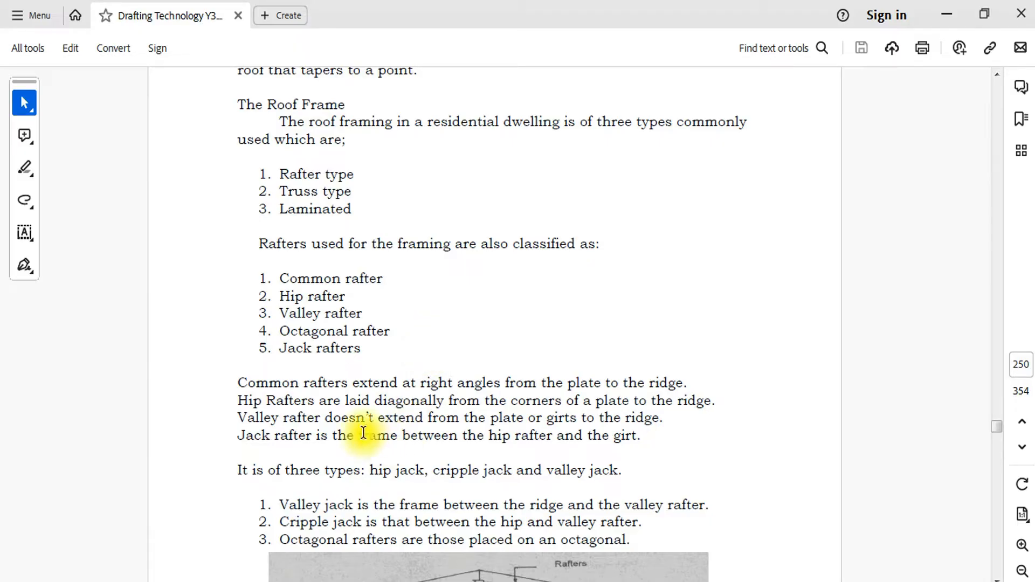
- Switch to the AutoCAD drawing New drawing template high school and view its floor plan and roof plan
{"action": "mouse_move", "coordinate": [129, 580]}
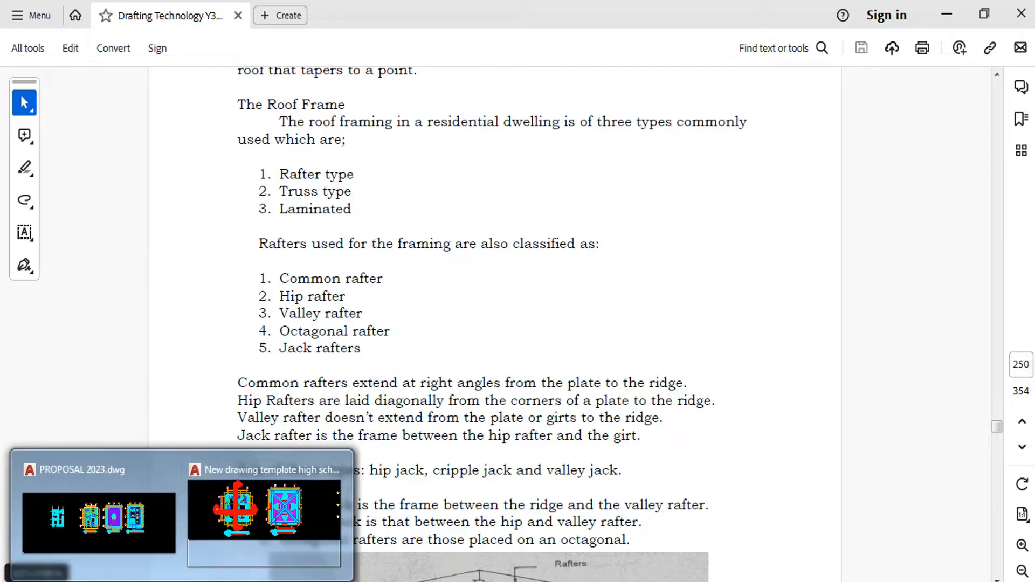
{"action": "left_click", "coordinate": [243, 522]}
{"action": "middle_click_drag", "start_coordinate": [484, 387], "coordinate": [446, 374]}
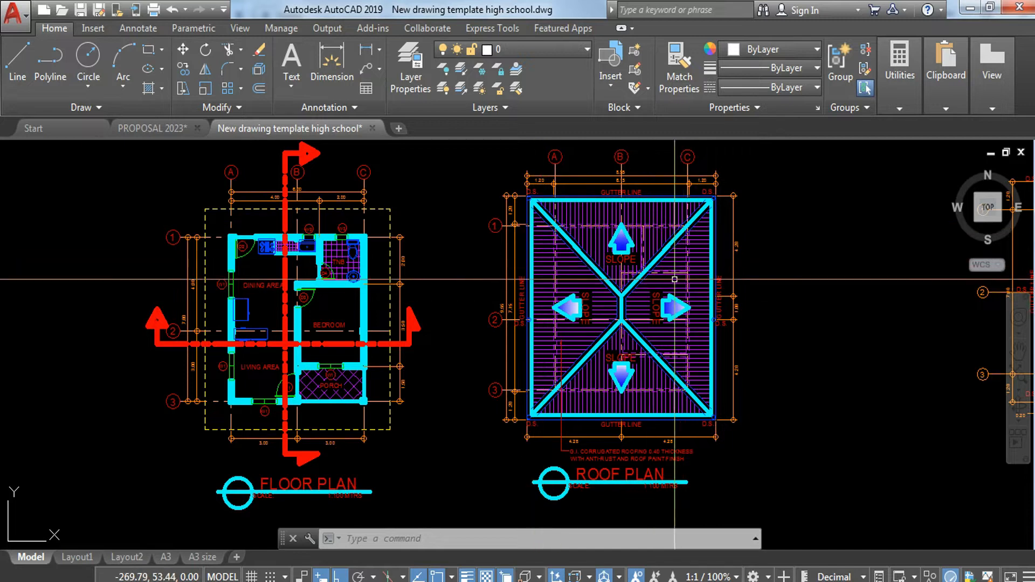
{"action": "mouse_move", "coordinate": [674, 279]}
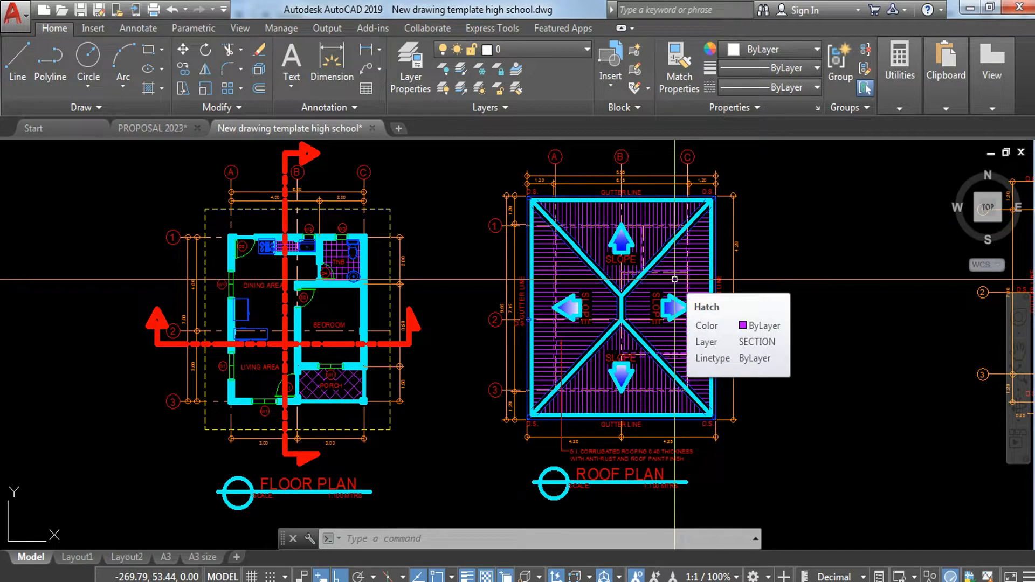
{"action": "mouse_move", "coordinate": [608, 299]}
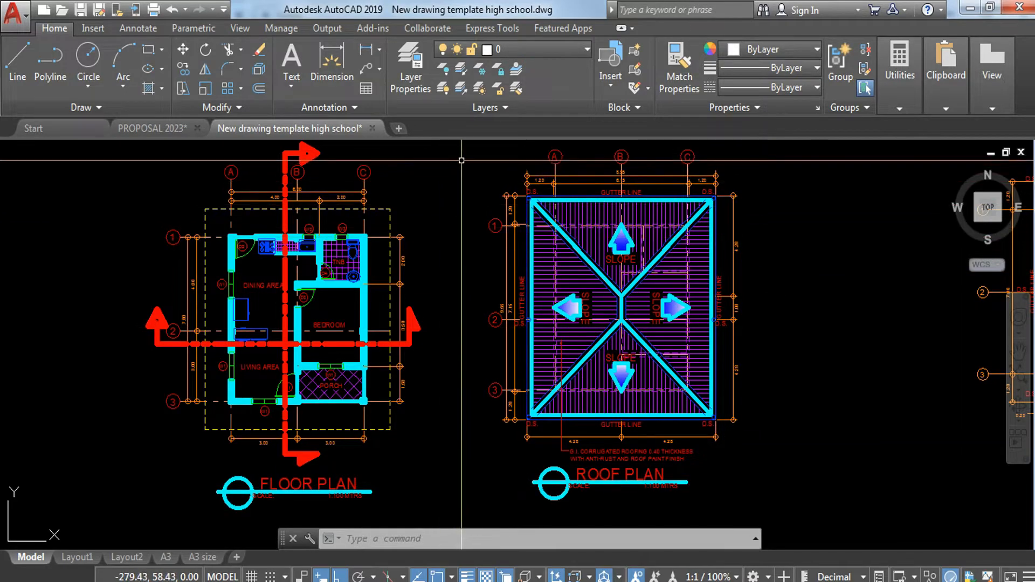
{"action": "middle_click_drag", "start_coordinate": [444, 156], "coordinate": [437, 161]}
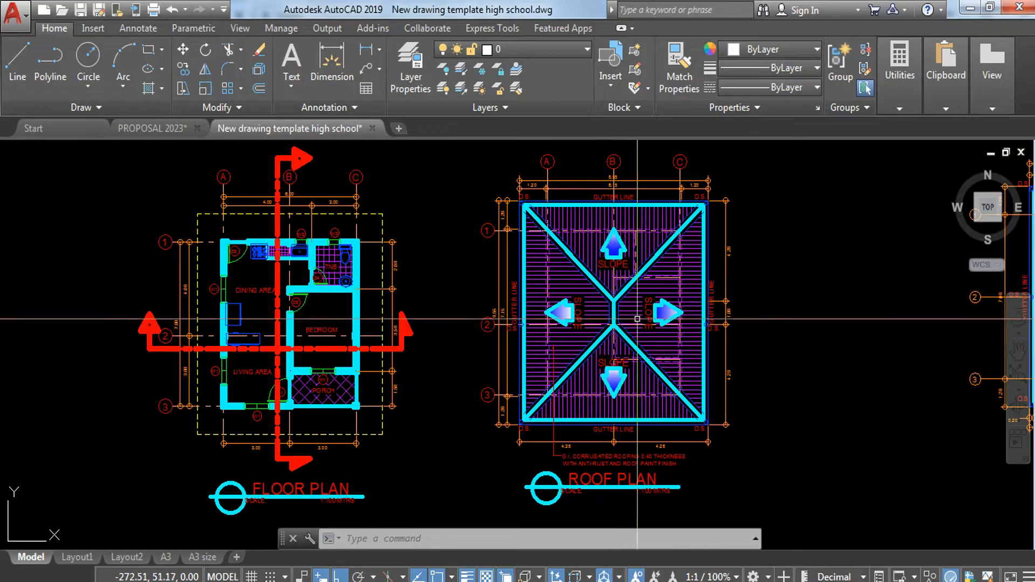
{"action": "mouse_move", "coordinate": [630, 316]}
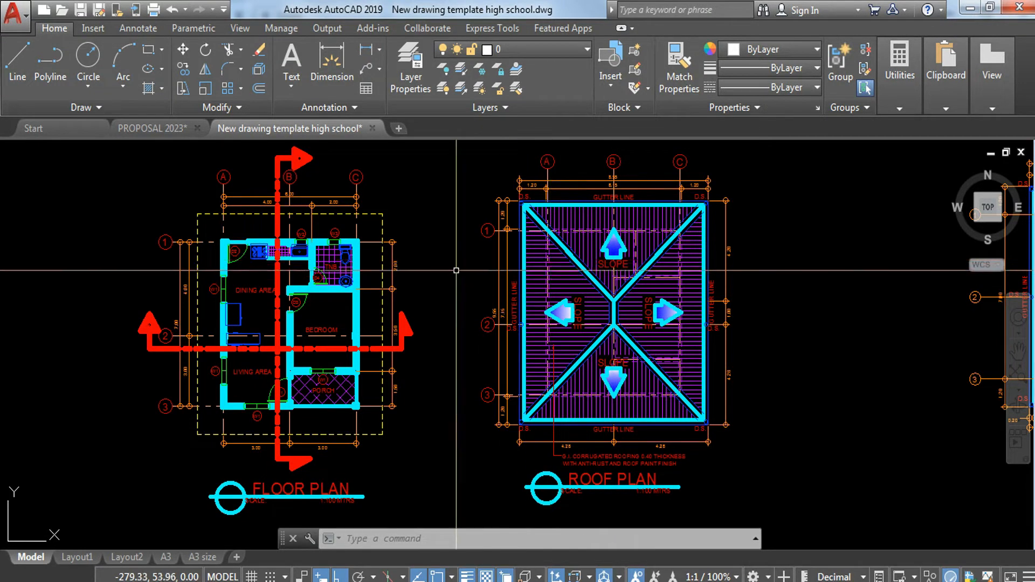
{"action": "middle_click_drag", "start_coordinate": [466, 233], "coordinate": [452, 233]}
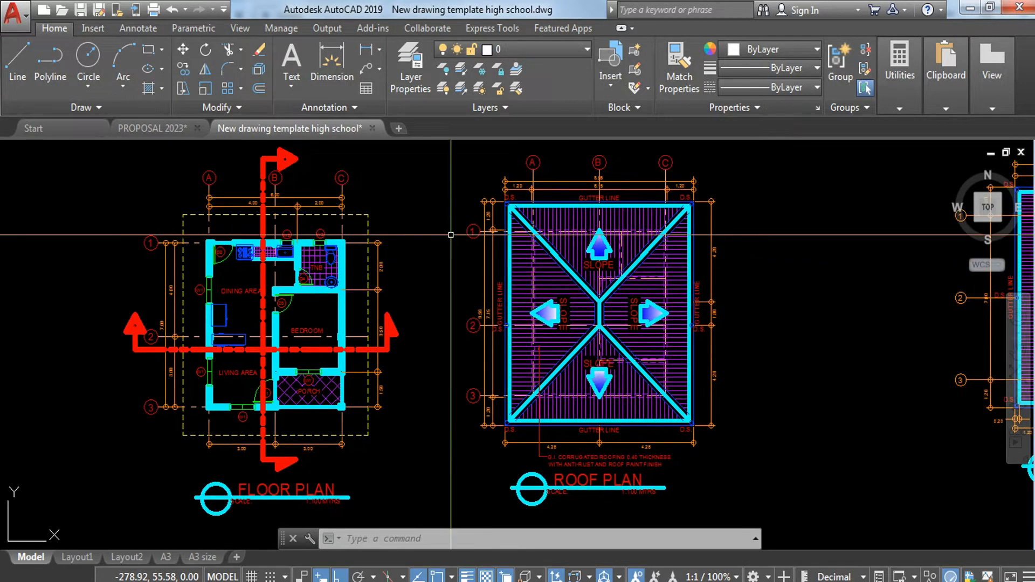
- Copy the whole roof plan, including its grid, dimensions and title, to the empty space below the original
{"action": "left_click", "coordinate": [449, 155]}
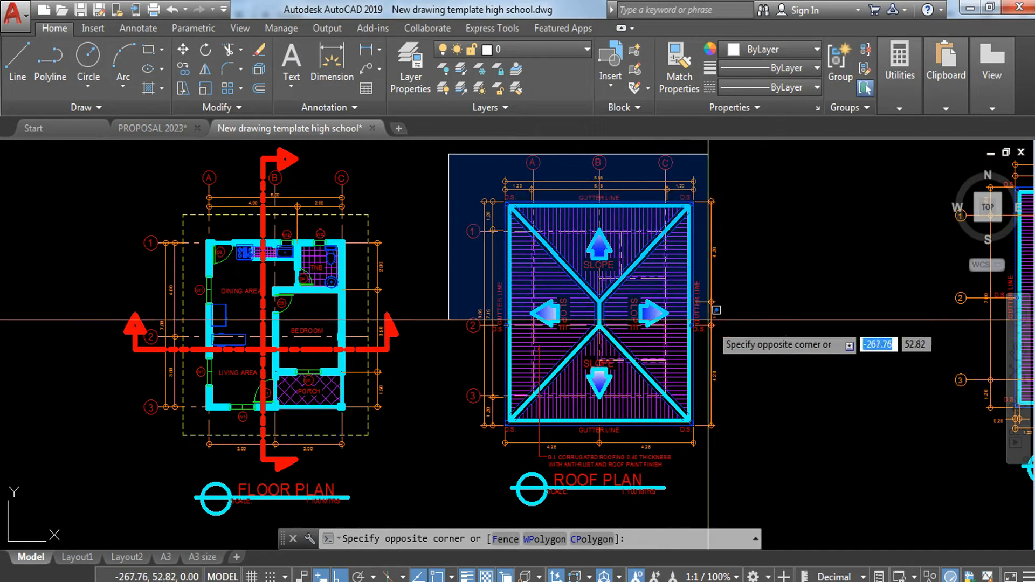
{"action": "left_click", "coordinate": [862, 534]}
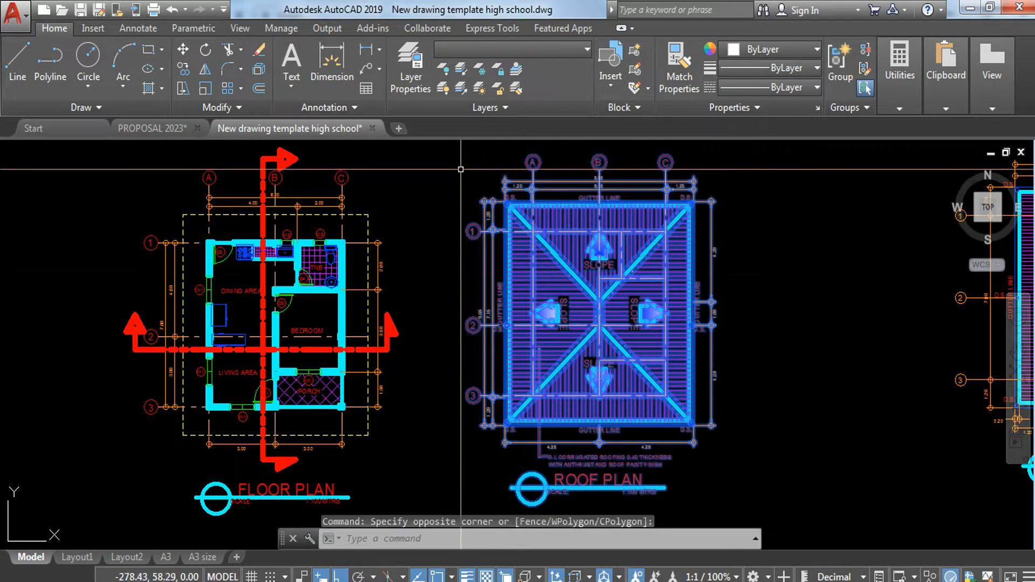
{"action": "left_click", "coordinate": [456, 149]}
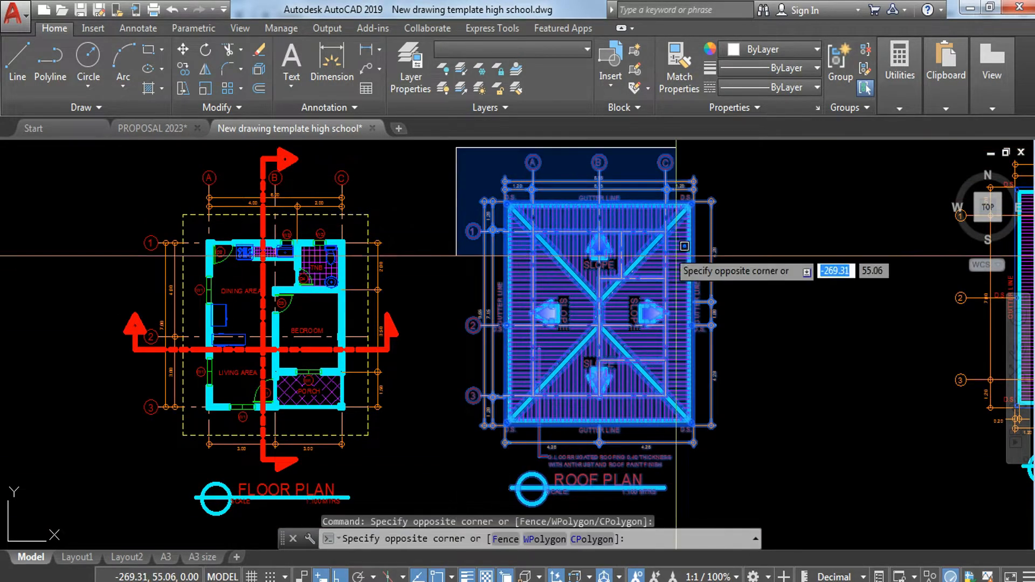
{"action": "left_click", "coordinate": [780, 505]}
{"action": "type", "text": "v"}
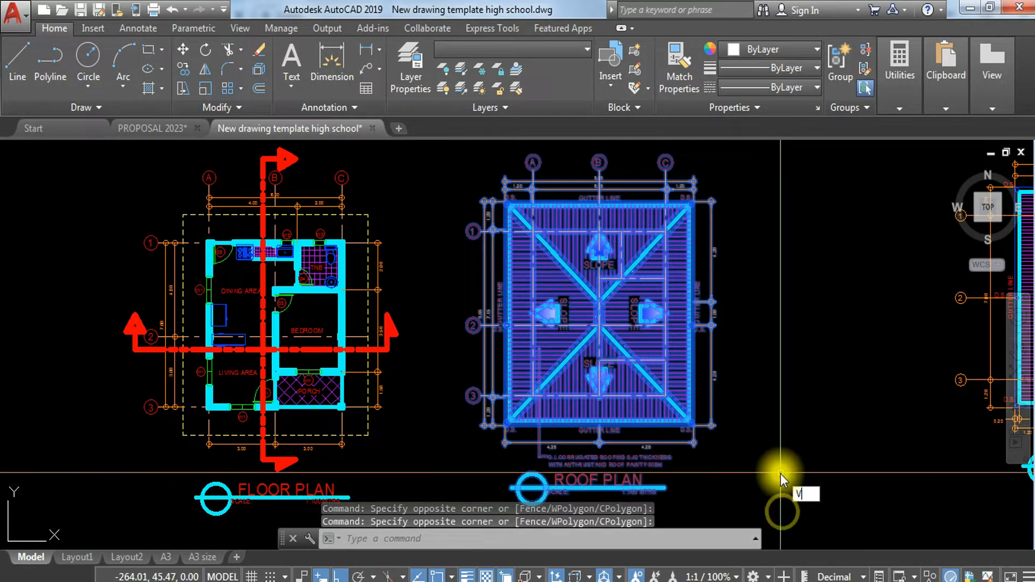
{"action": "key", "text": "BackSpace"}
{"action": "type", "text": "co"}
{"action": "key", "text": "Return"}
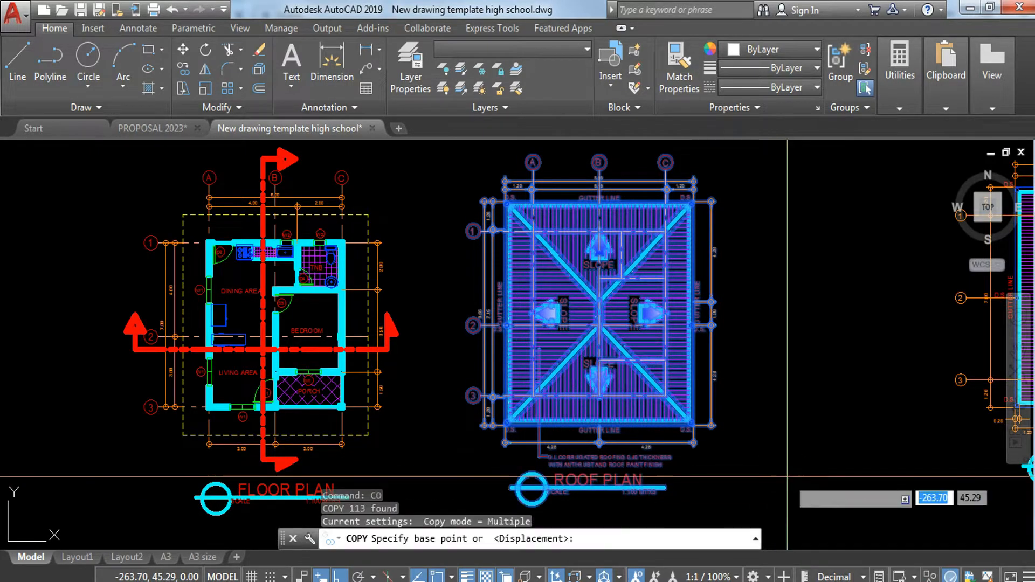
{"action": "left_click", "coordinate": [616, 312]}
{"action": "scroll", "coordinate": [616, 312], "scroll_direction": "down", "scroll_amount": 2}
{"action": "middle_click_drag", "start_coordinate": [612, 359], "coordinate": [598, 218]}
{"action": "left_click", "coordinate": [641, 447]}
{"action": "mouse_move", "coordinate": [641, 447]}
{"action": "middle_mouse_down"}
{"action": "mouse_move", "coordinate": [657, 285]}
{"action": "mouse_move", "coordinate": [604, 305]}
{"action": "middle_mouse_up"}
{"action": "key", "text": "Escape"}
- Erase the roofing hatch from the copied roof plan
{"action": "scroll", "coordinate": [646, 283], "scroll_direction": "up", "scroll_amount": 2}
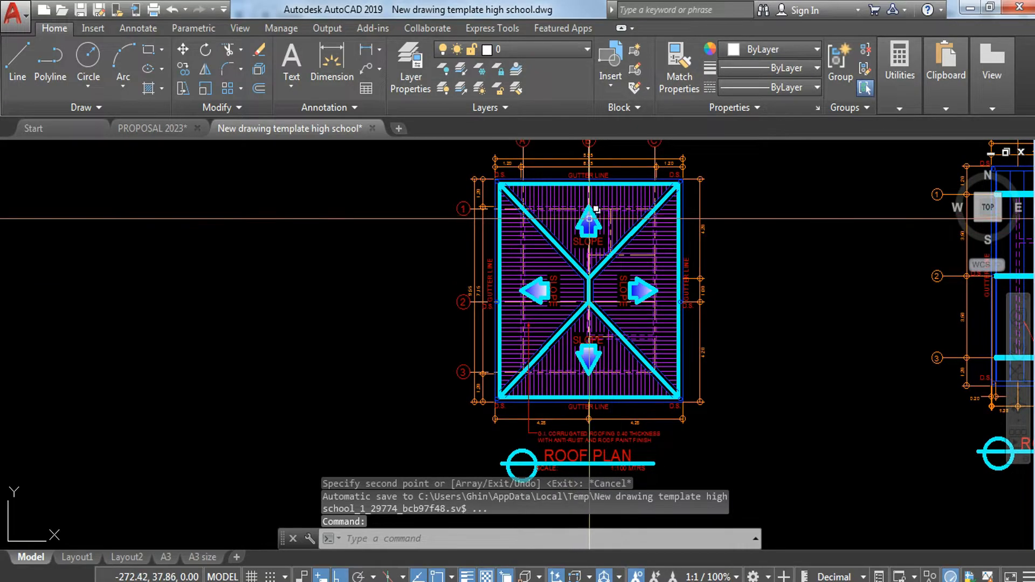
{"action": "left_click", "coordinate": [620, 199]}
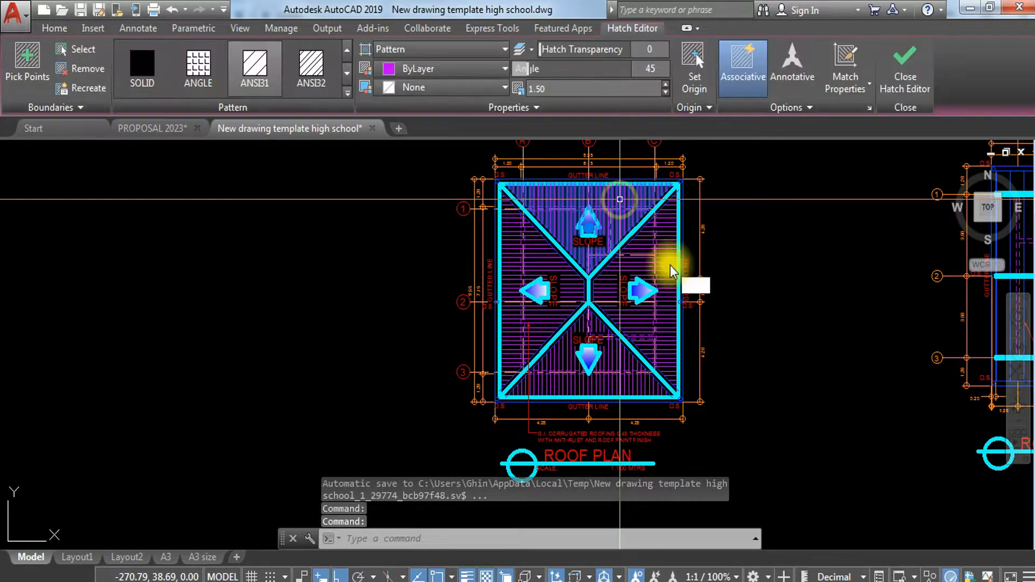
{"action": "type", "text": "E"}
{"action": "key", "text": "Return"}
{"action": "left_click", "coordinate": [613, 401]}
{"action": "key", "text": "Escape"}
{"action": "left_click", "coordinate": [616, 375]}
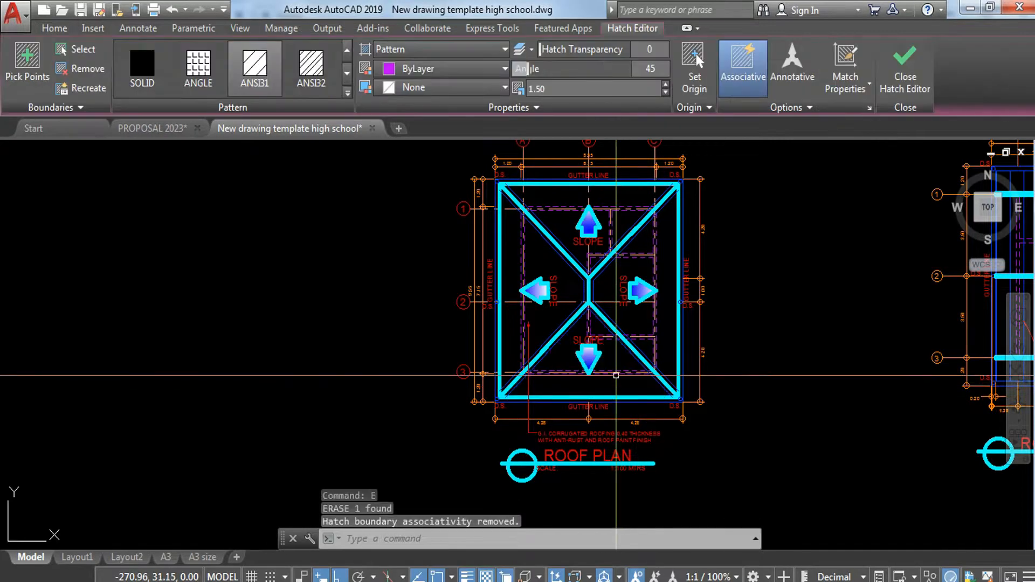
{"action": "key", "text": "Escape"}
- Erase the SLOPE label and arrow in the lower roof section of the copied plan
{"action": "scroll", "coordinate": [574, 340], "scroll_direction": "up", "scroll_amount": 4}
{"action": "left_click", "coordinate": [581, 324]}
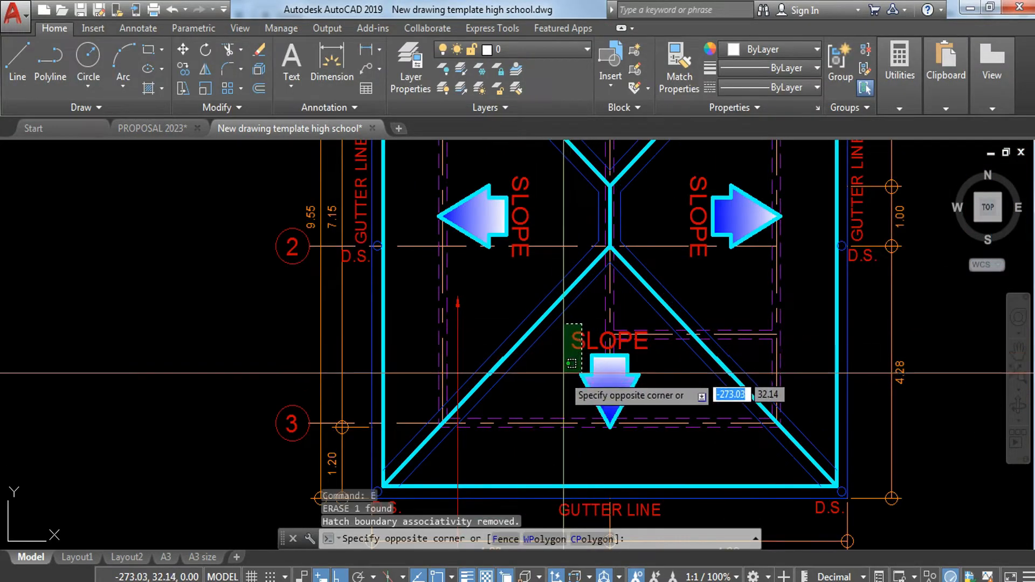
{"action": "left_click", "coordinate": [562, 400]}
{"action": "type", "text": "E"}
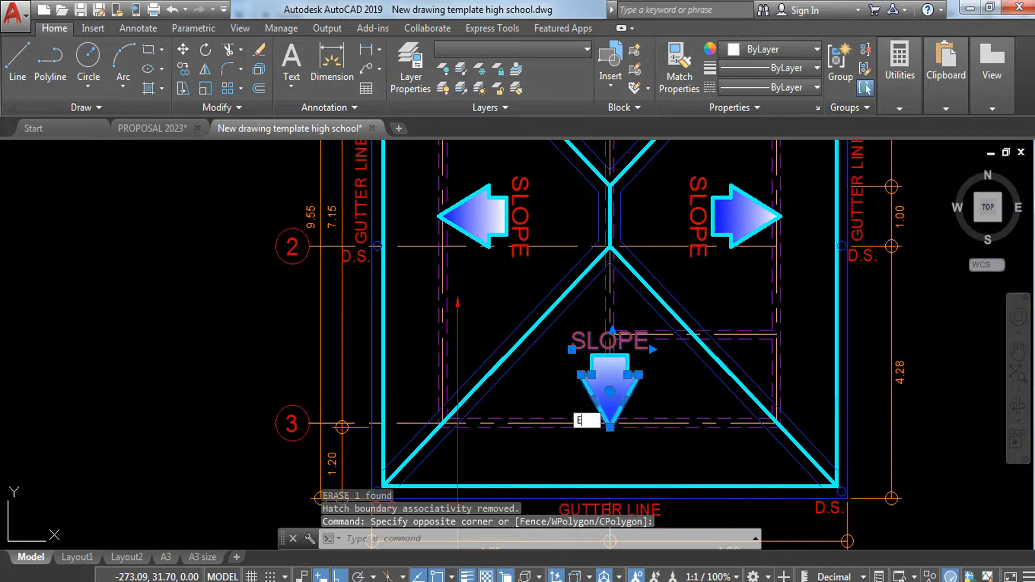
{"action": "key", "text": "Return"}
- Move the left slope arrow and its SLOPE label horizontally outside the roof plan, left of the dimensions
{"action": "left_click", "coordinate": [516, 196]}
{"action": "left_click", "coordinate": [489, 216]}
{"action": "type", "text": "m"}
{"action": "key", "text": "Return"}
{"action": "left_click", "coordinate": [528, 257]}
{"action": "left_click", "coordinate": [185, 256]}
{"action": "key", "text": "Escape"}
- Erase the leftover outline of the moved left arrow and the right slope arrow with its label
{"action": "middle_click_drag", "start_coordinate": [463, 226], "coordinate": [184, 307]}
{"action": "left_click", "coordinate": [259, 262]}
{"action": "left_click", "coordinate": [187, 296]}
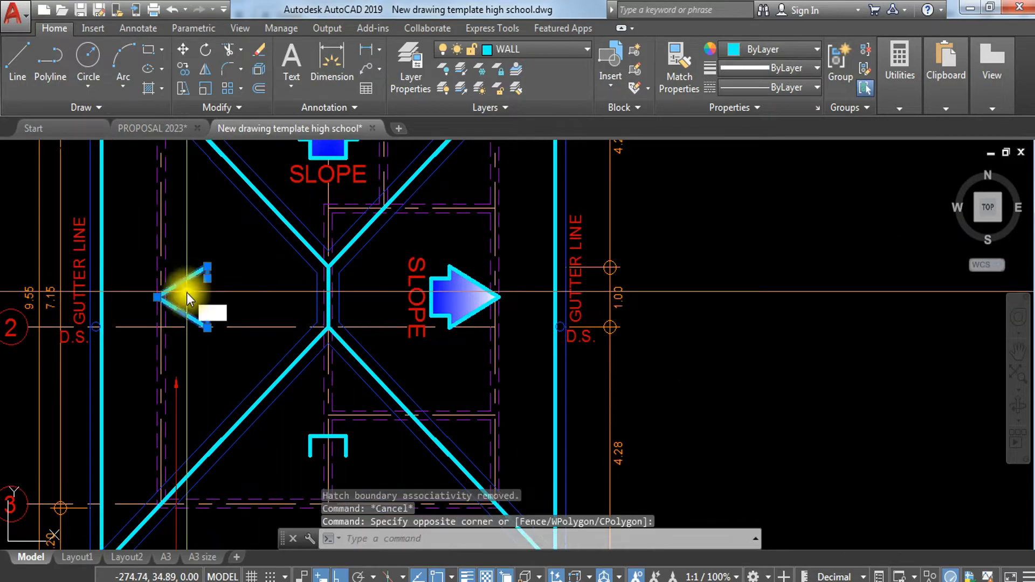
{"action": "type", "text": "e"}
{"action": "key", "text": "Return"}
{"action": "left_click", "coordinate": [467, 298]}
{"action": "left_click", "coordinate": [406, 241]}
{"action": "type", "text": "e"}
{"action": "key", "text": "Return"}
- Move the upper slope arrow and its SLOPE label outside the roof plan, above the relocated left arrow
{"action": "middle_click_drag", "start_coordinate": [396, 272], "coordinate": [451, 350]}
{"action": "left_click", "coordinate": [421, 203]}
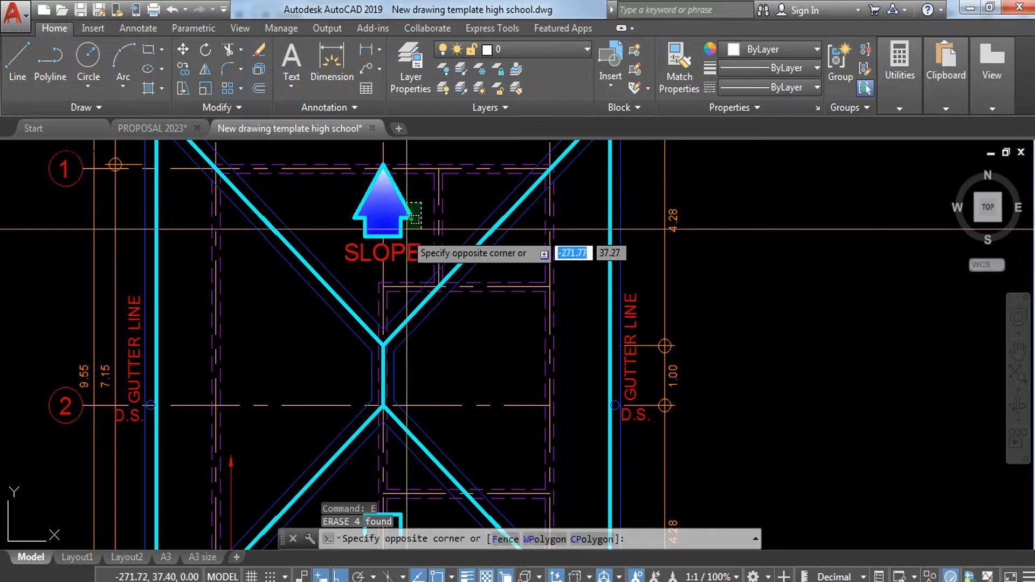
{"action": "left_click", "coordinate": [393, 261]}
{"action": "type", "text": "m"}
{"action": "key", "text": "Return"}
{"action": "left_click", "coordinate": [399, 222]}
{"action": "middle_click_drag", "start_coordinate": [261, 267], "coordinate": [741, 264]}
{"action": "left_click", "coordinate": [345, 221]}
{"action": "key", "text": "Escape"}
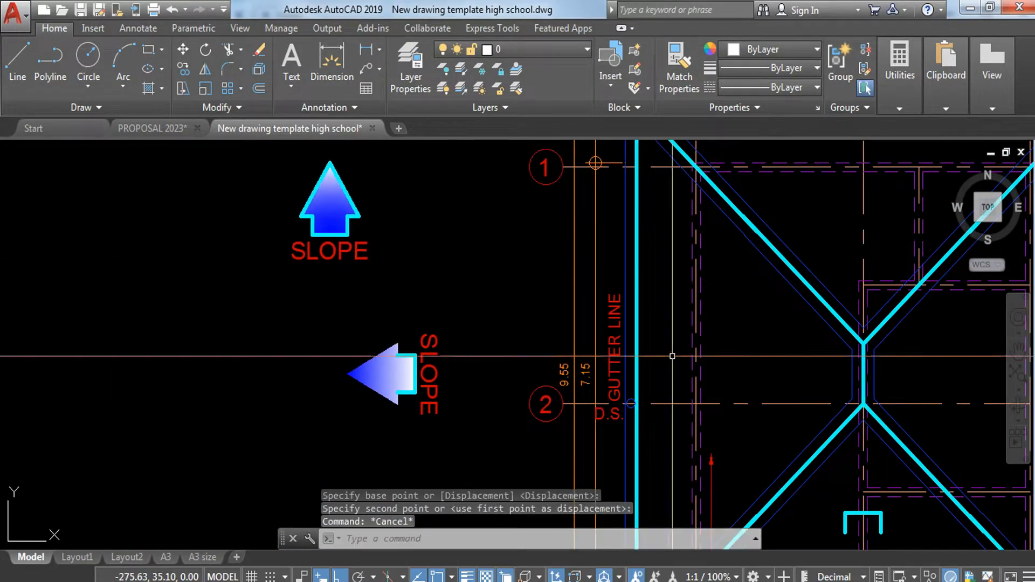
- Erase the fine V-shaped offset line above the upper end of the ridge
{"action": "middle_click_drag", "start_coordinate": [672, 356], "coordinate": [433, 355]}
{"action": "mouse_move", "coordinate": [626, 321]}
{"action": "middle_mouse_down"}
{"action": "mouse_move", "coordinate": [573, 423]}
{"action": "mouse_move", "coordinate": [473, 367]}
{"action": "middle_mouse_up"}
{"action": "left_click", "coordinate": [443, 344]}
{"action": "type", "text": "e"}
{"action": "key", "text": "space"}
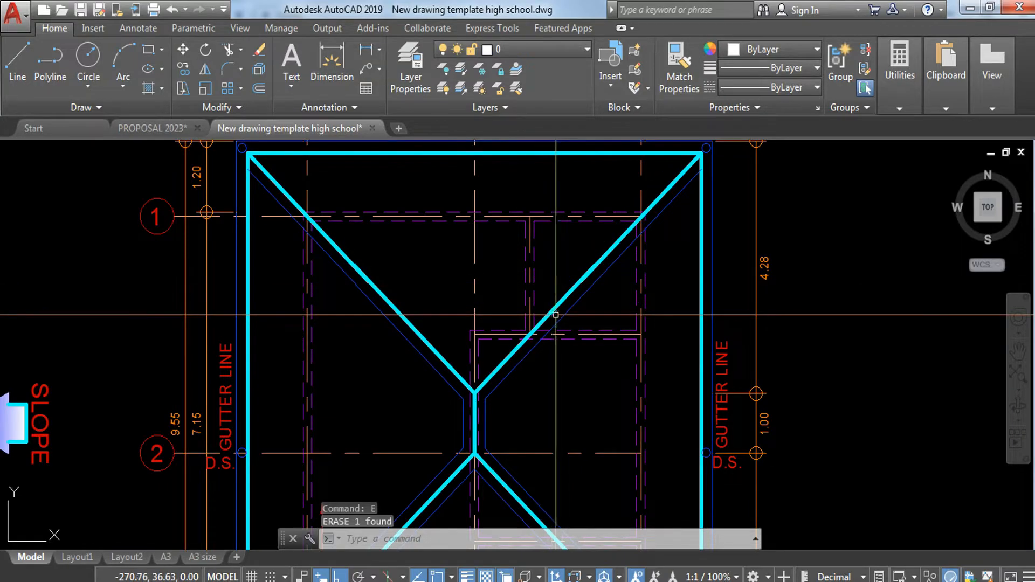
{"action": "key", "text": "Escape"}
{"action": "type", "text": "e"}
{"action": "key", "text": "space"}
{"action": "key", "text": "Escape"}
- Erase the fine offset lines outside both upper hips and the one left of the ridge
{"action": "left_click", "coordinate": [452, 377]}
{"action": "left_click", "coordinate": [422, 390]}
{"action": "type", "text": "e"}
{"action": "key", "text": "space"}
{"action": "left_click", "coordinate": [502, 387]}
{"action": "left_click", "coordinate": [488, 414]}
{"action": "type", "text": "e"}
{"action": "key", "text": "space"}
{"action": "left_click", "coordinate": [465, 409]}
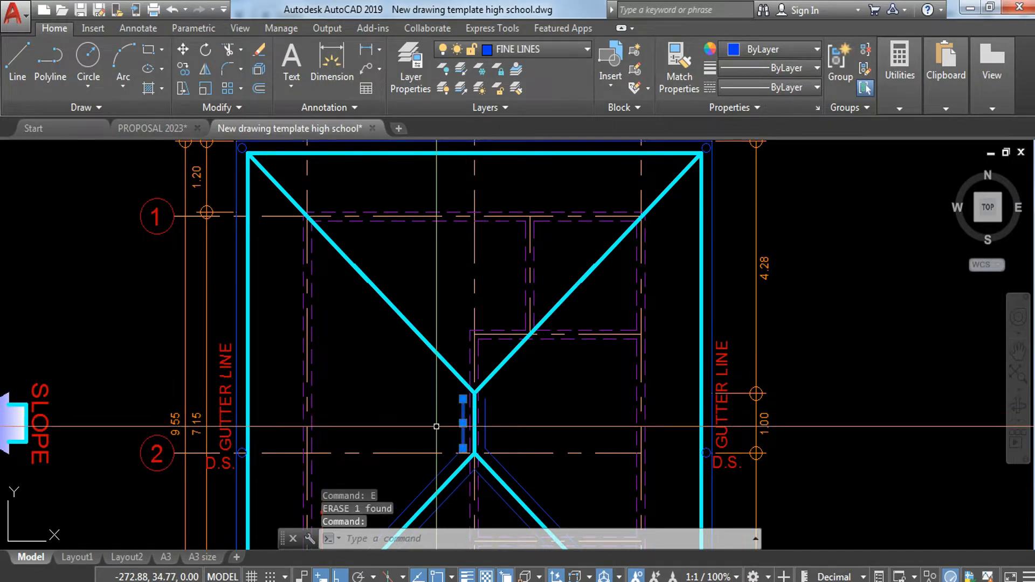
- Erase the fine offset lines on both sides of the two lower hips
{"action": "middle_click_drag", "start_coordinate": [525, 433], "coordinate": [533, 289]}
{"action": "scroll", "coordinate": [536, 335], "scroll_direction": "up", "scroll_amount": 4}
{"action": "left_click", "coordinate": [541, 332]}
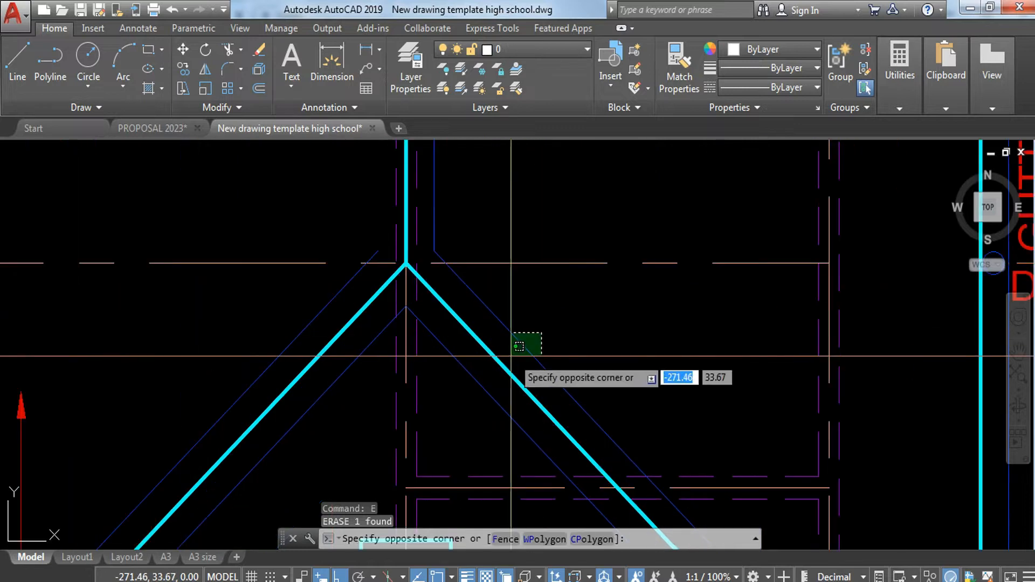
{"action": "left_click", "coordinate": [508, 360]}
{"action": "type", "text": "e"}
{"action": "key", "text": "space"}
{"action": "left_click", "coordinate": [370, 358]}
{"action": "left_click", "coordinate": [333, 393]}
{"action": "type", "text": "e"}
{"action": "key", "text": "space"}
{"action": "left_click", "coordinate": [317, 339]}
{"action": "left_click", "coordinate": [282, 310]}
{"action": "type", "text": "e"}
{"action": "key", "text": "space"}
- Erase the fine offset line right of the ridge
{"action": "left_click", "coordinate": [462, 194]}
{"action": "left_click", "coordinate": [438, 226]}
{"action": "left_click", "coordinate": [440, 226]}
{"action": "left_click", "coordinate": [429, 241]}
{"action": "type", "text": "e"}
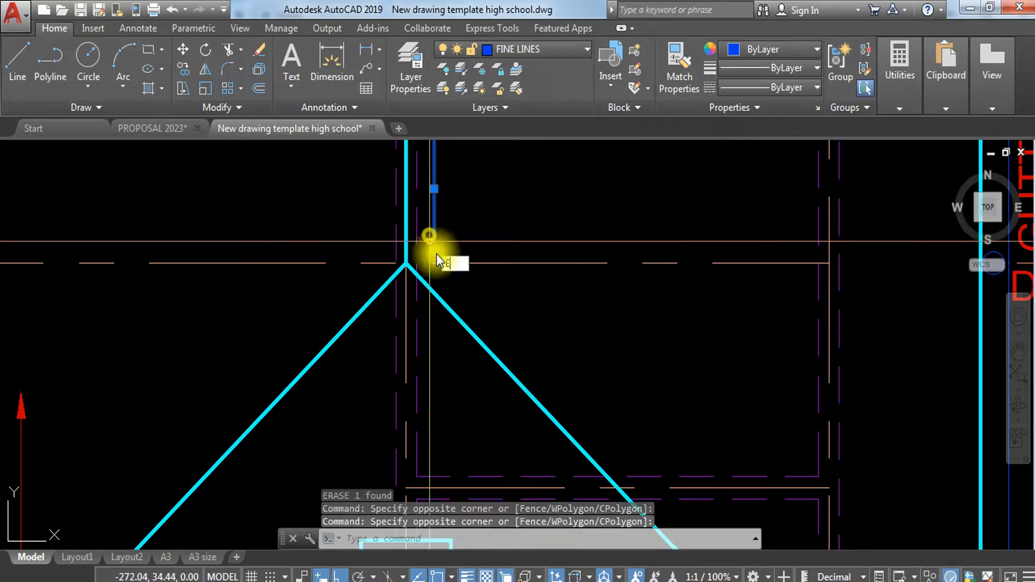
{"action": "key", "text": "space"}
- Erase the leftover arrow outline in the lower roof section
{"action": "scroll", "coordinate": [471, 278], "scroll_direction": "down", "scroll_amount": 4}
{"action": "middle_click_drag", "start_coordinate": [488, 278], "coordinate": [549, 443]}
{"action": "scroll", "coordinate": [329, 223], "scroll_direction": "up", "scroll_amount": 3}
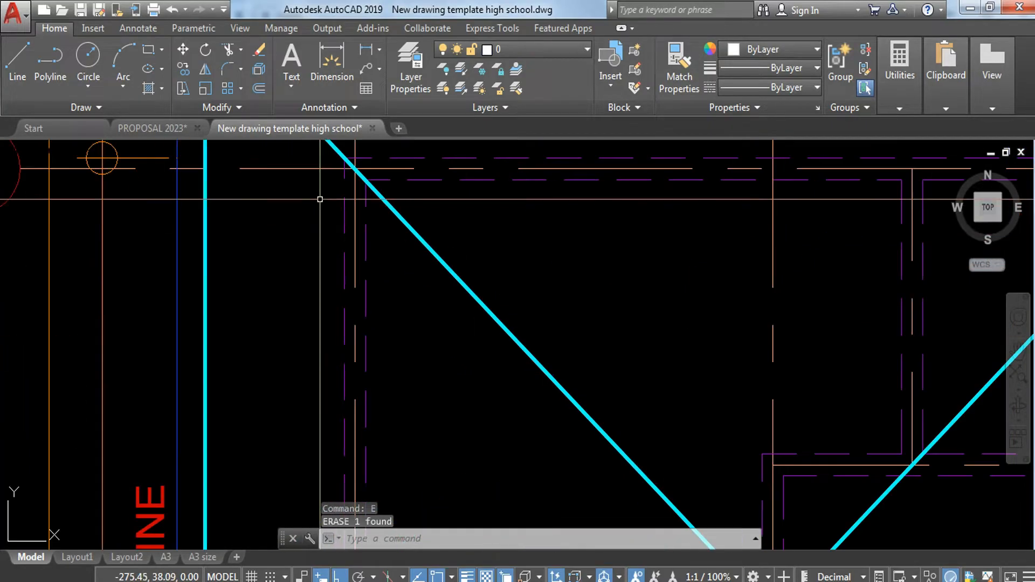
{"action": "middle_click_drag", "start_coordinate": [317, 199], "coordinate": [344, 279]}
{"action": "scroll", "coordinate": [319, 237], "scroll_direction": "down", "scroll_amount": 4}
{"action": "middle_click_drag", "start_coordinate": [447, 343], "coordinate": [425, 302]}
{"action": "scroll", "coordinate": [423, 383], "scroll_direction": "up", "scroll_amount": 4}
{"action": "middle_click_drag", "start_coordinate": [386, 427], "coordinate": [406, 363]}
{"action": "left_click", "coordinate": [377, 381]}
{"action": "left_click", "coordinate": [504, 432]}
{"action": "type", "text": "e"}
{"action": "key", "text": "Return"}
- Examine the cleaned copy of the roof plan, especially the ridge and its junctions with the hips
{"action": "scroll", "coordinate": [489, 324], "scroll_direction": "down", "scroll_amount": 2}
{"action": "middle_click_drag", "start_coordinate": [487, 302], "coordinate": [542, 437]}
{"action": "middle_click_drag", "start_coordinate": [550, 382], "coordinate": [538, 365]}
{"action": "scroll", "coordinate": [547, 344], "scroll_direction": "down", "scroll_amount": 2}
{"action": "scroll", "coordinate": [437, 273], "scroll_direction": "down", "scroll_amount": 2}
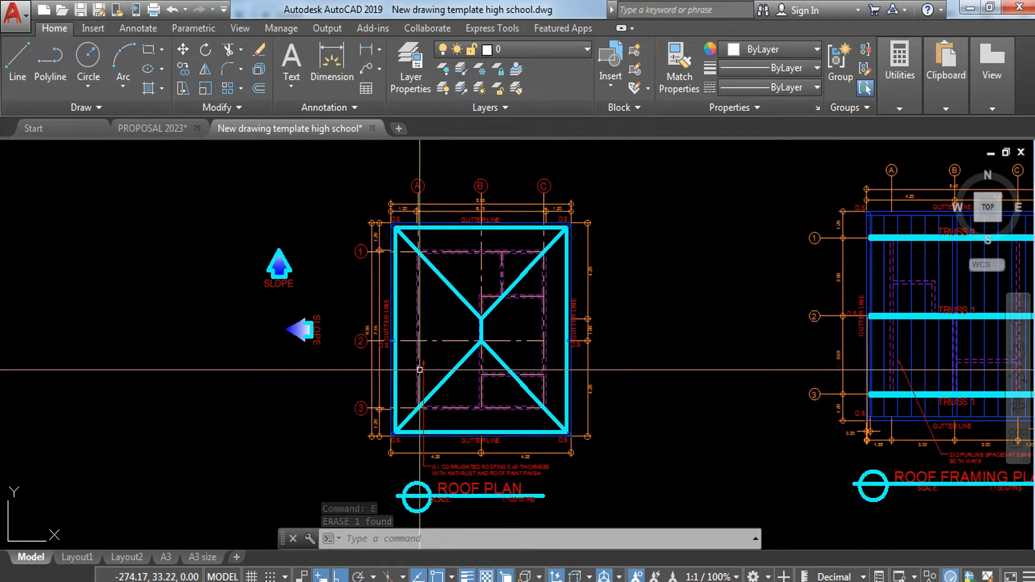
{"action": "scroll", "coordinate": [479, 412], "scroll_direction": "up", "scroll_amount": 2}
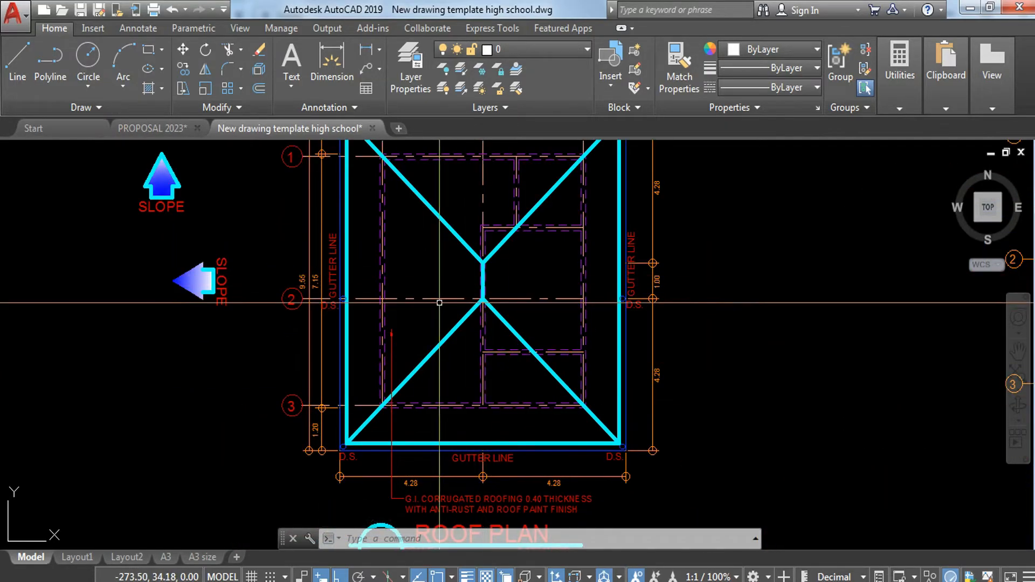
{"action": "scroll", "coordinate": [469, 272], "scroll_direction": "up", "scroll_amount": 4}
{"action": "middle_click_drag", "start_coordinate": [468, 266], "coordinate": [439, 282]}
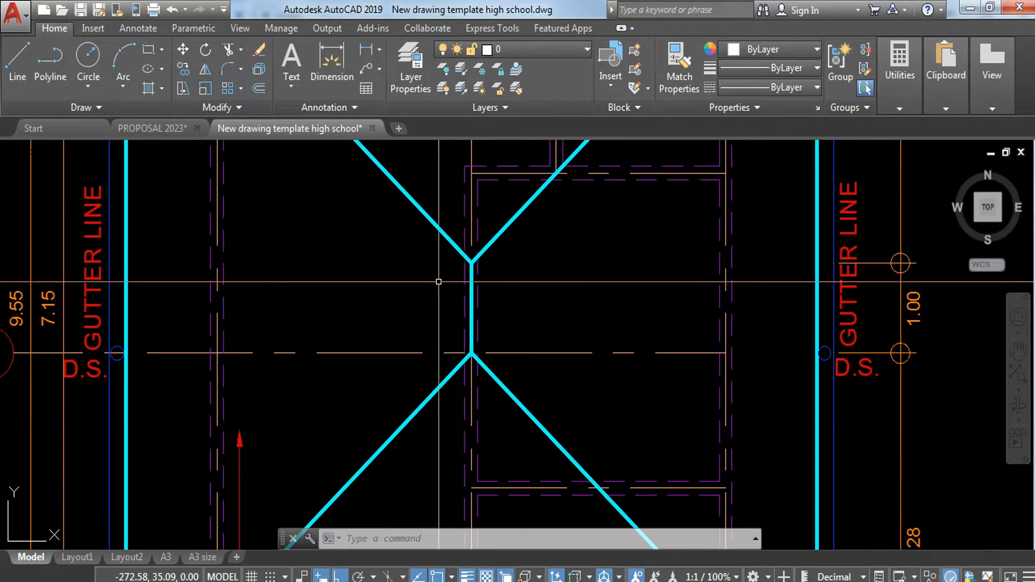
{"action": "scroll", "coordinate": [401, 278], "scroll_direction": "down", "scroll_amount": 2}
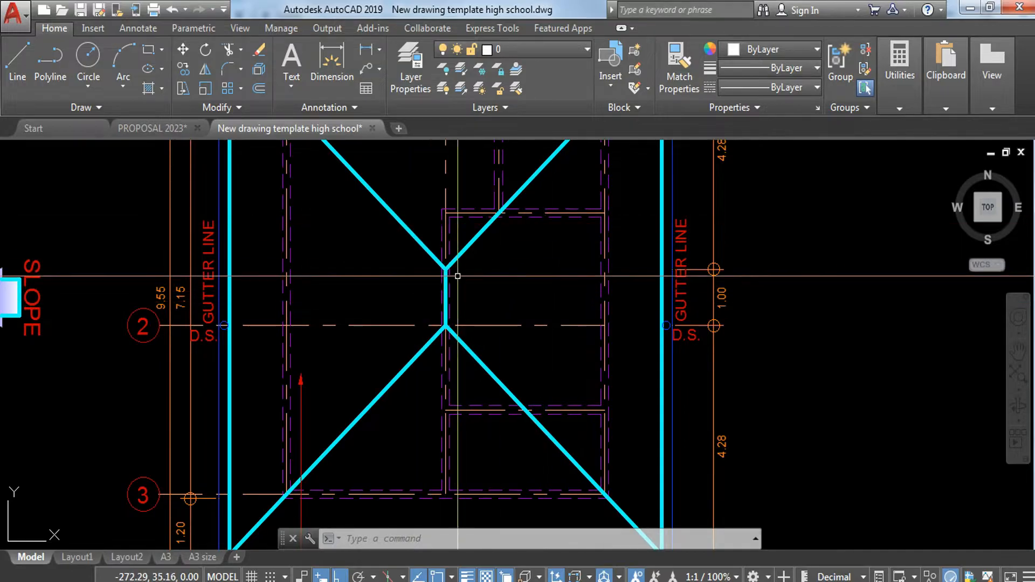
{"action": "scroll", "coordinate": [447, 262], "scroll_direction": "up", "scroll_amount": 2}
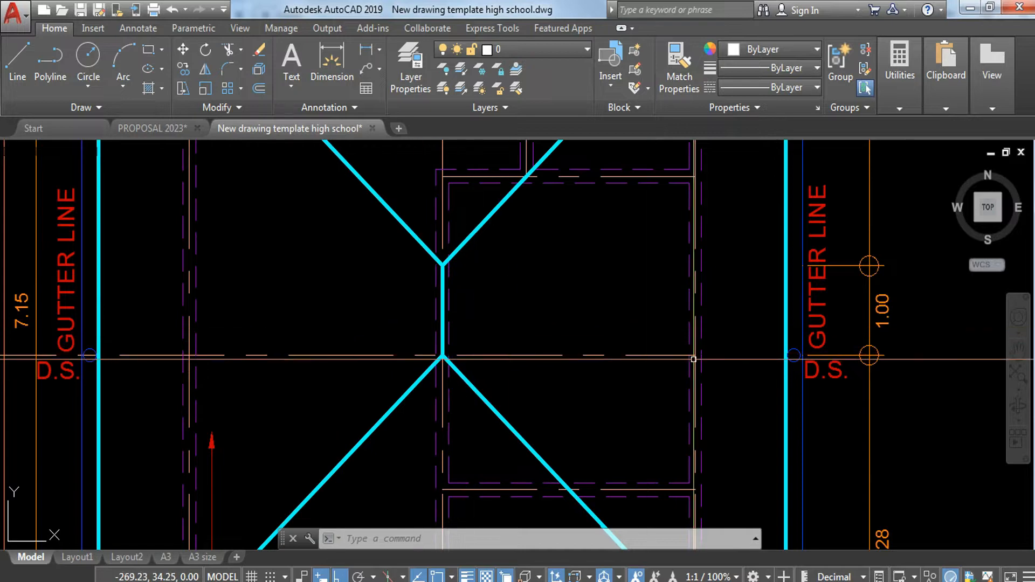
{"action": "scroll", "coordinate": [378, 294], "scroll_direction": "down", "scroll_amount": 2}
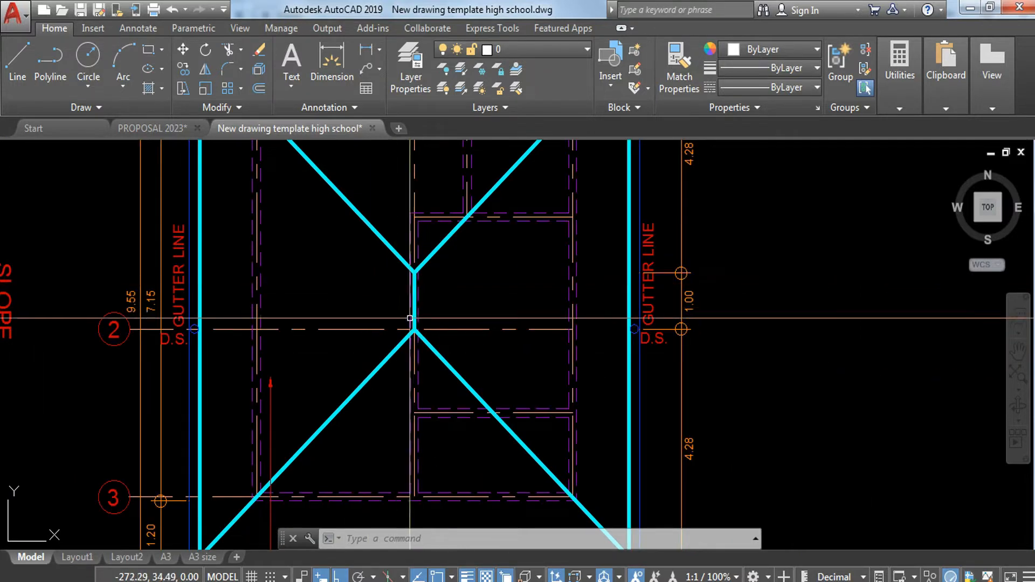
{"action": "scroll", "coordinate": [428, 356], "scroll_direction": "up", "scroll_amount": 2}
{"action": "middle_click_drag", "start_coordinate": [439, 353], "coordinate": [483, 379]}
{"action": "scroll", "coordinate": [457, 368], "scroll_direction": "down", "scroll_amount": 2}
{"action": "scroll", "coordinate": [462, 369], "scroll_direction": "down", "scroll_amount": 2}
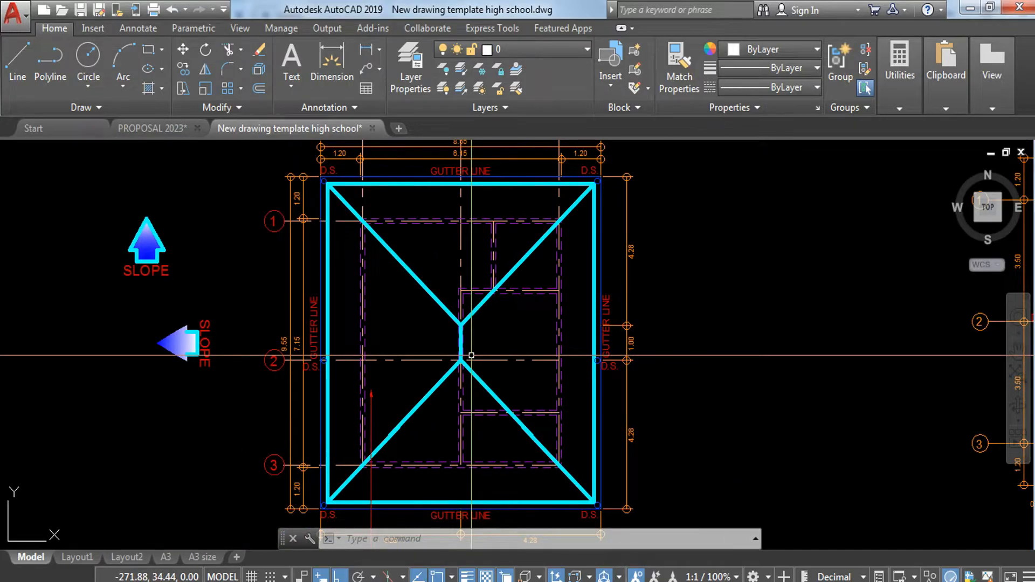
- Draw a horizontal line from the upper end of the ridge to the left roof edge
{"action": "type", "text": "l"}
{"action": "key", "text": "Return"}
{"action": "scroll", "coordinate": [474, 332], "scroll_direction": "up", "scroll_amount": 4}
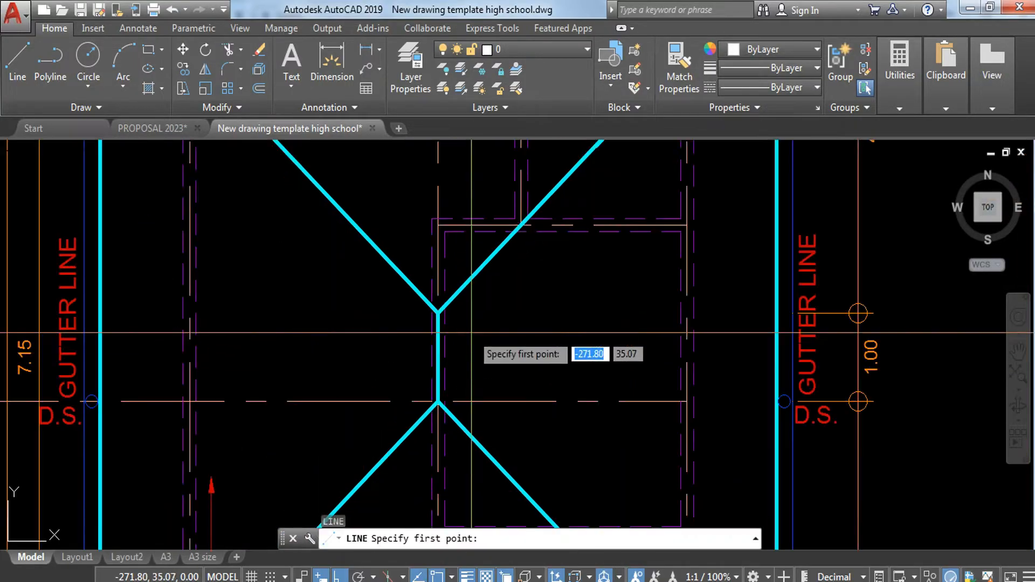
{"action": "left_click", "coordinate": [437, 313]}
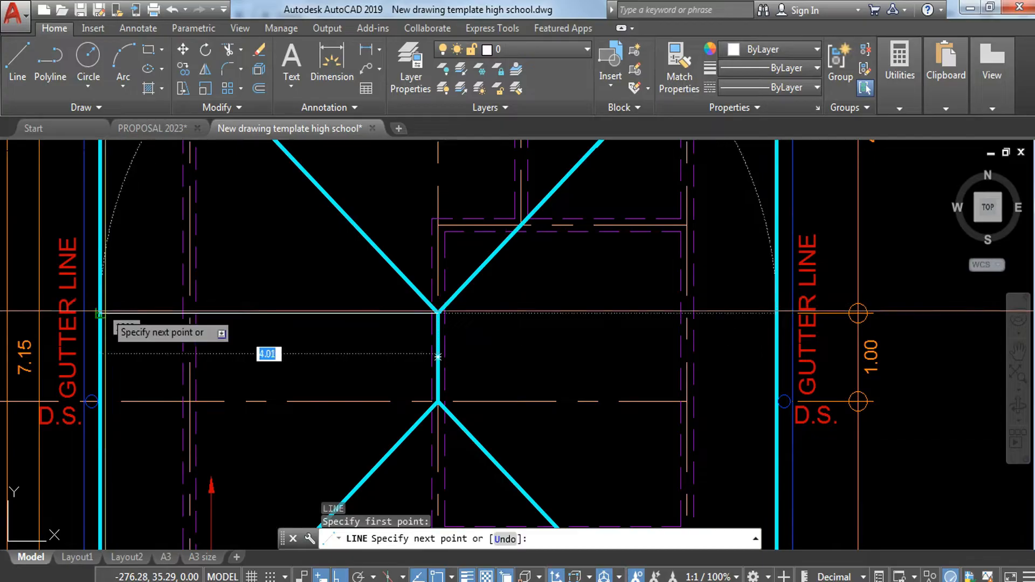
{"action": "left_click", "coordinate": [100, 313]}
{"action": "key", "text": "Escape"}
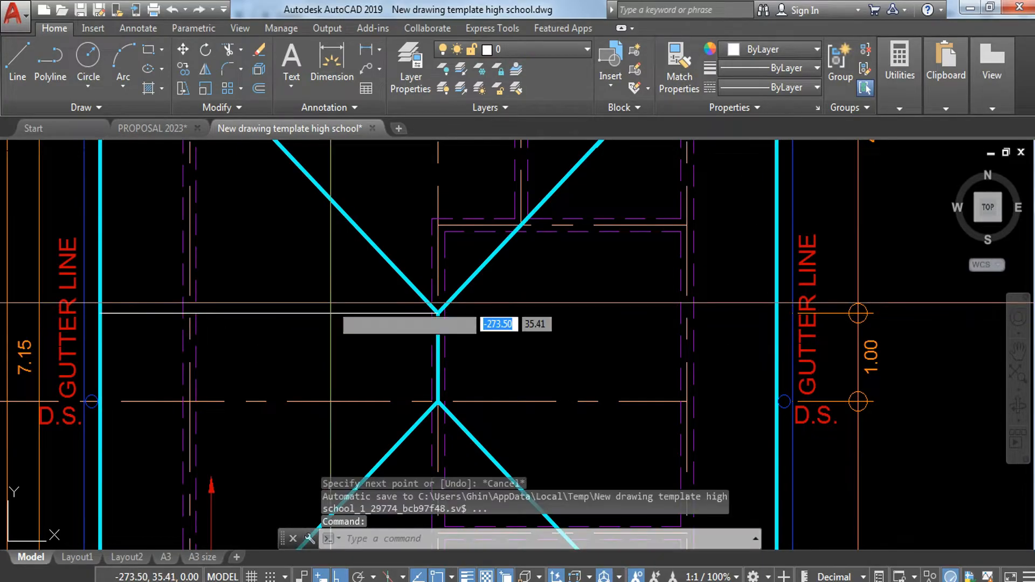
- Stretch the end of the horizontal line at the ridge's upper end across to the right roof edge
{"action": "left_click", "coordinate": [442, 313]}
{"action": "left_click", "coordinate": [438, 312]}
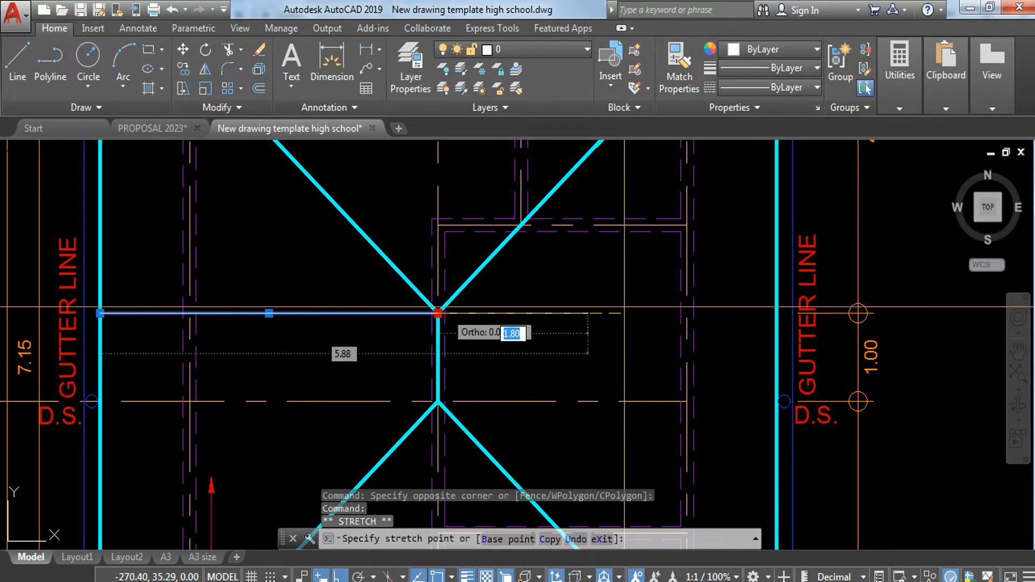
{"action": "left_click", "coordinate": [776, 313]}
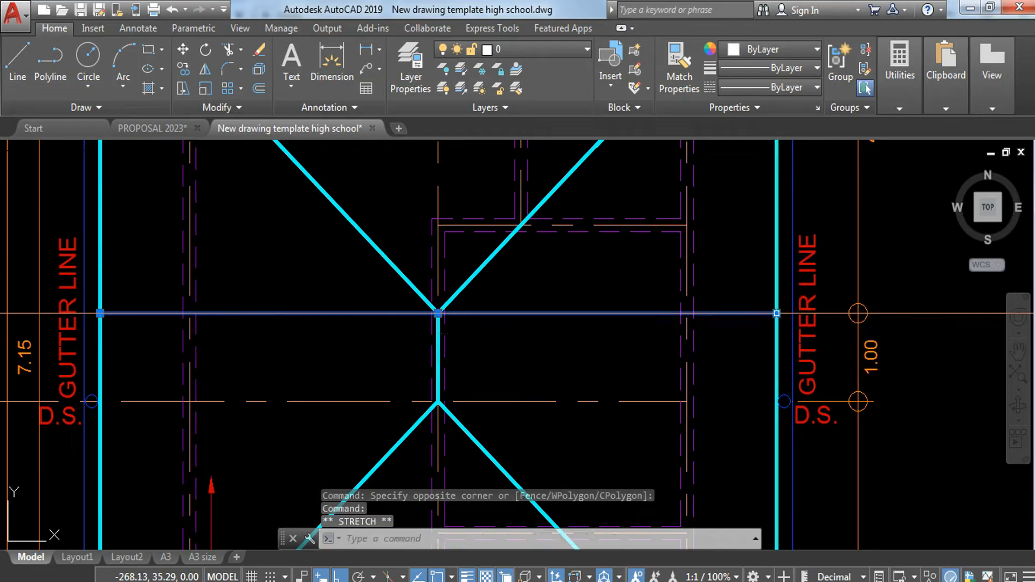
{"action": "key", "text": "Escape"}
- Copy the full-width horizontal line from the upper end of the ridge to its lower end
{"action": "middle_click_drag", "start_coordinate": [715, 432], "coordinate": [734, 368]}
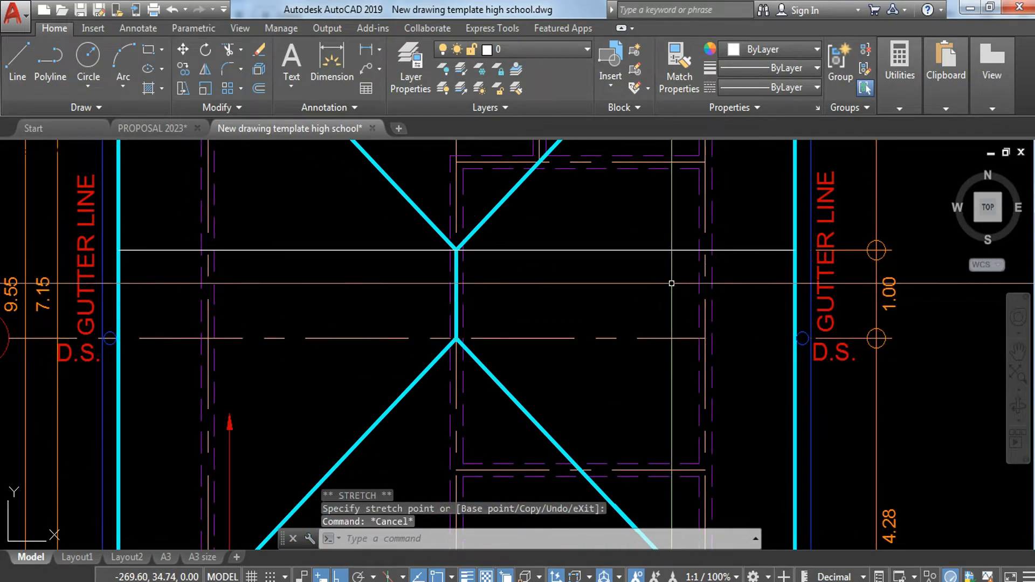
{"action": "left_click", "coordinate": [648, 224]}
{"action": "left_click", "coordinate": [597, 285]}
{"action": "type", "text": "c"}
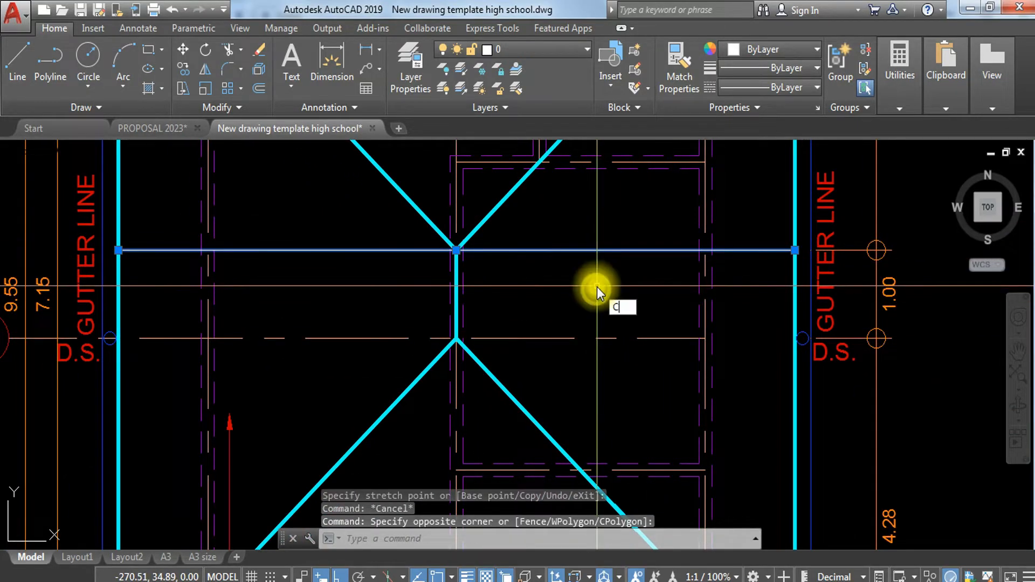
{"action": "type", "text": "o"}
{"action": "key", "text": "Return"}
{"action": "left_click", "coordinate": [456, 249]}
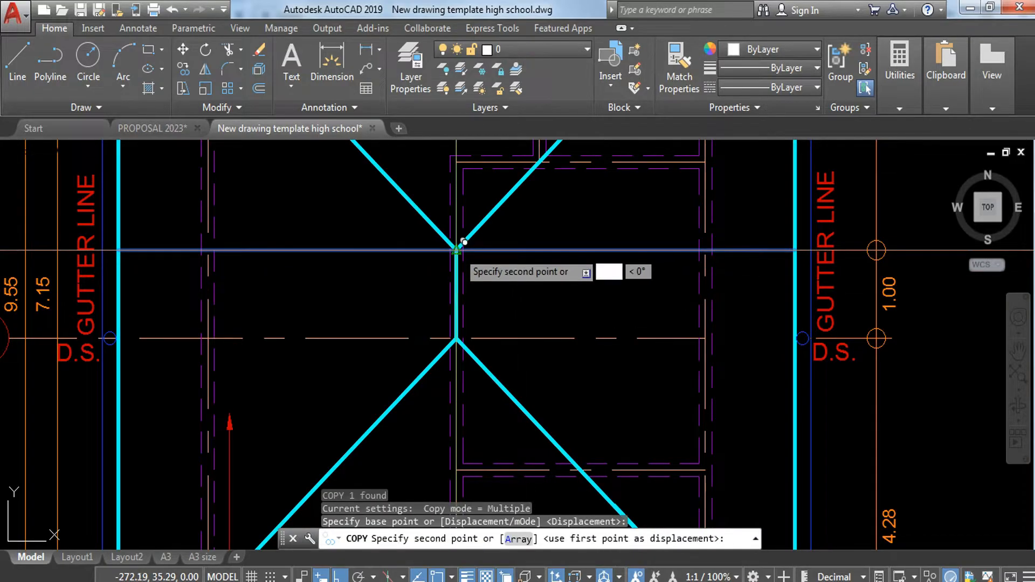
{"action": "left_click", "coordinate": [456, 339]}
{"action": "key", "text": "Escape"}
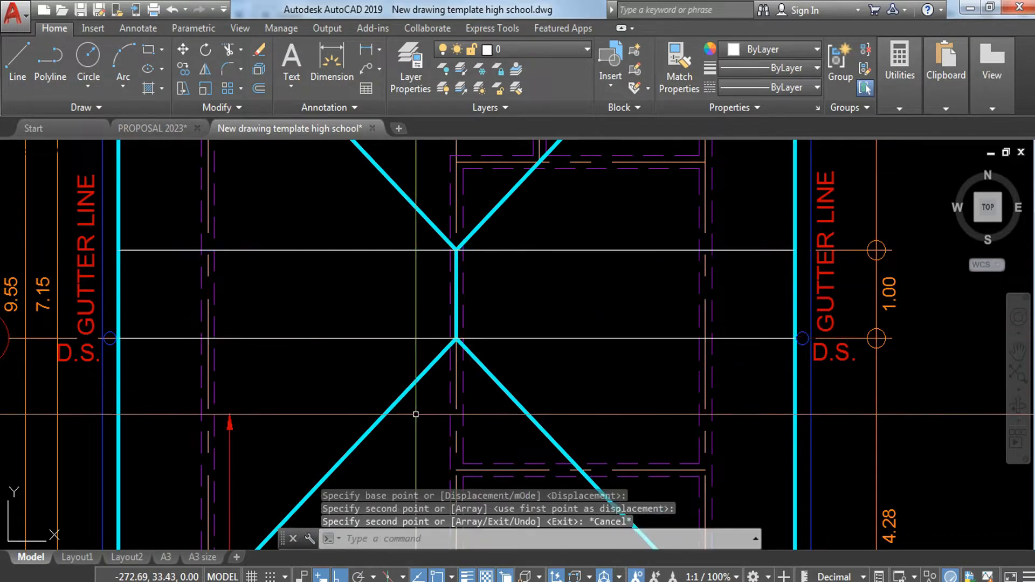
{"action": "scroll", "coordinate": [428, 413], "scroll_direction": "down", "scroll_amount": 3}
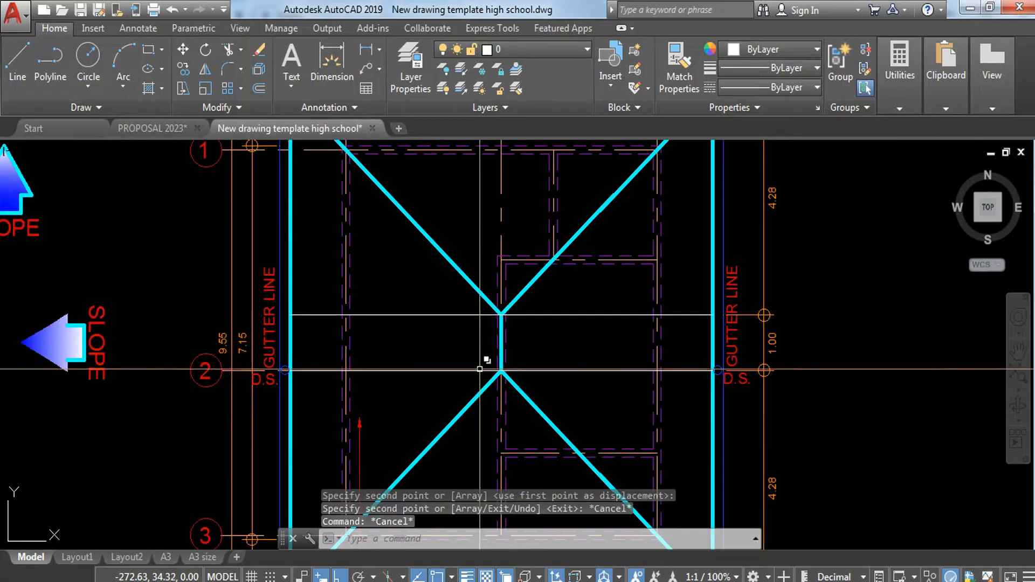
{"action": "scroll", "coordinate": [486, 346], "scroll_direction": "up", "scroll_amount": 2}
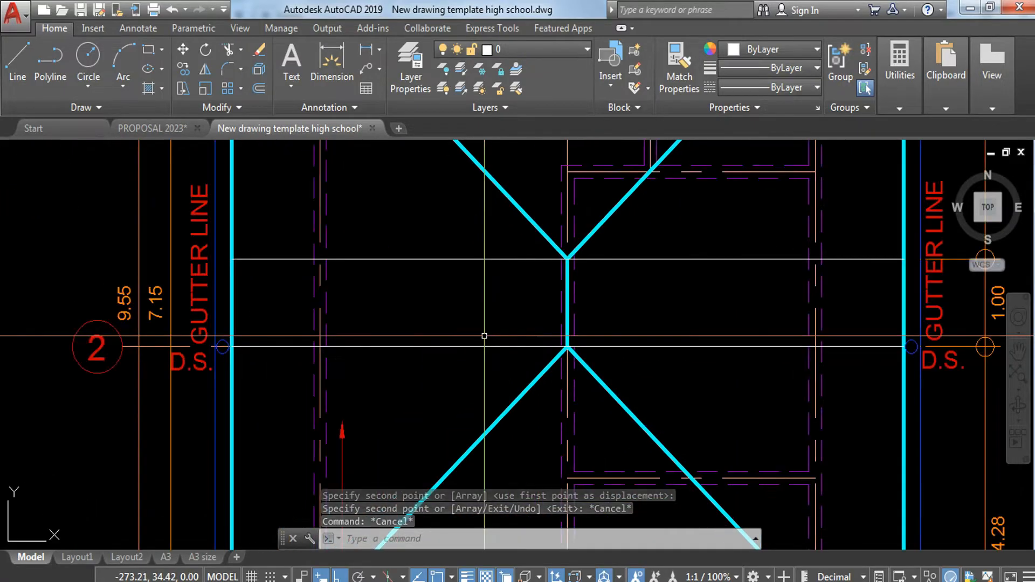
{"action": "middle_click_drag", "start_coordinate": [667, 327], "coordinate": [536, 312]}
{"action": "scroll", "coordinate": [462, 251], "scroll_direction": "down", "scroll_amount": 2}
{"action": "middle_click_drag", "start_coordinate": [462, 250], "coordinate": [465, 297]}
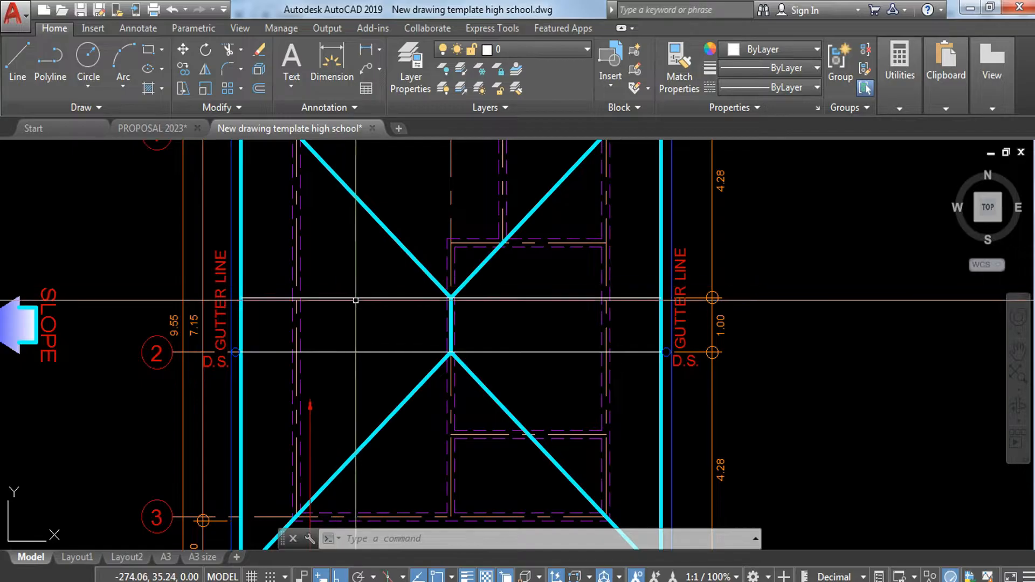
{"action": "scroll", "coordinate": [362, 300], "scroll_direction": "up", "scroll_amount": 2}
{"action": "key", "text": "Return"}
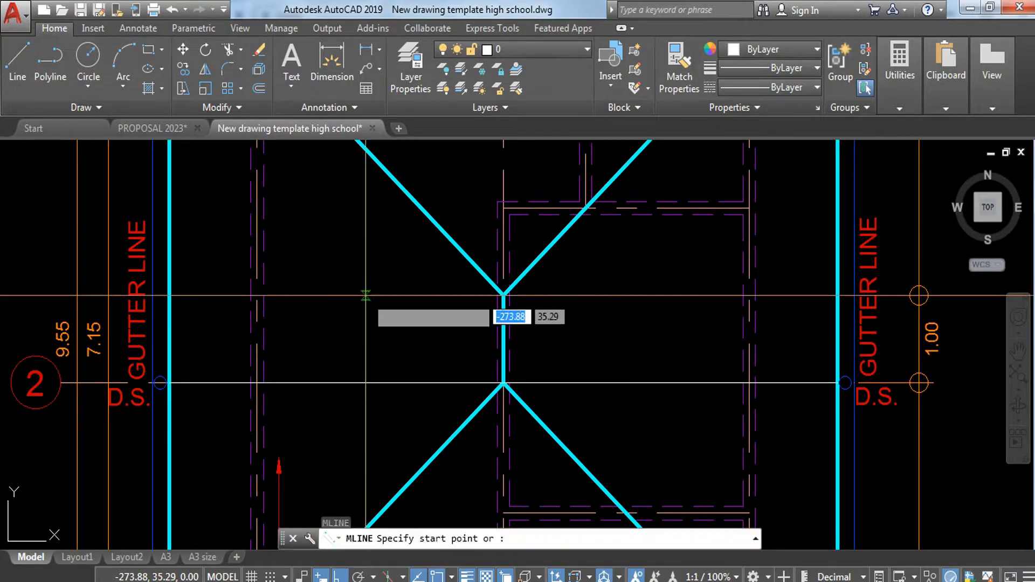
{"action": "type", "text": "S"}
{"action": "key", "text": "Return"}
{"action": "type", "text": ".0"}
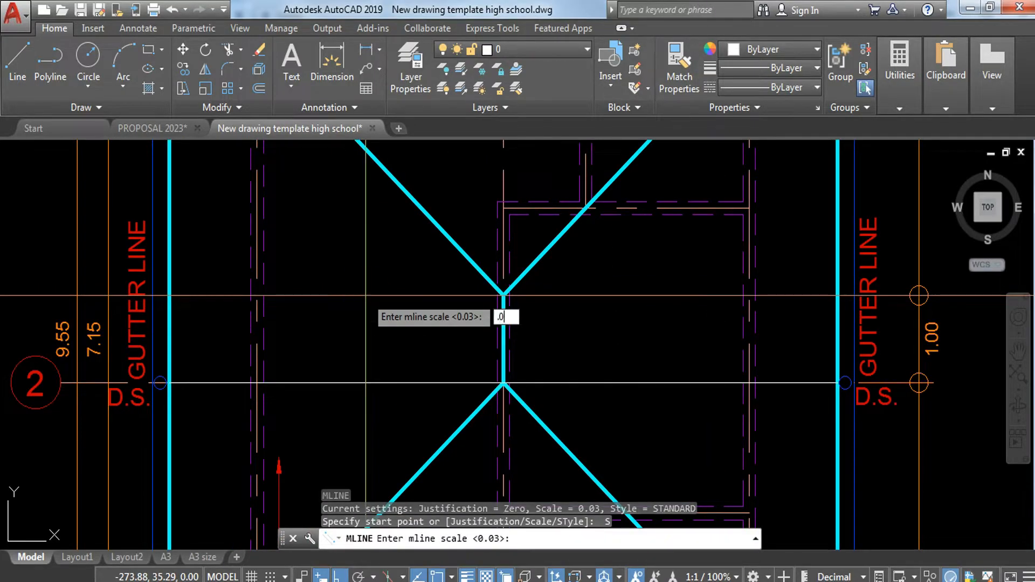
{"action": "type", "text": "5"}
{"action": "key", "text": "Return"}
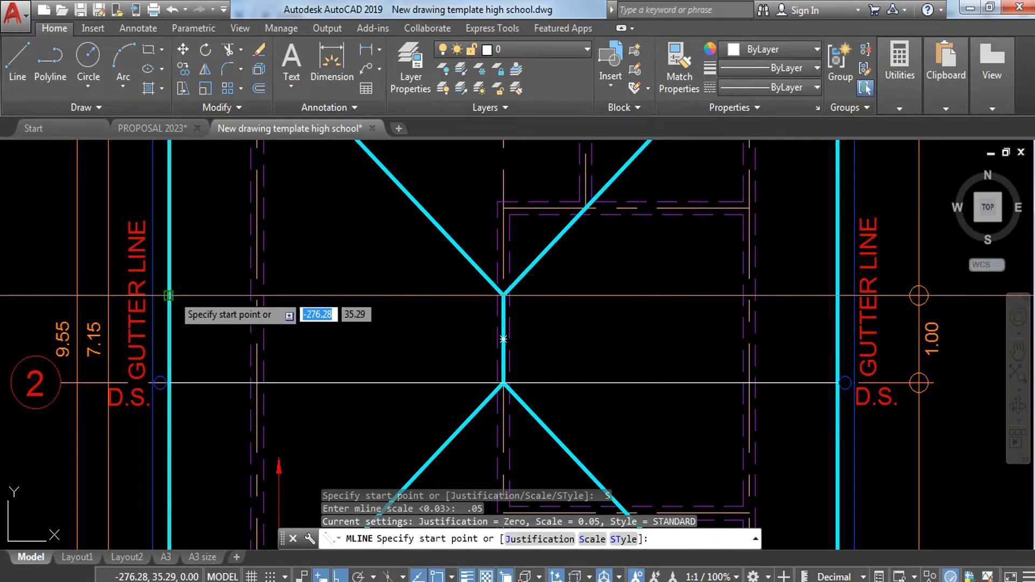
{"action": "left_click", "coordinate": [168, 295]}
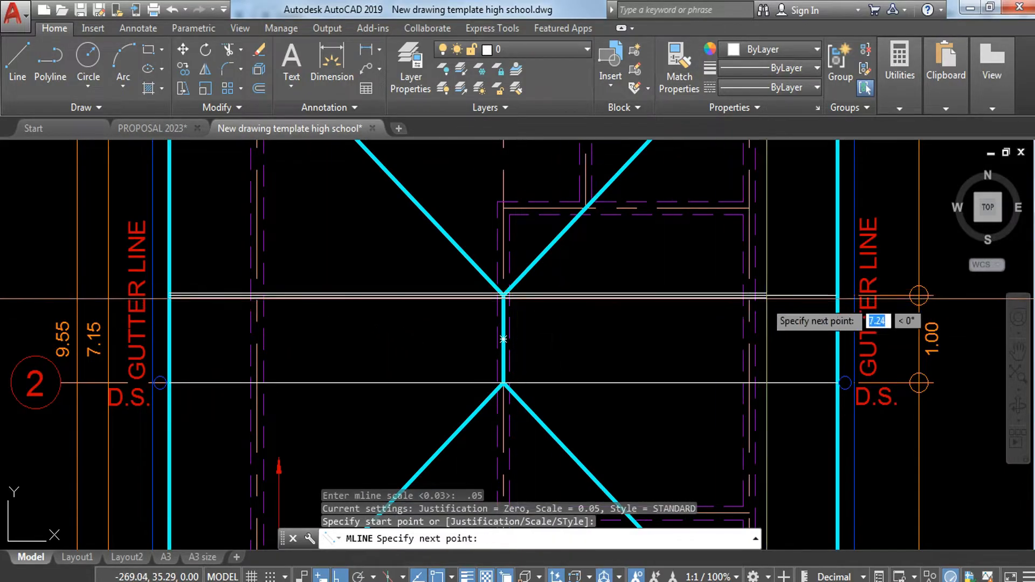
{"action": "key", "text": "Escape"}
{"action": "key", "text": "Escape"}
- Draw a multiline at scale 0.1 over the upper horizontal line, from the left to the right roof edge
{"action": "type", "text": "ml"}
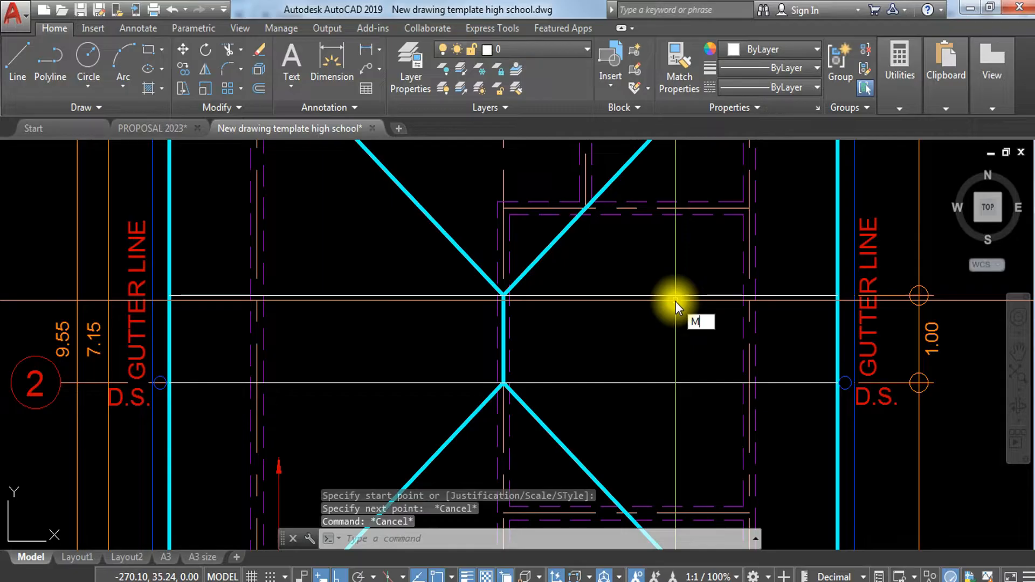
{"action": "key", "text": "Return"}
{"action": "type", "text": "s"}
{"action": "key", "text": "Return"}
{"action": "type", "text": ".1"}
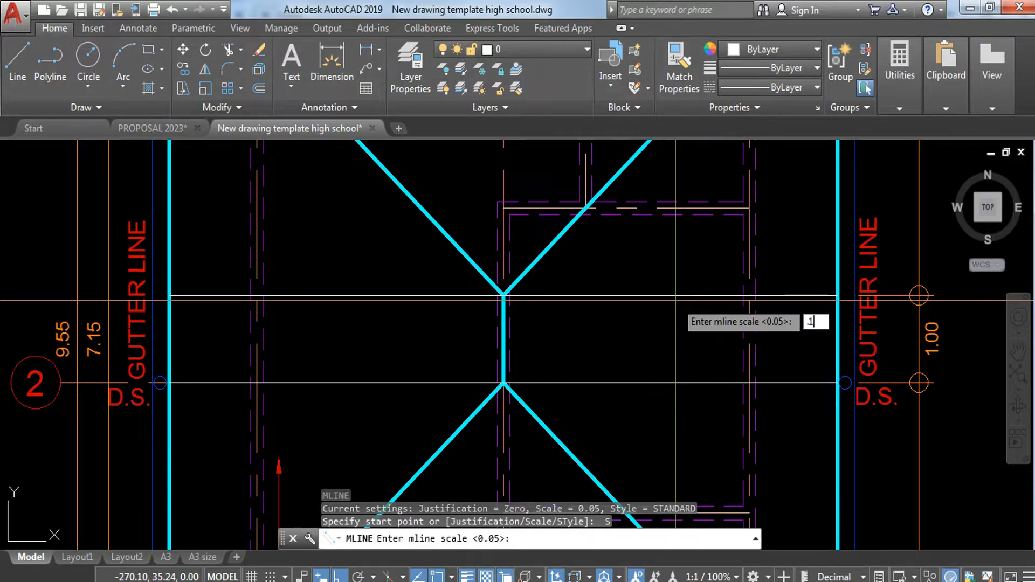
{"action": "key", "text": "Return"}
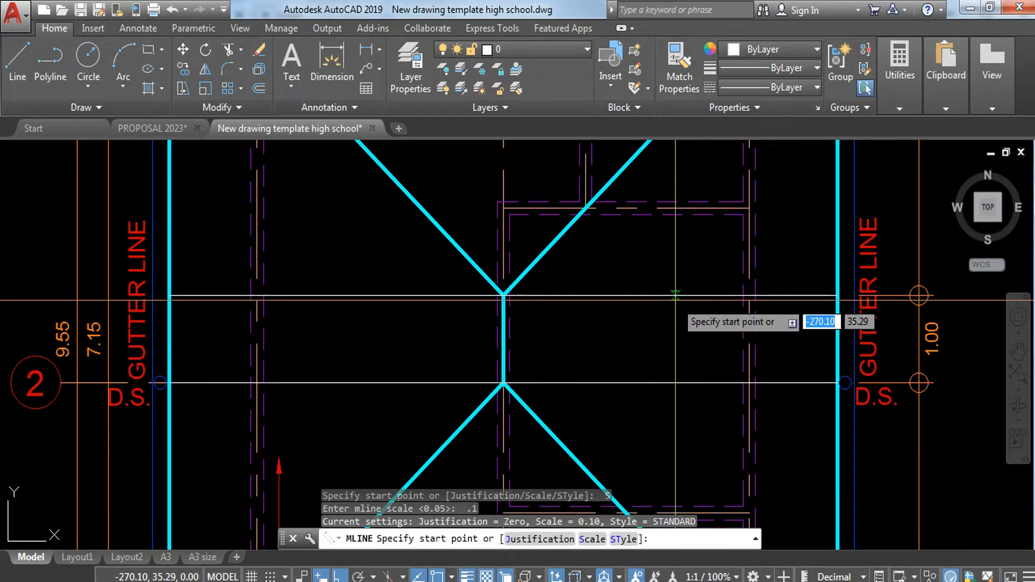
{"action": "left_click", "coordinate": [168, 295]}
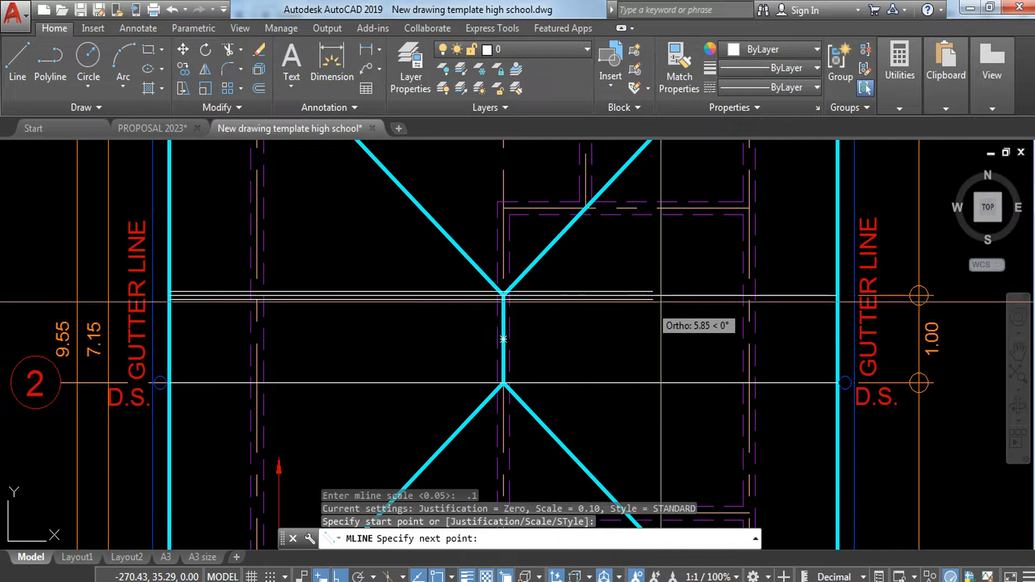
{"action": "left_click", "coordinate": [832, 295]}
{"action": "key", "text": "Escape"}
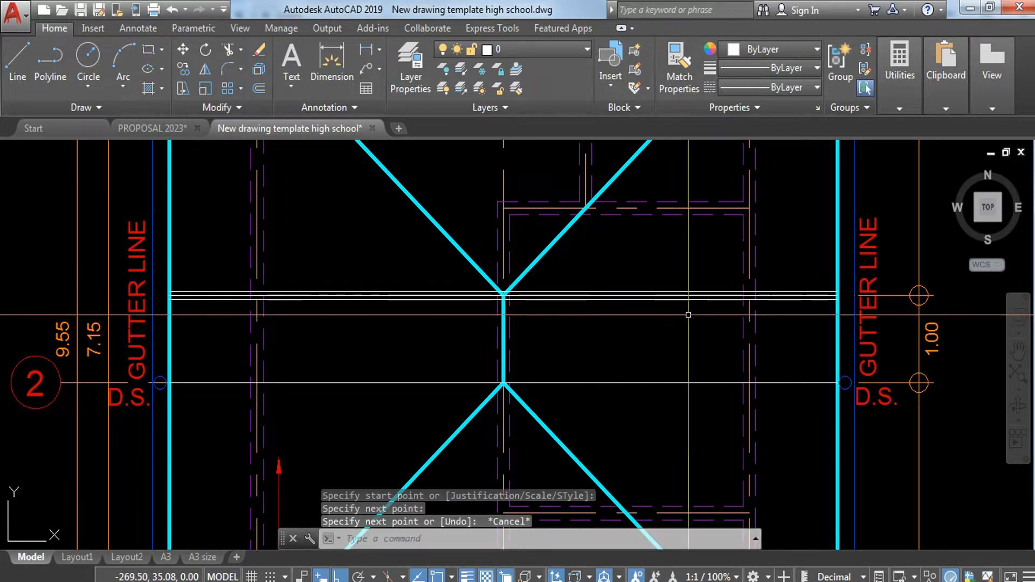
- Erase the short vertical ridge line between the upper and lower hip junctions
{"action": "scroll", "coordinate": [535, 321], "scroll_direction": "down", "scroll_amount": 2}
{"action": "scroll", "coordinate": [535, 320], "scroll_direction": "up", "scroll_amount": 3}
{"action": "left_click", "coordinate": [487, 285]}
{"action": "type", "text": "E"}
{"action": "key", "text": "Return"}
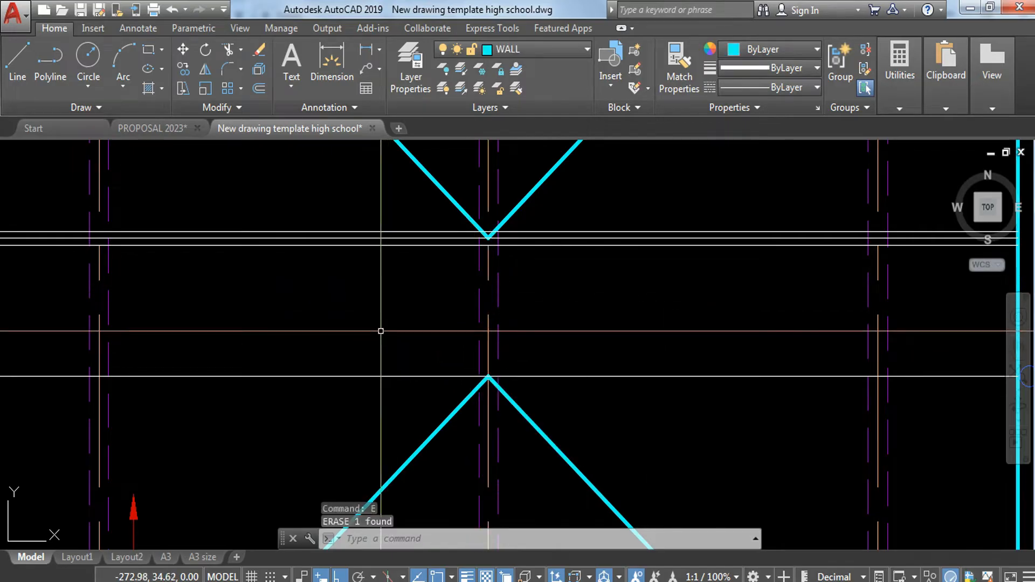
{"action": "scroll", "coordinate": [350, 326], "scroll_direction": "down", "scroll_amount": 3}
{"action": "scroll", "coordinate": [499, 275], "scroll_direction": "up", "scroll_amount": 4}
{"action": "left_click", "coordinate": [529, 241]}
{"action": "left_click", "coordinate": [483, 299]}
{"action": "type", "text": "CO"}
{"action": "key", "text": "Return"}
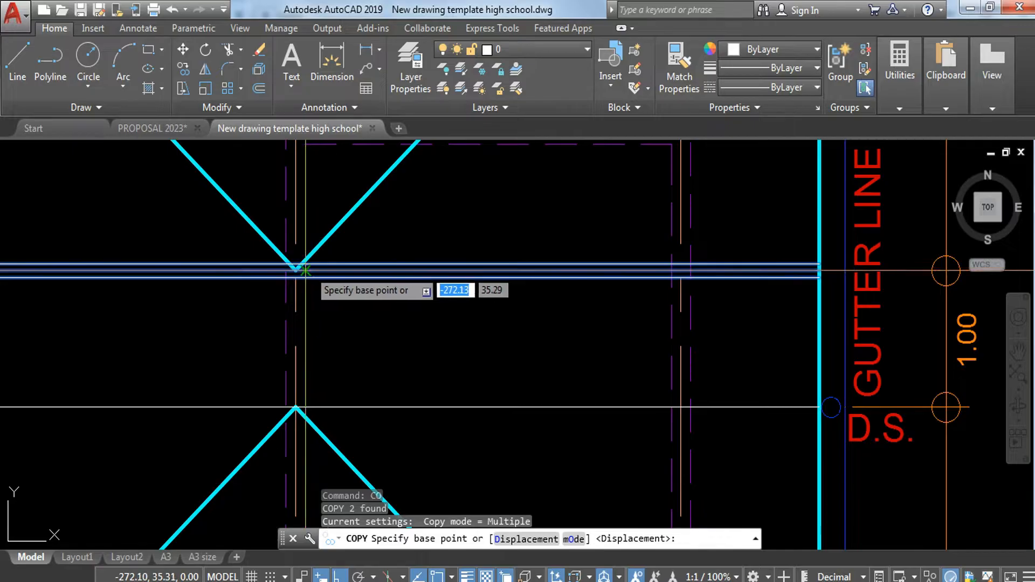
{"action": "key", "text": "Escape"}
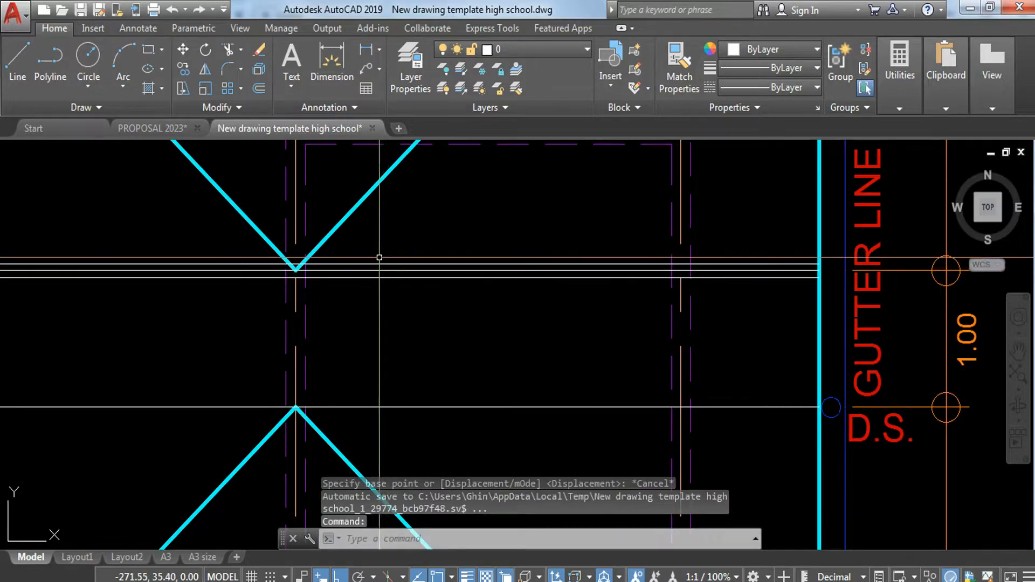
- Copy the multiline from the upper hip junction to the lower hip junction
{"action": "left_click", "coordinate": [371, 267]}
{"action": "type", "text": "CO"}
{"action": "key", "text": "Return"}
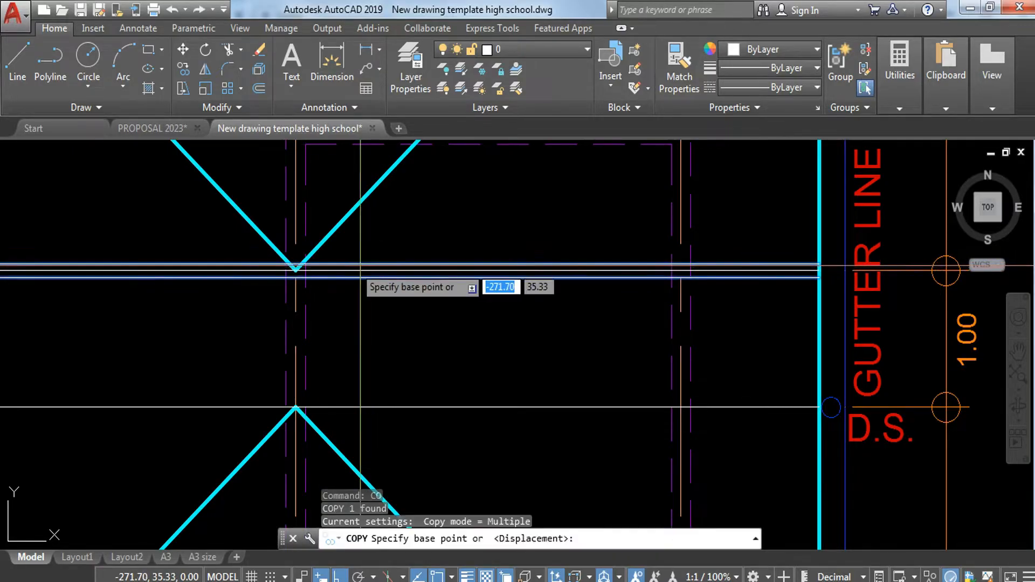
{"action": "left_click", "coordinate": [295, 270]}
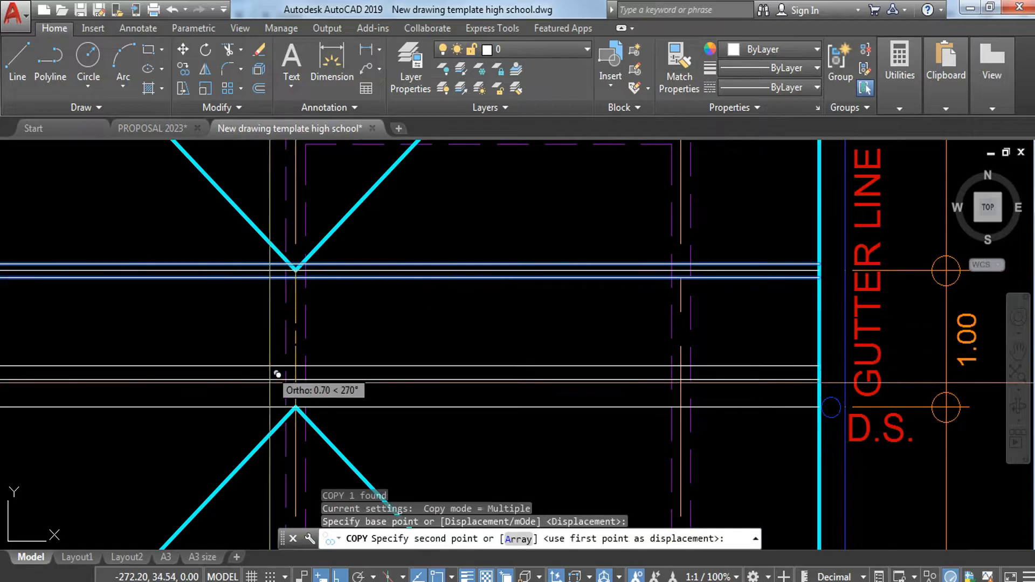
{"action": "left_click", "coordinate": [295, 407]}
{"action": "key", "text": "Escape"}
- Put both horizontal multilines and the lines running along their centres on the WALL layer
{"action": "left_click", "coordinate": [582, 227]}
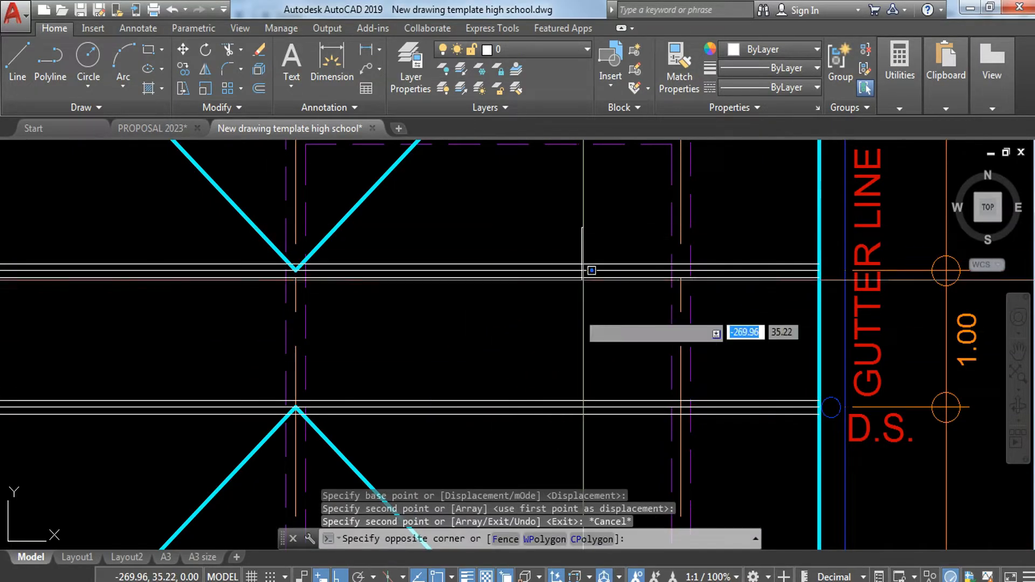
{"action": "left_click", "coordinate": [522, 455]}
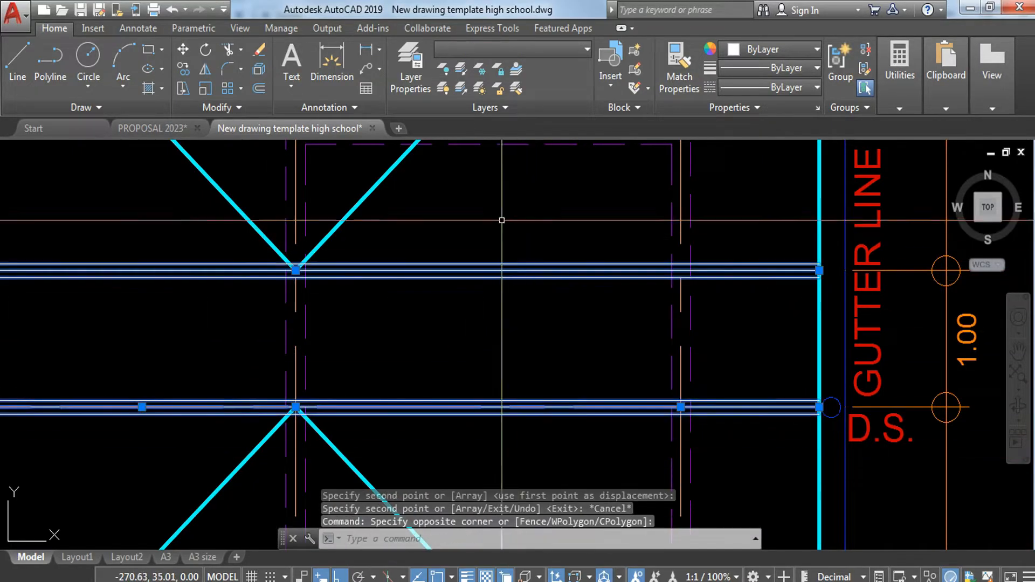
{"action": "left_click", "coordinate": [526, 49]}
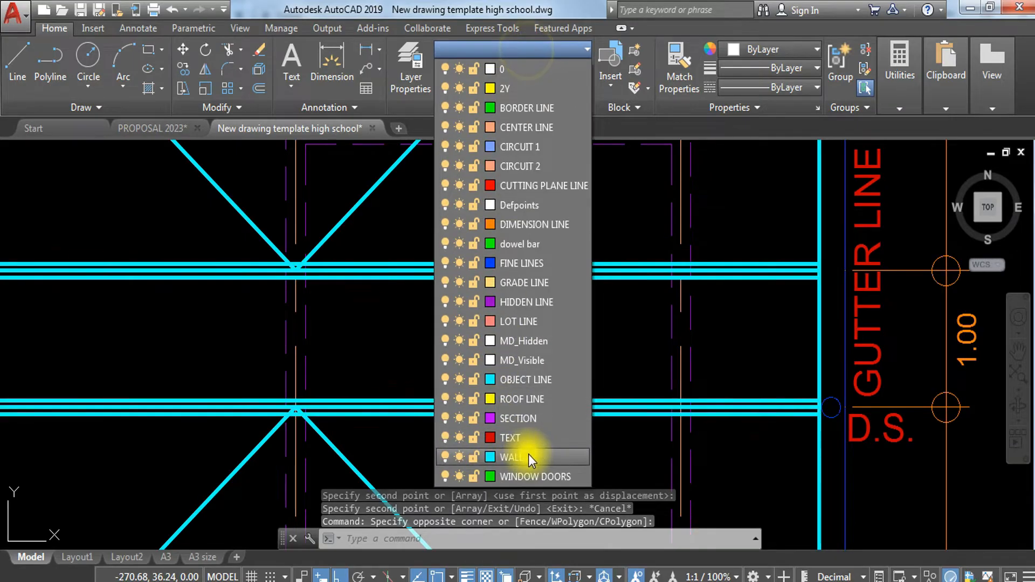
{"action": "left_click", "coordinate": [530, 455]}
{"action": "scroll", "coordinate": [465, 379], "scroll_direction": "down", "scroll_amount": 2}
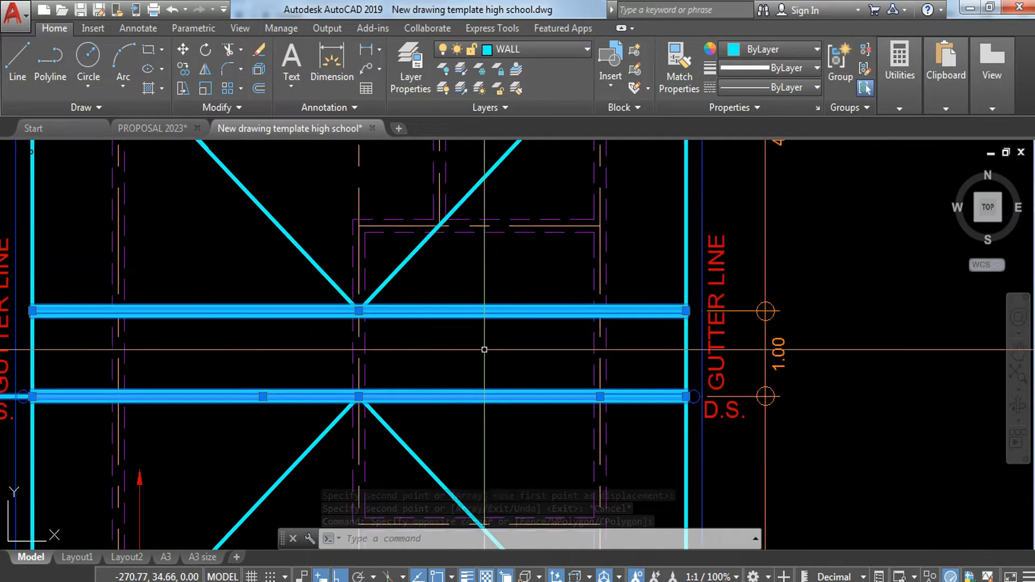
{"action": "key", "text": "Escape"}
- Move the thick cyan roof outline rectangle to the FINE LINES layer
{"action": "left_click", "coordinate": [700, 174]}
{"action": "left_click", "coordinate": [651, 209]}
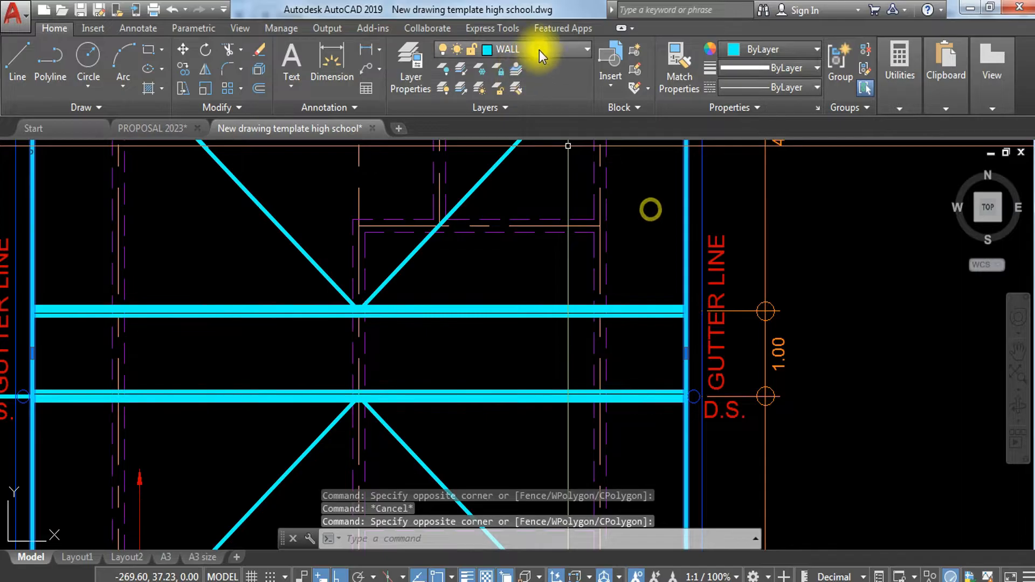
{"action": "left_click", "coordinate": [539, 50]}
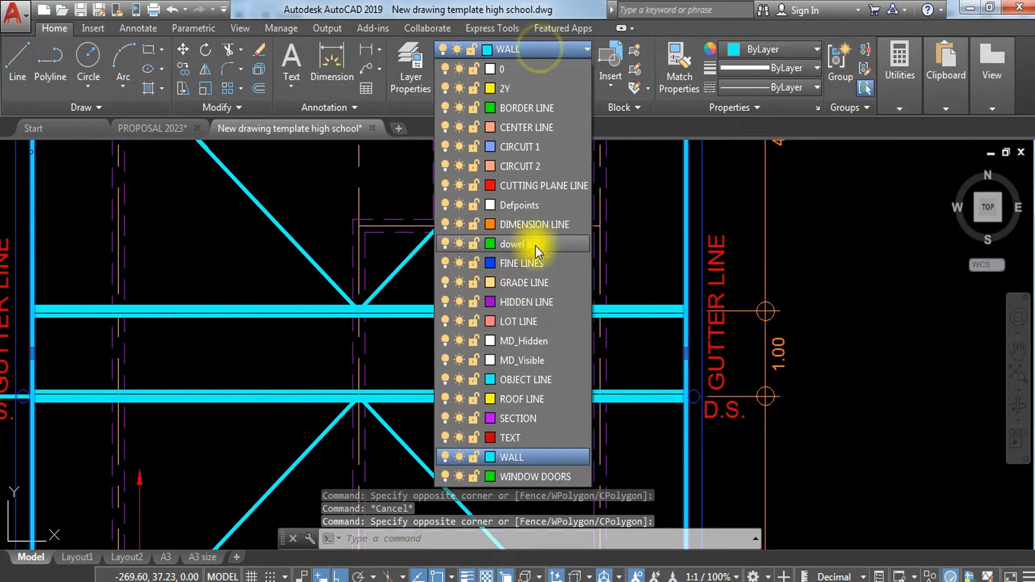
{"action": "left_click", "coordinate": [521, 263]}
{"action": "key", "text": "Escape"}
- Put the line of grid 2 back on the CENTER LINE layer
{"action": "scroll", "coordinate": [517, 261], "scroll_direction": "down", "scroll_amount": 3}
{"action": "scroll", "coordinate": [167, 180], "scroll_direction": "up", "scroll_amount": 3}
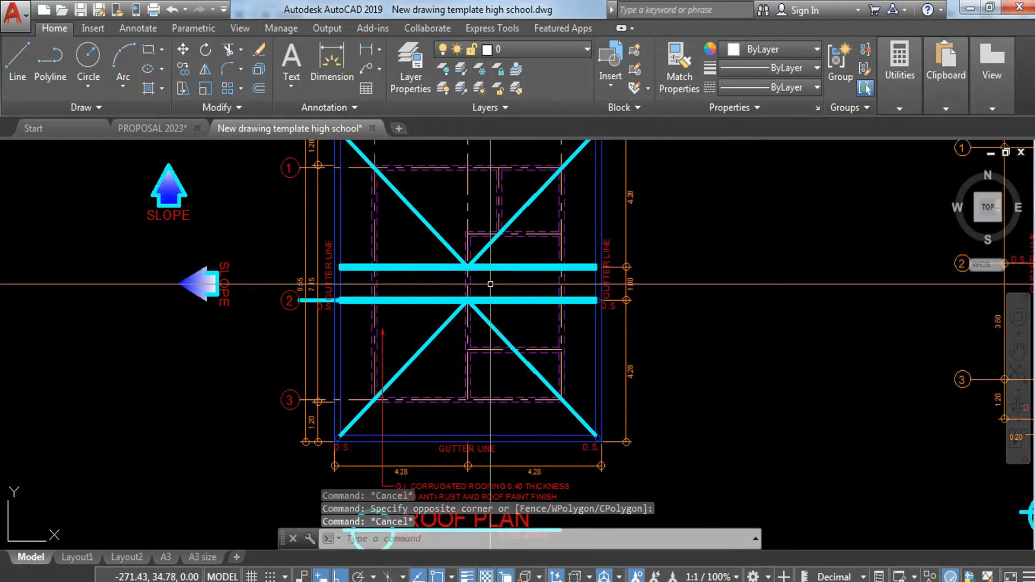
{"action": "scroll", "coordinate": [339, 302], "scroll_direction": "up", "scroll_amount": 5}
{"action": "left_click", "coordinate": [410, 296]}
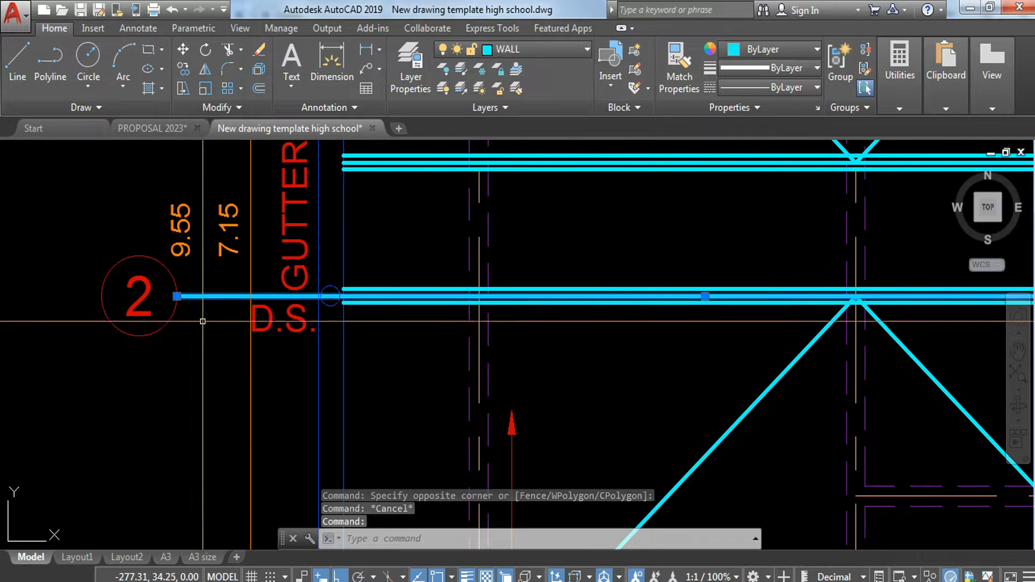
{"action": "left_click", "coordinate": [558, 51]}
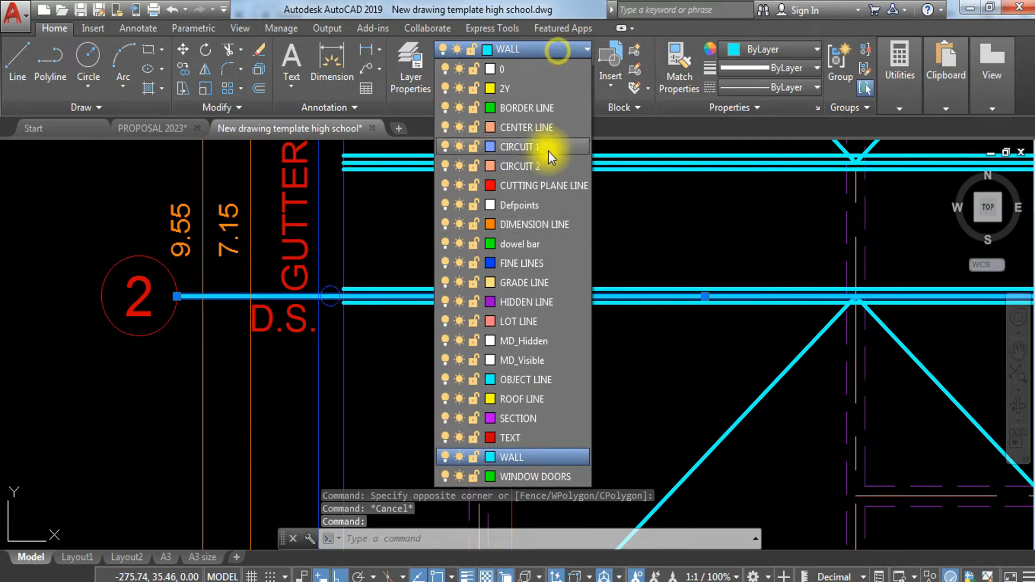
{"action": "left_click", "coordinate": [555, 131]}
{"action": "key", "text": "Escape"}
- Draw a multiline along the upper hips, from the upper-left roof corner through the upper hip junction to the upper-right corner
{"action": "scroll", "coordinate": [623, 323], "scroll_direction": "down", "scroll_amount": 4}
{"action": "middle_click_drag", "start_coordinate": [623, 324], "coordinate": [443, 443]}
{"action": "scroll", "coordinate": [467, 356], "scroll_direction": "up", "scroll_amount": 2}
{"action": "middle_click_drag", "start_coordinate": [485, 365], "coordinate": [426, 436]}
{"action": "scroll", "coordinate": [475, 450], "scroll_direction": "up", "scroll_amount": 4}
{"action": "scroll", "coordinate": [476, 445], "scroll_direction": "down", "scroll_amount": 3}
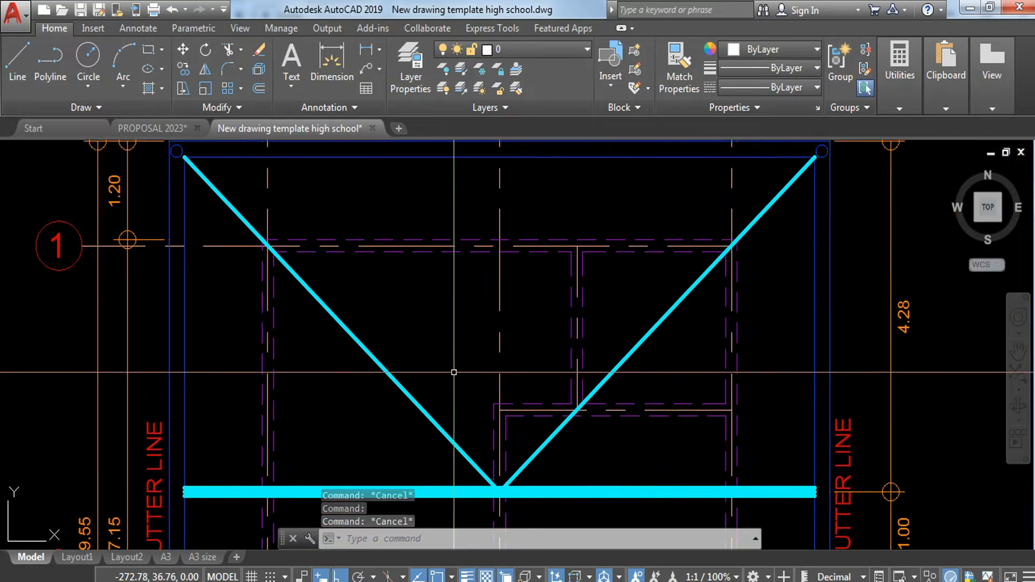
{"action": "key", "text": "Return"}
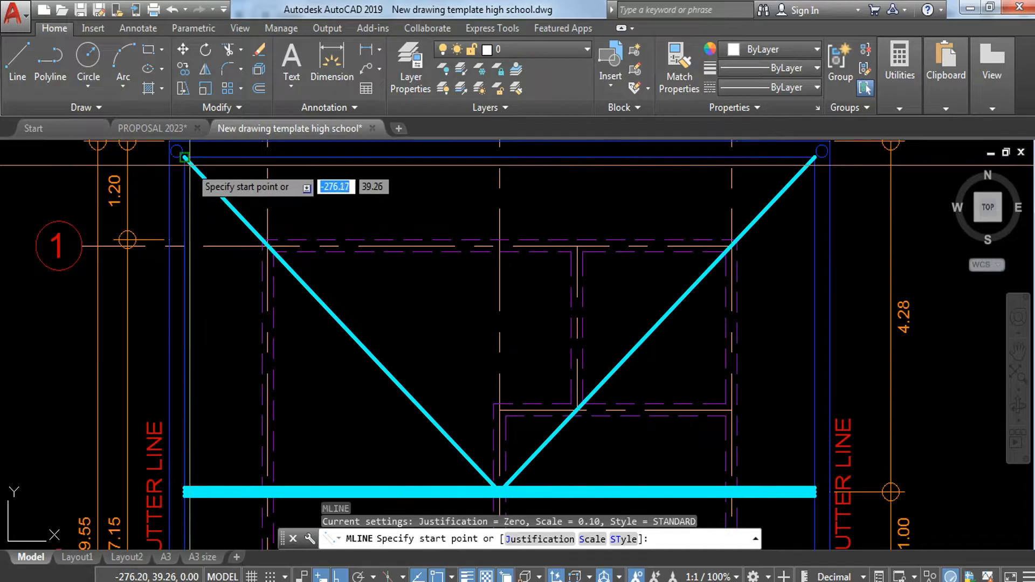
{"action": "left_click", "coordinate": [176, 151]}
{"action": "middle_click_drag", "start_coordinate": [388, 370], "coordinate": [418, 272]}
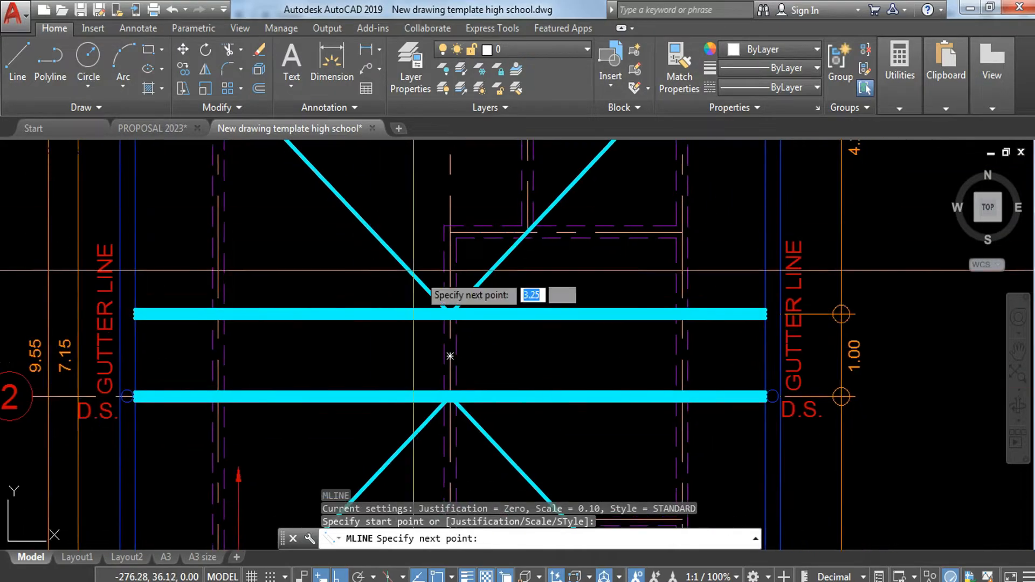
{"action": "scroll", "coordinate": [481, 363], "scroll_direction": "up", "scroll_amount": 4}
{"action": "left_click", "coordinate": [477, 366]}
{"action": "scroll", "coordinate": [478, 366], "scroll_direction": "down", "scroll_amount": 3}
{"action": "scroll", "coordinate": [563, 198], "scroll_direction": "up", "scroll_amount": 4}
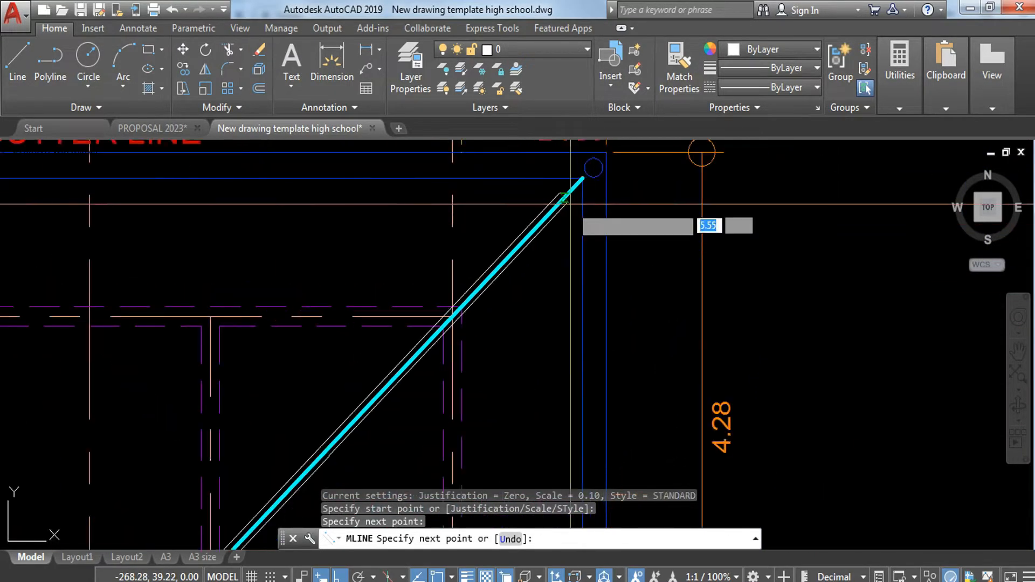
{"action": "left_click", "coordinate": [593, 168]}
{"action": "key", "text": "Escape"}
- Draw a multiline along the lower hips, from the lower-left roof corner through the lower hip junction to the lower-right corner
{"action": "scroll", "coordinate": [537, 372], "scroll_direction": "down", "scroll_amount": 5}
{"action": "mouse_move", "coordinate": [495, 464]}
{"action": "middle_mouse_down"}
{"action": "mouse_move", "coordinate": [525, 208]}
{"action": "mouse_move", "coordinate": [519, 312]}
{"action": "mouse_move", "coordinate": [476, 479]}
{"action": "middle_mouse_up"}
{"action": "scroll", "coordinate": [440, 424], "scroll_direction": "up", "scroll_amount": 5}
{"action": "key", "text": "Return"}
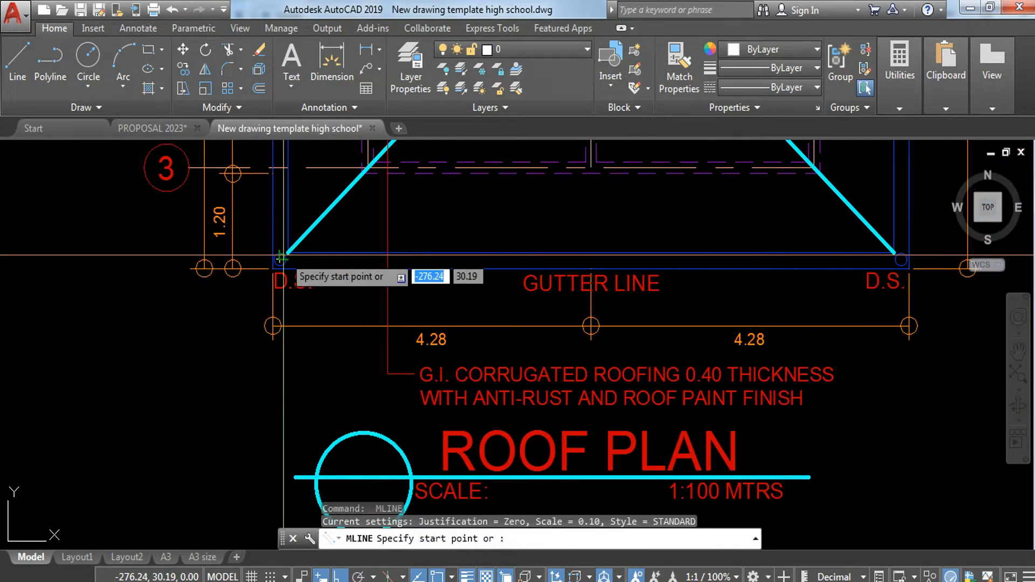
{"action": "left_click", "coordinate": [280, 260]}
{"action": "middle_click_drag", "start_coordinate": [376, 236], "coordinate": [243, 491]}
{"action": "scroll", "coordinate": [443, 217], "scroll_direction": "up", "scroll_amount": 4}
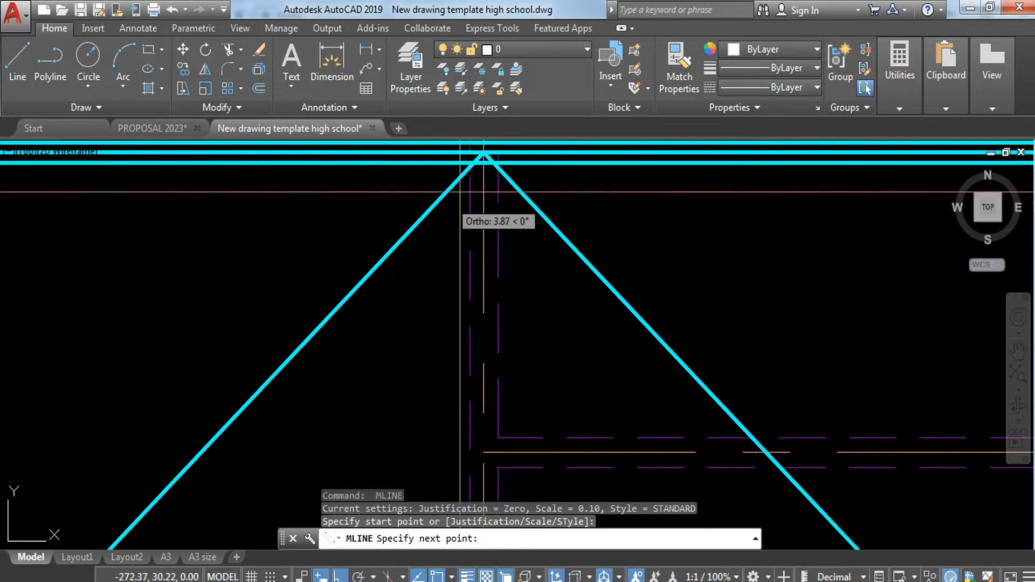
{"action": "left_click", "coordinate": [483, 152]}
{"action": "middle_click_drag", "start_coordinate": [645, 325], "coordinate": [243, 103]}
{"action": "middle_click_drag", "start_coordinate": [487, 322], "coordinate": [424, 156]}
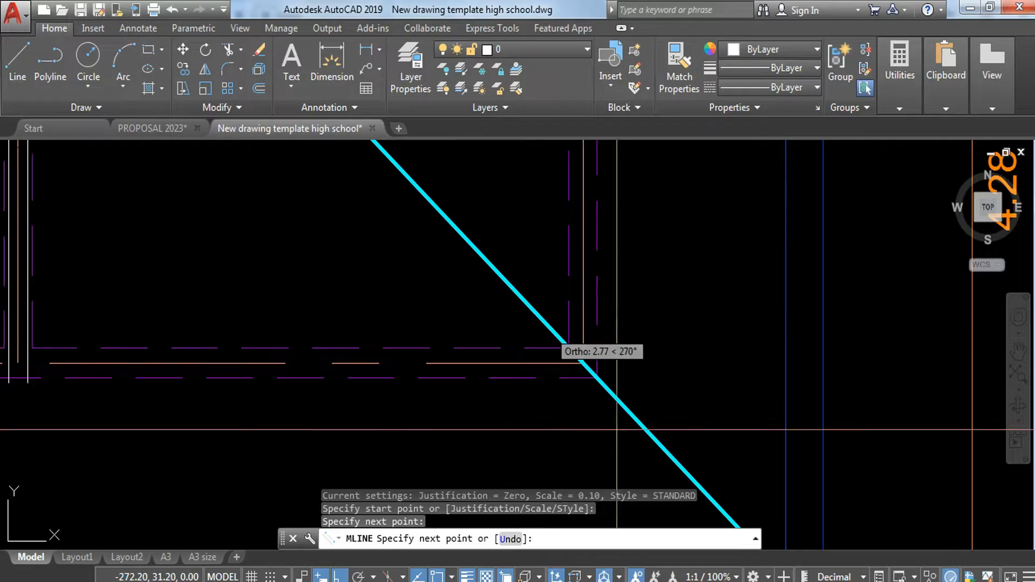
{"action": "scroll", "coordinate": [625, 377], "scroll_direction": "down", "scroll_amount": 3}
{"action": "scroll", "coordinate": [670, 411], "scroll_direction": "up", "scroll_amount": 3}
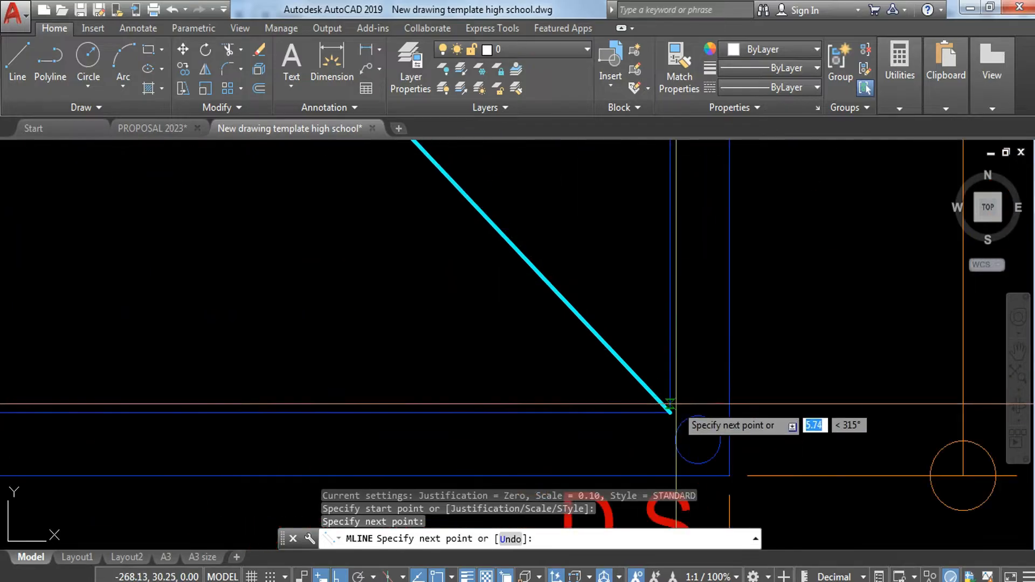
{"action": "left_click", "coordinate": [664, 411]}
{"action": "key", "text": "Escape"}
- Explode the multiline that runs along the two lower hips
{"action": "scroll", "coordinate": [664, 410], "scroll_direction": "down", "scroll_amount": 3}
{"action": "scroll", "coordinate": [527, 341], "scroll_direction": "up", "scroll_amount": 4}
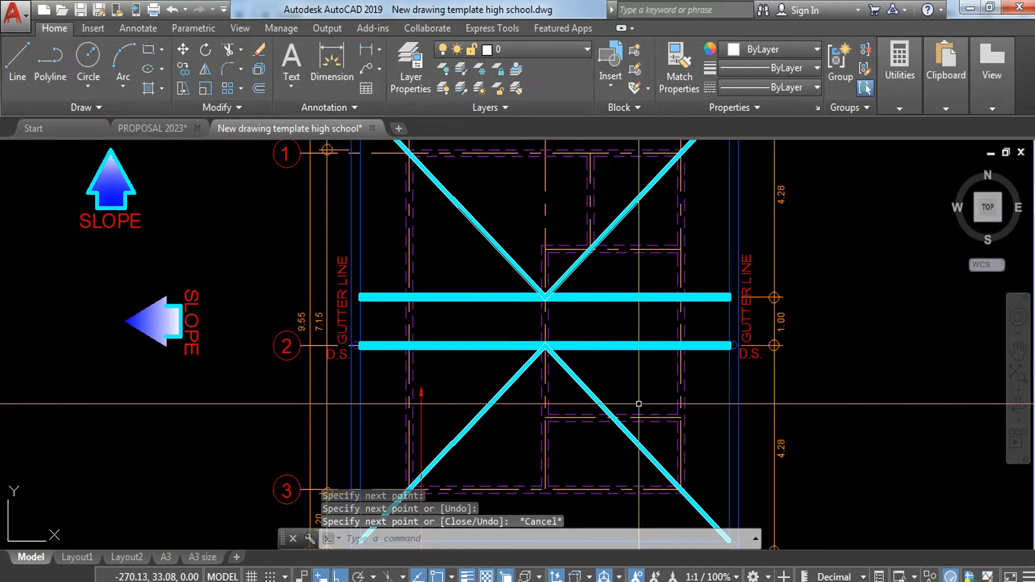
{"action": "left_click", "coordinate": [485, 330]}
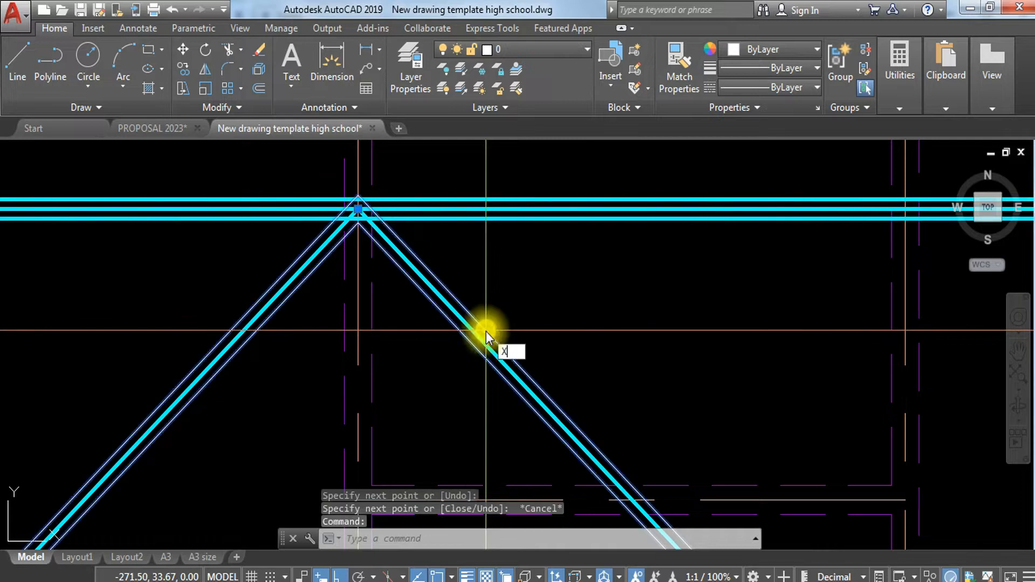
{"action": "key", "text": "Return"}
- Trim the two outer hip rafter lines back to the inner gutter line at the lower-left roof corner
{"action": "scroll", "coordinate": [355, 228], "scroll_direction": "up", "scroll_amount": 2}
{"action": "scroll", "coordinate": [354, 228], "scroll_direction": "down", "scroll_amount": 2}
{"action": "scroll", "coordinate": [386, 300], "scroll_direction": "down", "scroll_amount": 4}
{"action": "scroll", "coordinate": [232, 485], "scroll_direction": "up", "scroll_amount": 4}
{"action": "middle_click_drag", "start_coordinate": [162, 442], "coordinate": [512, 189]}
{"action": "scroll", "coordinate": [243, 389], "scroll_direction": "up", "scroll_amount": 4}
{"action": "type", "text": "tr"}
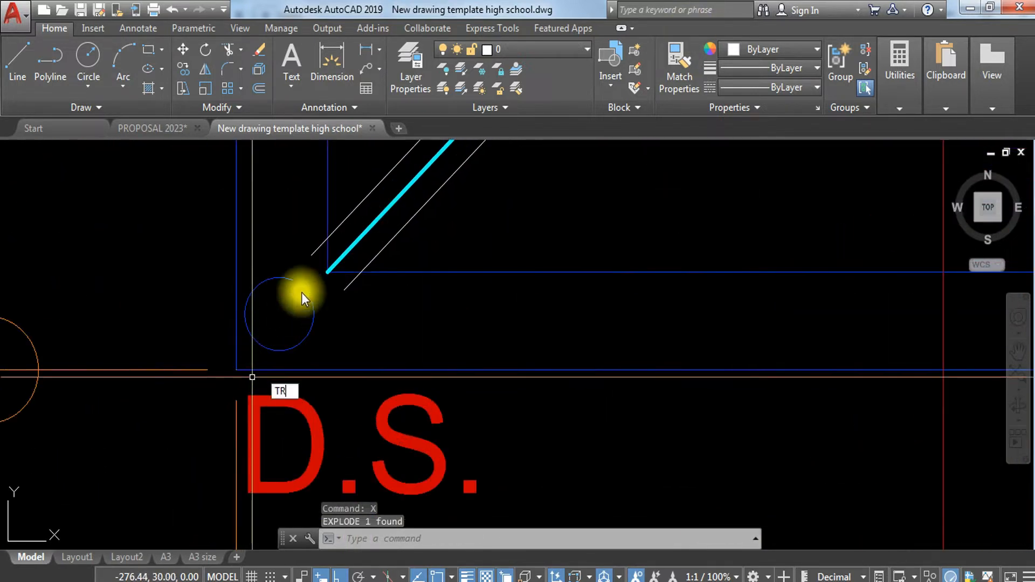
{"action": "key", "text": "Return"}
{"action": "key", "text": "Return"}
{"action": "left_click", "coordinate": [319, 248]}
{"action": "left_click", "coordinate": [346, 280]}
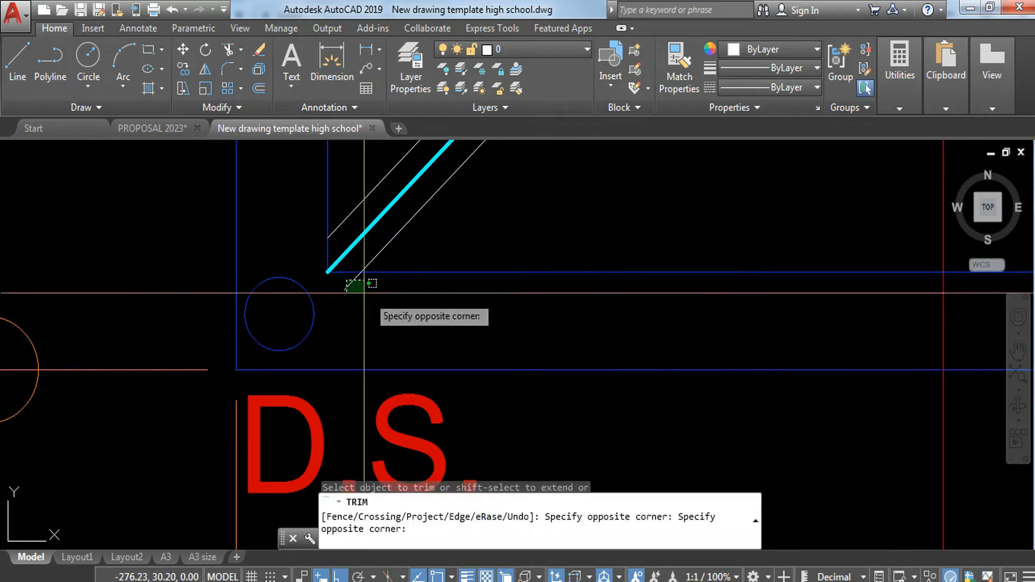
{"action": "left_click", "coordinate": [367, 294]}
- Trim the two outer hip rafter lines back to the inner gutter line at the lower-right roof corner
{"action": "scroll", "coordinate": [387, 307], "scroll_direction": "down", "scroll_amount": 3}
{"action": "middle_click_drag", "start_coordinate": [573, 305], "coordinate": [110, 251]}
{"action": "scroll", "coordinate": [674, 283], "scroll_direction": "up", "scroll_amount": 5}
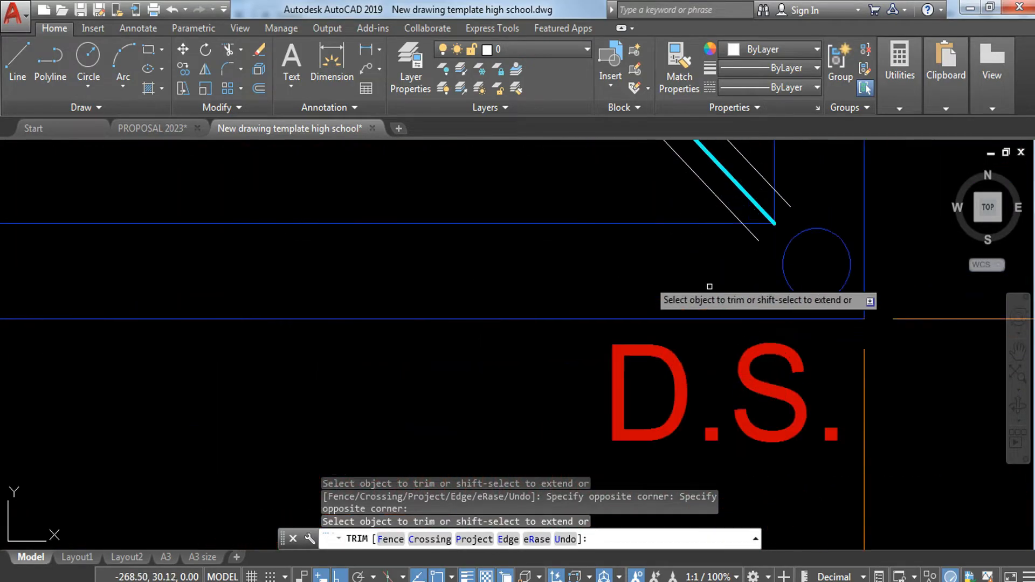
{"action": "left_click", "coordinate": [757, 234]}
{"action": "left_click", "coordinate": [724, 256]}
{"action": "left_click", "coordinate": [786, 212]}
{"action": "left_click", "coordinate": [776, 232]}
- Trim the ends of the upper hip multiline back to the inner gutter line at both upper roof corners
{"action": "scroll", "coordinate": [771, 233], "scroll_direction": "down", "scroll_amount": 3}
{"action": "scroll", "coordinate": [539, 205], "scroll_direction": "down", "scroll_amount": 3}
{"action": "scroll", "coordinate": [700, 269], "scroll_direction": "up", "scroll_amount": 5}
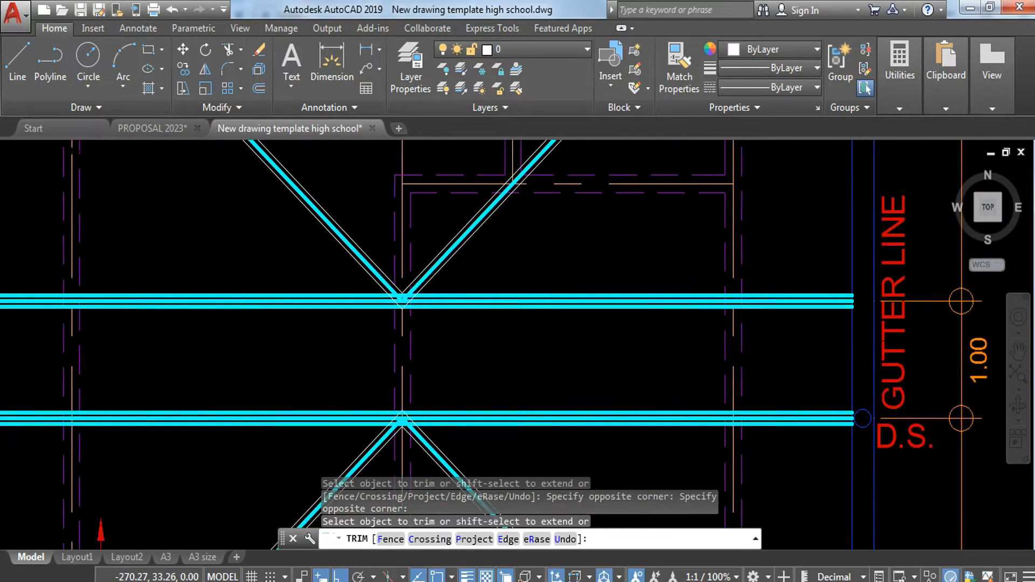
{"action": "scroll", "coordinate": [713, 278], "scroll_direction": "down", "scroll_amount": 2}
{"action": "scroll", "coordinate": [629, 141], "scroll_direction": "up", "scroll_amount": 5}
{"action": "scroll", "coordinate": [700, 323], "scroll_direction": "down", "scroll_amount": 2}
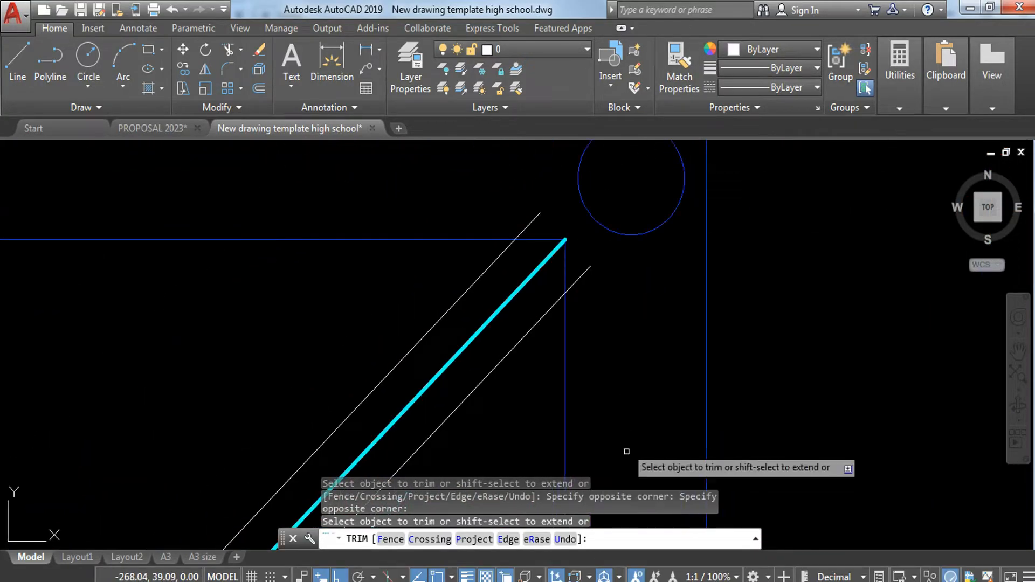
{"action": "left_click", "coordinate": [587, 264]}
{"action": "left_click", "coordinate": [512, 273]}
{"action": "scroll", "coordinate": [469, 280], "scroll_direction": "down", "scroll_amount": 4}
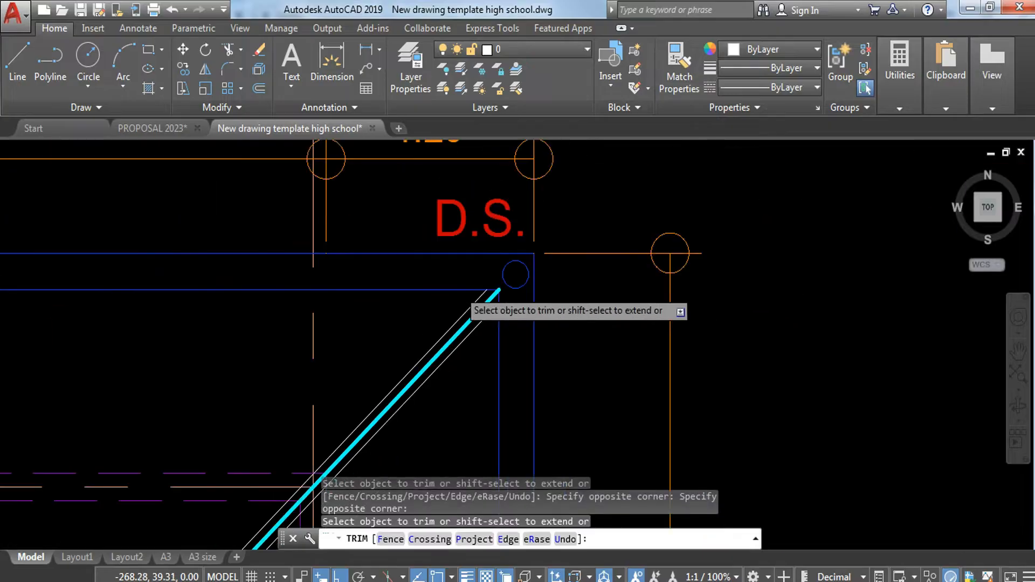
{"action": "middle_click_drag", "start_coordinate": [159, 310], "coordinate": [95, 236]}
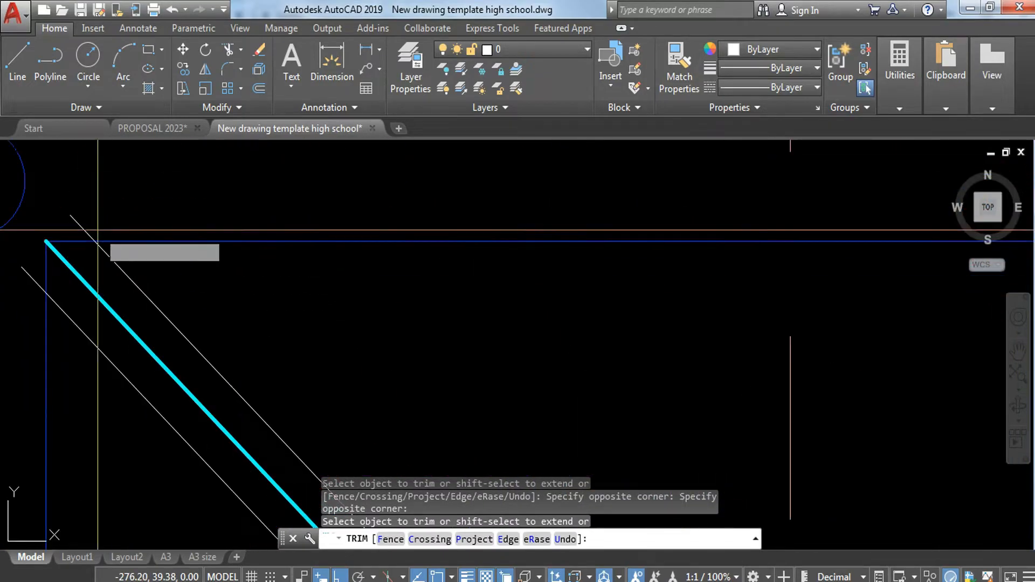
{"action": "scroll", "coordinate": [375, 323], "scroll_direction": "down", "scroll_amount": 6}
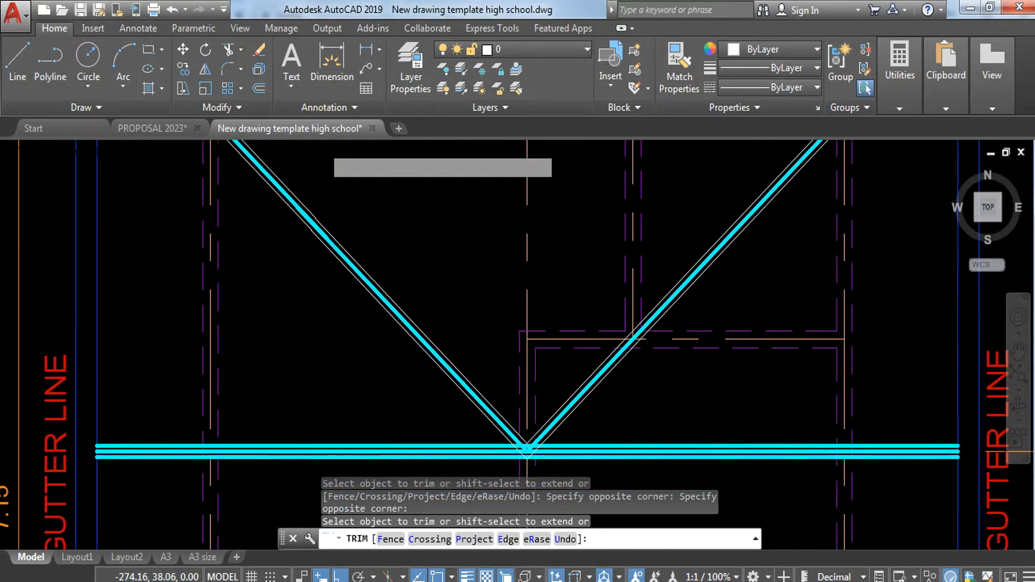
{"action": "key", "text": "Escape"}
- Put the exploded outer lines of both lower hip rafters on the WALL layer
{"action": "middle_click_drag", "start_coordinate": [374, 324], "coordinate": [412, 394]}
{"action": "scroll", "coordinate": [472, 399], "scroll_direction": "up", "scroll_amount": 5}
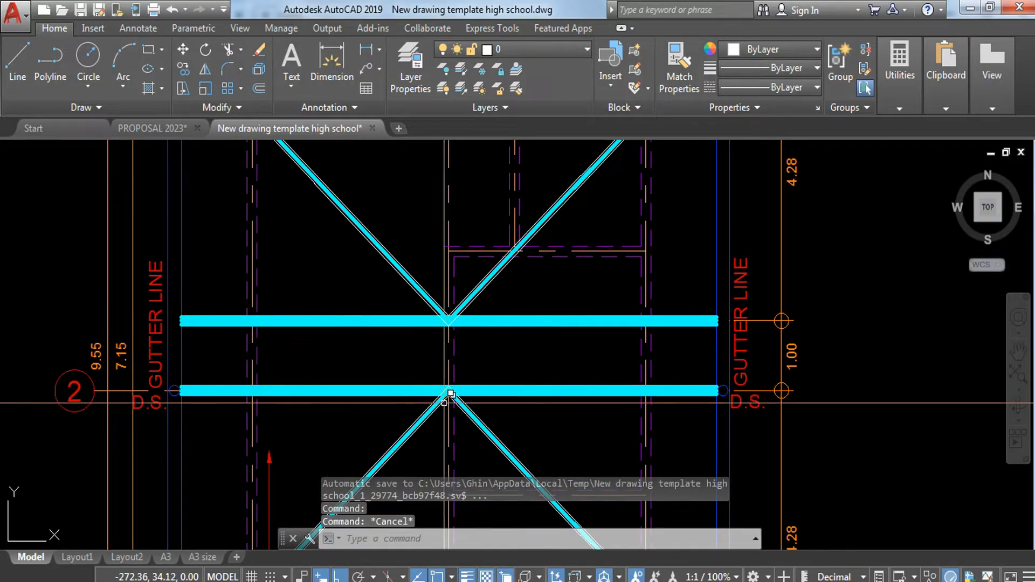
{"action": "left_click", "coordinate": [471, 402]}
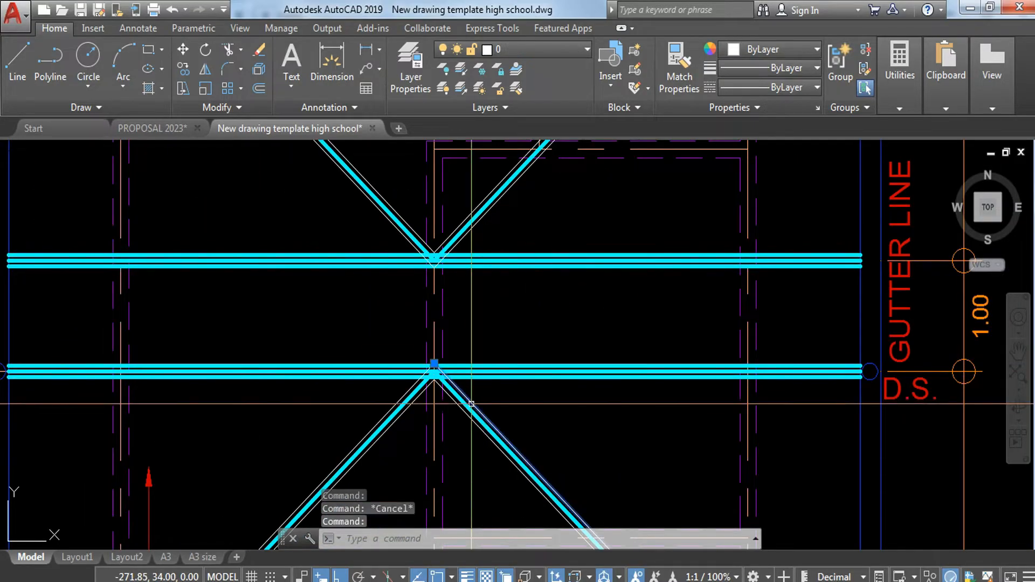
{"action": "left_click", "coordinate": [456, 417]}
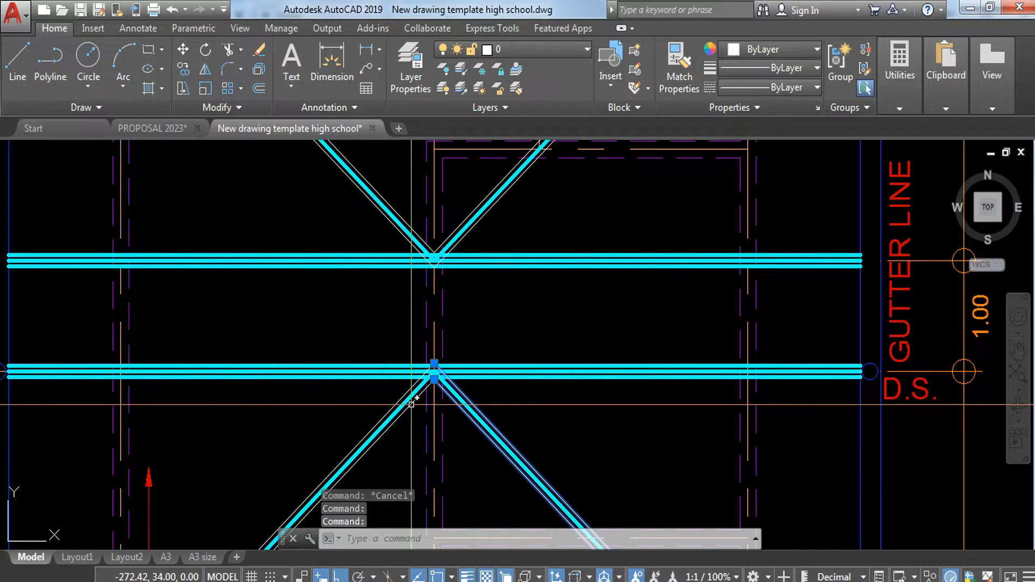
{"action": "left_click", "coordinate": [536, 49]}
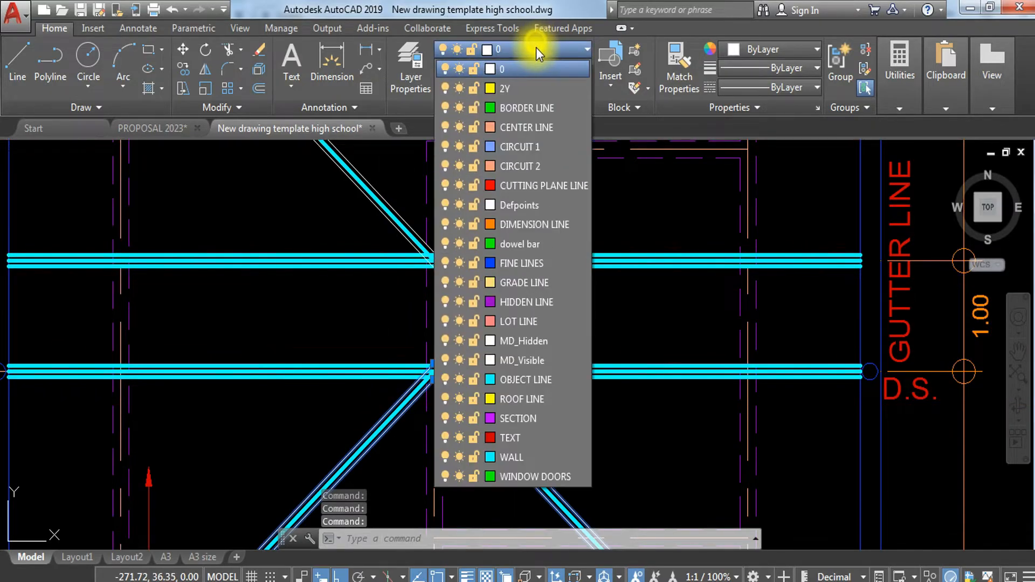
{"action": "left_click", "coordinate": [525, 456]}
- Put the multiline along the upper hips on the WALL layer
{"action": "middle_click_drag", "start_coordinate": [508, 277], "coordinate": [536, 378]}
{"action": "scroll", "coordinate": [456, 371], "scroll_direction": "up", "scroll_amount": 3}
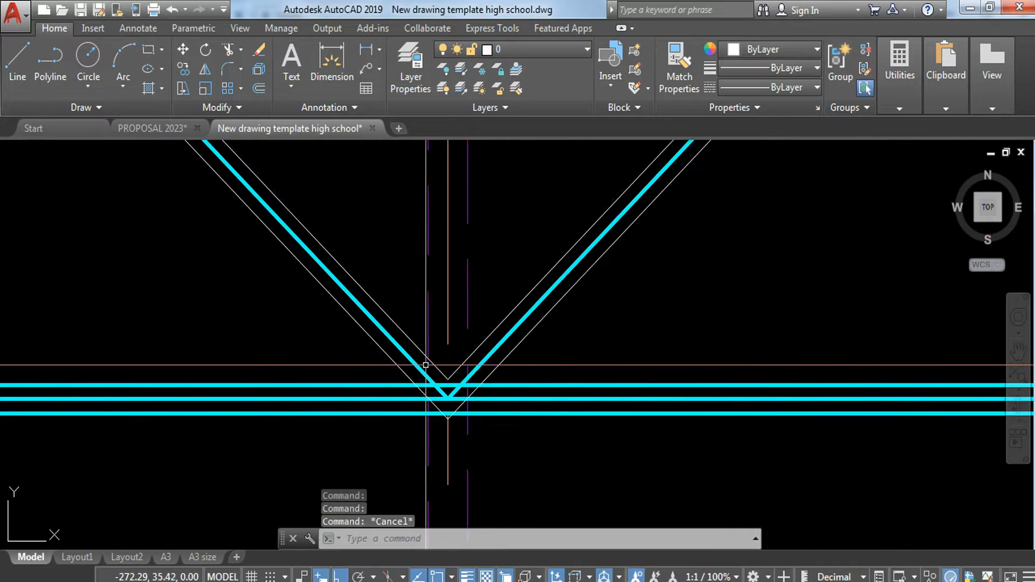
{"action": "left_click", "coordinate": [378, 306]}
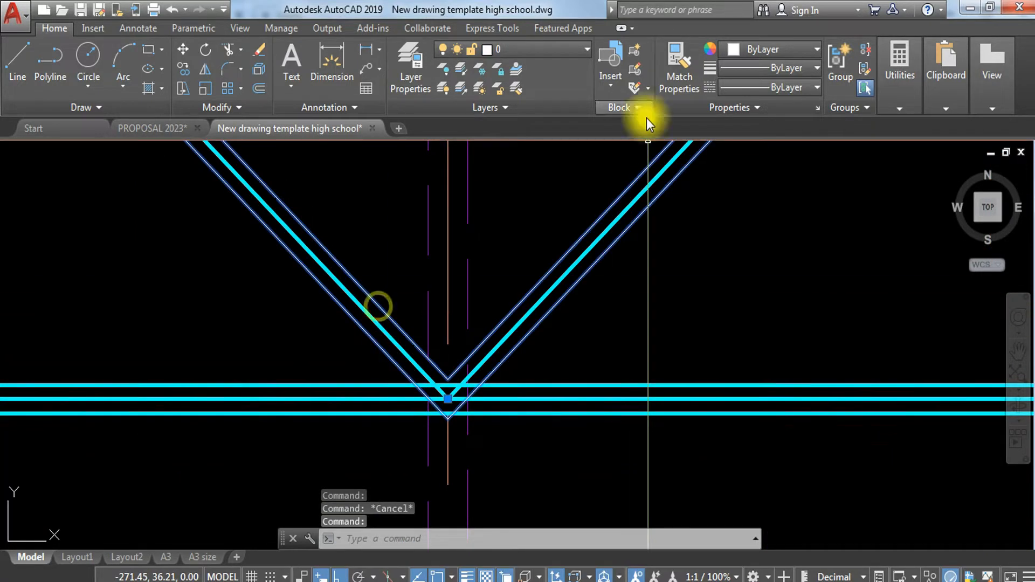
{"action": "left_click", "coordinate": [538, 51]}
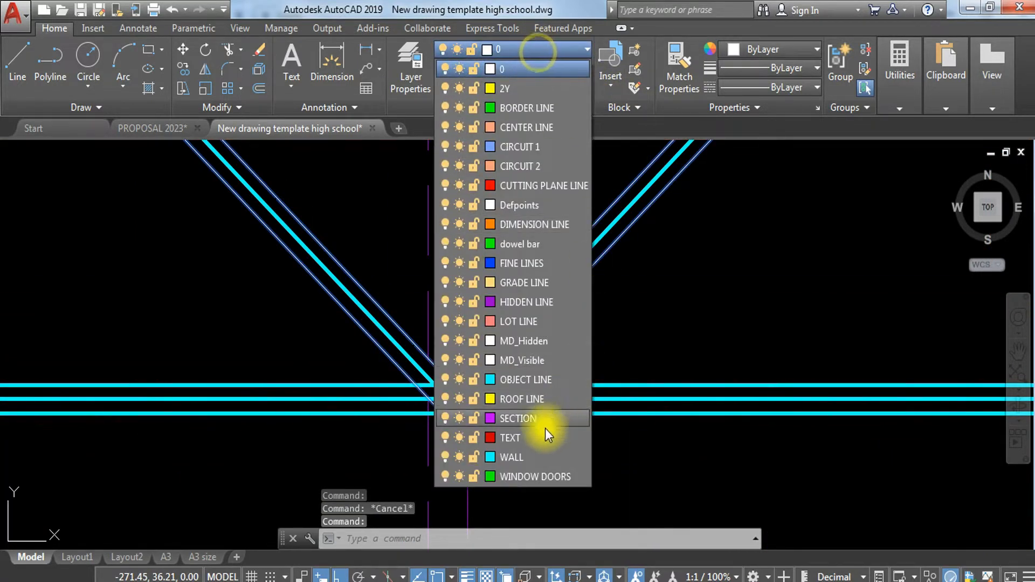
{"action": "left_click", "coordinate": [529, 456]}
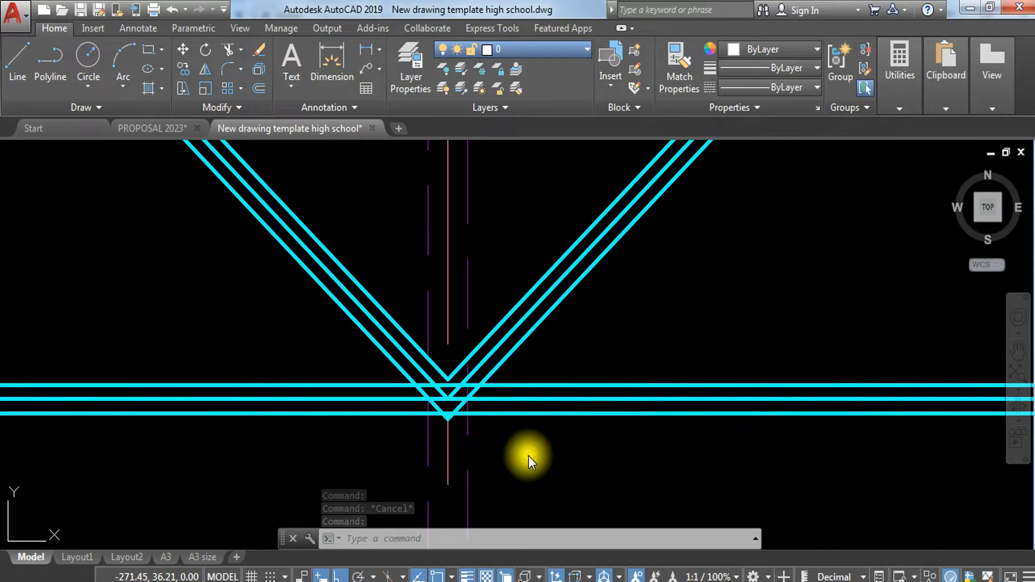
{"action": "key", "text": "Escape"}
{"action": "scroll", "coordinate": [505, 401], "scroll_direction": "down", "scroll_amount": 4}
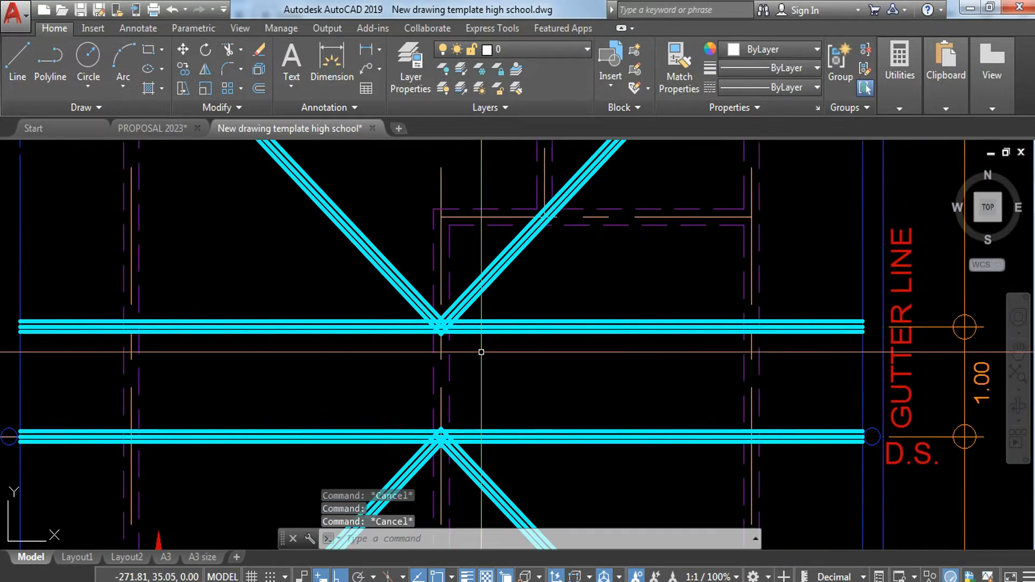
{"action": "middle_click_drag", "start_coordinate": [410, 473], "coordinate": [406, 429]}
- Switch to the Drafting Technology PDF, examine the rafter and truss types and the roof framing plan procedure, and return to the AutoCAD drawing
{"action": "left_click", "coordinate": [170, 581]}
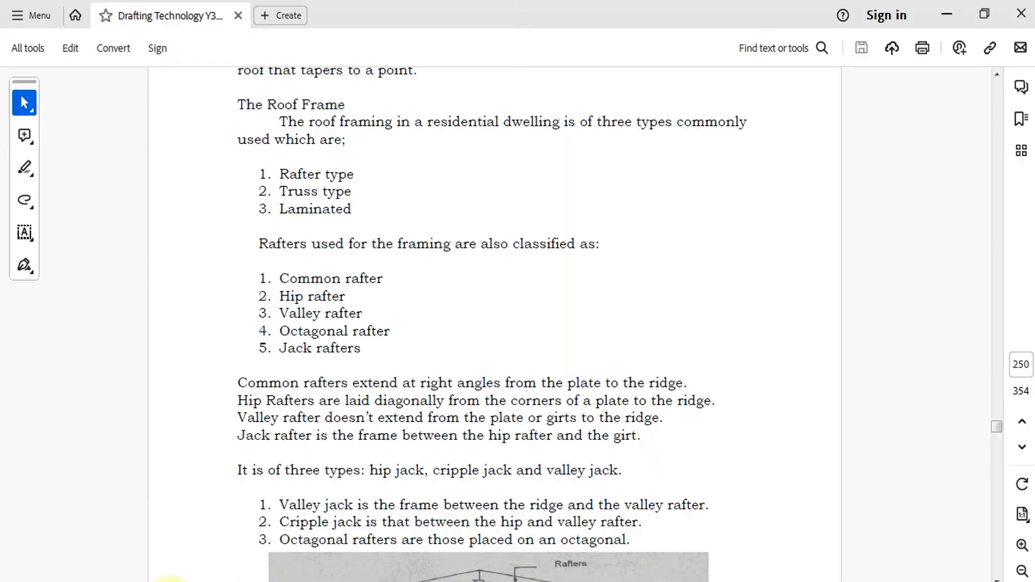
{"action": "scroll", "coordinate": [474, 399], "scroll_direction": "down", "scroll_amount": 20}
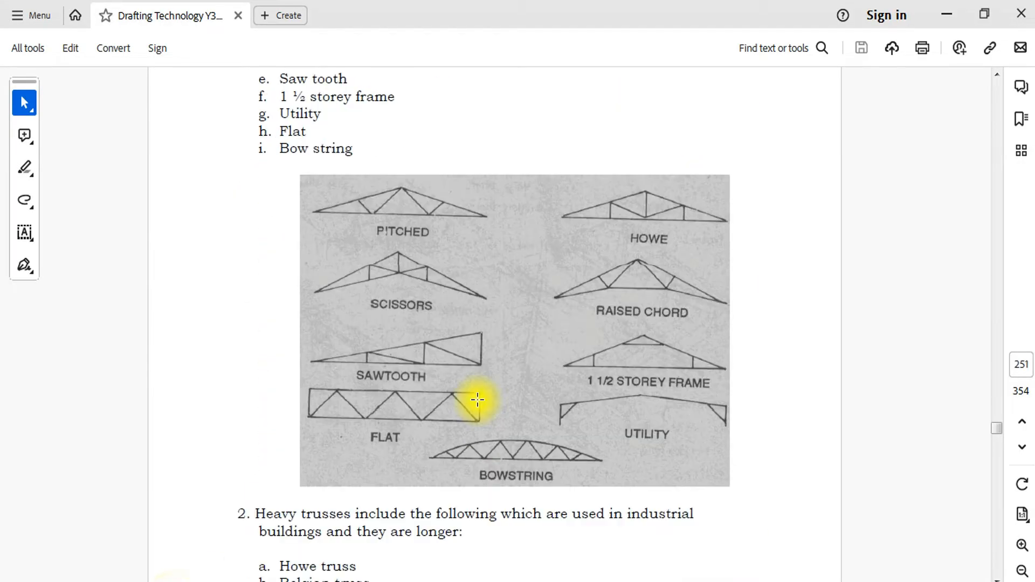
{"action": "scroll", "coordinate": [478, 403], "scroll_direction": "down", "scroll_amount": 20}
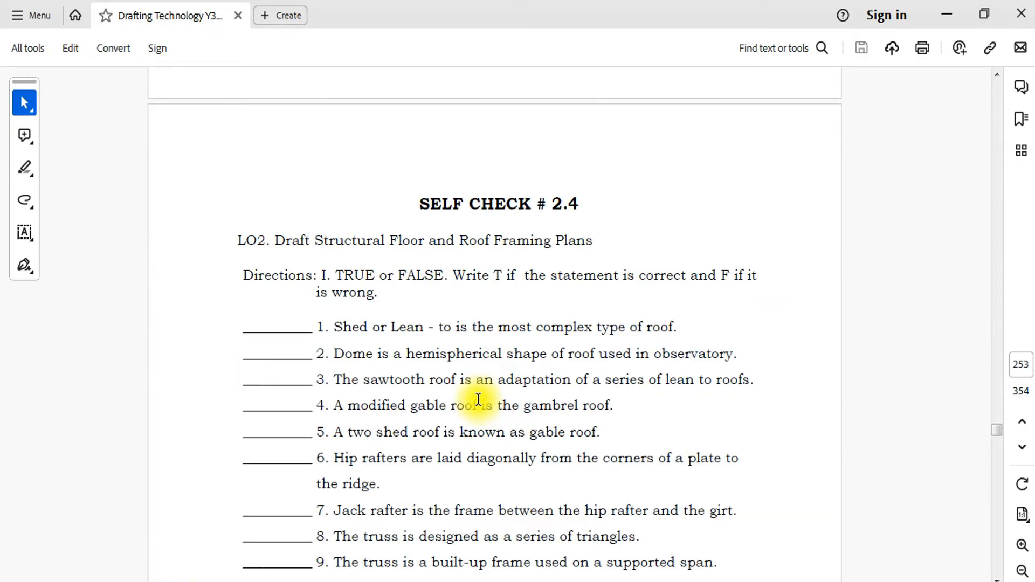
{"action": "scroll", "coordinate": [478, 399], "scroll_direction": "down", "scroll_amount": 20}
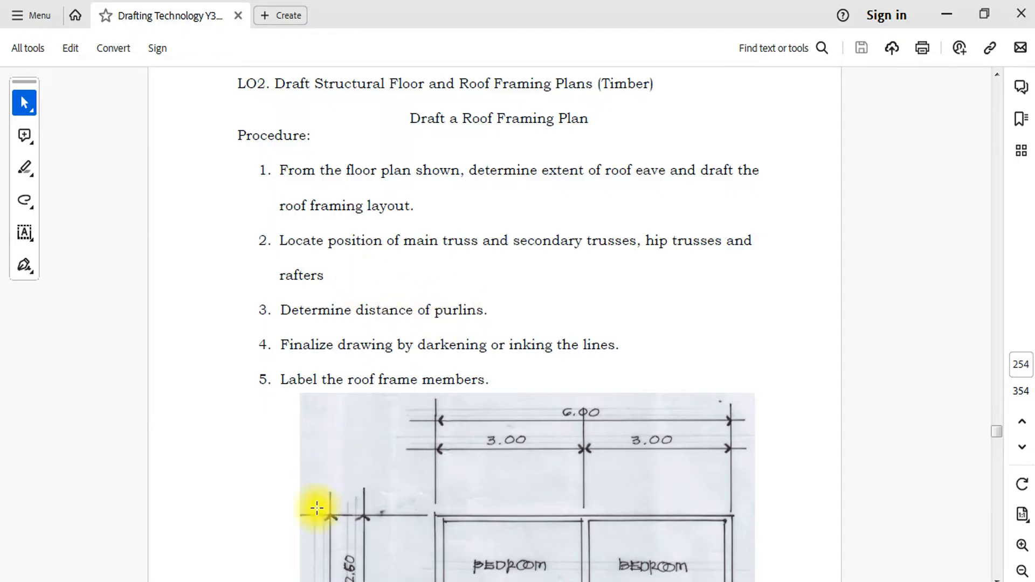
{"action": "mouse_move", "coordinate": [185, 563]}
{"action": "left_click", "coordinate": [238, 538]}
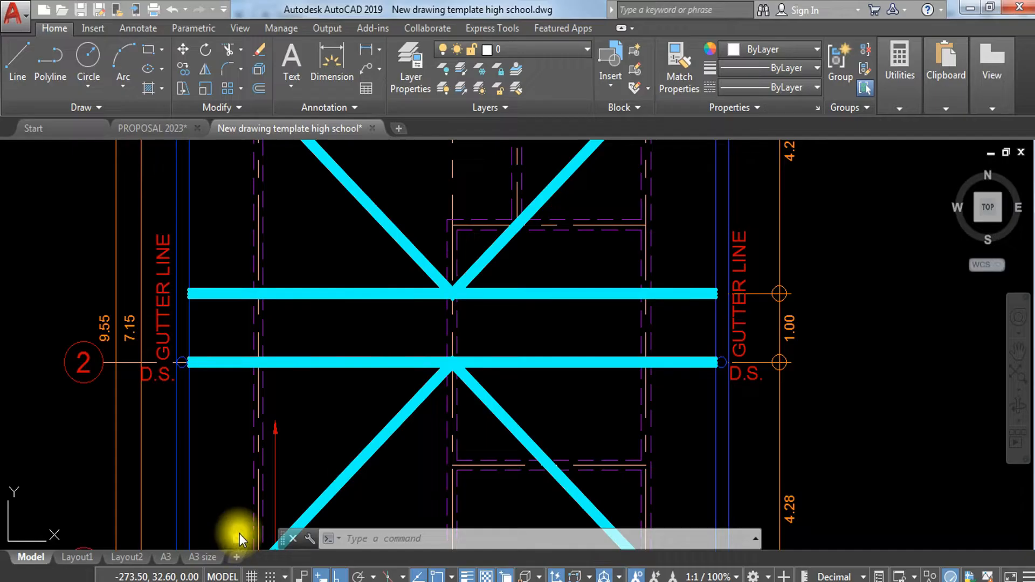
- Draw a vertical multiline about 4 m long from the apex of the upper hip rafters to the upper inner gutter line
{"action": "scroll", "coordinate": [455, 286], "scroll_direction": "down", "scroll_amount": 2}
{"action": "scroll", "coordinate": [455, 286], "scroll_direction": "up", "scroll_amount": 5}
{"action": "mouse_move", "coordinate": [452, 275]}
{"action": "middle_mouse_down"}
{"action": "mouse_move", "coordinate": [467, 308]}
{"action": "mouse_move", "coordinate": [455, 356]}
{"action": "middle_mouse_up"}
{"action": "scroll", "coordinate": [457, 354], "scroll_direction": "up", "scroll_amount": 2}
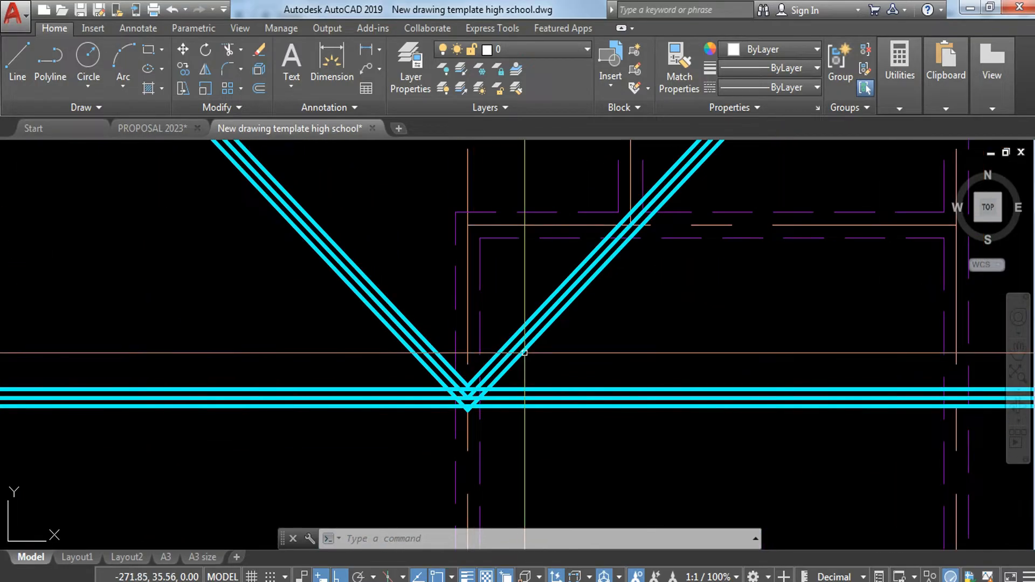
{"action": "type", "text": "M"}
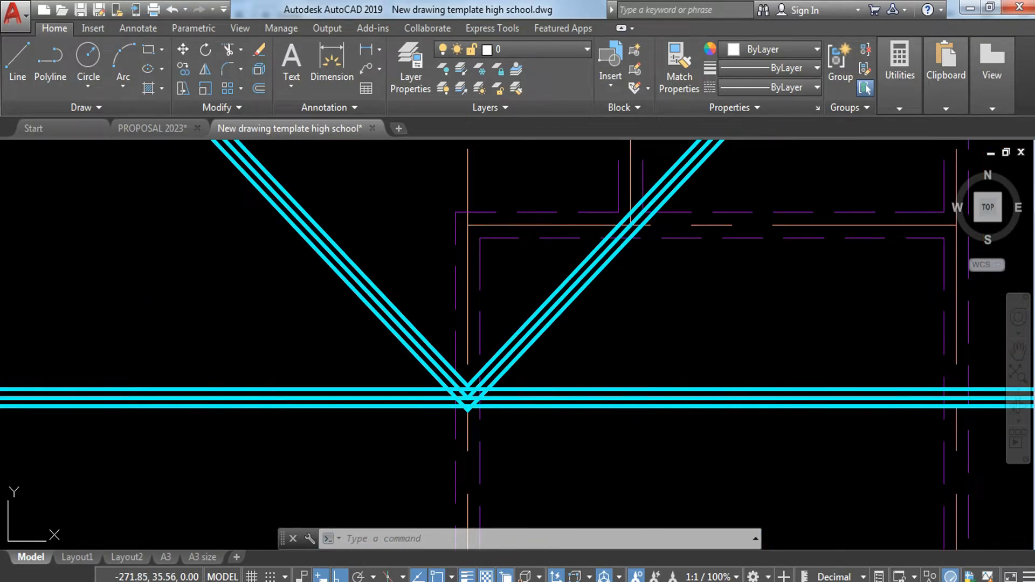
{"action": "type", "text": "L"}
{"action": "key", "text": "Return"}
{"action": "left_click", "coordinate": [469, 378]}
{"action": "middle_click_drag", "start_coordinate": [497, 208], "coordinate": [480, 513]}
{"action": "middle_click_drag", "start_coordinate": [446, 229], "coordinate": [439, 358]}
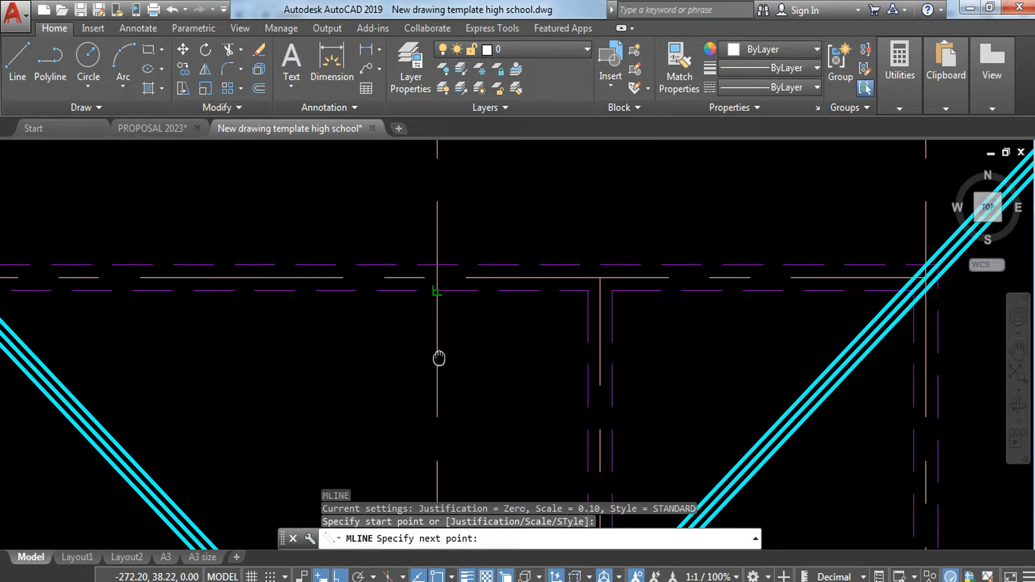
{"action": "middle_click_drag", "start_coordinate": [439, 181], "coordinate": [438, 380]}
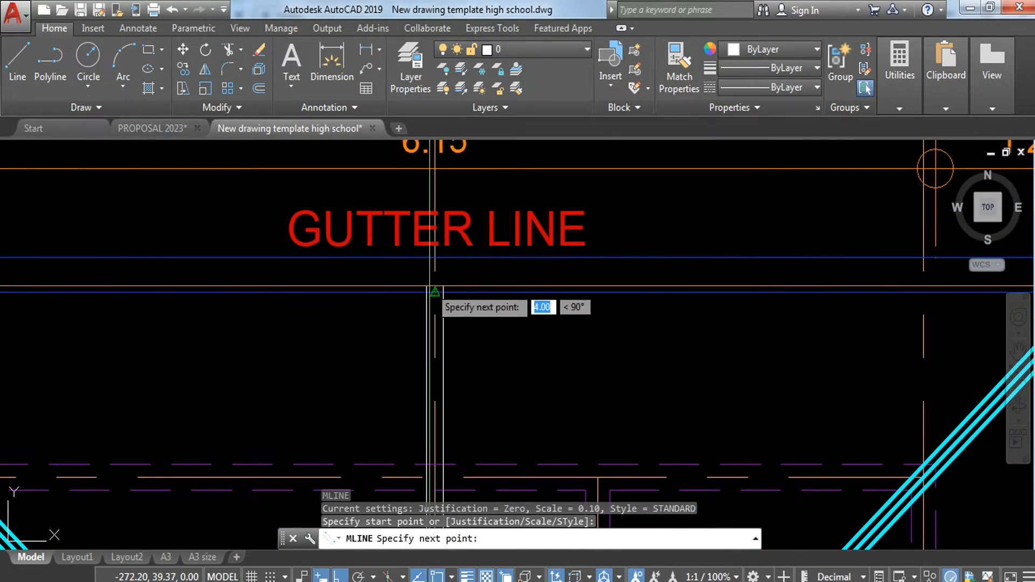
{"action": "left_click", "coordinate": [434, 292]}
{"action": "key", "text": "Escape"}
- Draw a vertical multiline from the apex of the lower hip rafters down to the lower inner gutter line
{"action": "scroll", "coordinate": [517, 300], "scroll_direction": "down", "scroll_amount": 4}
{"action": "middle_click_drag", "start_coordinate": [571, 479], "coordinate": [516, 46]}
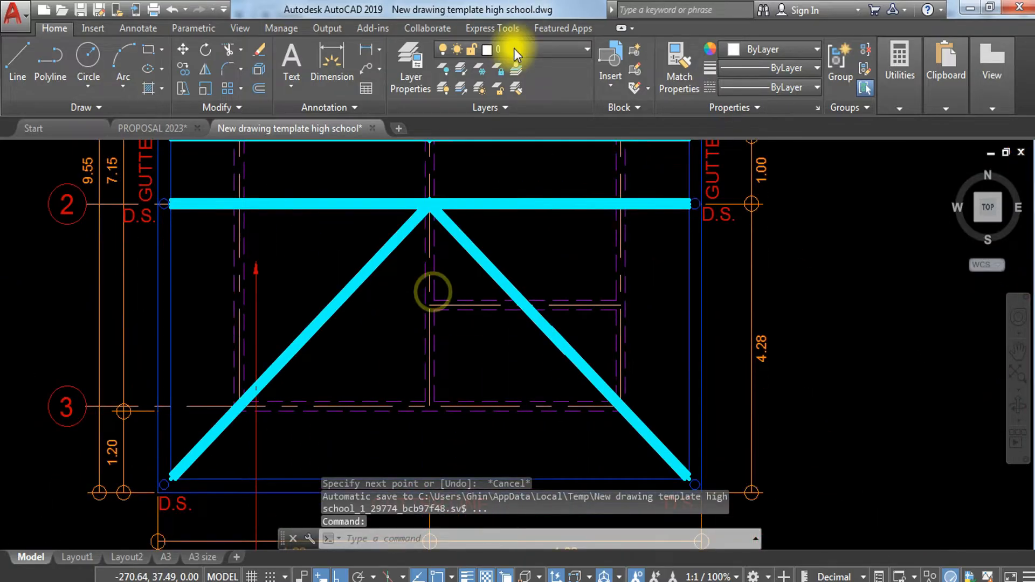
{"action": "key", "text": "Return"}
{"action": "scroll", "coordinate": [422, 196], "scroll_direction": "up", "scroll_amount": 5}
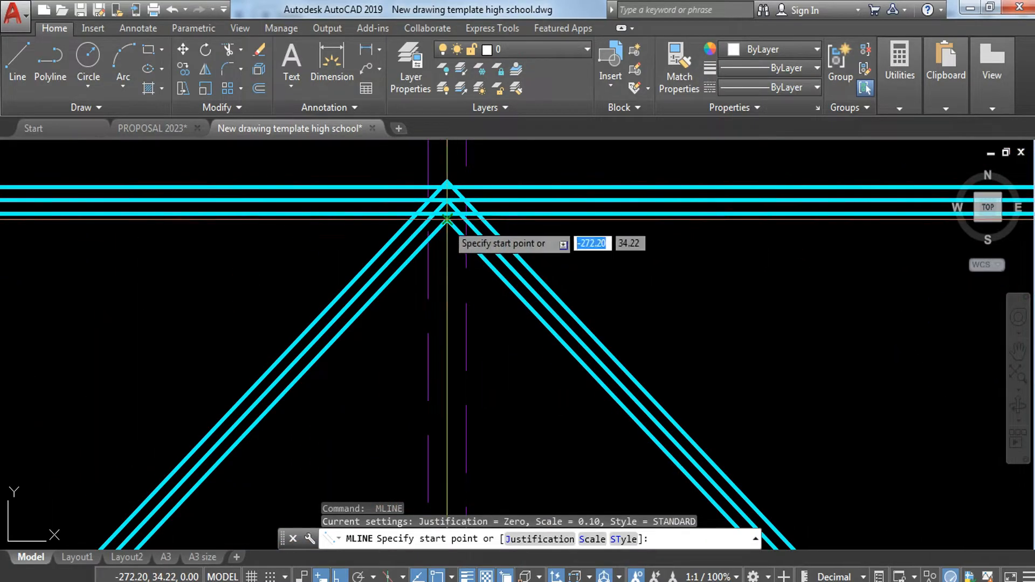
{"action": "left_click", "coordinate": [447, 220]}
{"action": "scroll", "coordinate": [455, 330], "scroll_direction": "down", "scroll_amount": 4}
{"action": "middle_click_drag", "start_coordinate": [455, 330], "coordinate": [440, 46]}
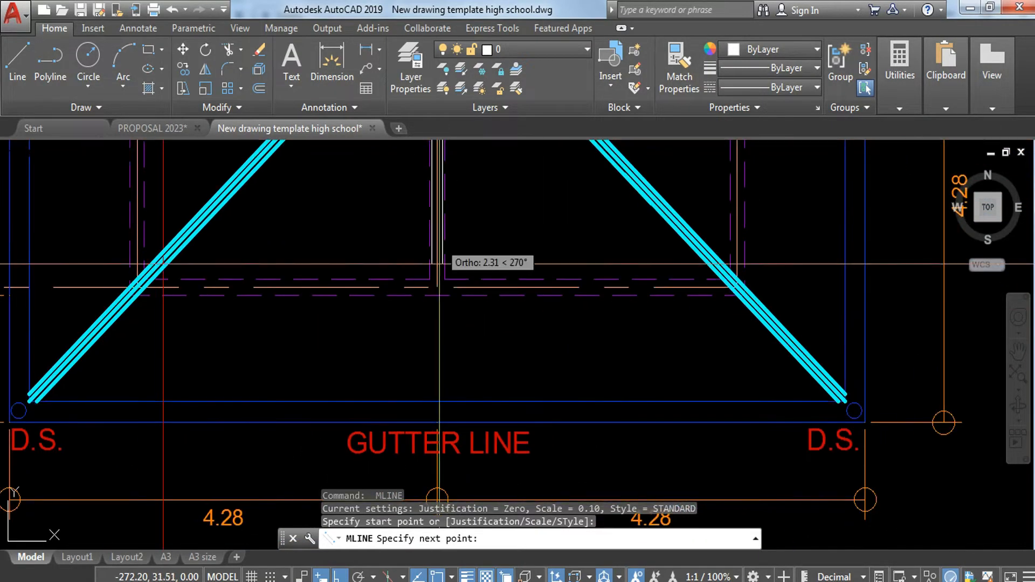
{"action": "left_click", "coordinate": [440, 402]}
{"action": "key", "text": "Escape"}
- Draw a centre line inside the lower vertical multiline from the inner gutter line up to where the hip centre lines meet
{"action": "middle_click_drag", "start_coordinate": [464, 283], "coordinate": [468, 319]}
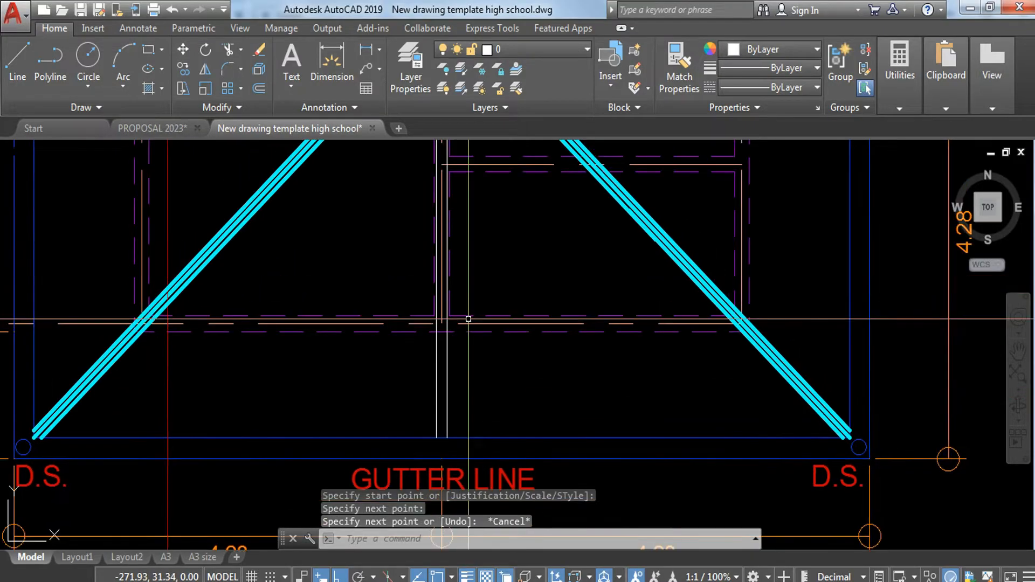
{"action": "type", "text": "L"}
{"action": "key", "text": "Return"}
{"action": "scroll", "coordinate": [436, 442], "scroll_direction": "up", "scroll_amount": 5}
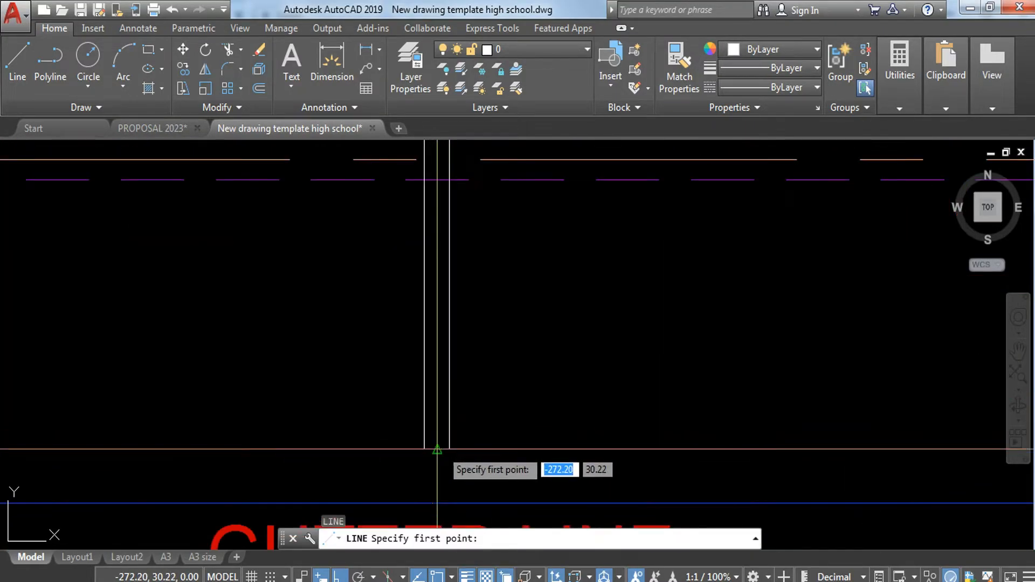
{"action": "left_click", "coordinate": [437, 449]}
{"action": "scroll", "coordinate": [438, 372], "scroll_direction": "down", "scroll_amount": 2}
{"action": "middle_click_drag", "start_coordinate": [445, 300], "coordinate": [448, 496]}
{"action": "scroll", "coordinate": [439, 242], "scroll_direction": "up", "scroll_amount": 3}
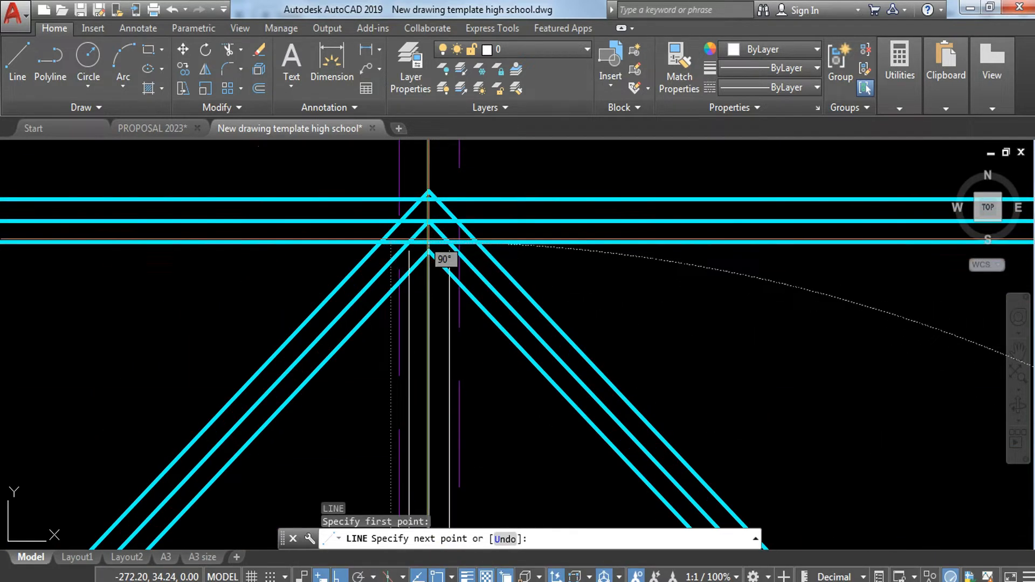
{"action": "key", "text": "Escape"}
- Put the lower vertical multiline and its centre line on the WALL layer
{"action": "scroll", "coordinate": [437, 270], "scroll_direction": "down", "scroll_amount": 2}
{"action": "scroll", "coordinate": [427, 264], "scroll_direction": "up", "scroll_amount": 4}
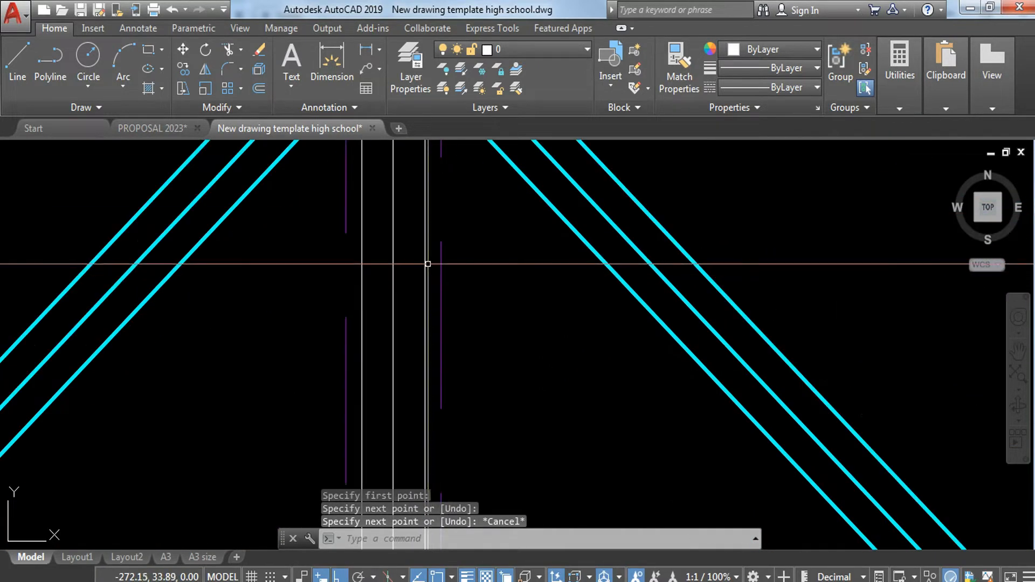
{"action": "left_click", "coordinate": [427, 241]}
{"action": "left_click", "coordinate": [401, 276]}
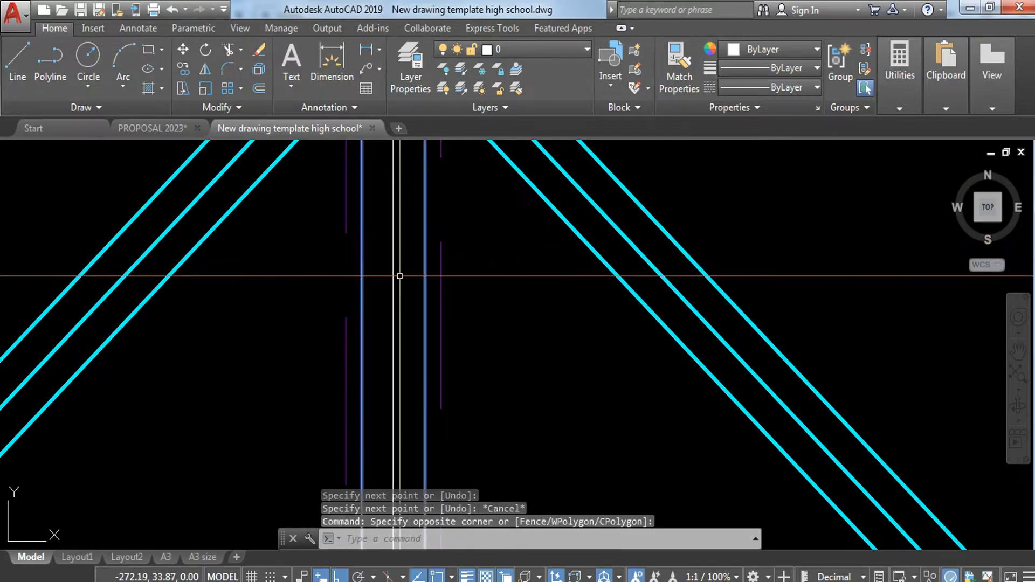
{"action": "left_click", "coordinate": [393, 298]}
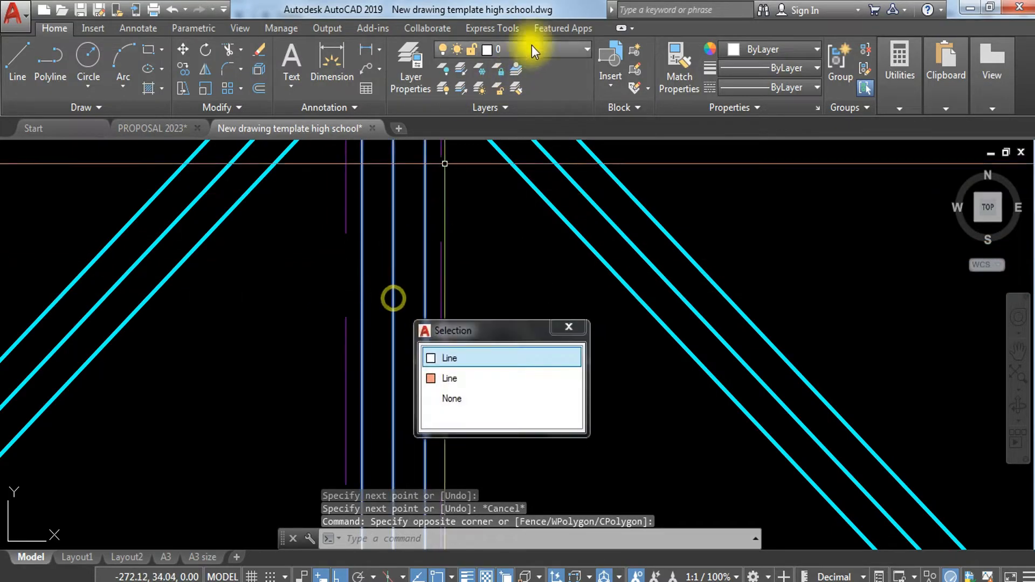
{"action": "left_click", "coordinate": [536, 52]}
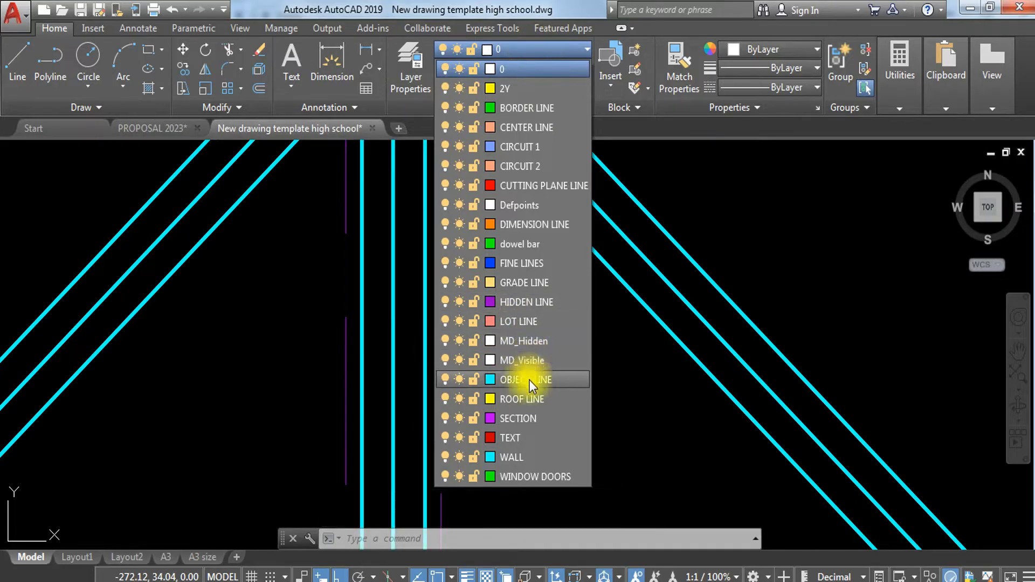
{"action": "left_click", "coordinate": [518, 456]}
{"action": "key", "text": "Escape"}
- Put the upper vertical multiline between the upper hip rafters on the WALL layer
{"action": "scroll", "coordinate": [533, 411], "scroll_direction": "down", "scroll_amount": 3}
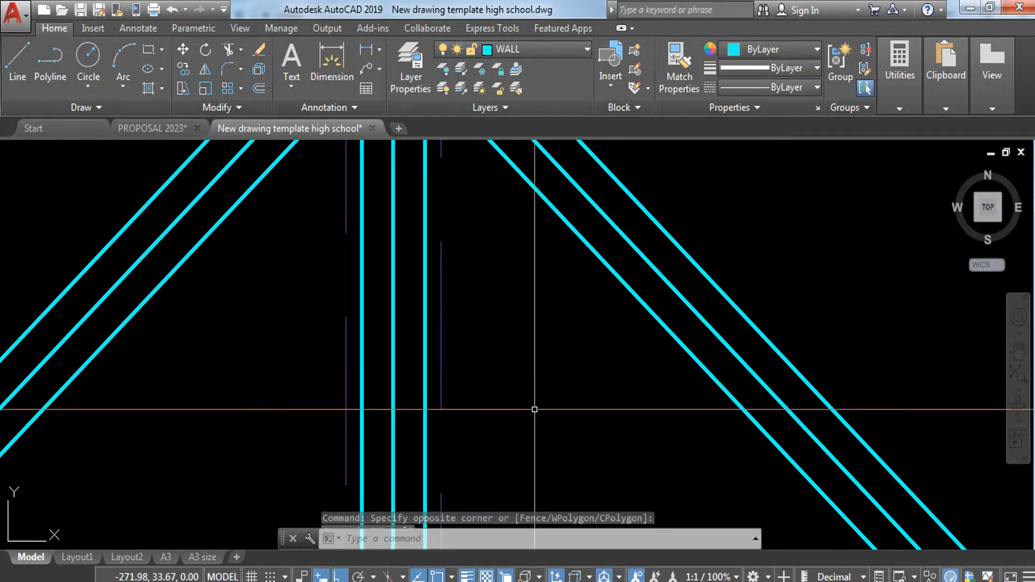
{"action": "middle_click_drag", "start_coordinate": [564, 265], "coordinate": [605, 435]}
{"action": "scroll", "coordinate": [546, 256], "scroll_direction": "up", "scroll_amount": 4}
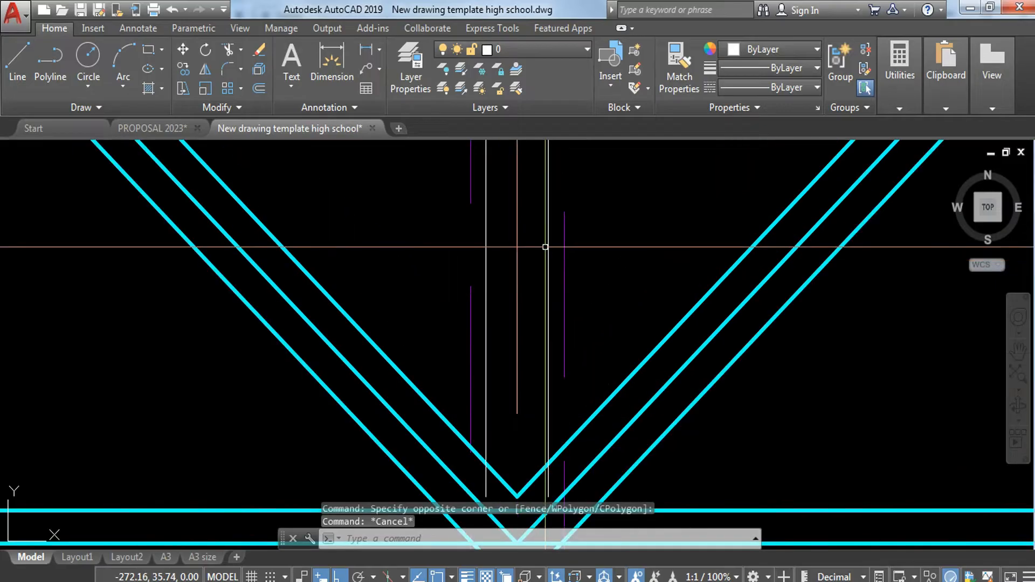
{"action": "left_click", "coordinate": [539, 245]}
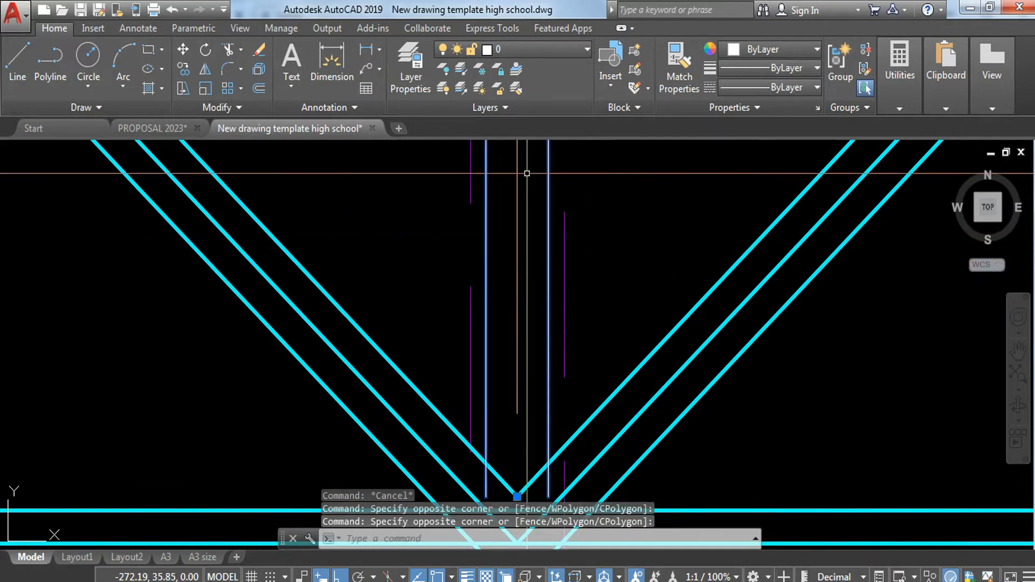
{"action": "left_click", "coordinate": [521, 49]}
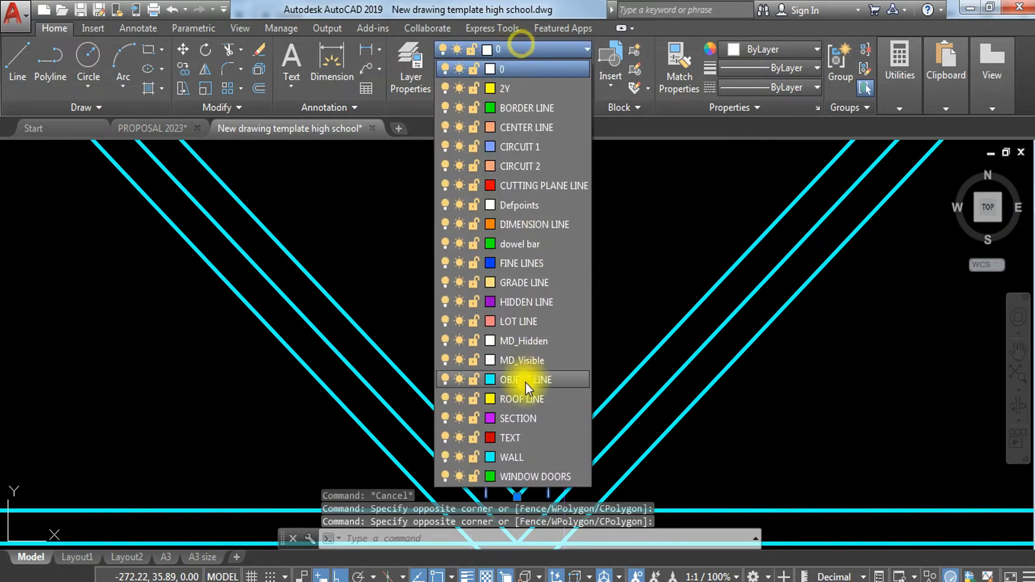
{"action": "left_click", "coordinate": [518, 456]}
{"action": "key", "text": "Escape"}
- Draw a centre line inside the upper vertical multiline from the hip apex to the upper inner gutter line
{"action": "key", "text": "l"}
{"action": "key", "text": "space"}
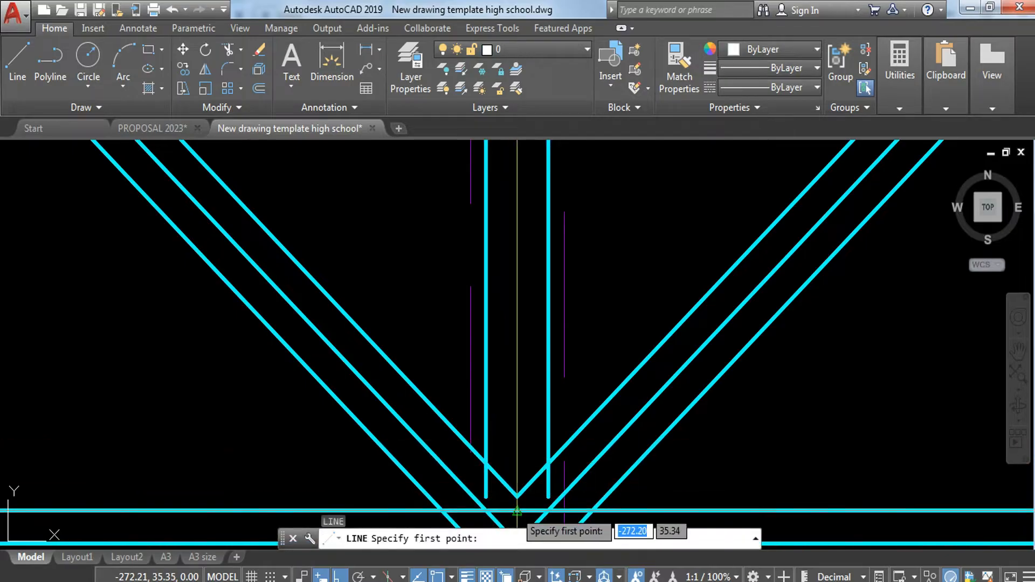
{"action": "left_click", "coordinate": [516, 496]}
{"action": "scroll", "coordinate": [517, 378], "scroll_direction": "up", "scroll_amount": 5}
{"action": "mouse_move", "coordinate": [531, 301]}
{"action": "middle_mouse_down"}
{"action": "mouse_move", "coordinate": [541, 286]}
{"action": "mouse_move", "coordinate": [536, 493]}
{"action": "mouse_move", "coordinate": [550, 499]}
{"action": "mouse_move", "coordinate": [540, 518]}
{"action": "middle_mouse_up"}
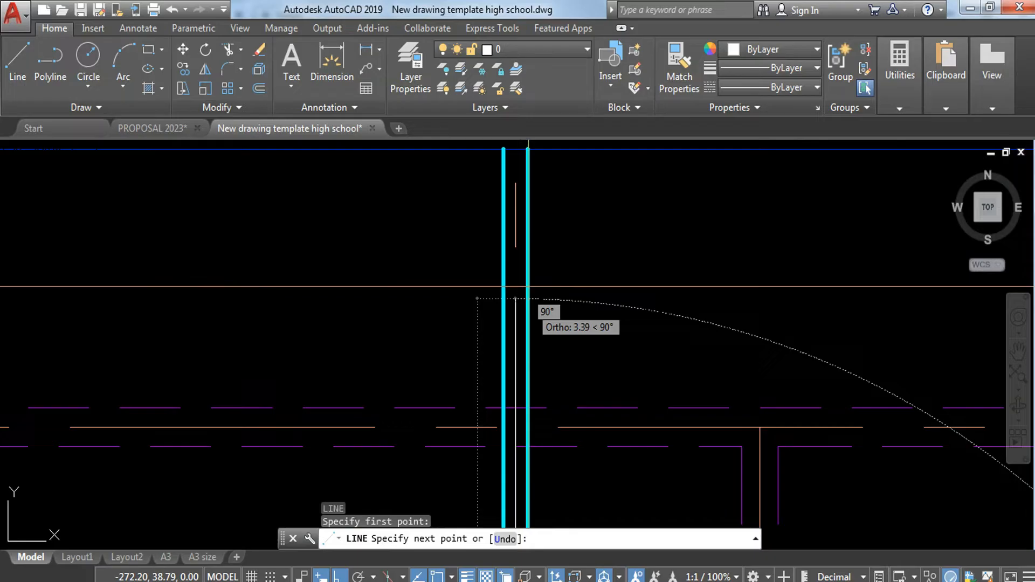
{"action": "left_click", "coordinate": [513, 166]}
{"action": "key", "text": "Escape"}
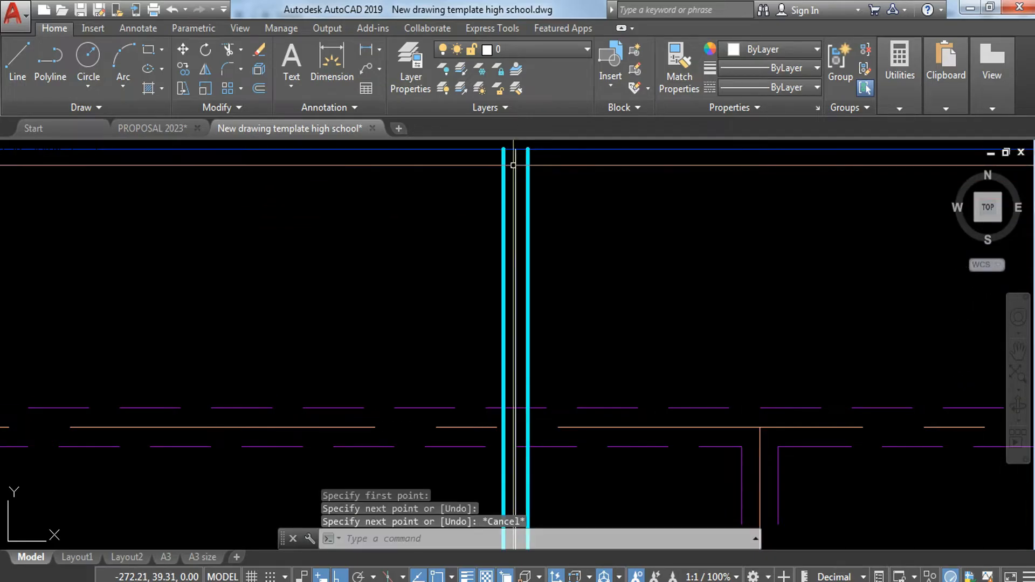
- Put the centre line of the upper vertical rafter on the WALL layer
{"action": "key", "text": "Escape"}
{"action": "left_click", "coordinate": [513, 160]}
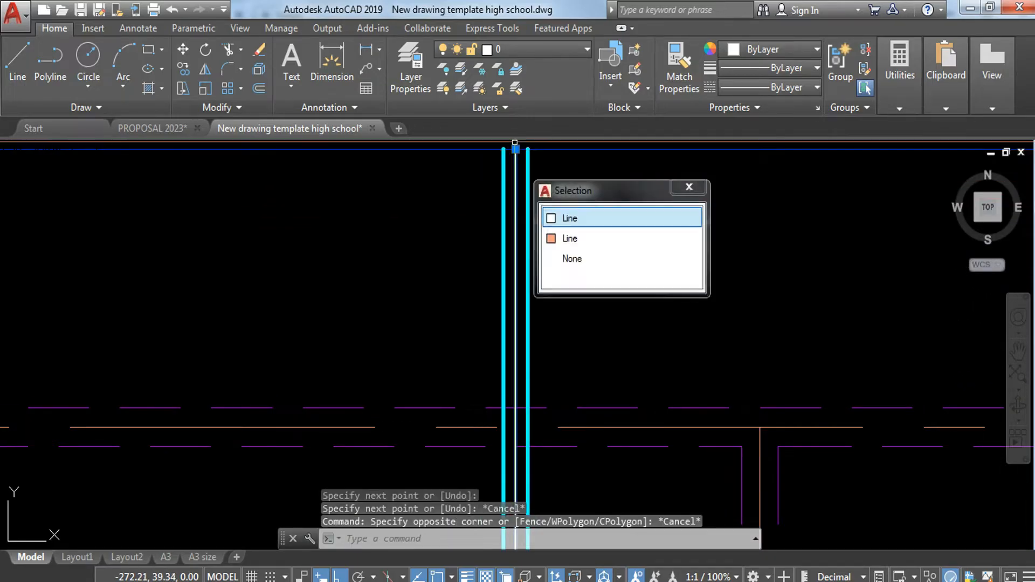
{"action": "left_click", "coordinate": [562, 52]}
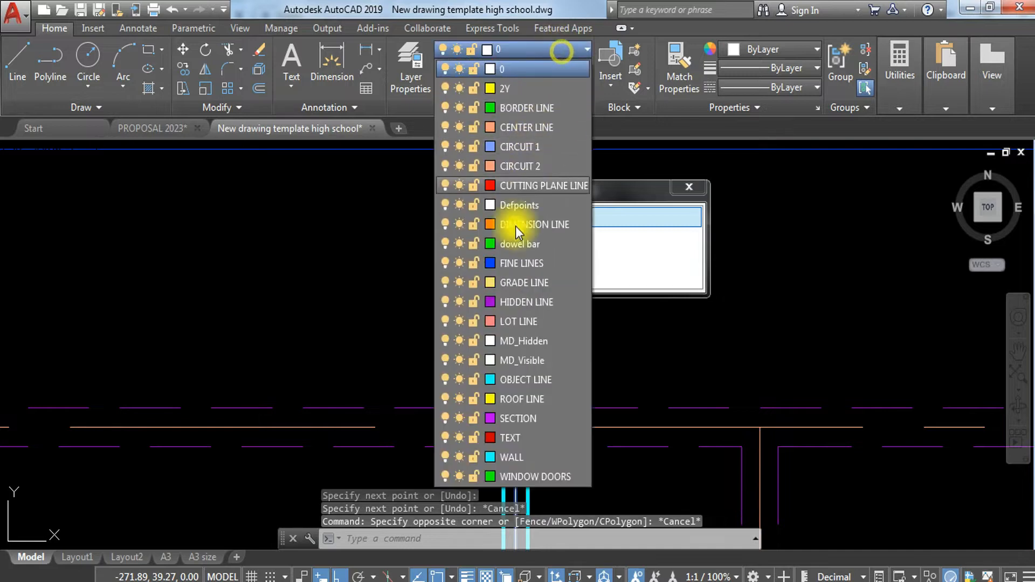
{"action": "left_click", "coordinate": [523, 458]}
{"action": "key", "text": "Escape"}
- Try to trim the lower end of the upper vertical multiline where it crosses the hip rafters
{"action": "scroll", "coordinate": [523, 429], "scroll_direction": "down", "scroll_amount": 3}
{"action": "scroll", "coordinate": [515, 447], "scroll_direction": "up", "scroll_amount": 5}
{"action": "type", "text": "tr"}
{"action": "key", "text": "Return"}
{"action": "key", "text": "Return"}
{"action": "scroll", "coordinate": [512, 431], "scroll_direction": "up", "scroll_amount": 8}
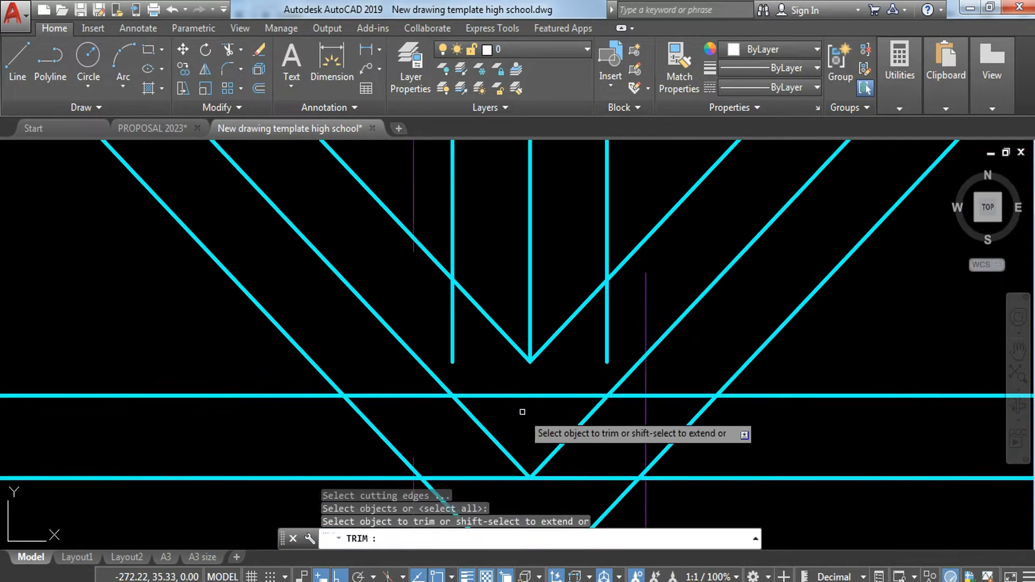
{"action": "left_click", "coordinate": [453, 341]}
{"action": "left_click", "coordinate": [457, 345]}
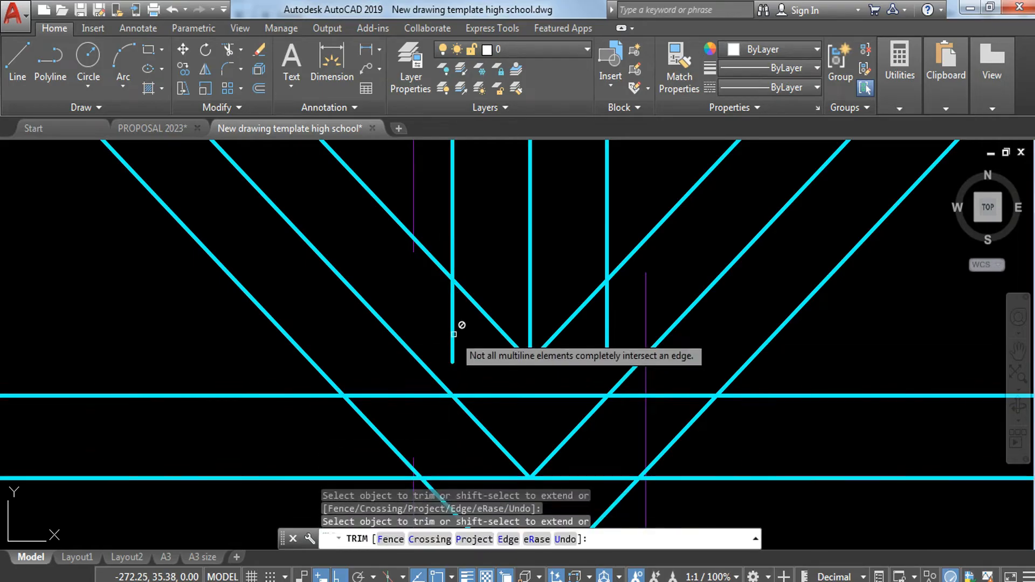
{"action": "key", "text": "Escape"}
- Explode the upper vertical multiline into separate lines
{"action": "left_click", "coordinate": [461, 344]}
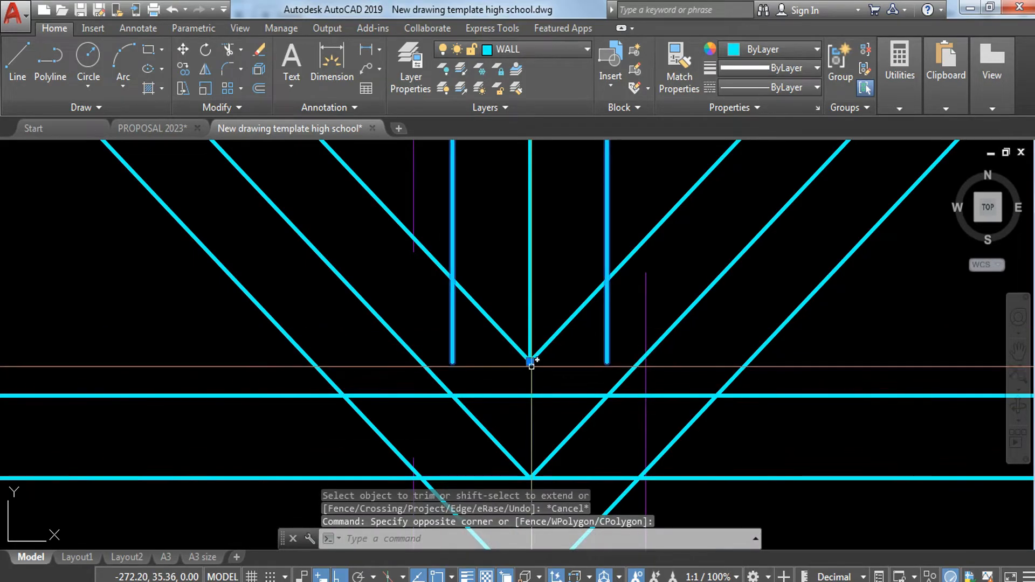
{"action": "key", "text": "Escape"}
{"action": "left_click", "coordinate": [486, 347]}
{"action": "left_click", "coordinate": [441, 337]}
{"action": "type", "text": "x"}
{"action": "key", "text": "Return"}
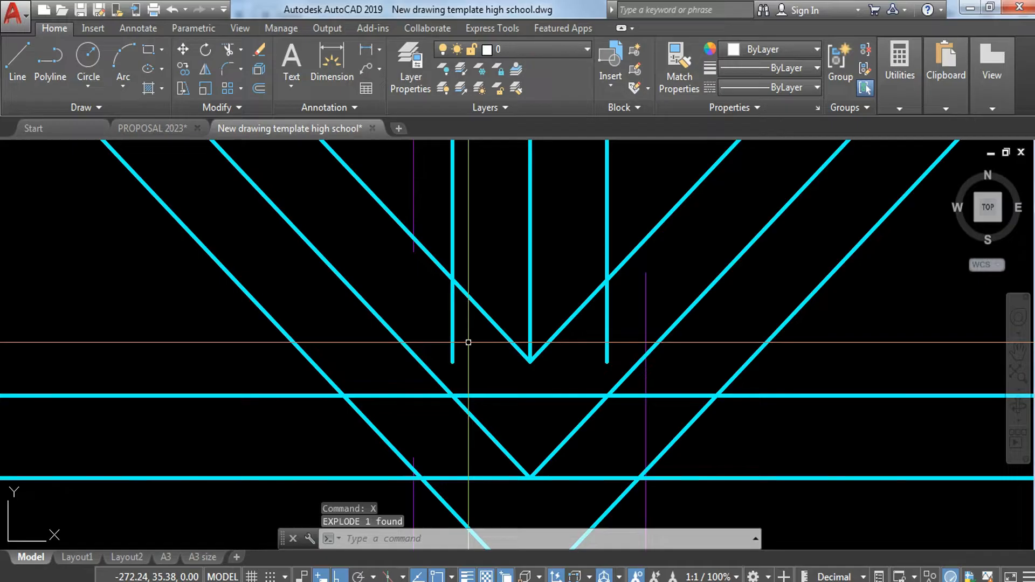
- Trim the lower ends of the upper vertical rafter's two outer lines back to the inner edges of the hip rafters
{"action": "type", "text": "tr"}
{"action": "key", "text": "Return"}
{"action": "key", "text": "Return"}
{"action": "left_click", "coordinate": [458, 336]}
{"action": "left_click", "coordinate": [441, 330]}
{"action": "left_click", "coordinate": [614, 324]}
{"action": "left_click", "coordinate": [587, 343]}
- Try to trim the upper end of the lower vertical multiline where it crosses the hip rafters
{"action": "scroll", "coordinate": [596, 334], "scroll_direction": "down", "scroll_amount": 4}
{"action": "middle_click_drag", "start_coordinate": [647, 354], "coordinate": [570, 152]}
{"action": "middle_click_drag", "start_coordinate": [510, 230], "coordinate": [542, 347]}
{"action": "scroll", "coordinate": [542, 347], "scroll_direction": "up", "scroll_amount": 5}
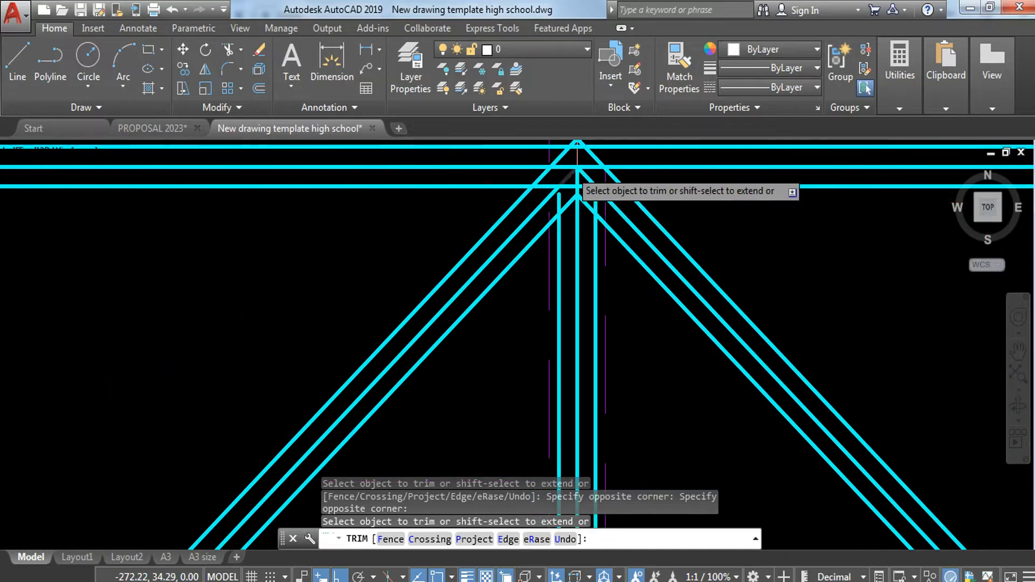
{"action": "scroll", "coordinate": [576, 167], "scroll_direction": "down", "scroll_amount": 2}
{"action": "left_click", "coordinate": [547, 237]}
{"action": "left_click", "coordinate": [536, 250]}
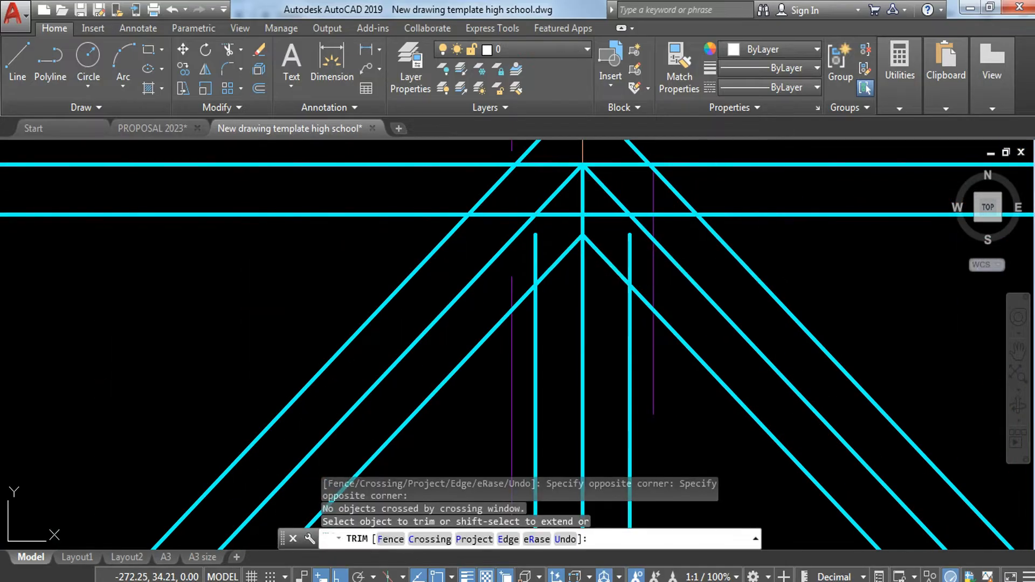
{"action": "key", "text": "Escape"}
- Explode the lower vertical multiline and trim the upper ends of its outer lines back to the lower hip rafters
{"action": "left_click", "coordinate": [536, 257]}
{"action": "type", "text": "x"}
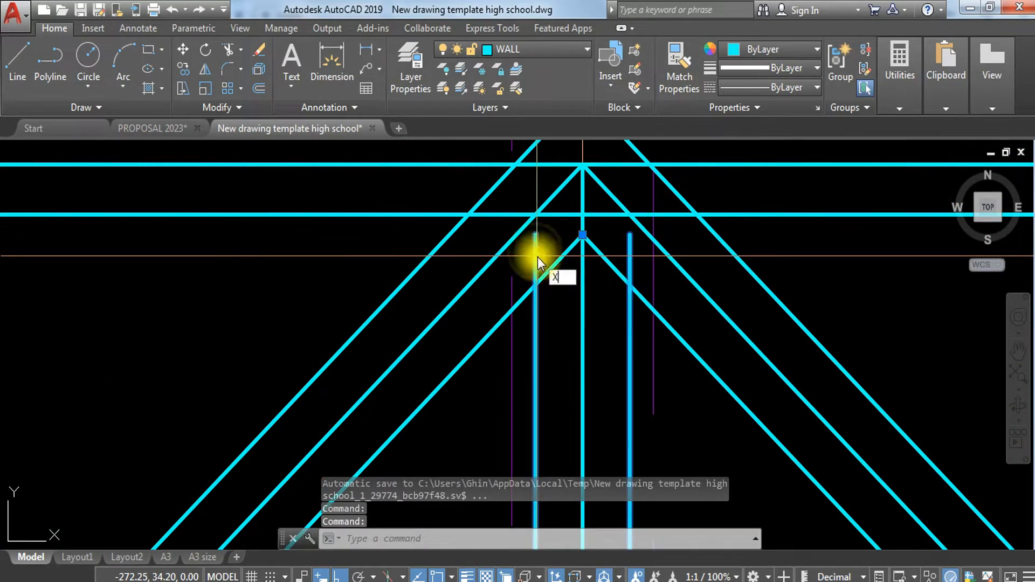
{"action": "key", "text": "Return"}
{"action": "key", "text": "Return"}
{"action": "key", "text": "Return"}
{"action": "left_click", "coordinate": [540, 249]}
{"action": "left_click", "coordinate": [532, 249]}
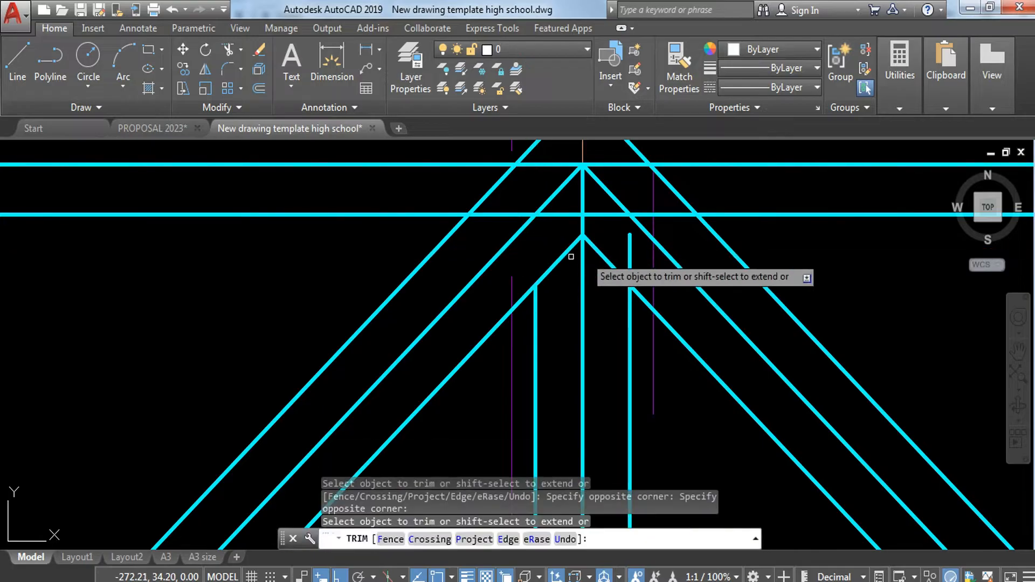
{"action": "key", "text": "Escape"}
{"action": "scroll", "coordinate": [612, 257], "scroll_direction": "down", "scroll_amount": 4}
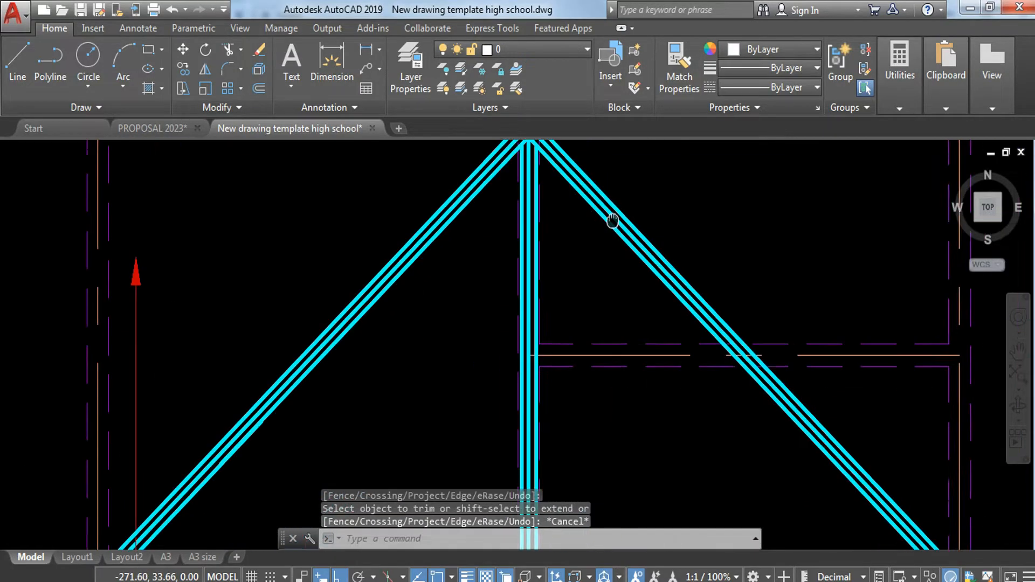
{"action": "middle_click_drag", "start_coordinate": [613, 257], "coordinate": [621, 333]}
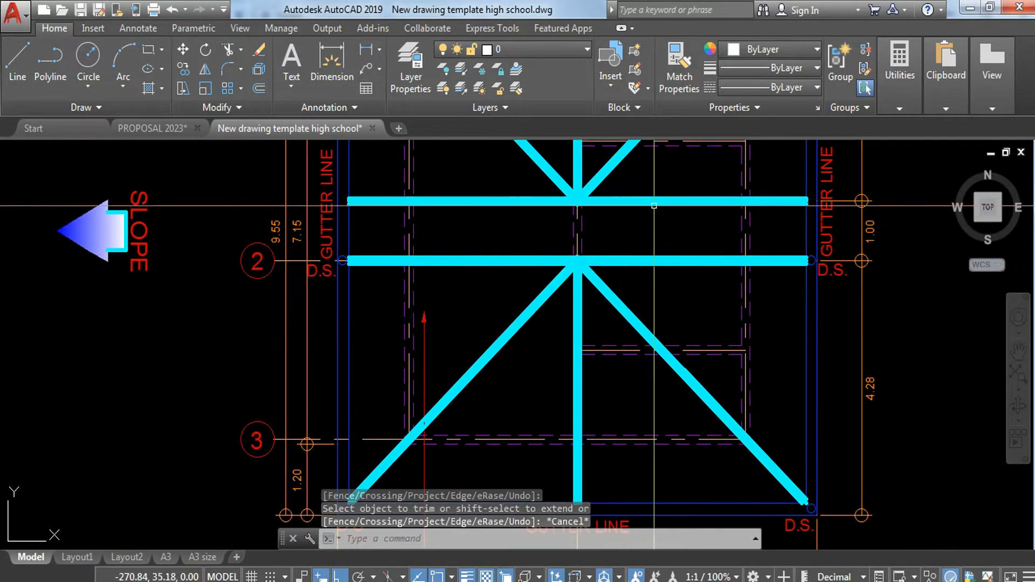
{"action": "middle_click_drag", "start_coordinate": [663, 202], "coordinate": [666, 219]}
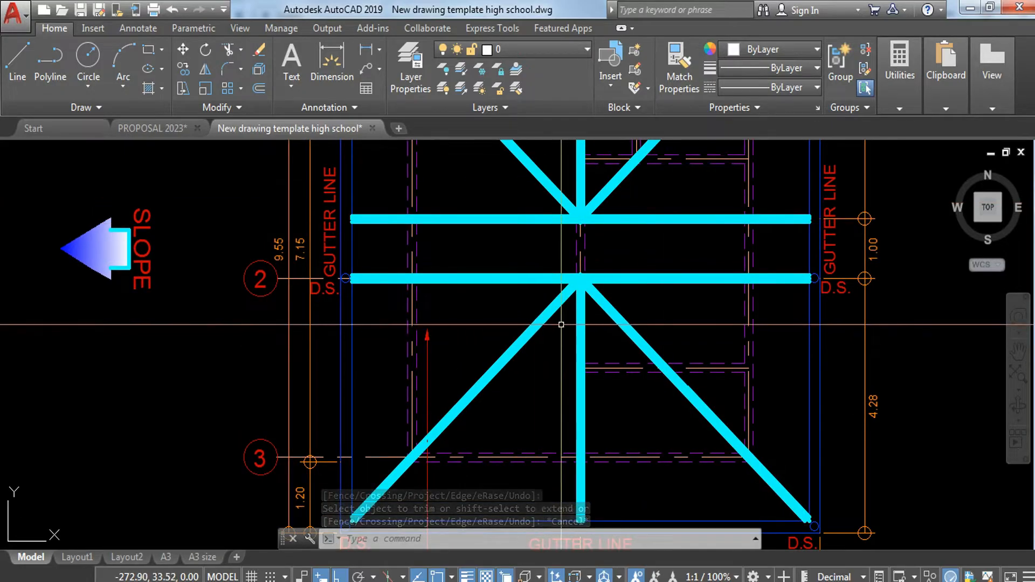
{"action": "middle_click_drag", "start_coordinate": [573, 371], "coordinate": [568, 297]}
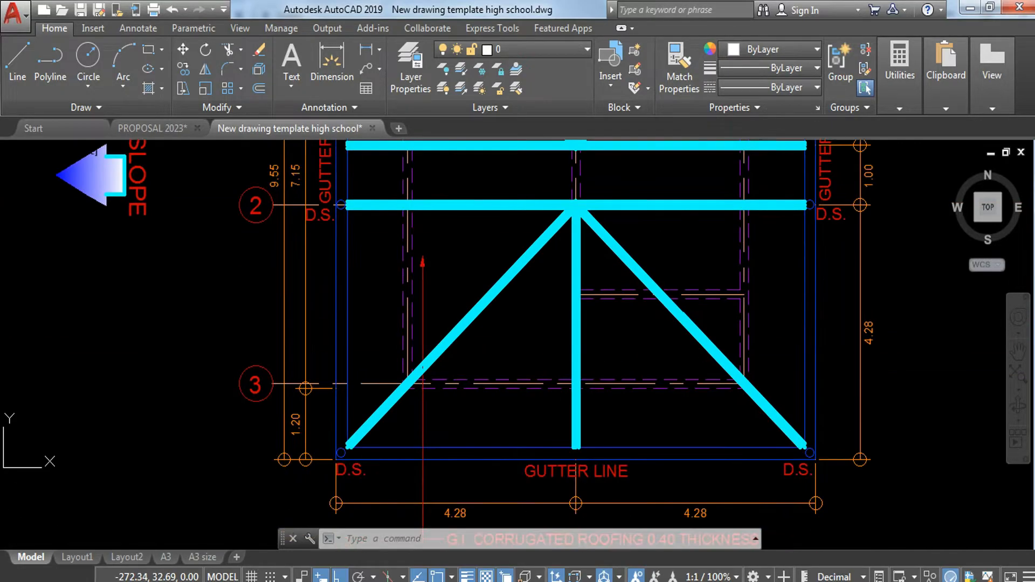
- Erase the red vertical leader arrow crossing the lower-left hip rafter
{"action": "left_click", "coordinate": [434, 246]}
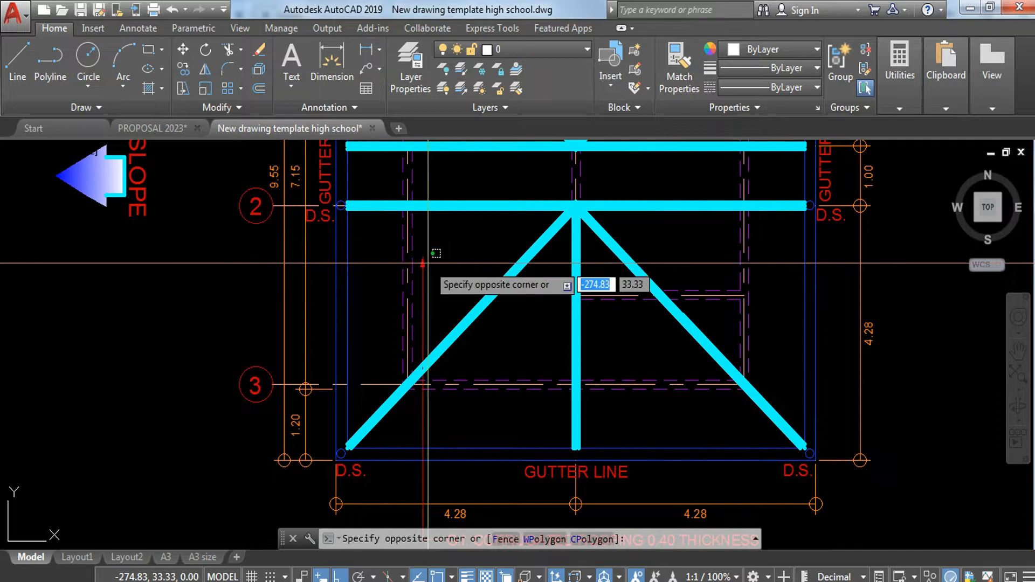
{"action": "left_click", "coordinate": [422, 290]}
{"action": "key", "text": "Delete"}
- Draw a vertical line from midway between the lower ends of the lower-left hip rafter and central rafter up to the hip rafter's centre line
{"action": "mouse_move", "coordinate": [513, 371]}
{"action": "middle_mouse_down"}
{"action": "mouse_move", "coordinate": [526, 277]}
{"action": "mouse_move", "coordinate": [501, 328]}
{"action": "middle_mouse_up"}
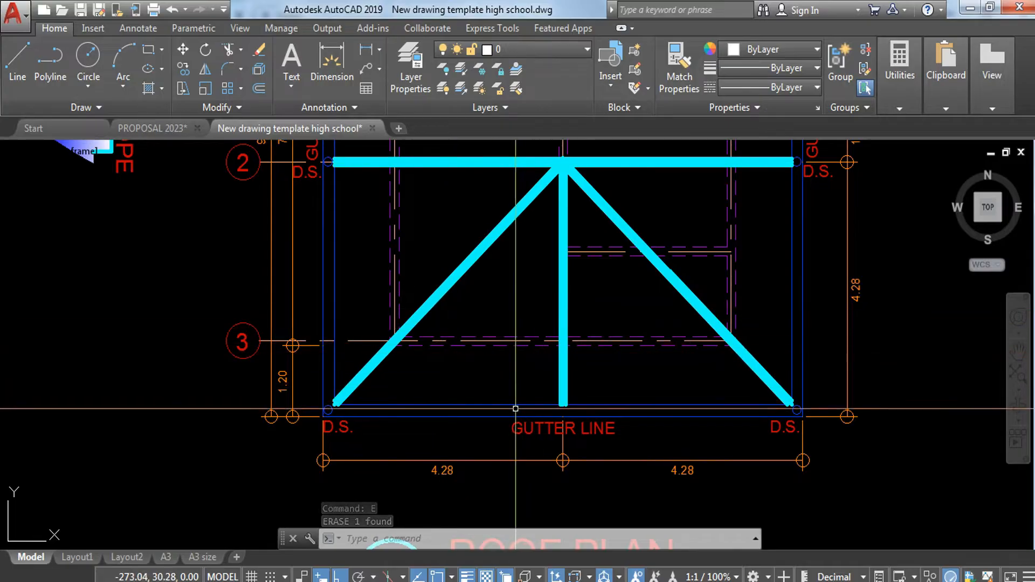
{"action": "middle_click_drag", "start_coordinate": [512, 396], "coordinate": [505, 365]}
{"action": "scroll", "coordinate": [347, 376], "scroll_direction": "up", "scroll_amount": 2}
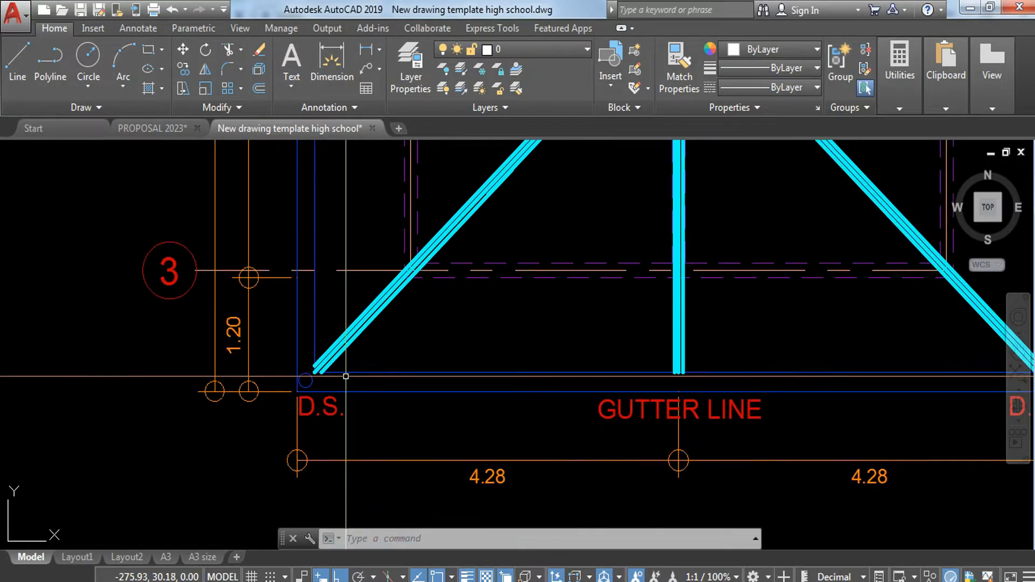
{"action": "scroll", "coordinate": [415, 345], "scroll_direction": "up", "scroll_amount": 2}
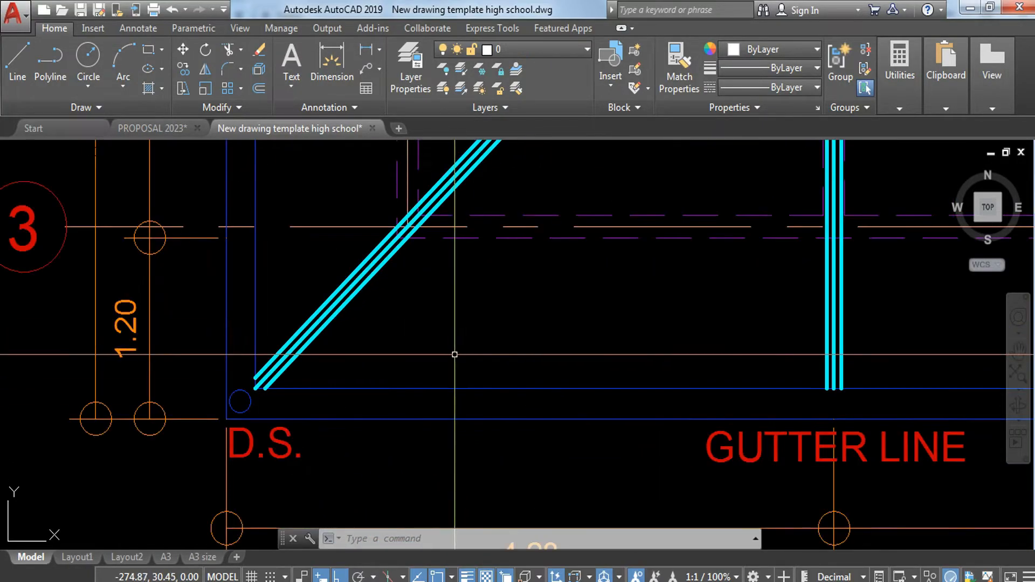
{"action": "key", "text": "Return"}
{"action": "right_click", "coordinate": [490, 318], "text": "shift"}
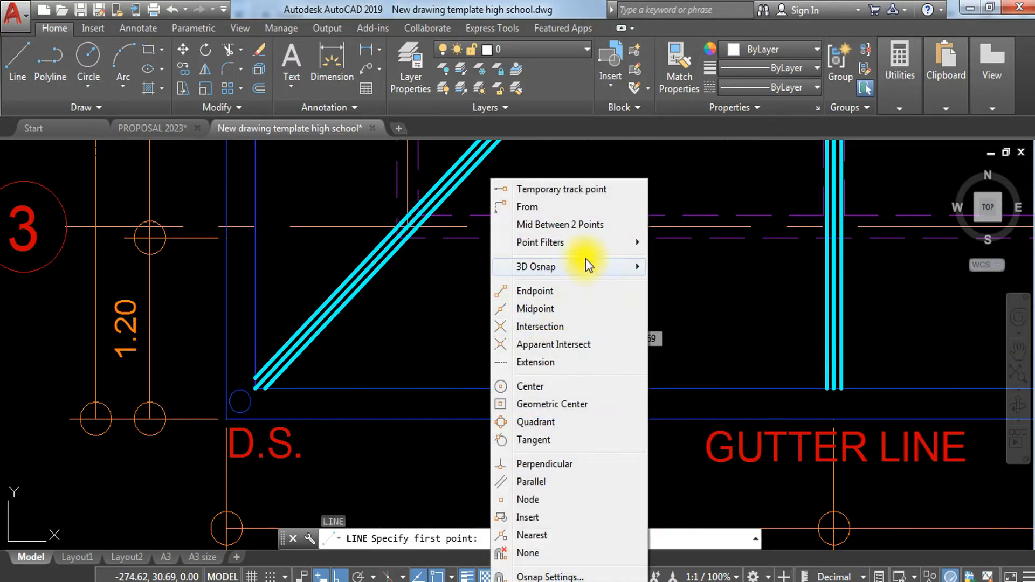
{"action": "left_click", "coordinate": [595, 225]}
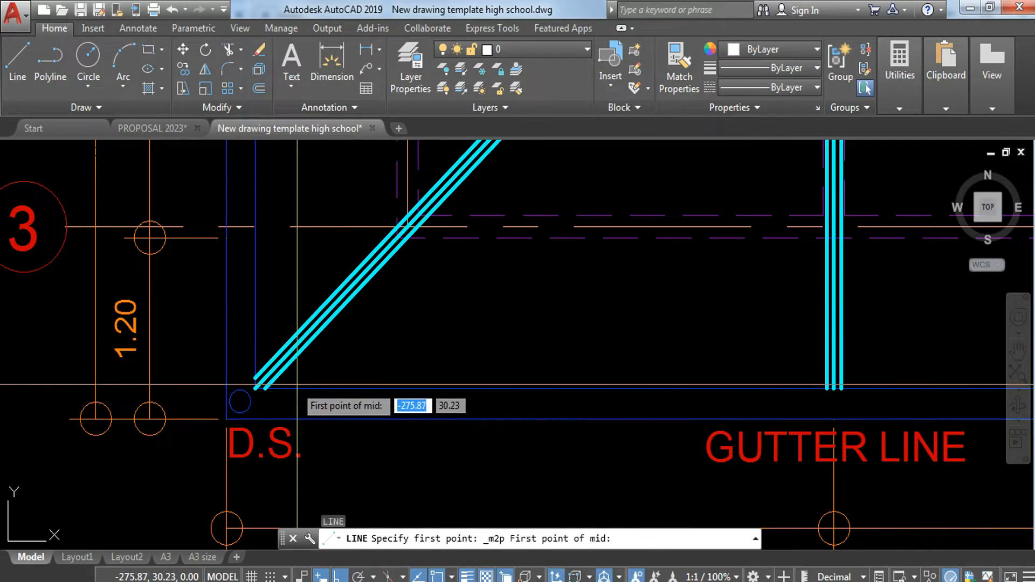
{"action": "left_click", "coordinate": [255, 388]}
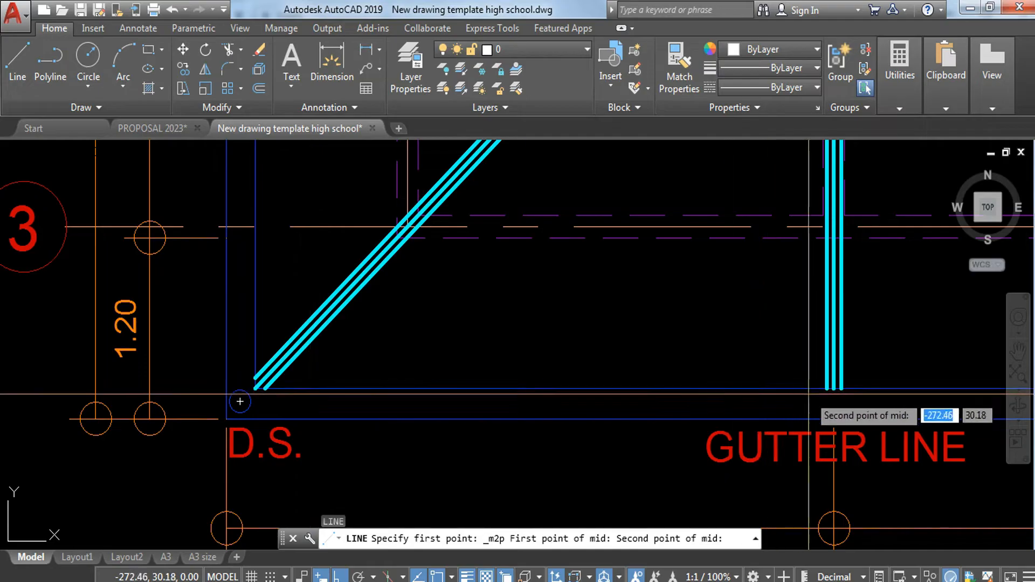
{"action": "left_click", "coordinate": [834, 388]}
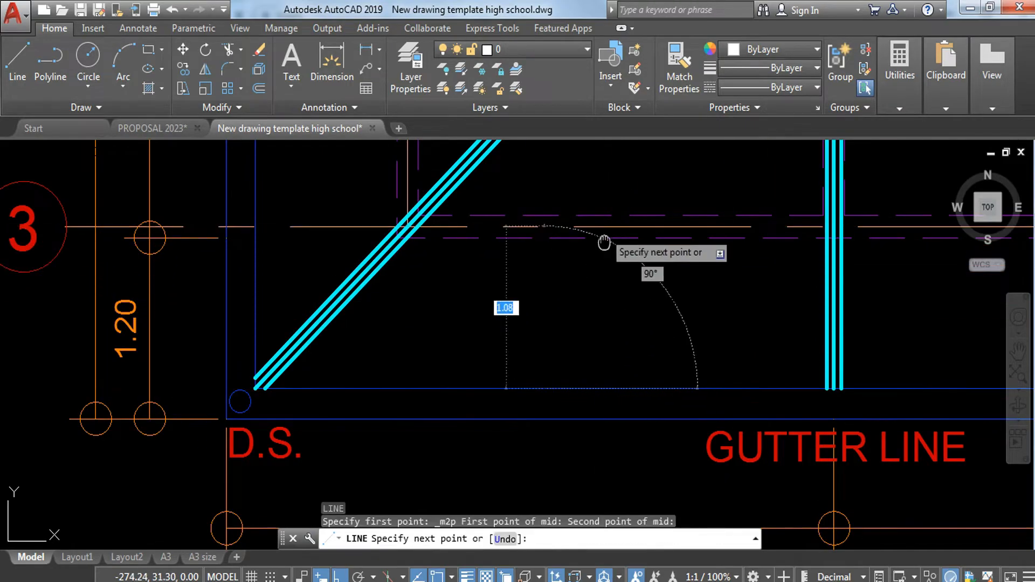
{"action": "scroll", "coordinate": [606, 241], "scroll_direction": "up", "scroll_amount": 4}
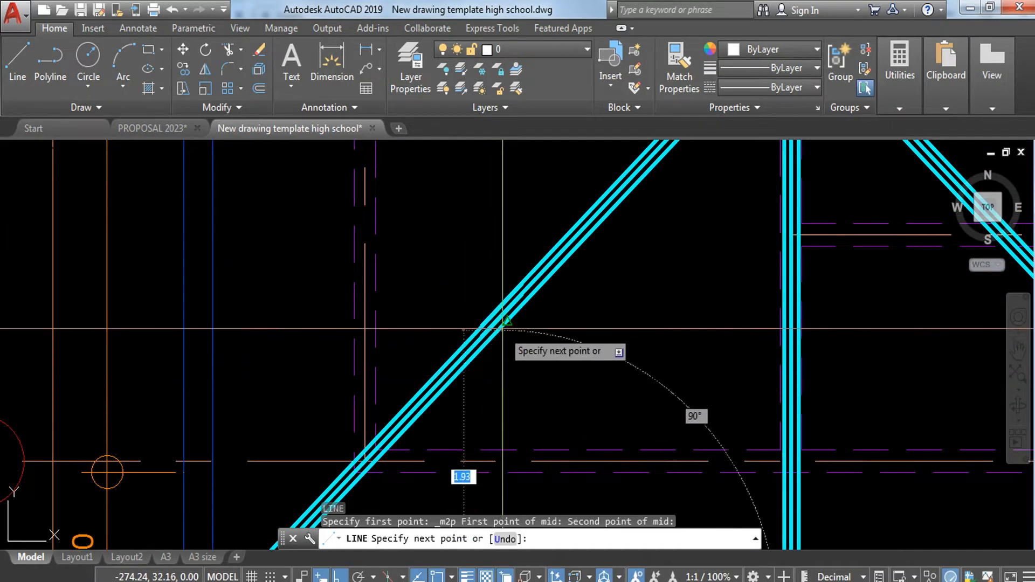
{"action": "key", "text": "Escape"}
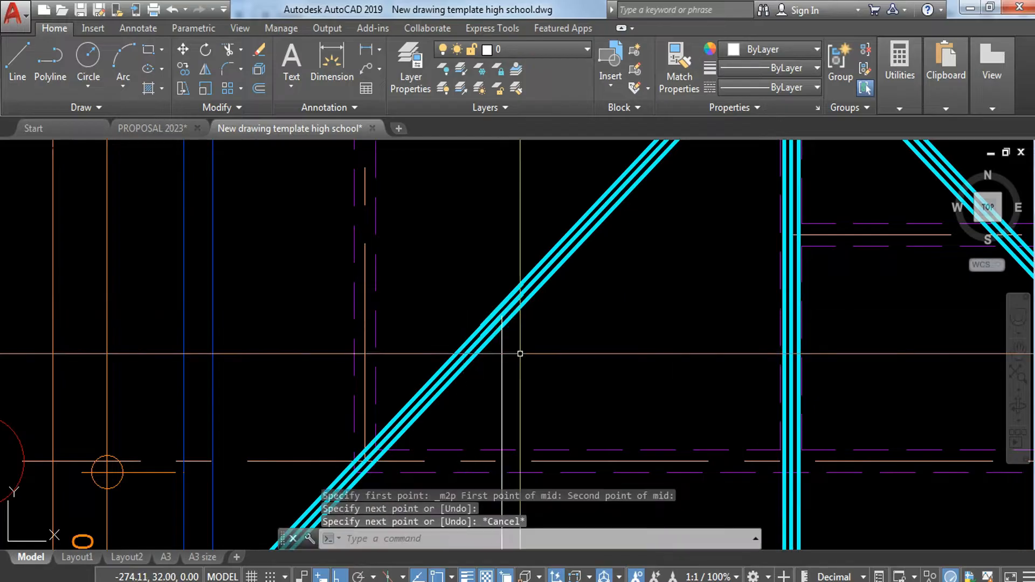
- Move the new vertical line below the lower-left hip rafter to the WALL layer
{"action": "scroll", "coordinate": [517, 351], "scroll_direction": "down", "scroll_amount": 5}
{"action": "middle_click_drag", "start_coordinate": [591, 291], "coordinate": [586, 315]}
{"action": "scroll", "coordinate": [569, 343], "scroll_direction": "up", "scroll_amount": 2}
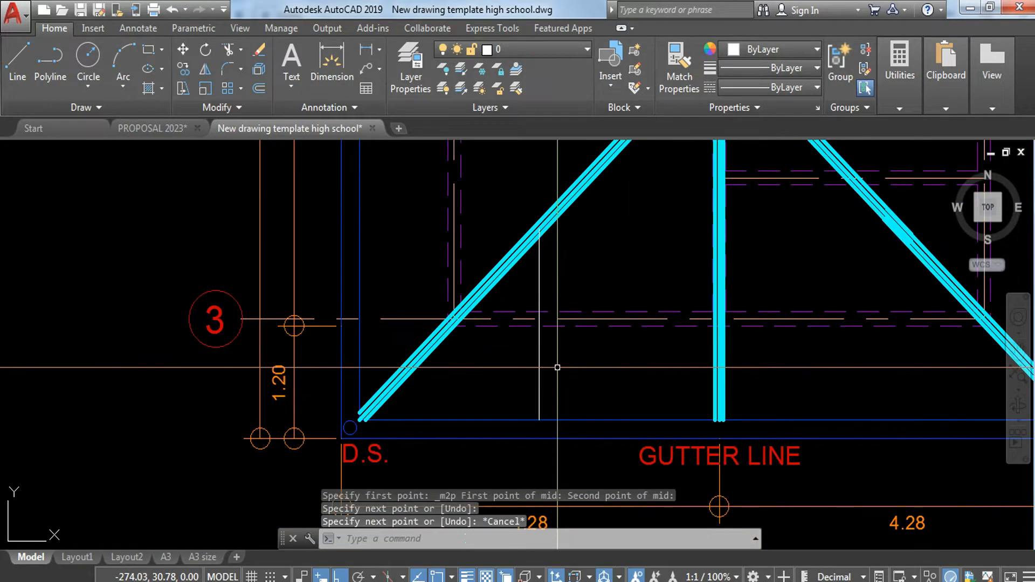
{"action": "left_click", "coordinate": [558, 365]}
{"action": "left_click", "coordinate": [506, 376]}
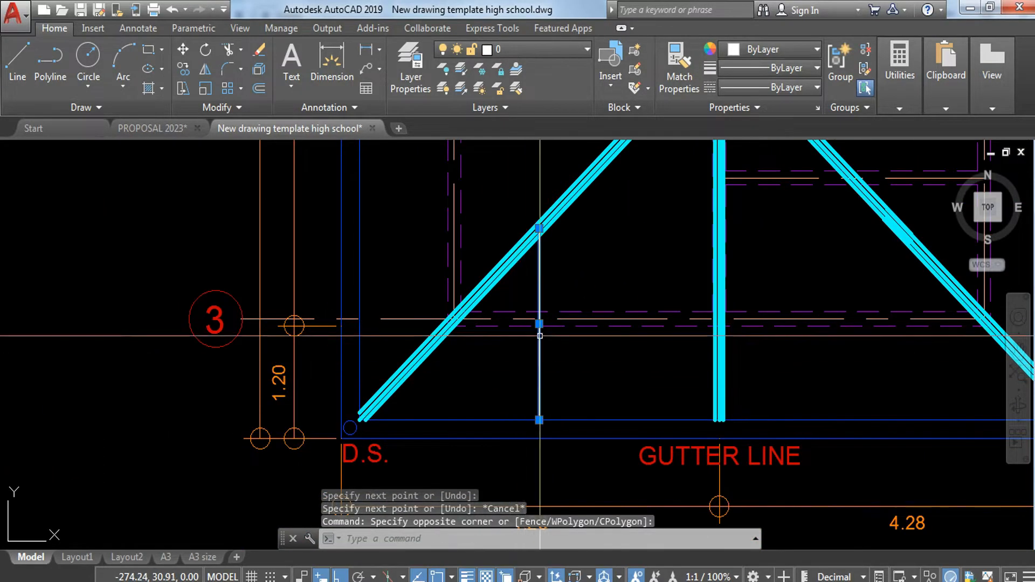
{"action": "key", "text": "Escape"}
{"action": "left_click", "coordinate": [565, 284]}
{"action": "left_click", "coordinate": [520, 289]}
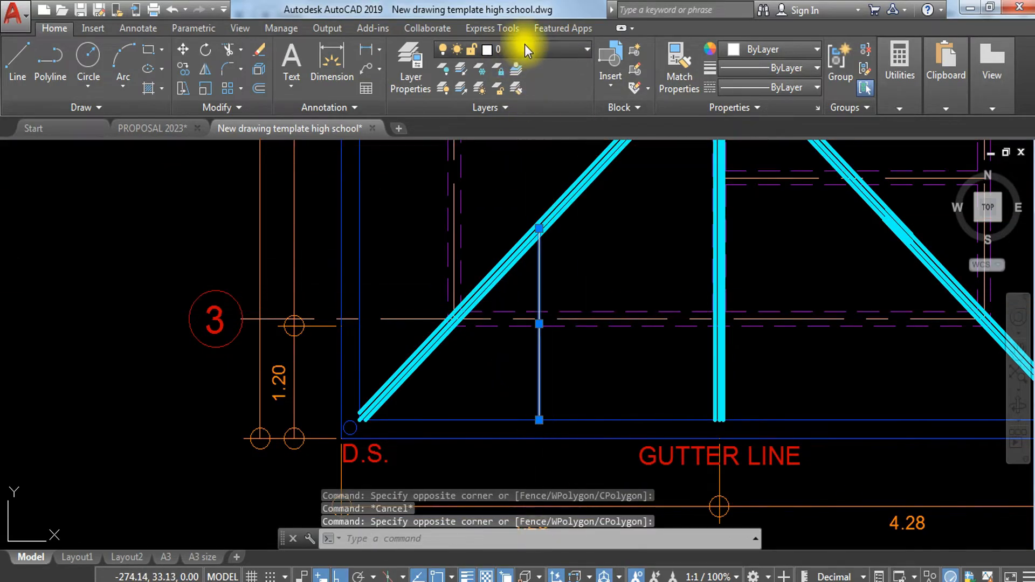
{"action": "left_click", "coordinate": [526, 49]}
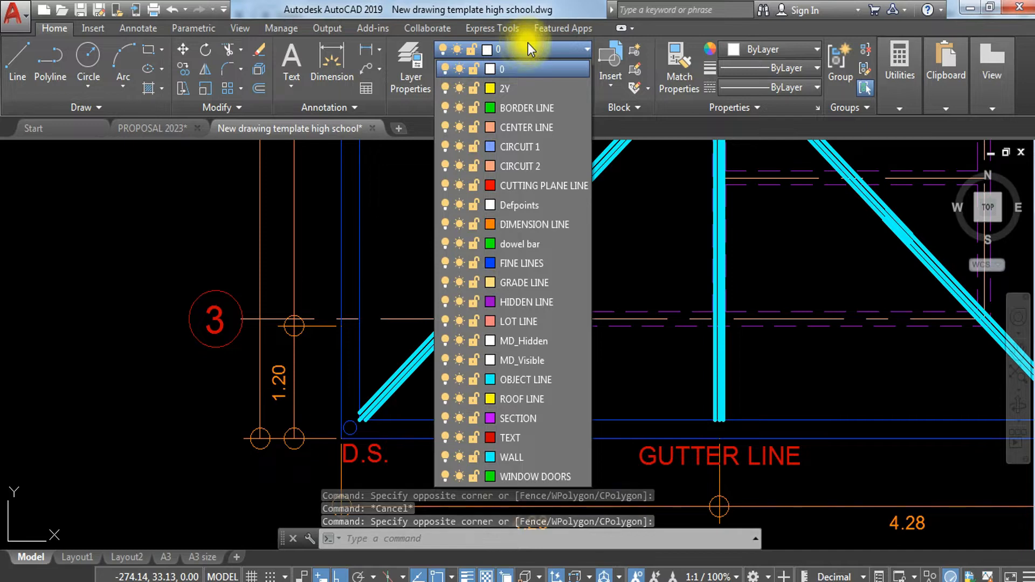
{"action": "left_click", "coordinate": [518, 454]}
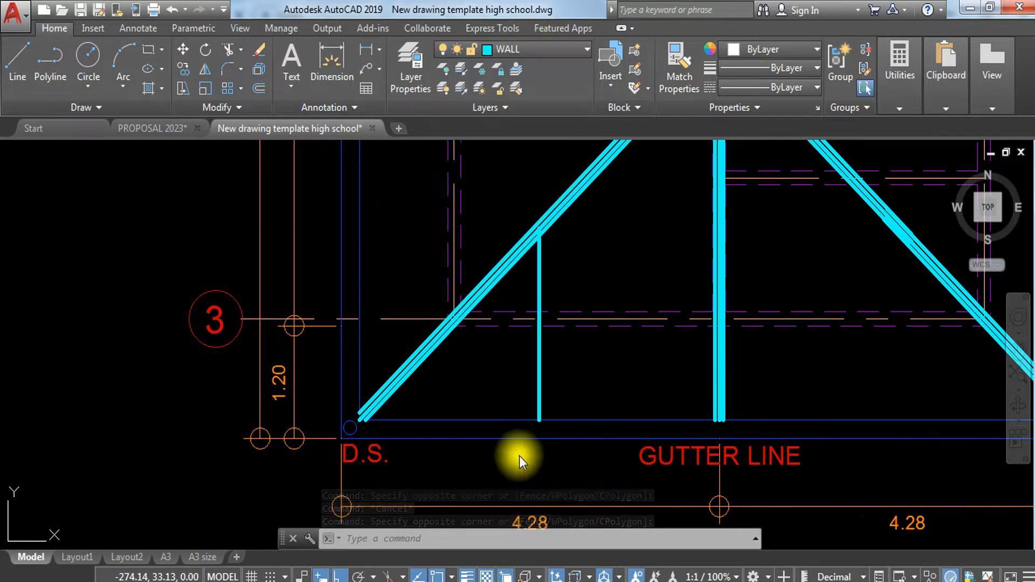
{"action": "key", "text": "Escape"}
- Draw a horizontal line from the top of that vertical line across to the inner gutter line on the roof's left side
{"action": "type", "text": "l"}
{"action": "key", "text": "Return"}
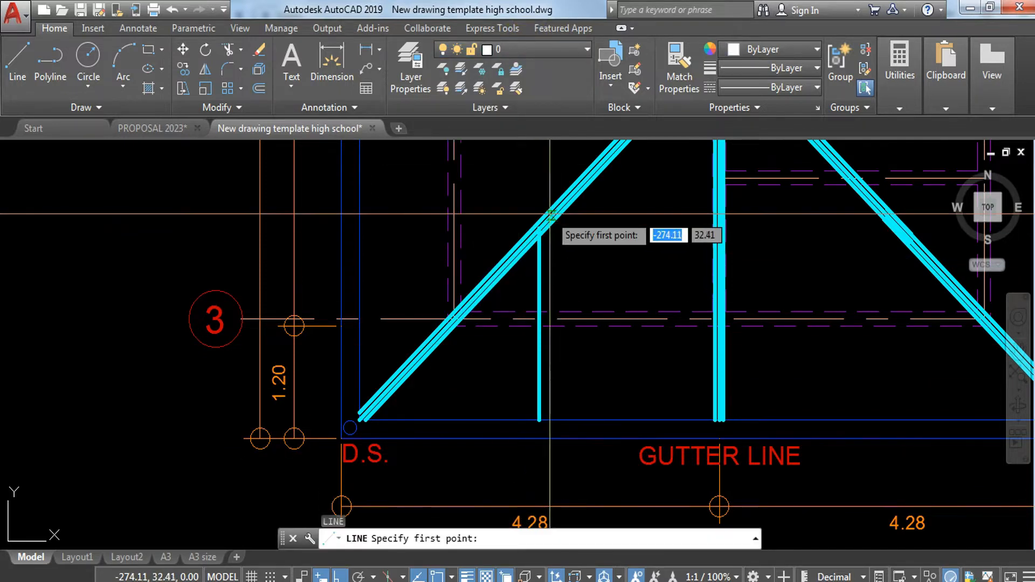
{"action": "scroll", "coordinate": [550, 221], "scroll_direction": "up", "scroll_amount": 3}
{"action": "left_click", "coordinate": [497, 276]}
{"action": "middle_click_drag", "start_coordinate": [282, 286], "coordinate": [695, 240]}
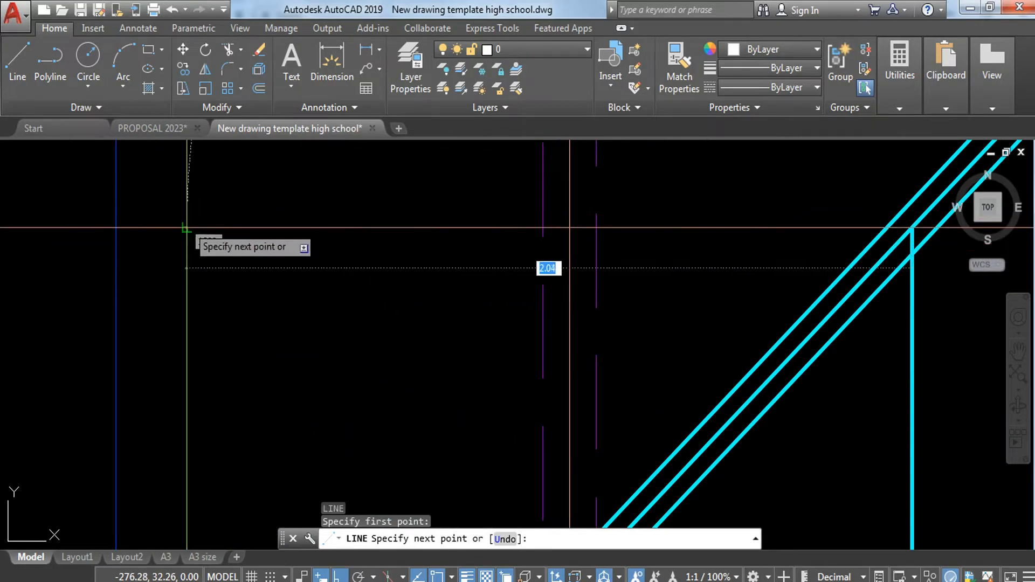
{"action": "left_click", "coordinate": [187, 227]}
{"action": "key", "text": "Escape"}
- Move the new horizontal line beside the lower-left hip rafter to the WALL layer
{"action": "left_click", "coordinate": [318, 208]}
{"action": "left_click", "coordinate": [250, 270]}
{"action": "left_click", "coordinate": [574, 47]}
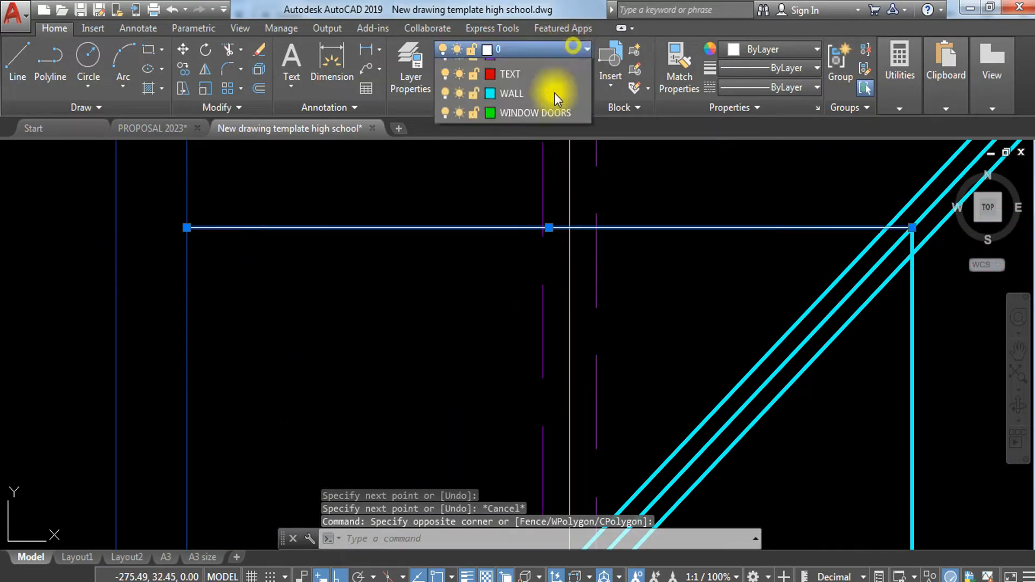
{"action": "left_click", "coordinate": [509, 460]}
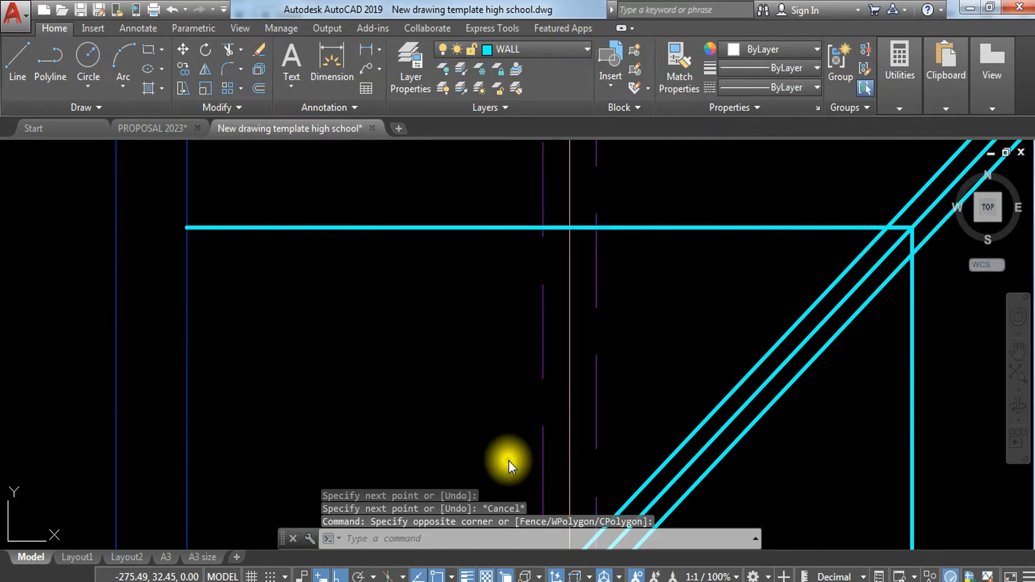
{"action": "key", "text": "Escape"}
- Draw a vertical line from midway between the lower ends of the central rafter and lower-right hip rafter up to the hip rafter
{"action": "scroll", "coordinate": [517, 304], "scroll_direction": "down", "scroll_amount": 6}
{"action": "middle_click_drag", "start_coordinate": [762, 342], "coordinate": [415, 380]}
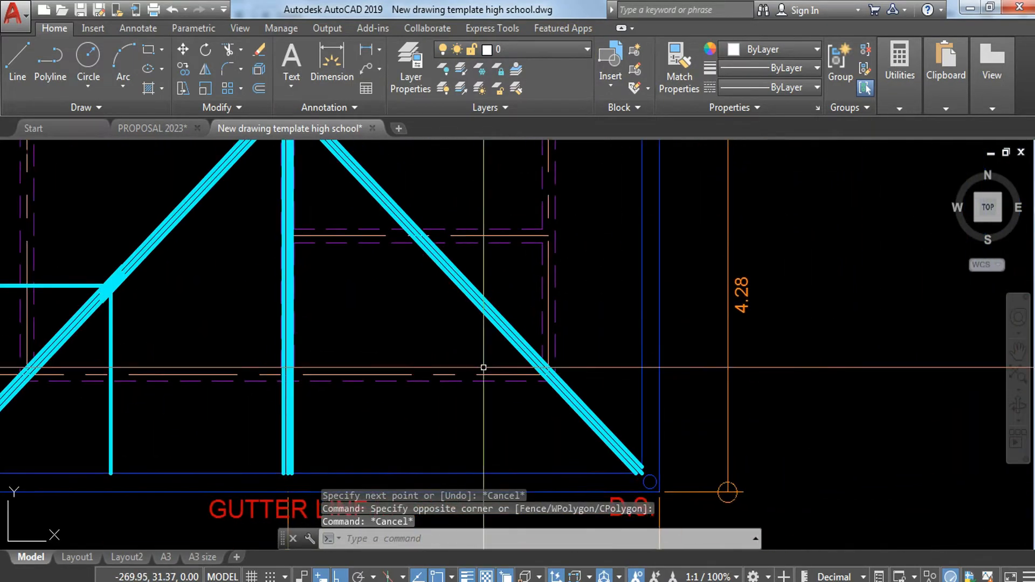
{"action": "key", "text": "Escape"}
{"action": "middle_click_drag", "start_coordinate": [540, 380], "coordinate": [549, 319]}
{"action": "type", "text": "L"}
{"action": "key", "text": "Return"}
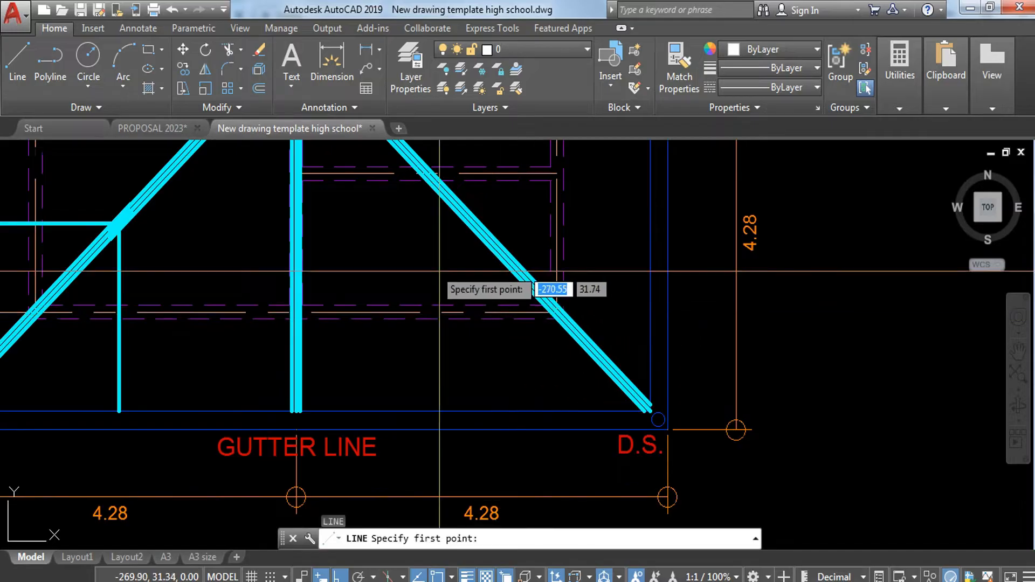
{"action": "right_click", "coordinate": [437, 278], "text": "shift"}
{"action": "left_click", "coordinate": [506, 225]}
{"action": "scroll", "coordinate": [323, 420], "scroll_direction": "up", "scroll_amount": 5}
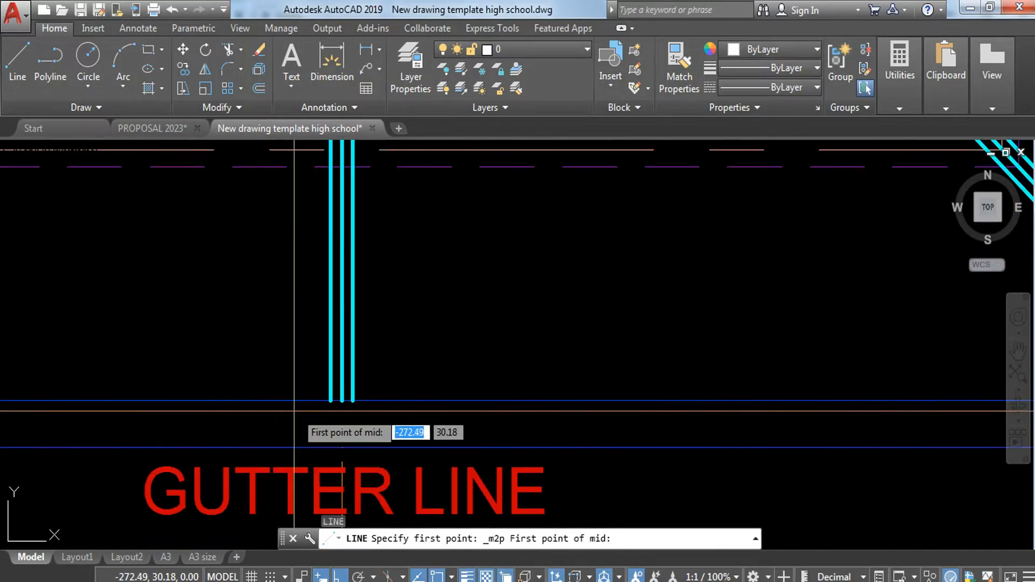
{"action": "left_click", "coordinate": [340, 400]}
{"action": "scroll", "coordinate": [341, 399], "scroll_direction": "down", "scroll_amount": 3}
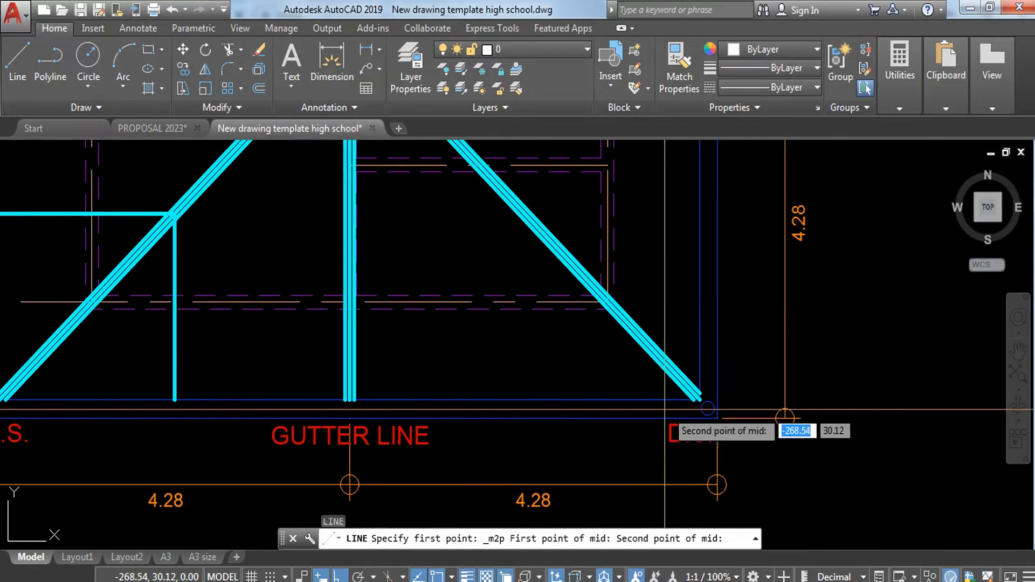
{"action": "scroll", "coordinate": [693, 415], "scroll_direction": "up", "scroll_amount": 4}
{"action": "left_click", "coordinate": [676, 382]}
{"action": "scroll", "coordinate": [415, 300], "scroll_direction": "down", "scroll_amount": 3}
{"action": "scroll", "coordinate": [416, 300], "scroll_direction": "up", "scroll_amount": 5}
{"action": "middle_click_drag", "start_coordinate": [425, 245], "coordinate": [409, 347]}
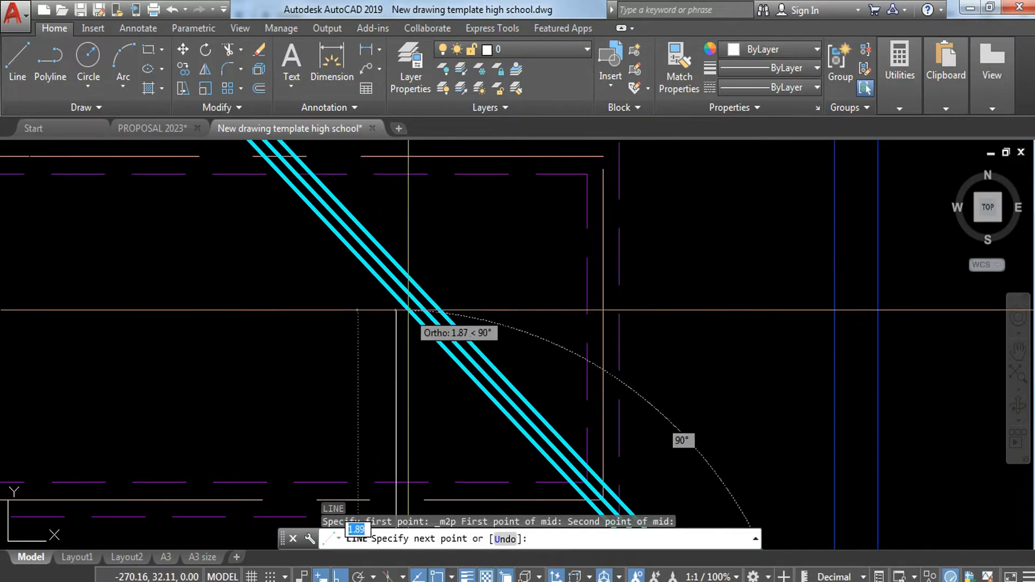
{"action": "left_click", "coordinate": [397, 280]}
- Continue the line horizontally from the lower-right hip rafter to the inner gutter line on the roof's right side
{"action": "middle_click_drag", "start_coordinate": [606, 289], "coordinate": [270, 309]}
{"action": "scroll", "coordinate": [727, 296], "scroll_direction": "down", "scroll_amount": 4}
{"action": "middle_click_drag", "start_coordinate": [727, 296], "coordinate": [477, 303]}
{"action": "left_click", "coordinate": [394, 300]}
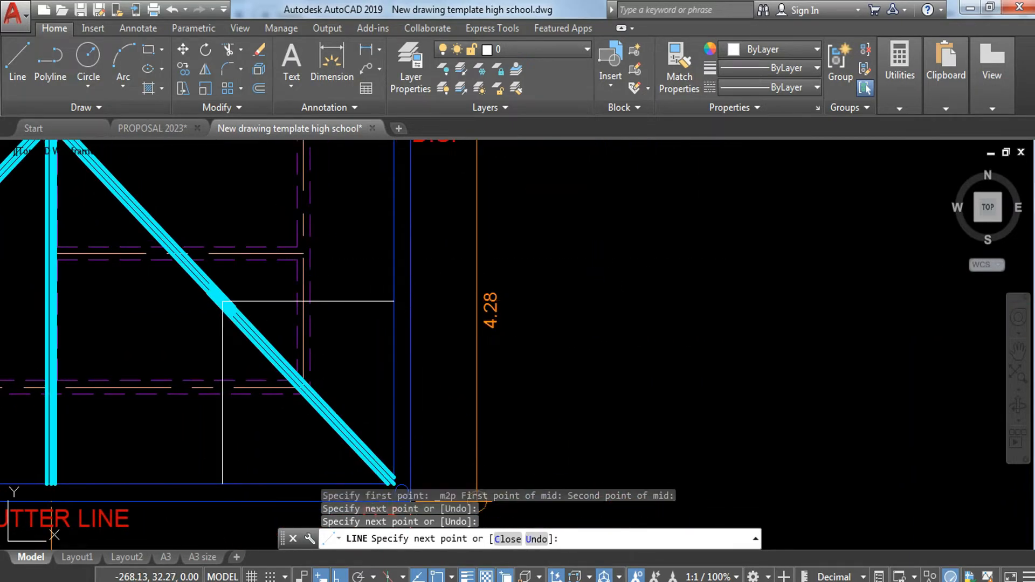
{"action": "key", "text": "Escape"}
- Move the vertical and horizontal lines at the lower-right hip rafter to the WALL layer
{"action": "left_click", "coordinate": [377, 289]}
{"action": "left_click", "coordinate": [259, 440]}
{"action": "left_click", "coordinate": [250, 437]}
{"action": "left_click", "coordinate": [214, 431]}
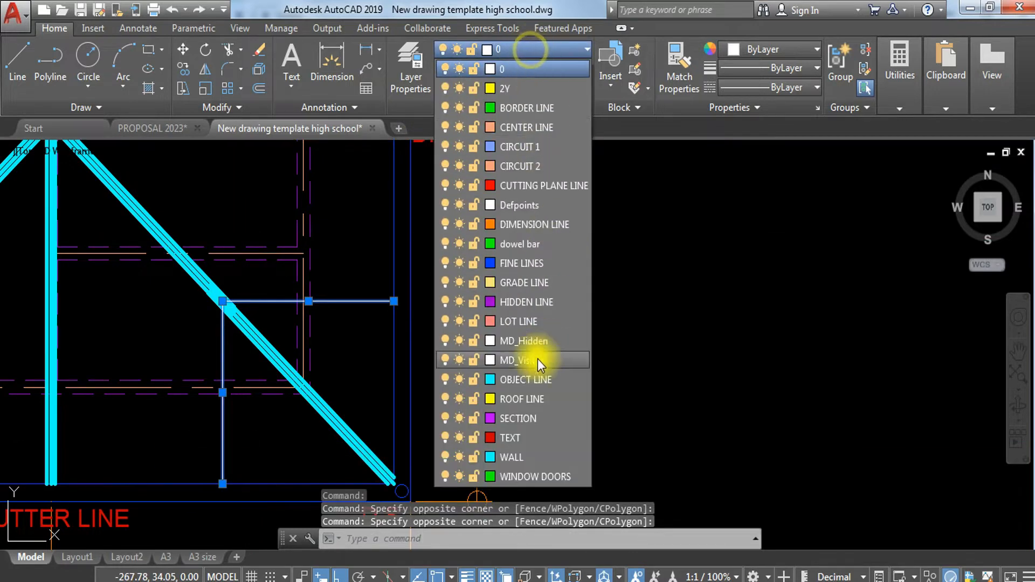
{"action": "left_click", "coordinate": [522, 457]}
{"action": "key", "text": "Escape"}
- Draw a vertical line from midway between the upper ends of the upper-left hip rafter and central rafter down to the hip rafter's centre line
{"action": "scroll", "coordinate": [528, 387], "scroll_direction": "down", "scroll_amount": 5}
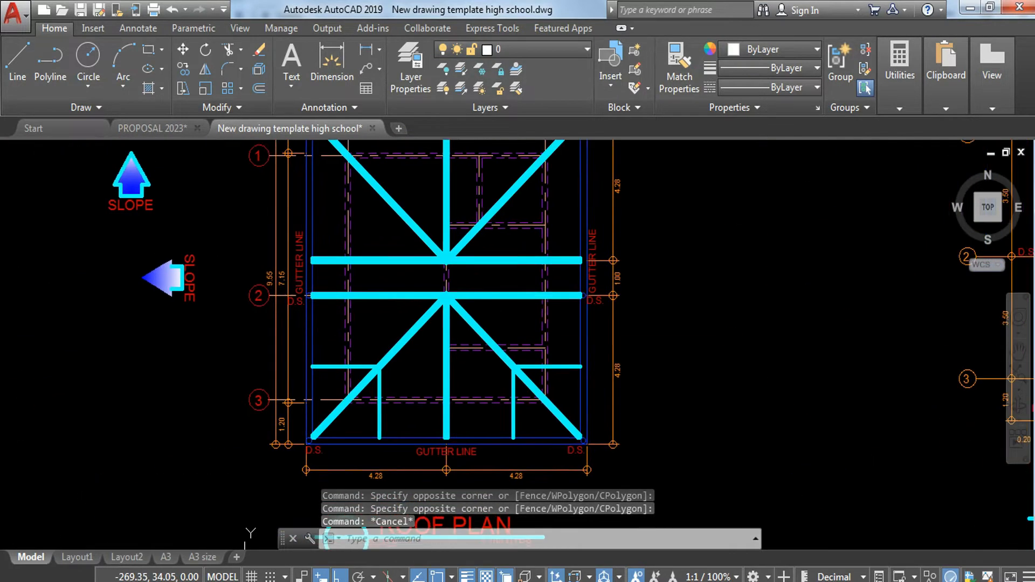
{"action": "middle_click_drag", "start_coordinate": [528, 387], "coordinate": [525, 398]}
{"action": "type", "text": "l"}
{"action": "key", "text": "Return"}
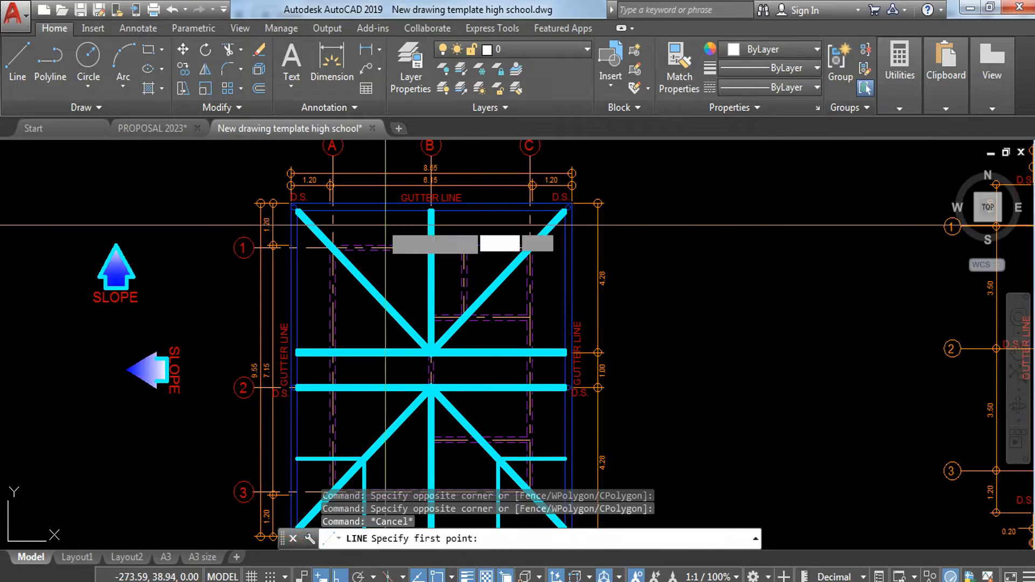
{"action": "right_click", "coordinate": [370, 232], "text": "shift"}
{"action": "left_click", "coordinate": [425, 225]}
{"action": "scroll", "coordinate": [301, 222], "scroll_direction": "up", "scroll_amount": 6}
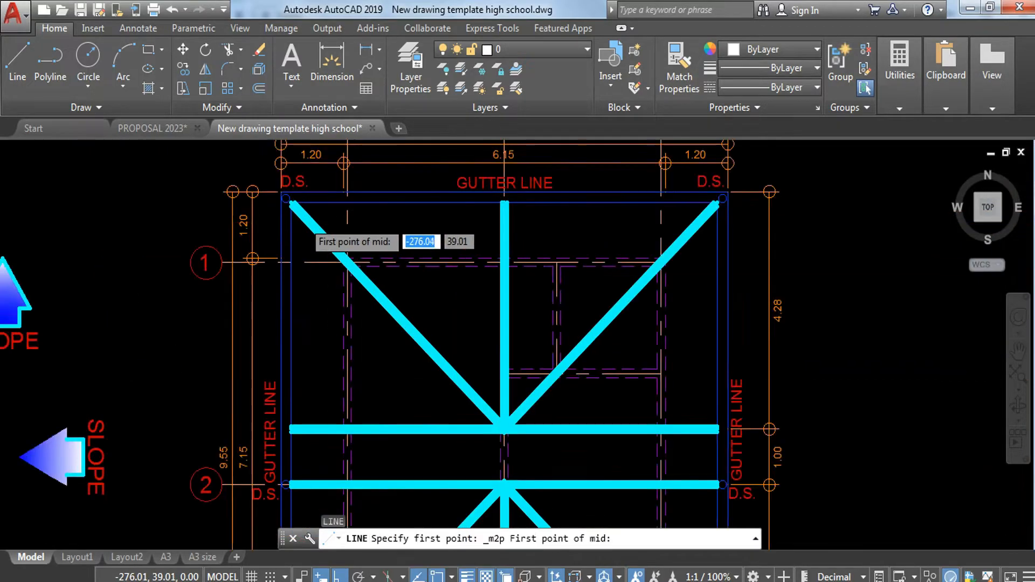
{"action": "left_click", "coordinate": [265, 172]}
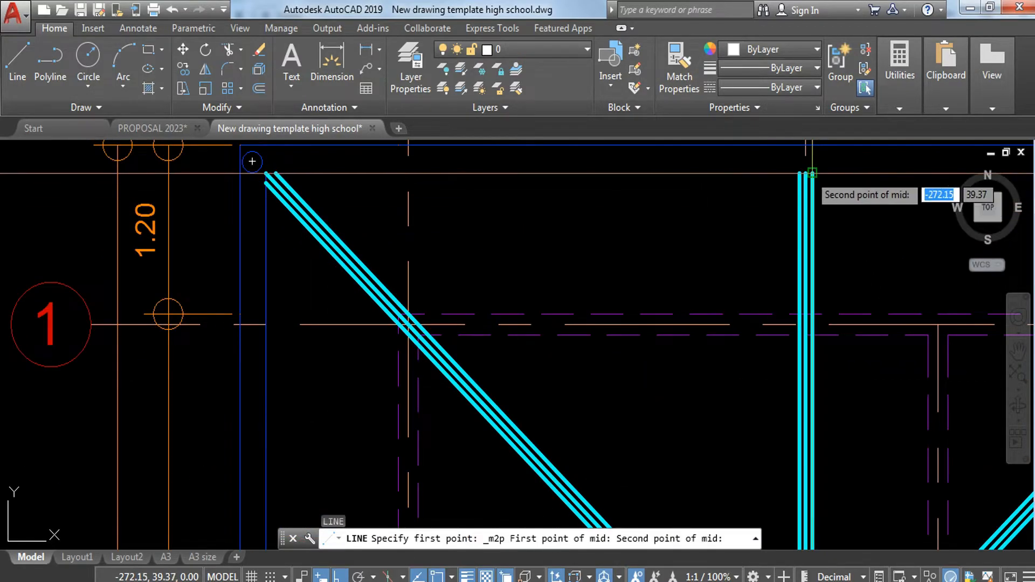
{"action": "left_click", "coordinate": [805, 172]}
{"action": "scroll", "coordinate": [567, 367], "scroll_direction": "up", "scroll_amount": 5}
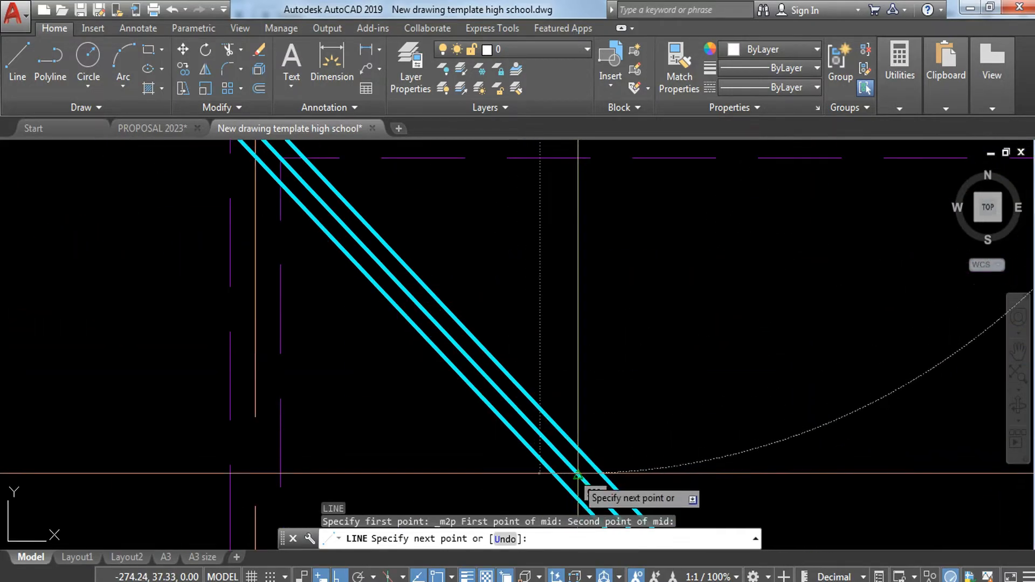
{"action": "left_click", "coordinate": [578, 474]}
- Continue the line horizontally from the upper-left hip rafter to the inner gutter line on the roof's left side
{"action": "scroll", "coordinate": [405, 468], "scroll_direction": "down", "scroll_amount": 4}
{"action": "middle_click_drag", "start_coordinate": [408, 449], "coordinate": [569, 361]}
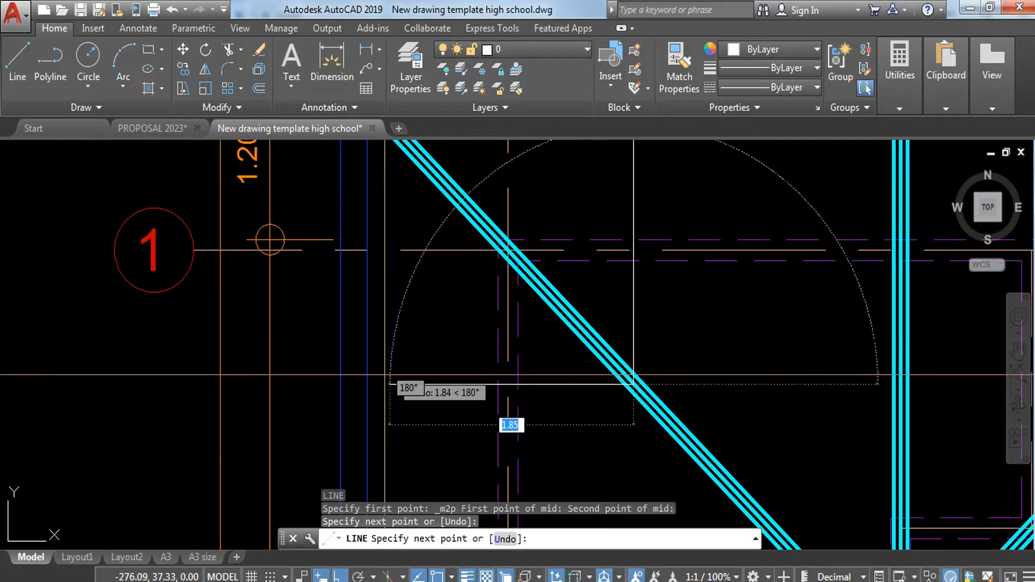
{"action": "left_click", "coordinate": [367, 385]}
{"action": "key", "text": "Escape"}
- Move the horizontal and vertical lines at the upper-left hip rafter to the WALL layer
{"action": "left_click", "coordinate": [422, 356]}
{"action": "left_click", "coordinate": [377, 419]}
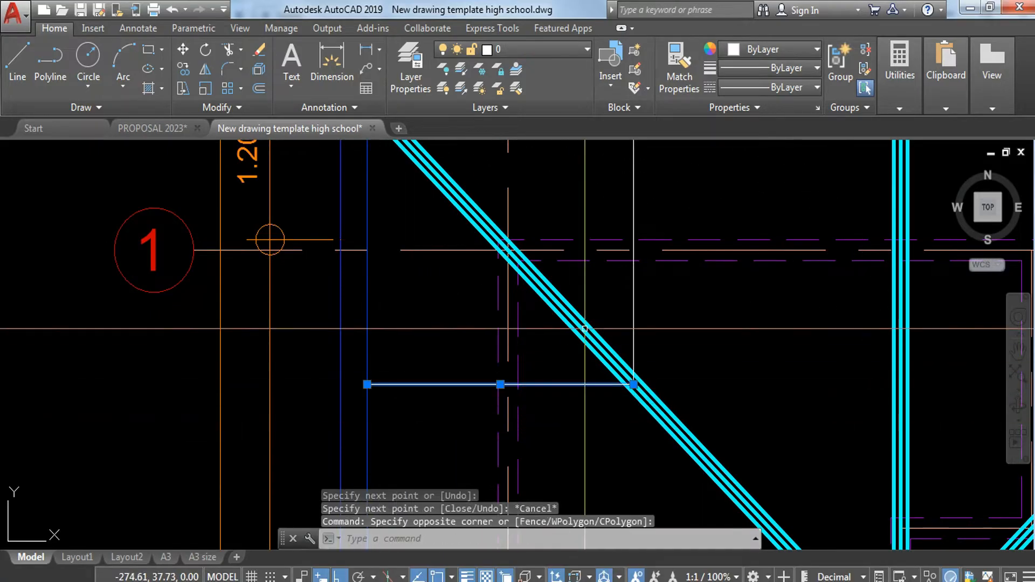
{"action": "left_click", "coordinate": [650, 301]}
{"action": "left_click", "coordinate": [602, 288]}
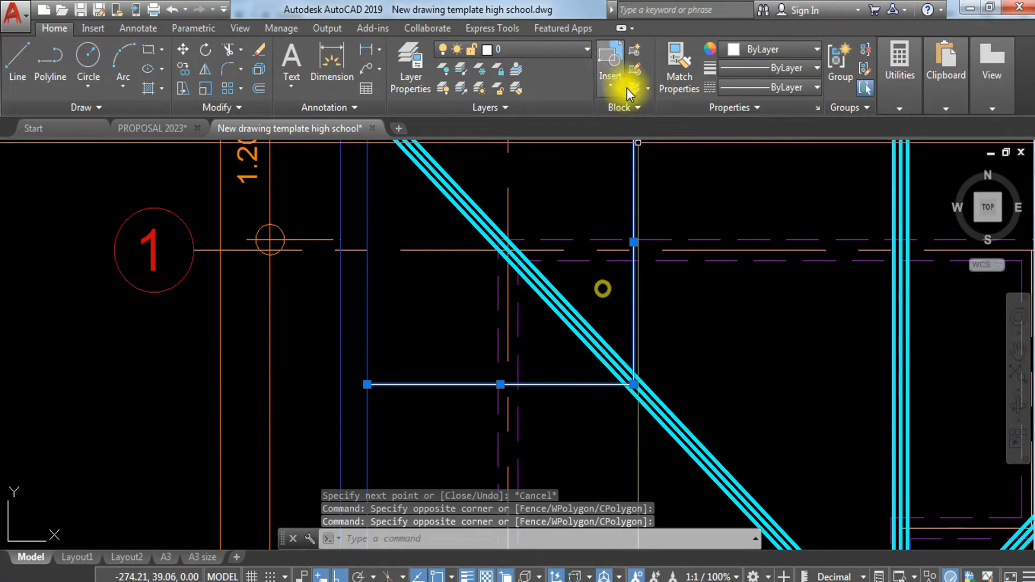
{"action": "left_click", "coordinate": [542, 49]}
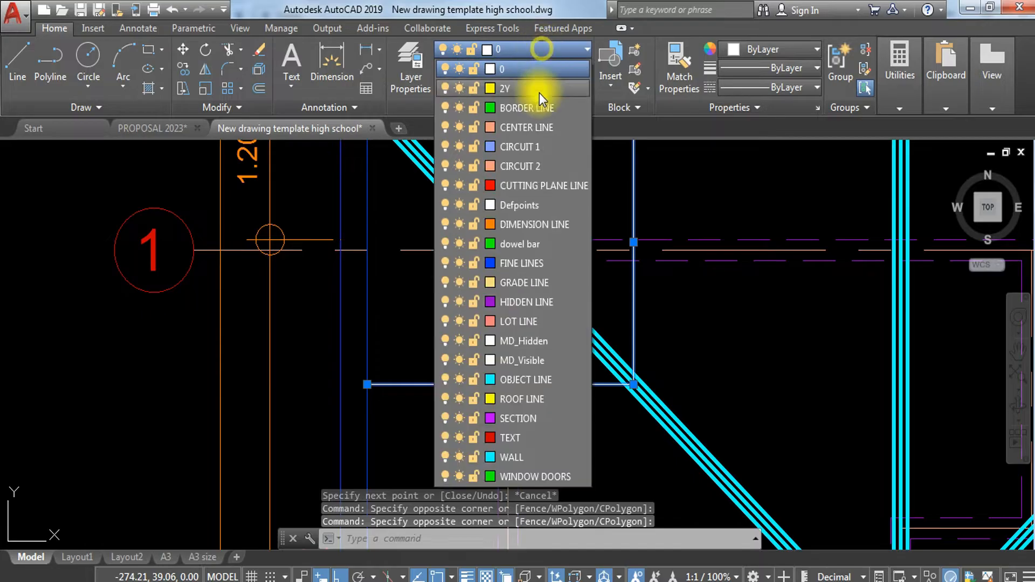
{"action": "left_click", "coordinate": [520, 463]}
{"action": "scroll", "coordinate": [522, 398], "scroll_direction": "down", "scroll_amount": 4}
{"action": "key", "text": "Escape"}
{"action": "middle_click_drag", "start_coordinate": [618, 338], "coordinate": [427, 301]}
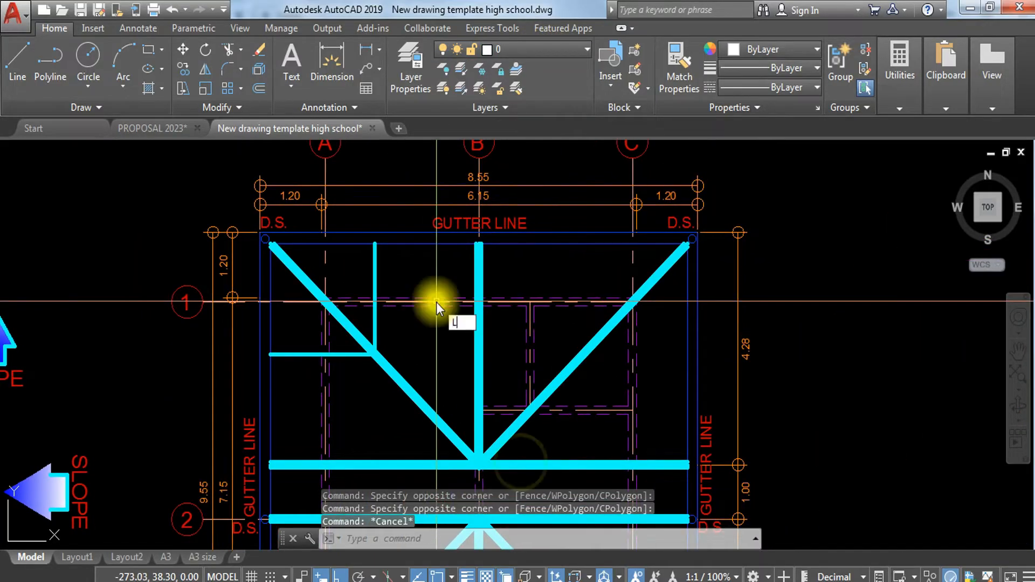
- Draw a vertical line from midway between the upper ends of the upper-right hip rafter and central rafter down to the hip rafter's centre line
{"action": "key", "text": "Return"}
{"action": "right_click", "coordinate": [579, 286], "text": "shift"}
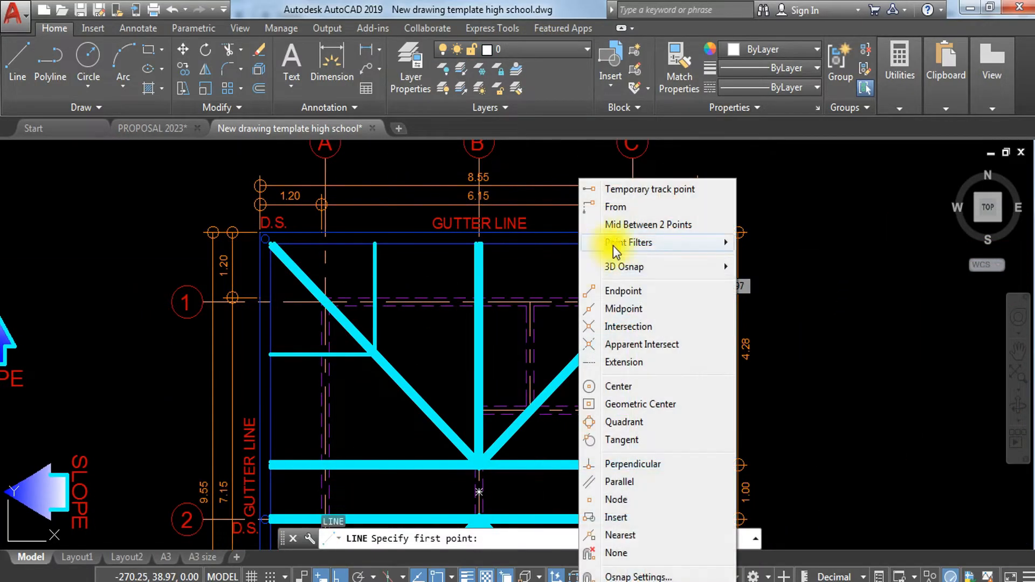
{"action": "left_click", "coordinate": [636, 229]}
{"action": "scroll", "coordinate": [701, 231], "scroll_direction": "up", "scroll_amount": 6}
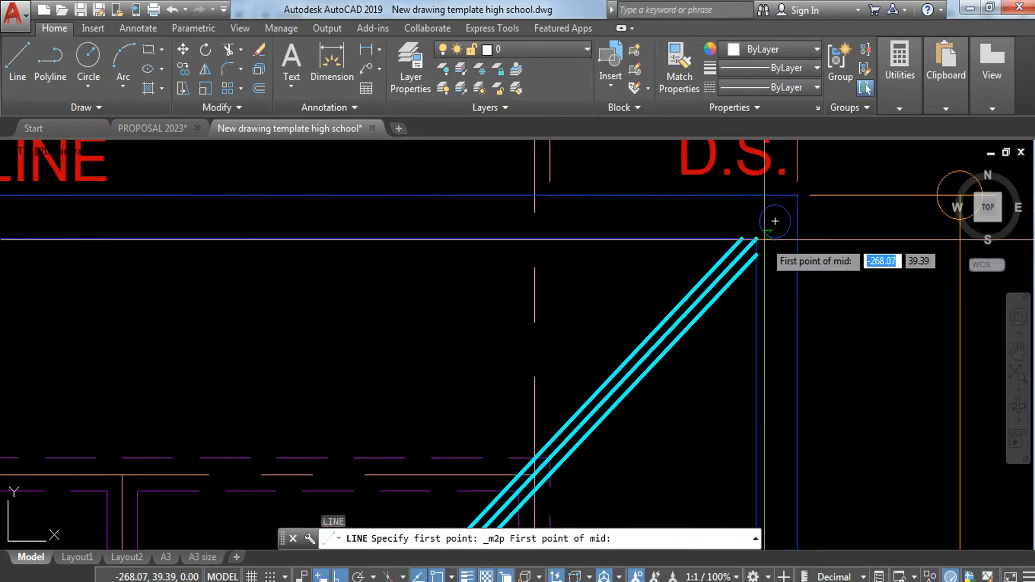
{"action": "left_click", "coordinate": [770, 222]}
{"action": "scroll", "coordinate": [754, 259], "scroll_direction": "down", "scroll_amount": 5}
{"action": "scroll", "coordinate": [418, 243], "scroll_direction": "up", "scroll_amount": 5}
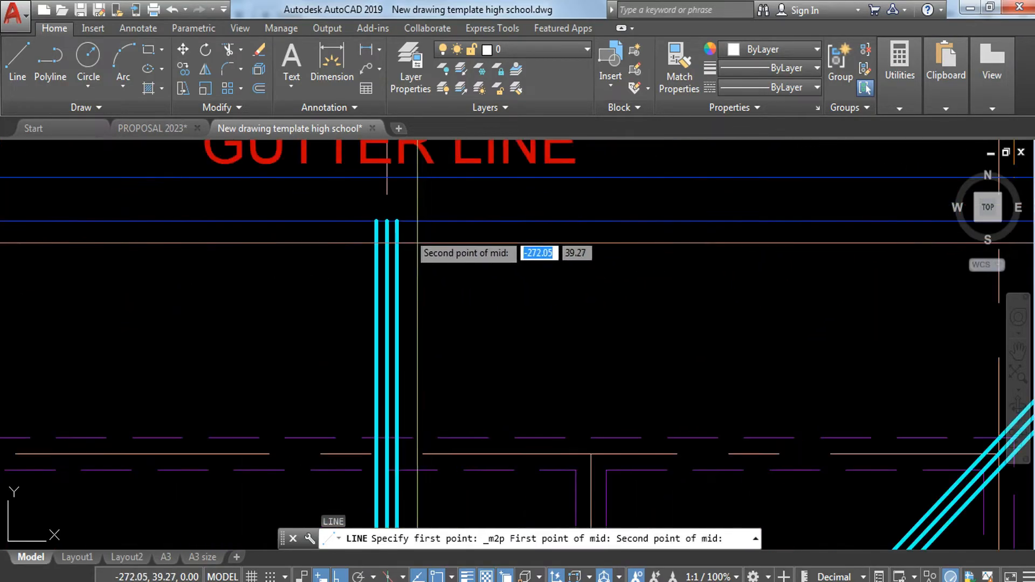
{"action": "left_click", "coordinate": [386, 221]}
{"action": "scroll", "coordinate": [386, 221], "scroll_direction": "down", "scroll_amount": 5}
{"action": "scroll", "coordinate": [693, 277], "scroll_direction": "up", "scroll_amount": 5}
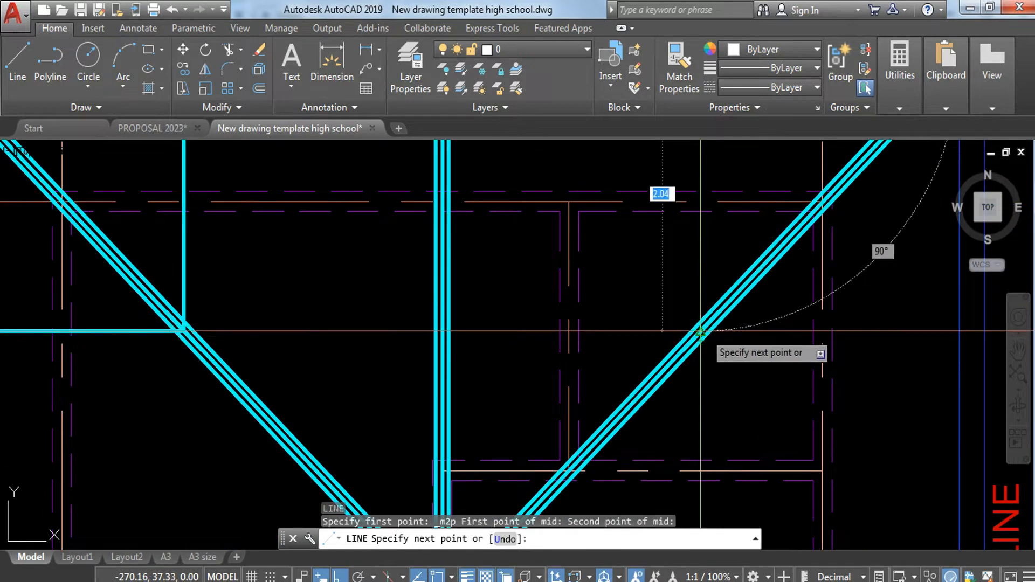
- Continue the line horizontally from the upper-right hip rafter to the inner gutter line on the roof's right side
{"action": "middle_click_drag", "start_coordinate": [857, 339], "coordinate": [467, 332]}
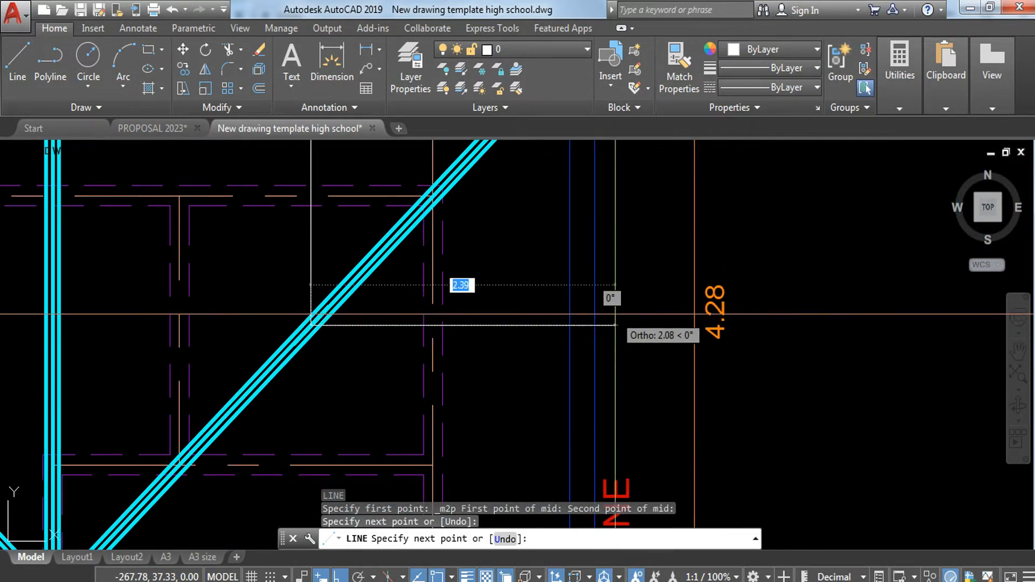
{"action": "left_click", "coordinate": [570, 323]}
{"action": "key", "text": "Escape"}
- Move the horizontal and vertical lines at the upper-right hip rafter to the WALL layer
{"action": "left_click", "coordinate": [532, 297]}
{"action": "left_click", "coordinate": [501, 339]}
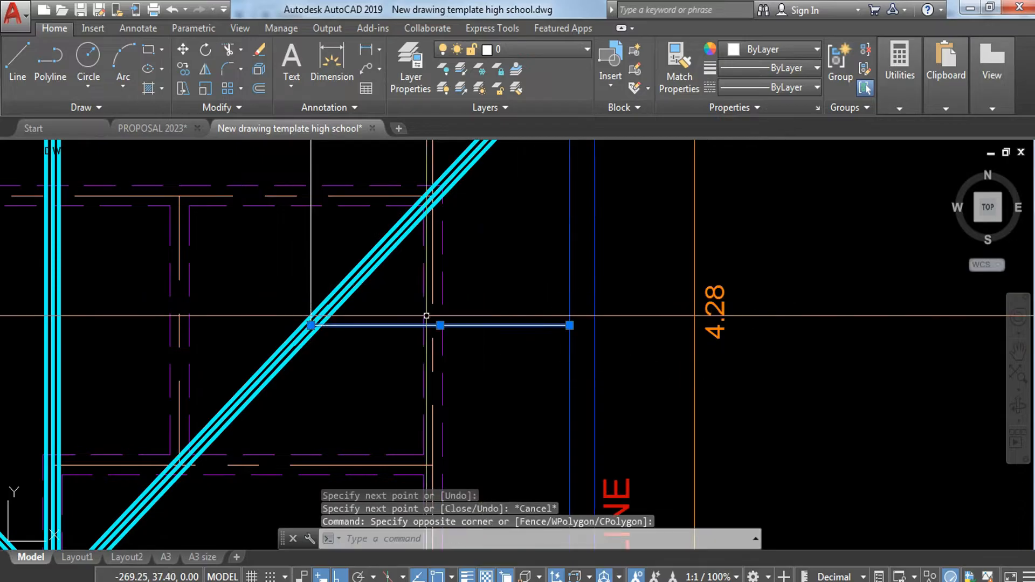
{"action": "left_click", "coordinate": [326, 232]}
{"action": "left_click", "coordinate": [272, 245]}
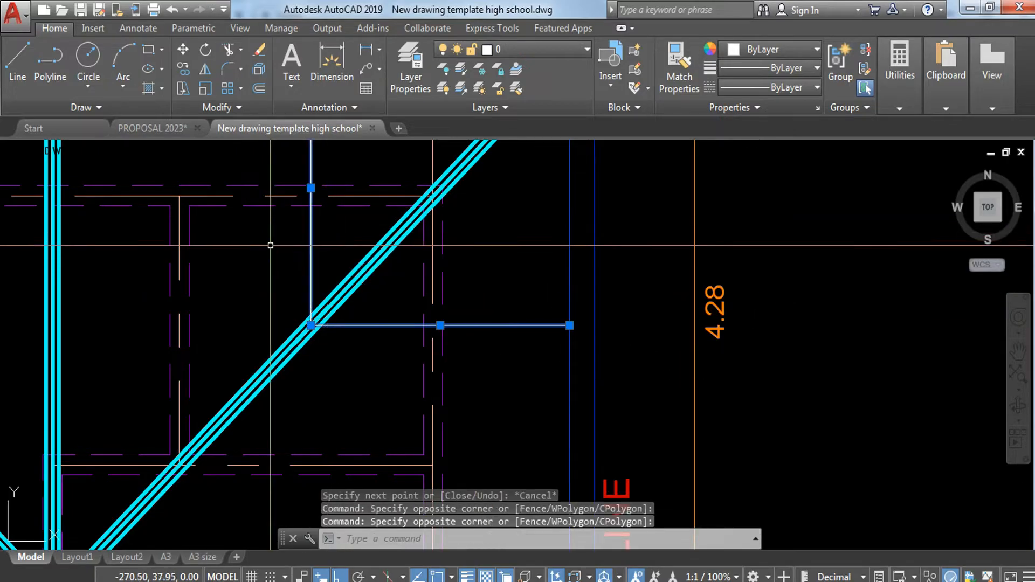
{"action": "left_click", "coordinate": [566, 48]}
{"action": "left_click", "coordinate": [510, 457]}
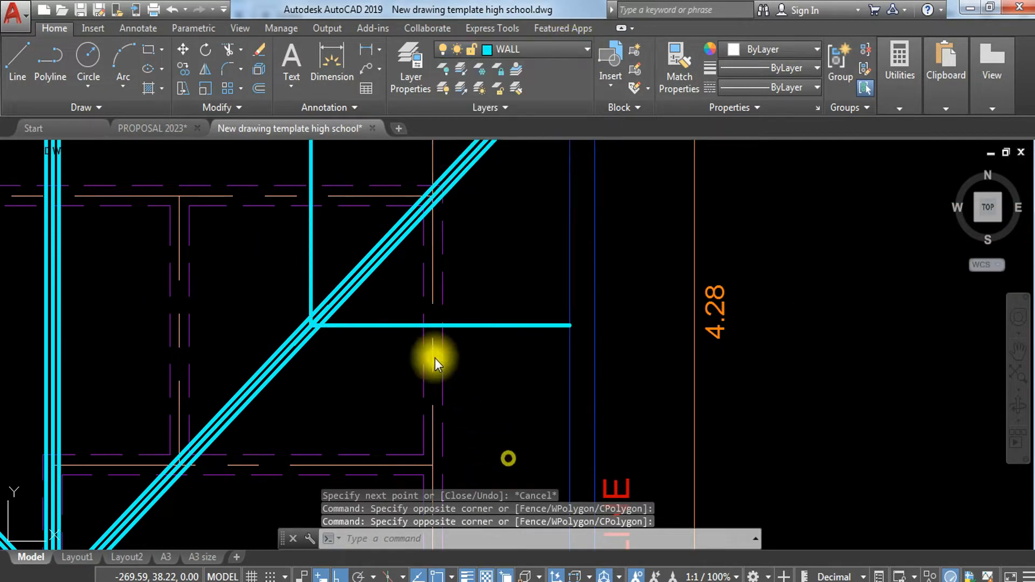
{"action": "key", "text": "Escape"}
{"action": "scroll", "coordinate": [434, 301], "scroll_direction": "down", "scroll_amount": 5}
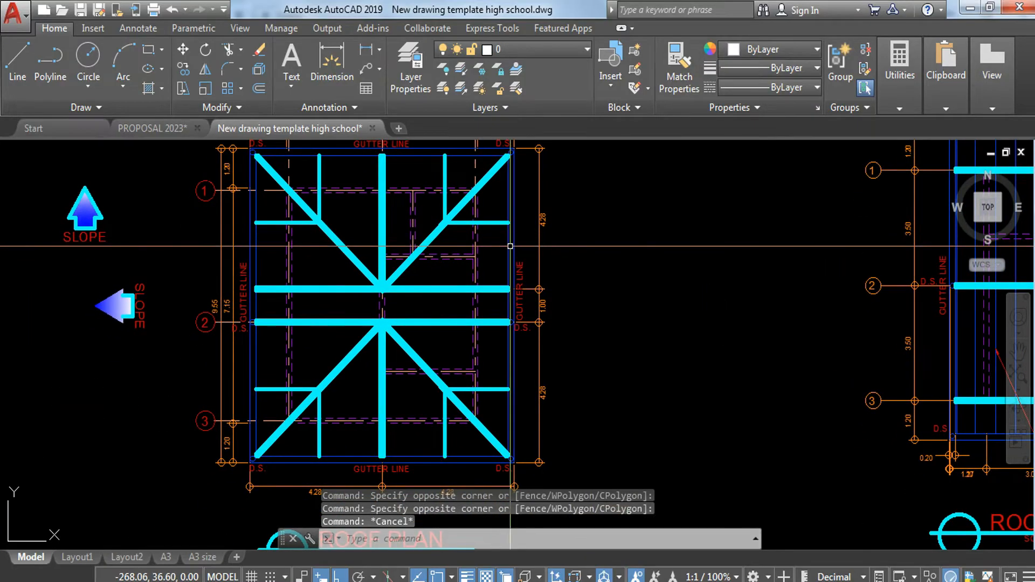
- Switch to the PDF module to review the roof framing plan procedure, and return to the AutoCAD drawing
{"action": "scroll", "coordinate": [410, 303], "scroll_direction": "up", "scroll_amount": 2}
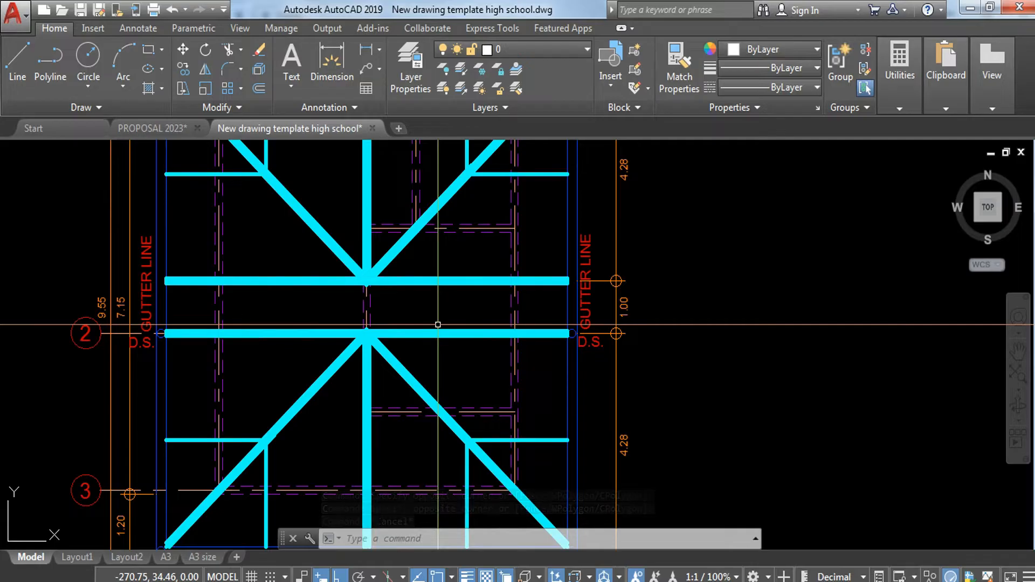
{"action": "scroll", "coordinate": [401, 306], "scroll_direction": "up", "scroll_amount": 6}
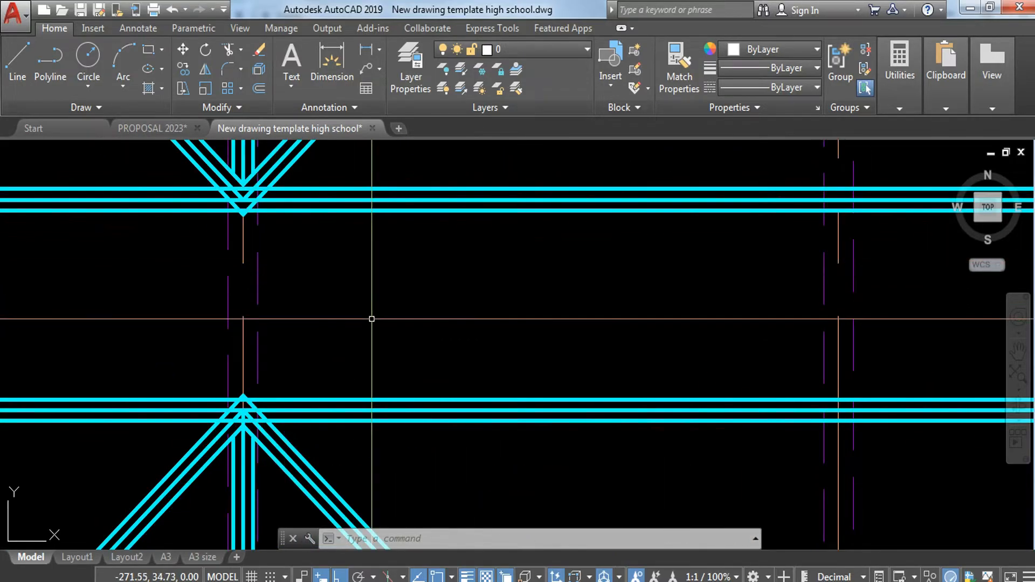
{"action": "scroll", "coordinate": [375, 316], "scroll_direction": "down", "scroll_amount": 5}
{"action": "scroll", "coordinate": [383, 367], "scroll_direction": "up", "scroll_amount": 1}
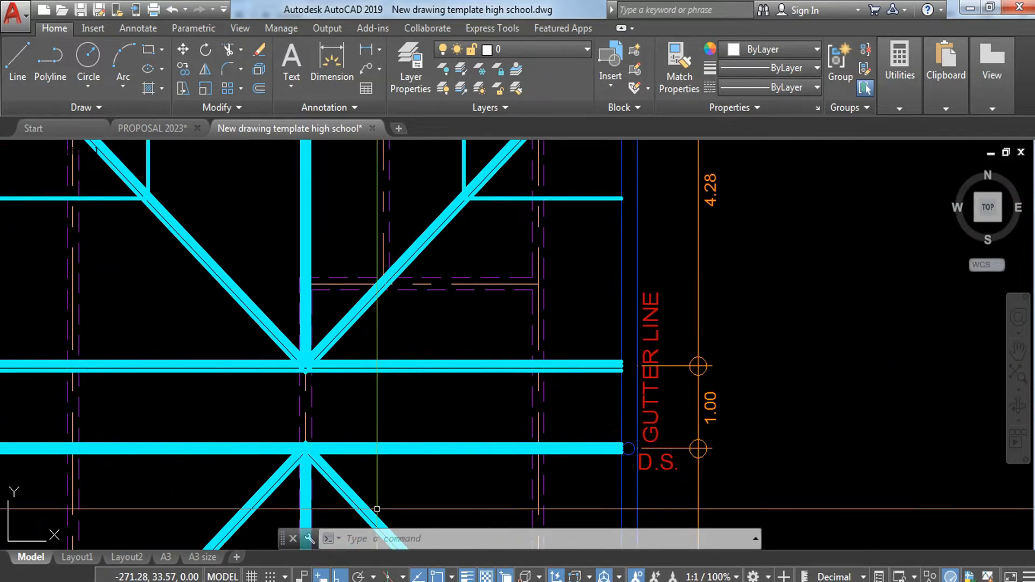
{"action": "key", "text": "alt+Tab"}
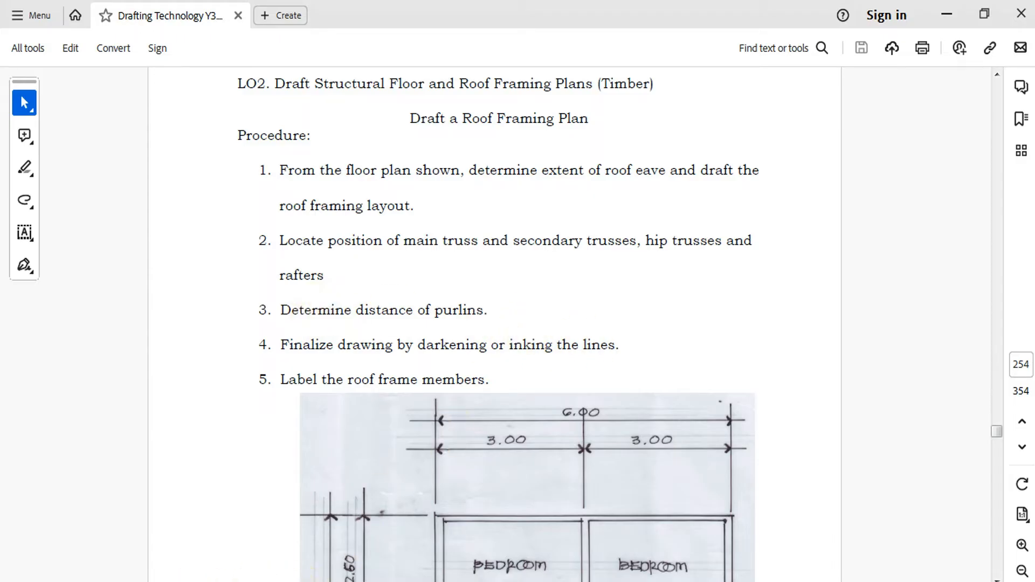
{"action": "left_click", "coordinate": [257, 533]}
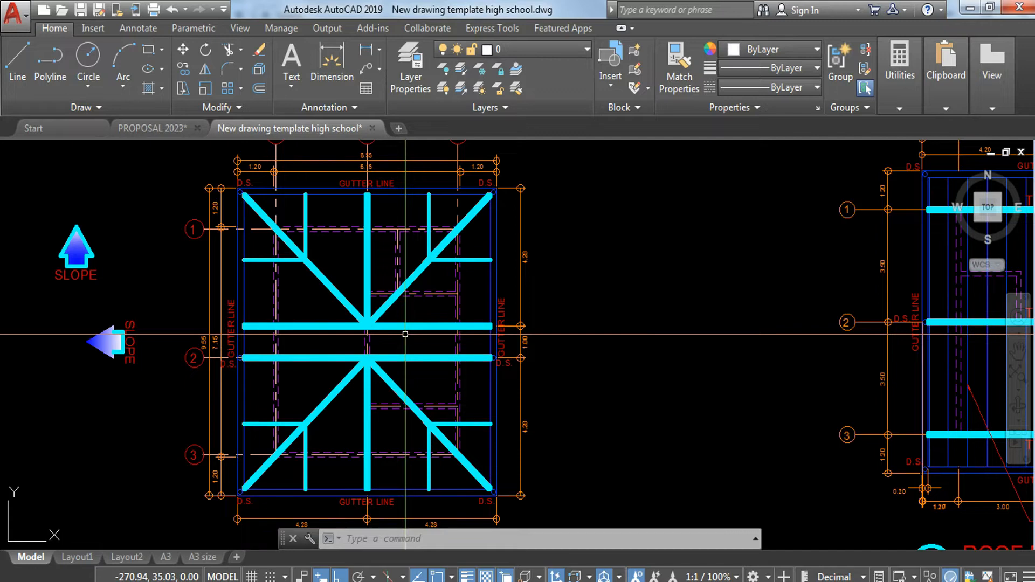
- Offset the vertical centre line between the two horizontal rafters by 0.1 to both sides
{"action": "scroll", "coordinate": [406, 334], "scroll_direction": "up", "scroll_amount": 8}
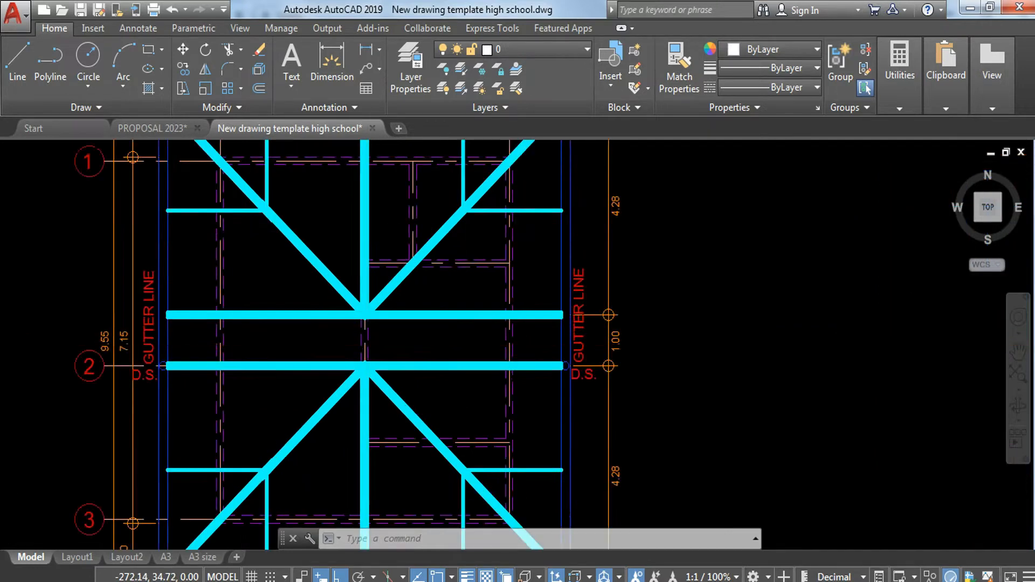
{"action": "left_click", "coordinate": [346, 380]}
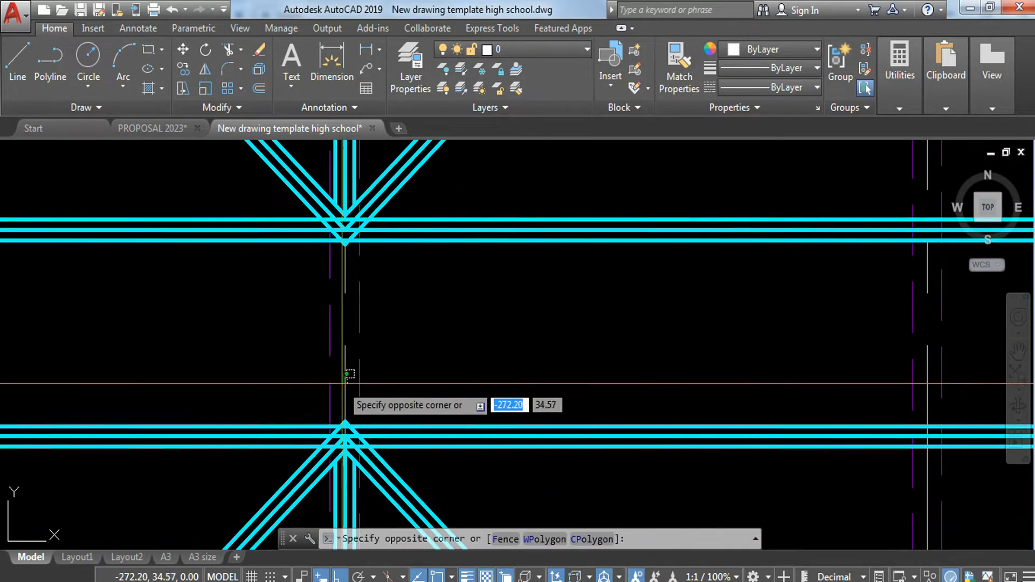
{"action": "key", "text": "Escape"}
{"action": "type", "text": "o"}
{"action": "key", "text": "Return"}
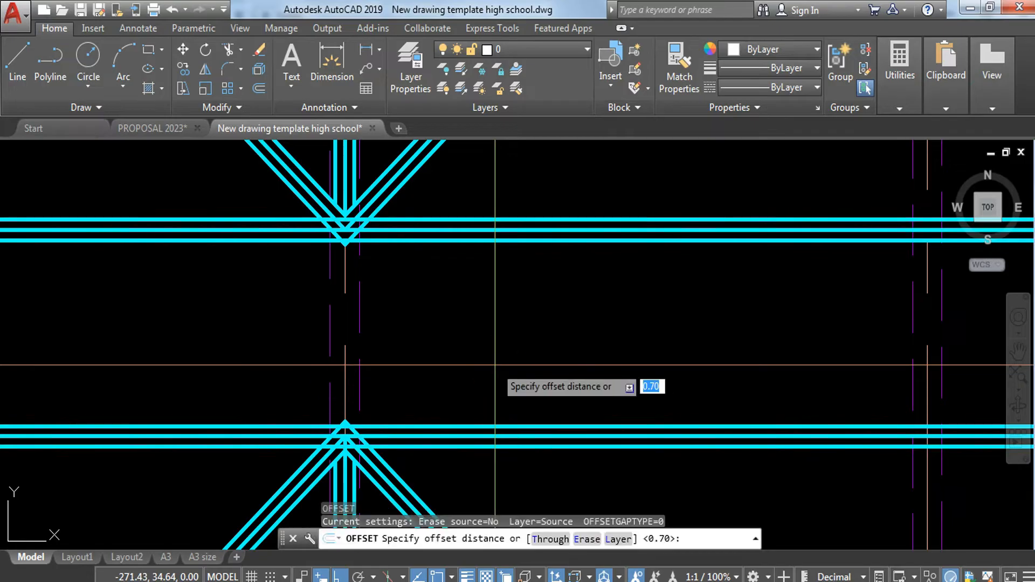
{"action": "type", "text": ".1"}
{"action": "key", "text": "Return"}
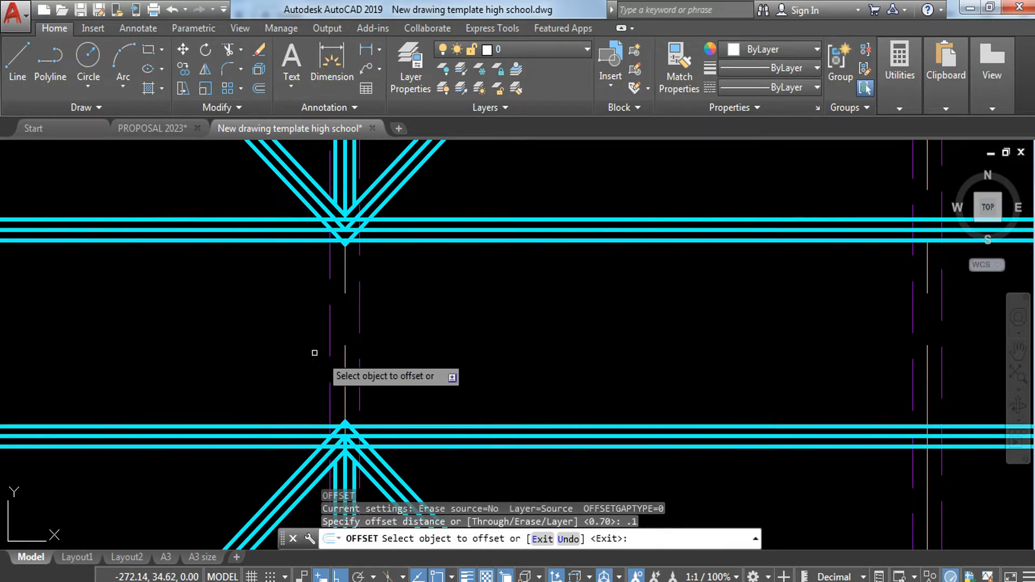
{"action": "left_click", "coordinate": [343, 367]}
{"action": "left_click", "coordinate": [304, 365]}
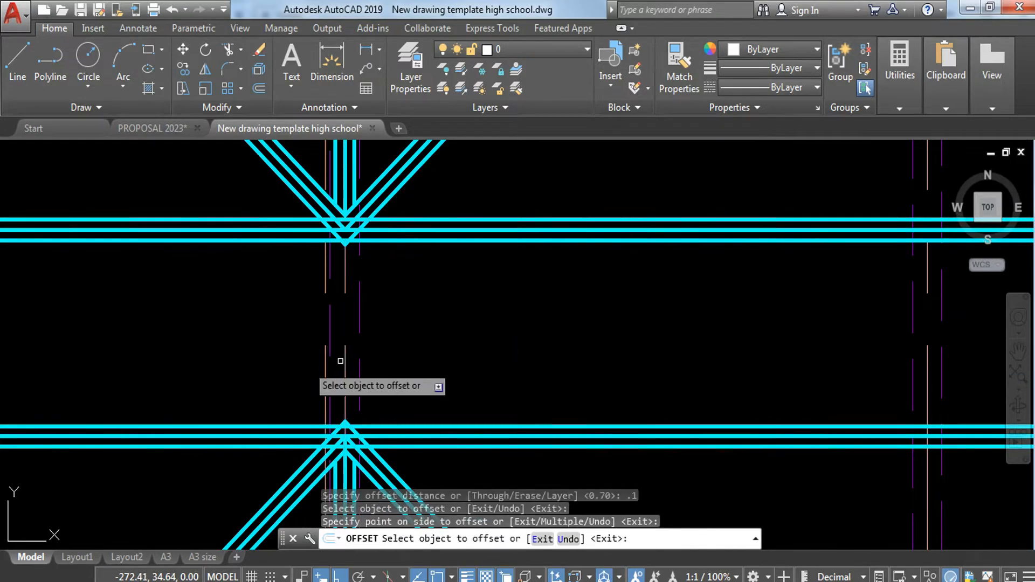
{"action": "key", "text": "Escape"}
- Draw a 0.20 by 1.00 rectangle between the two offset lines, spanning the centre lines of the two horizontal rafters
{"action": "scroll", "coordinate": [369, 250], "scroll_direction": "up", "scroll_amount": 3}
{"action": "type", "text": "RE"}
{"action": "key", "text": "Return"}
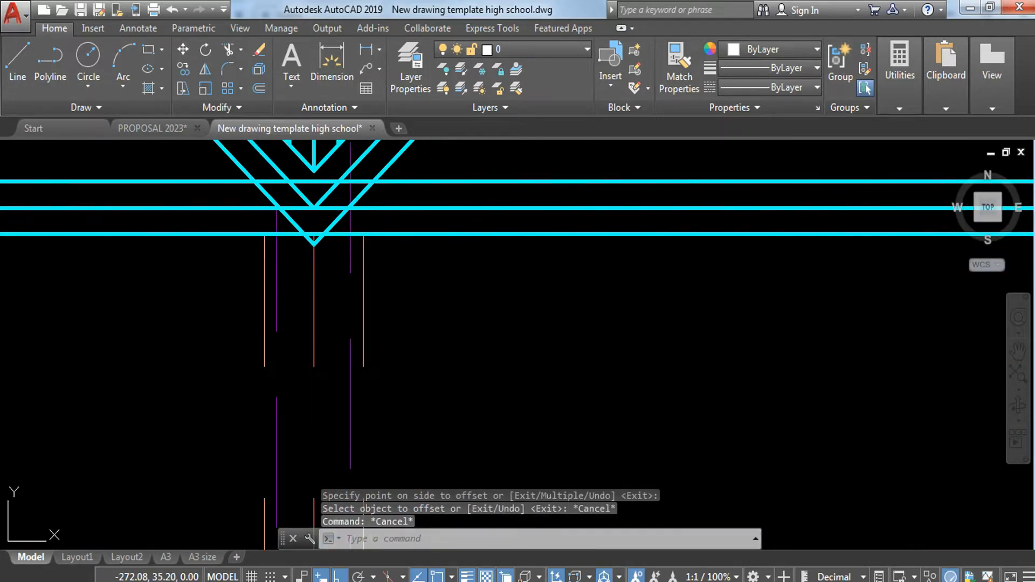
{"action": "type", "text": "REC"}
{"action": "key", "text": "Return"}
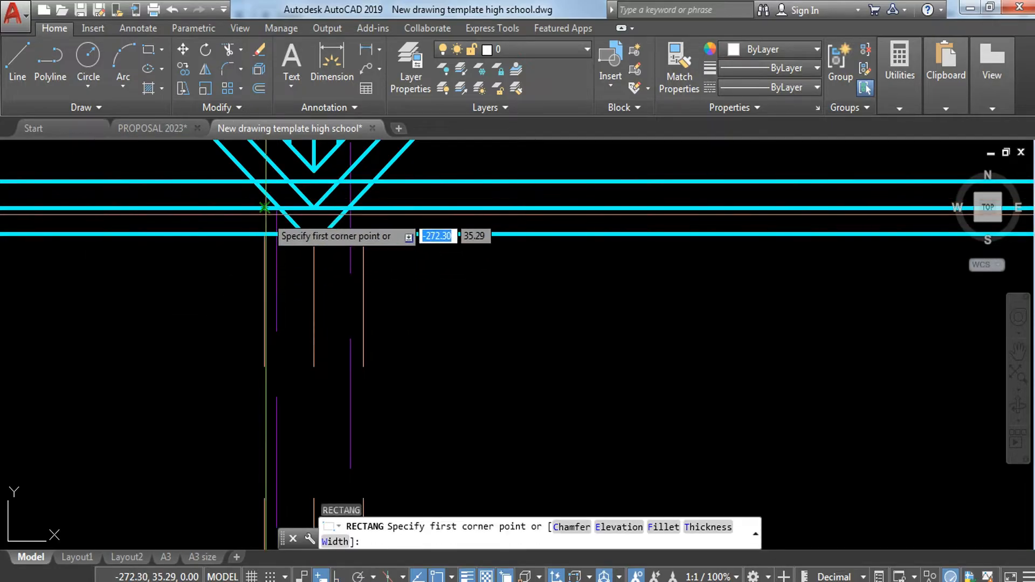
{"action": "left_click", "coordinate": [264, 207]}
{"action": "middle_click_drag", "start_coordinate": [361, 373], "coordinate": [360, 161]}
{"action": "middle_click_drag", "start_coordinate": [390, 421], "coordinate": [390, 255]}
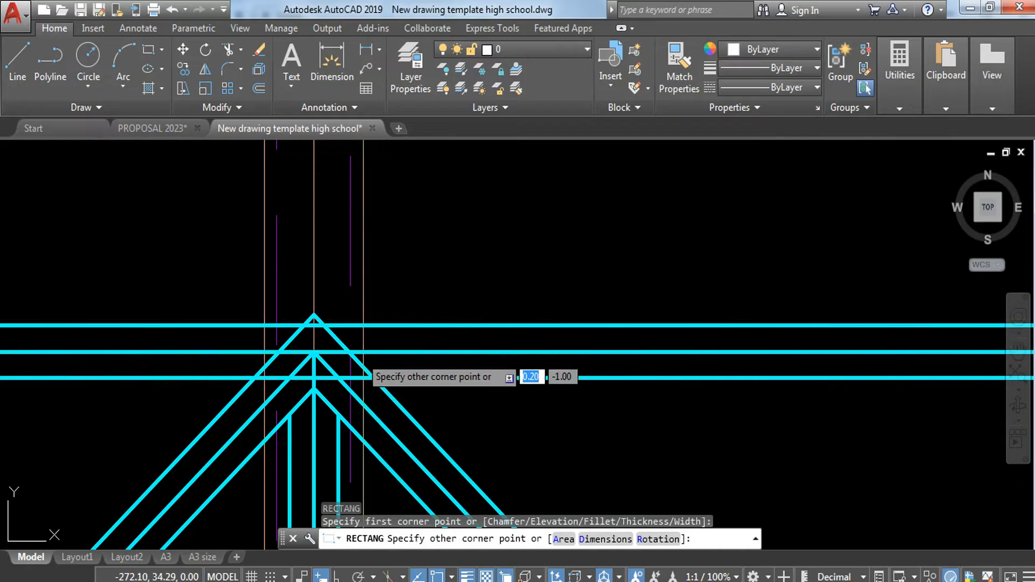
{"action": "key", "text": "Escape"}
- Erase the two offset centre lines on either side of the ridge rectangle
{"action": "left_click", "coordinate": [365, 461]}
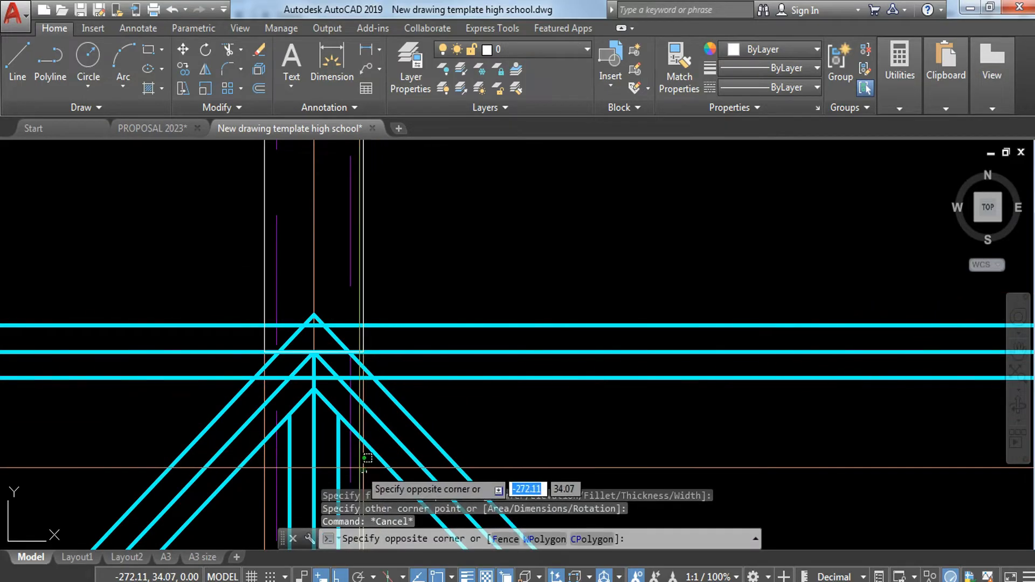
{"action": "left_click", "coordinate": [360, 468]}
{"action": "type", "text": "e"}
{"action": "key", "text": "Return"}
{"action": "left_click", "coordinate": [268, 474]}
{"action": "left_click", "coordinate": [248, 498]}
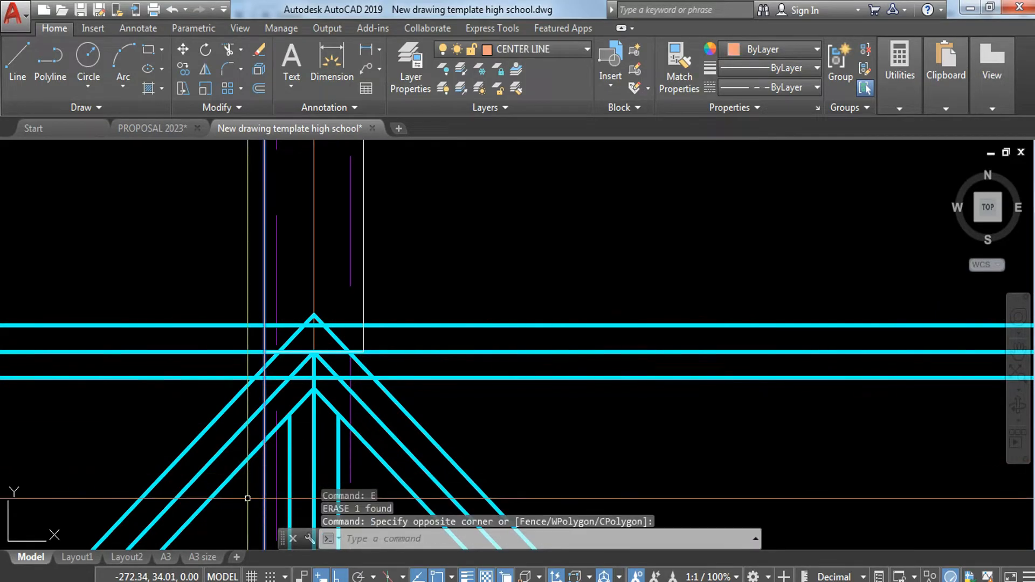
{"action": "key", "text": "Escape"}
{"action": "scroll", "coordinate": [451, 411], "scroll_direction": "down", "scroll_amount": 4}
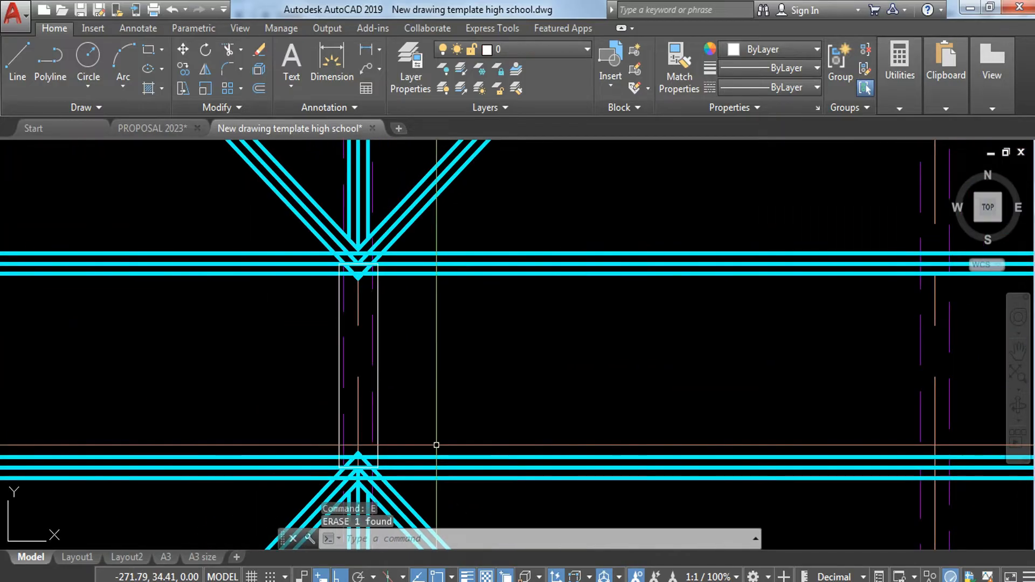
- Offset the ridge rectangle outward by 0.6
{"action": "type", "text": "o"}
{"action": "key", "text": "Return"}
{"action": "type", "text": ".6"}
{"action": "key", "text": "Return"}
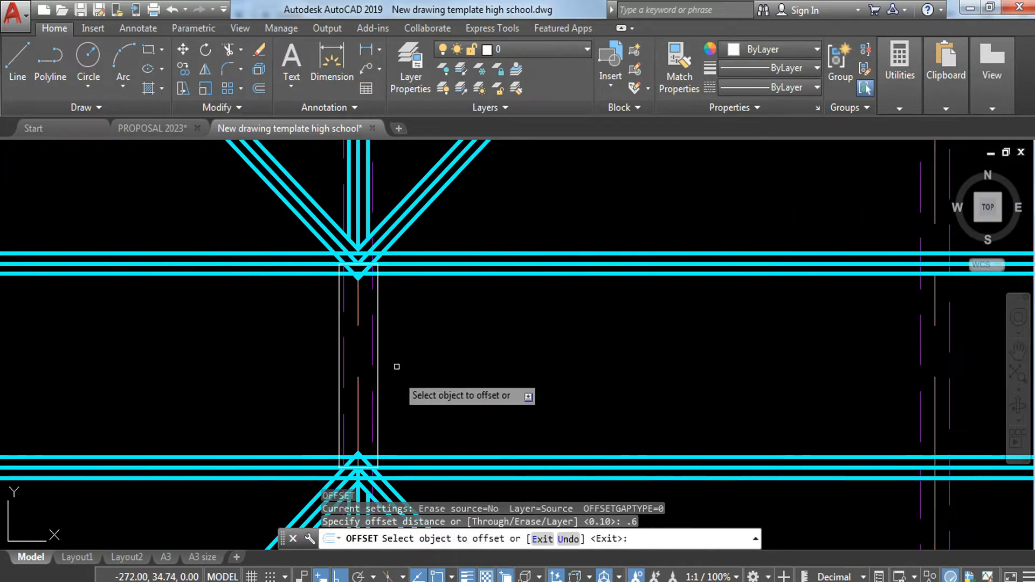
{"action": "left_click", "coordinate": [379, 325]}
{"action": "left_click", "coordinate": [584, 293]}
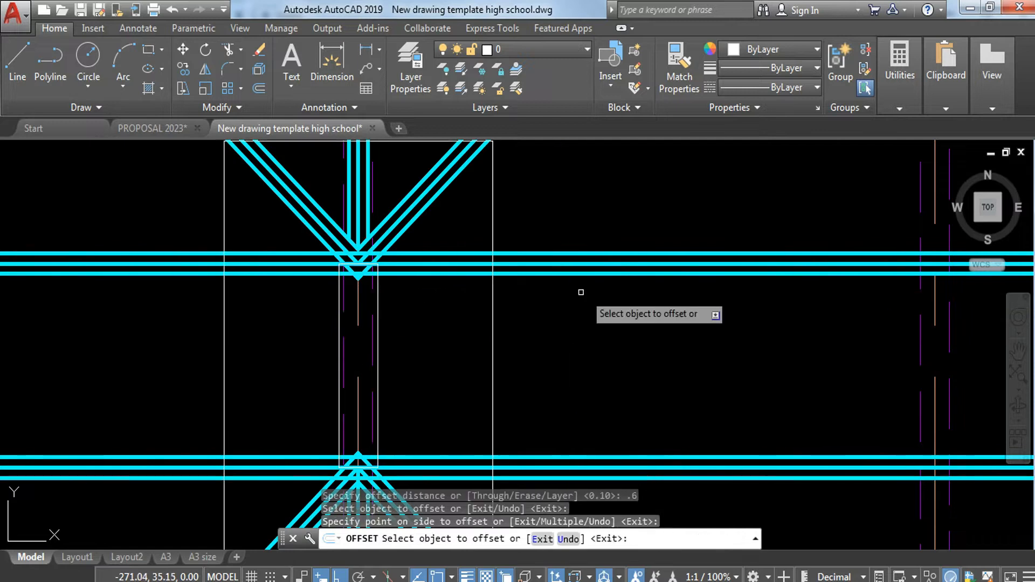
- Offset each newest rectangle outward by 0.6 in succession to lay out concentric purlin lines out towards the gutter
{"action": "scroll", "coordinate": [584, 293], "scroll_direction": "down", "scroll_amount": 4}
{"action": "left_click", "coordinate": [550, 324]}
{"action": "left_click", "coordinate": [613, 327]}
{"action": "left_click", "coordinate": [595, 327]}
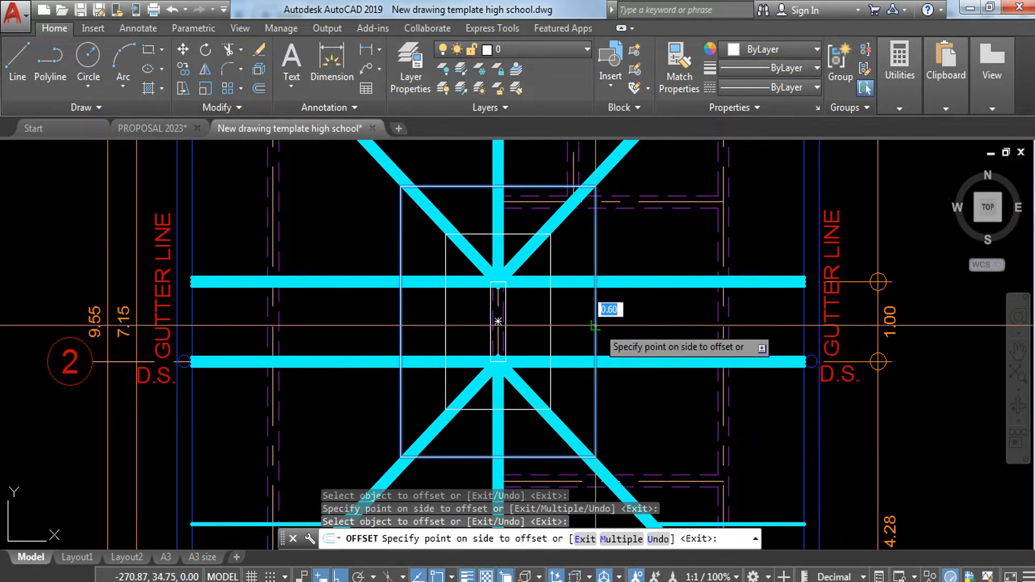
{"action": "left_click", "coordinate": [656, 328]}
{"action": "left_click", "coordinate": [639, 323]}
{"action": "left_click", "coordinate": [699, 329]}
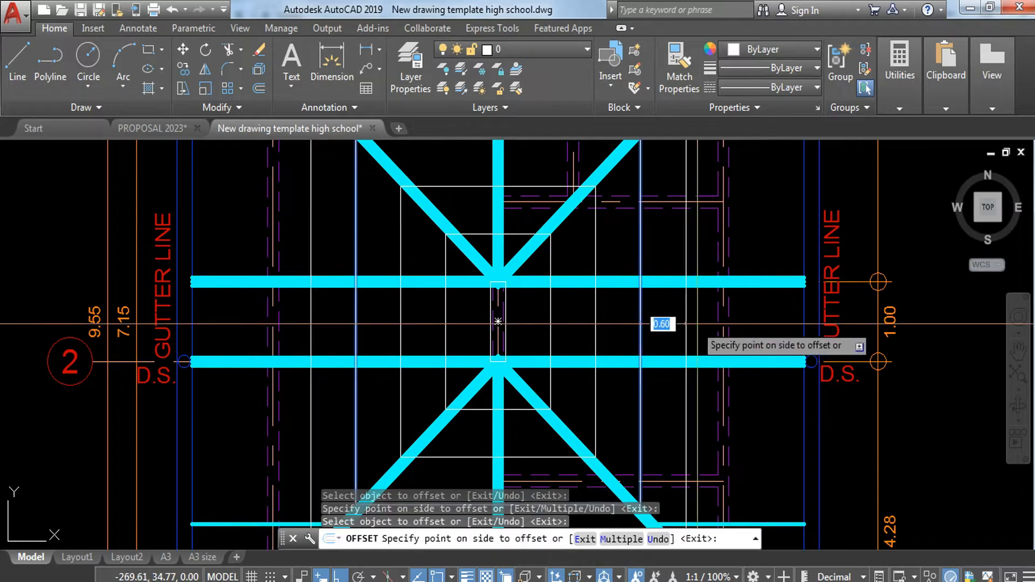
{"action": "left_click", "coordinate": [688, 334]}
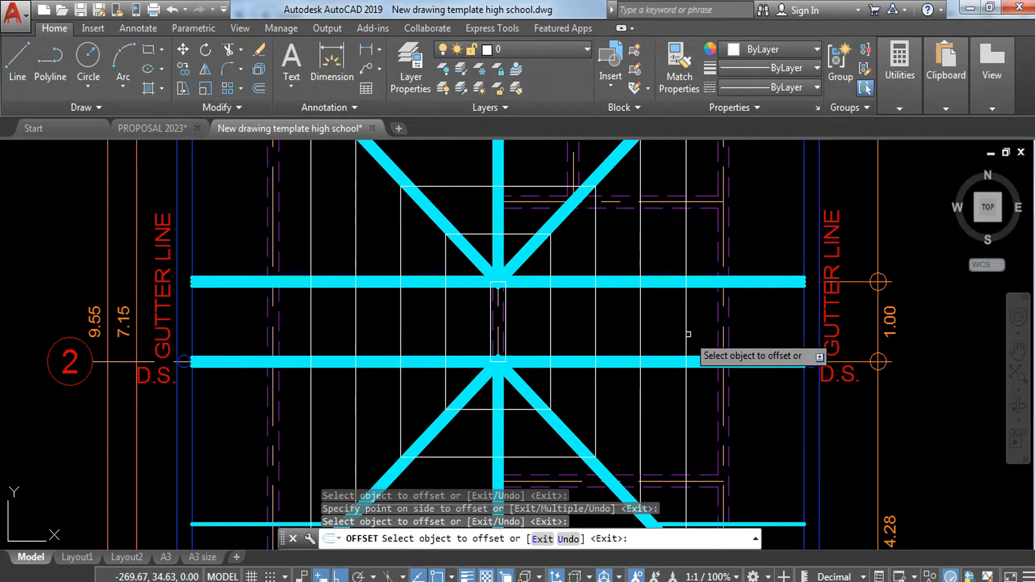
{"action": "left_click", "coordinate": [686, 342]}
{"action": "left_click", "coordinate": [766, 338]}
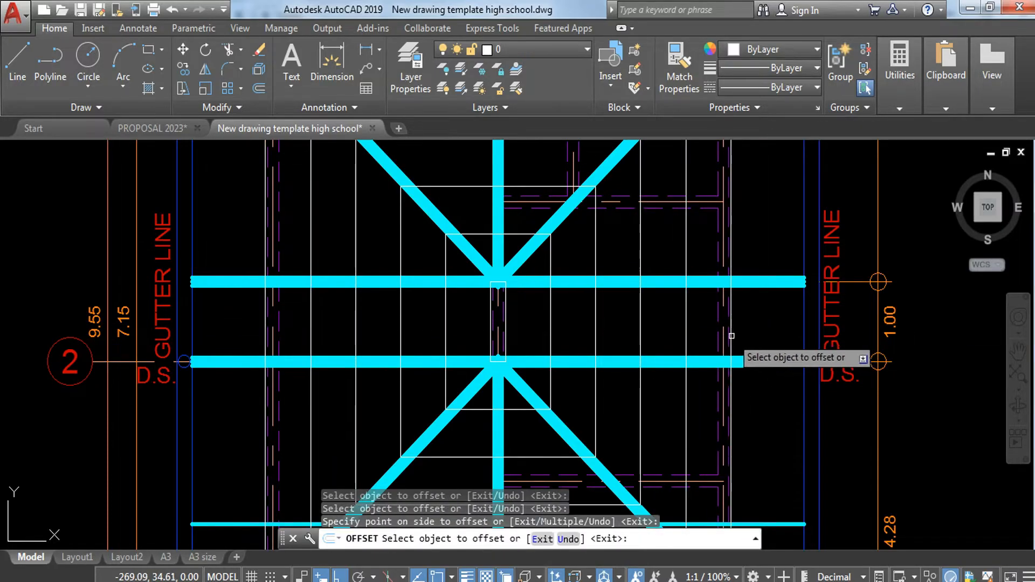
{"action": "scroll", "coordinate": [732, 335], "scroll_direction": "up", "scroll_amount": 4}
{"action": "left_click", "coordinate": [738, 295]}
{"action": "left_click", "coordinate": [858, 316]}
{"action": "scroll", "coordinate": [796, 315], "scroll_direction": "down", "scroll_amount": 4}
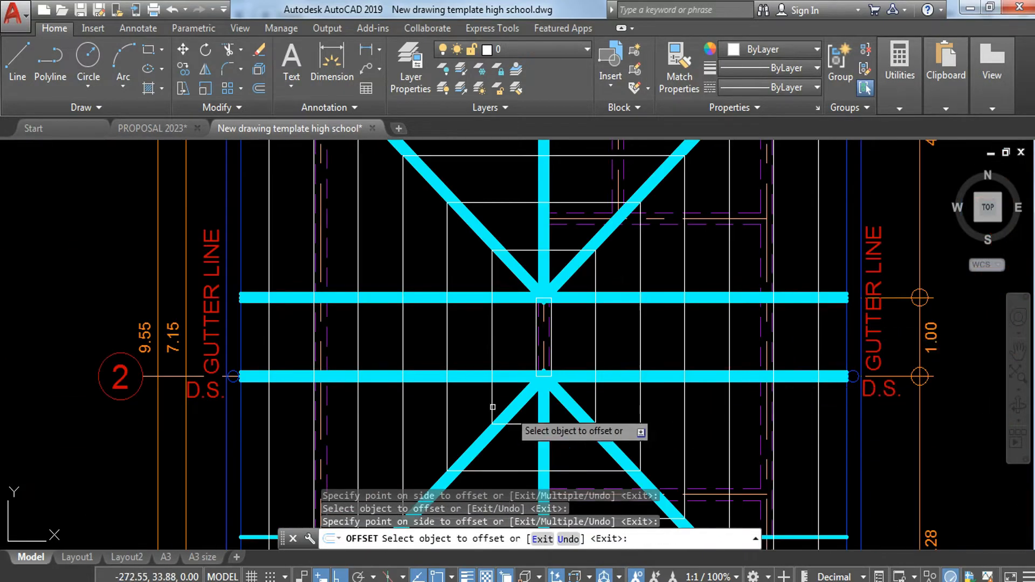
{"action": "key", "text": "Escape"}
{"action": "key", "text": "Escape"}
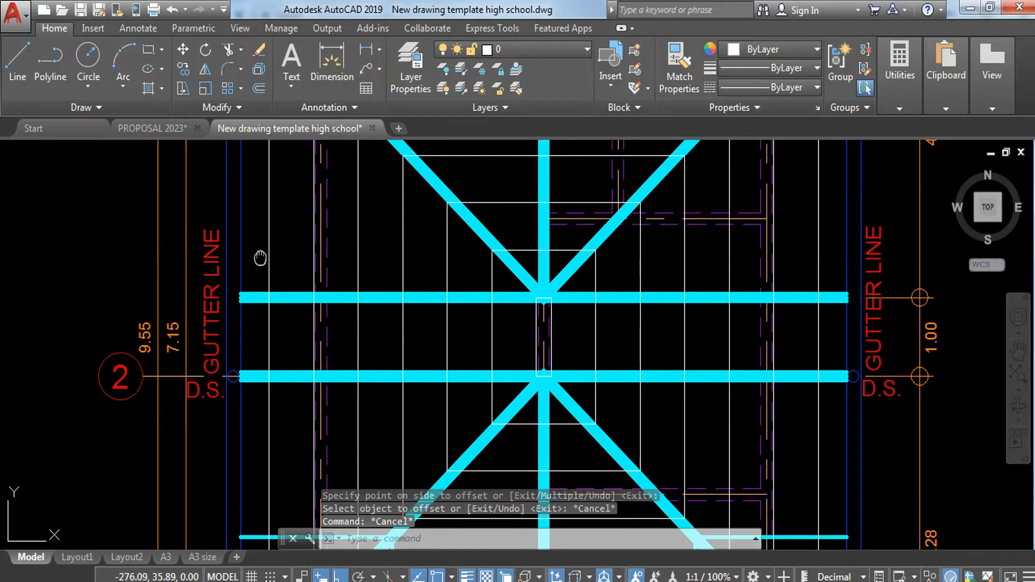
- Draw a rectangle over the inner gutter outline, from its north-west corner to its south-east corner at the hip rafter ends
{"action": "middle_click_drag", "start_coordinate": [259, 196], "coordinate": [288, 320]}
{"action": "key", "text": "Escape"}
{"action": "middle_click_drag", "start_coordinate": [283, 251], "coordinate": [296, 389]}
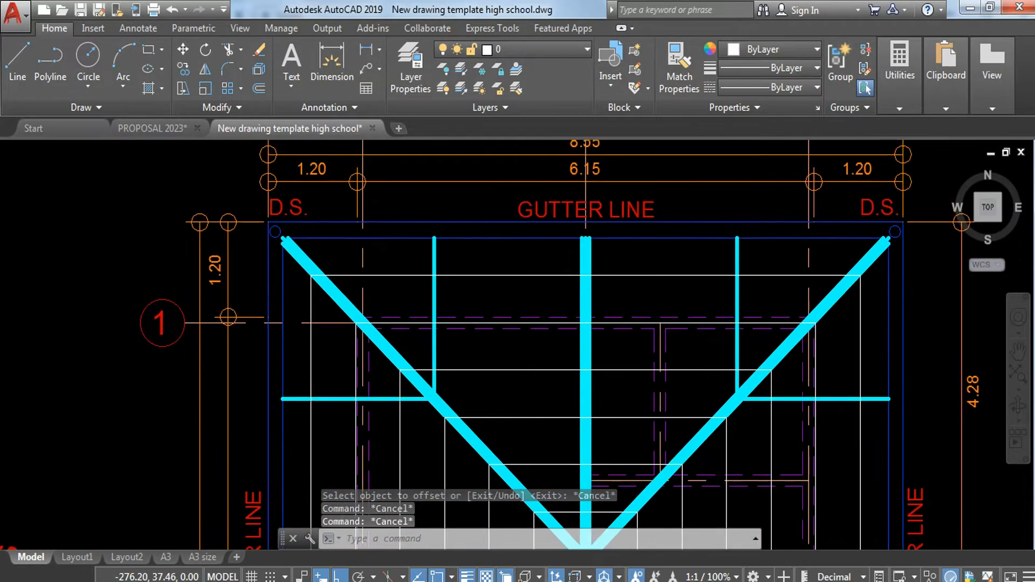
{"action": "scroll", "coordinate": [341, 266], "scroll_direction": "up", "scroll_amount": 4}
{"action": "type", "text": "RE"}
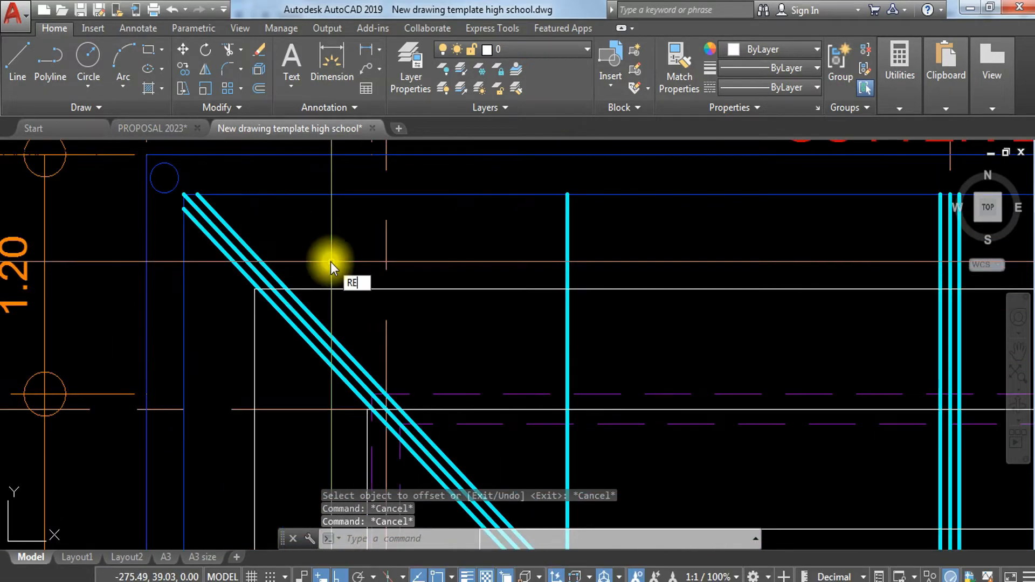
{"action": "type", "text": "rec"}
{"action": "key", "text": "Return"}
{"action": "left_click", "coordinate": [164, 178]}
{"action": "scroll", "coordinate": [163, 178], "scroll_direction": "down", "scroll_amount": 6}
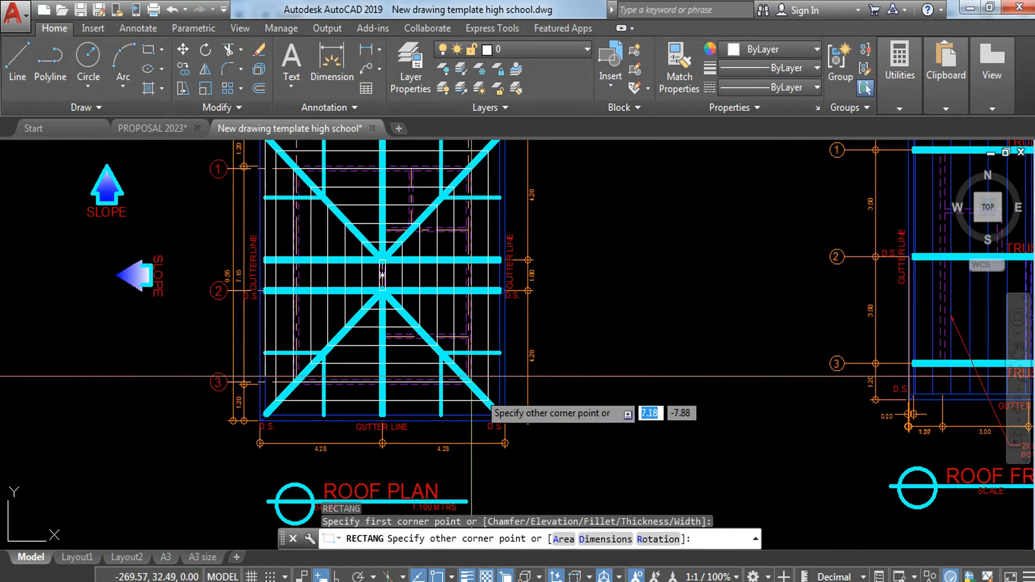
{"action": "scroll", "coordinate": [472, 376], "scroll_direction": "up", "scroll_amount": 8}
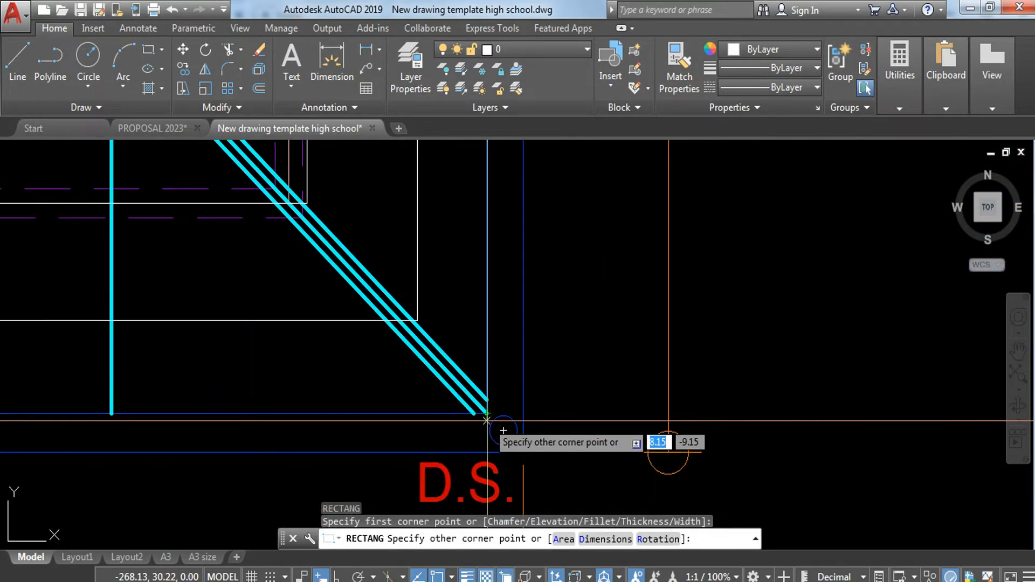
{"action": "key", "text": "Escape"}
{"action": "scroll", "coordinate": [416, 381], "scroll_direction": "down", "scroll_amount": 4}
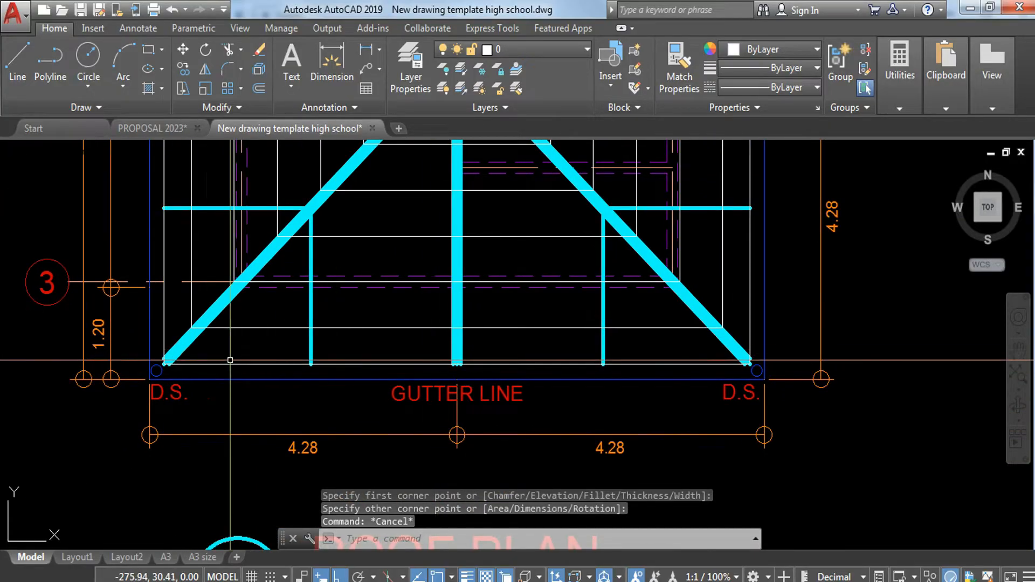
{"action": "key", "text": "Escape"}
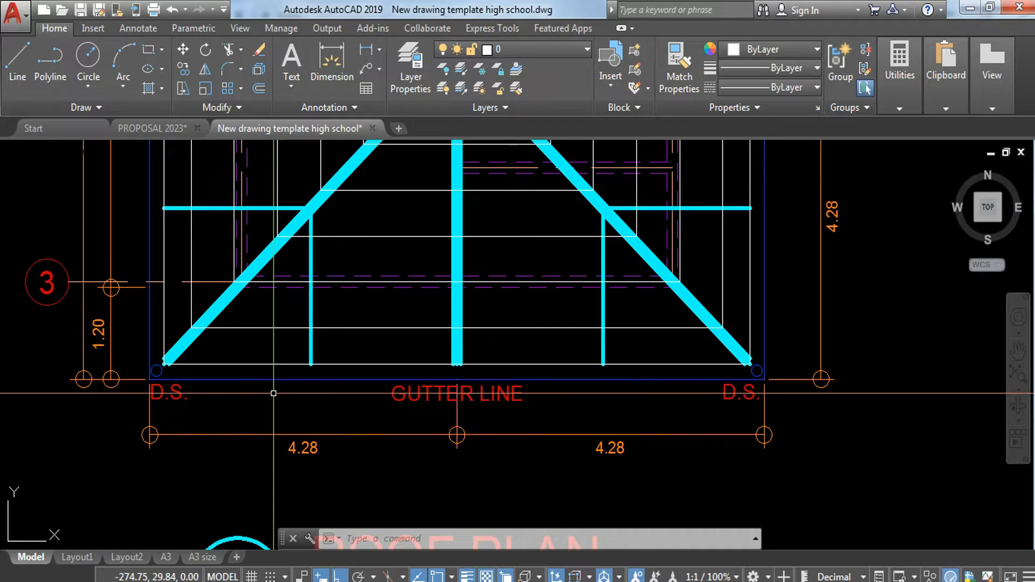
- Offset the rectangle on the inner gutter outline inward by 0.05
{"action": "key", "text": "Return"}
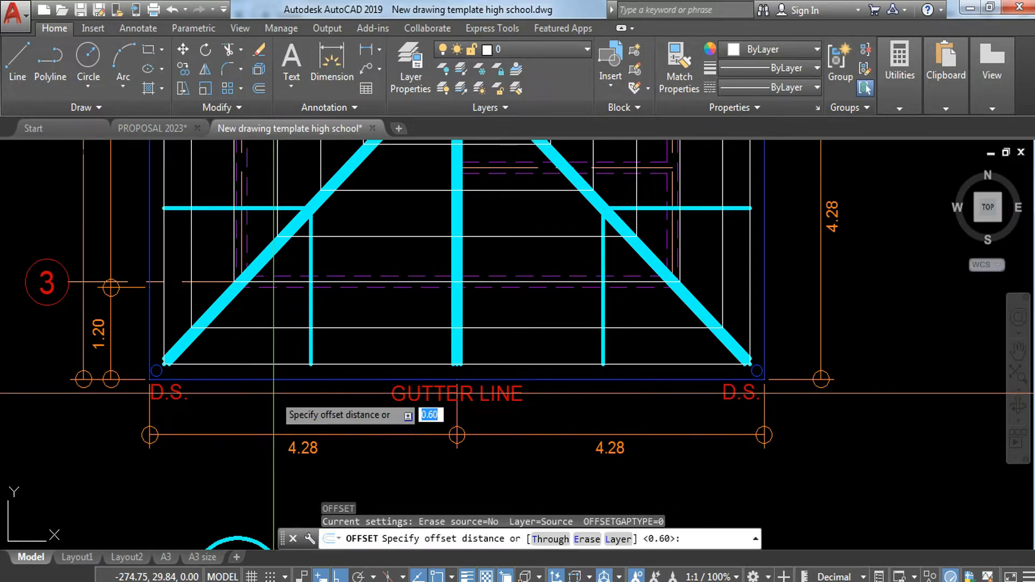
{"action": "type", "text": ".05"}
{"action": "key", "text": "Return"}
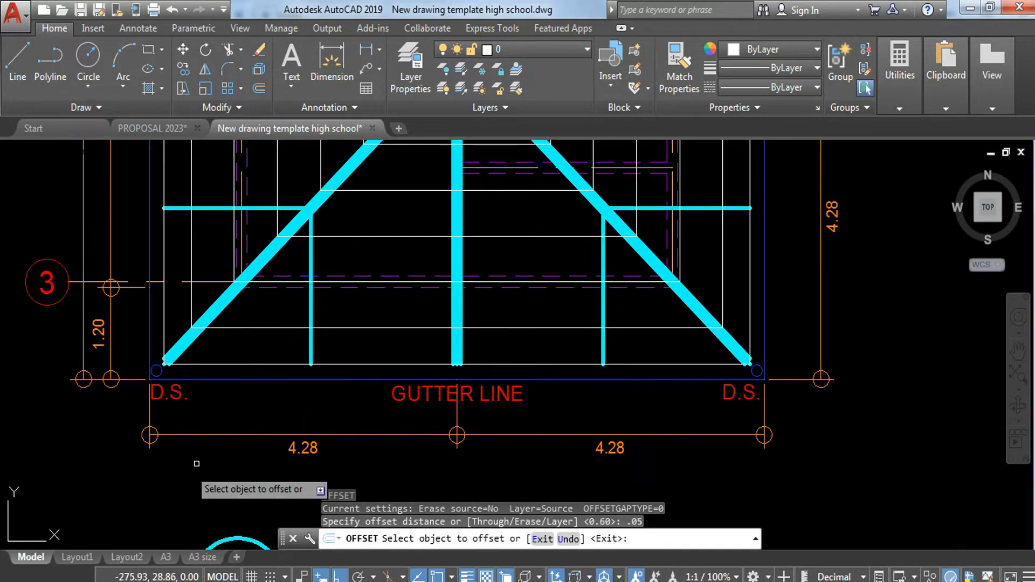
{"action": "left_click", "coordinate": [239, 362]}
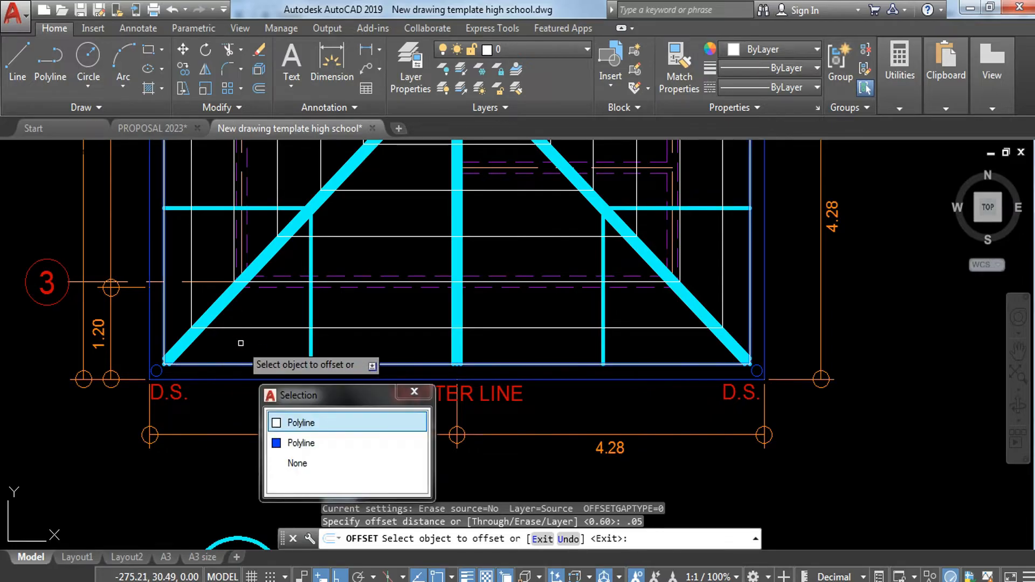
{"action": "left_click", "coordinate": [243, 339]}
{"action": "key", "text": "Escape"}
{"action": "scroll", "coordinate": [210, 369], "scroll_direction": "up", "scroll_amount": 4}
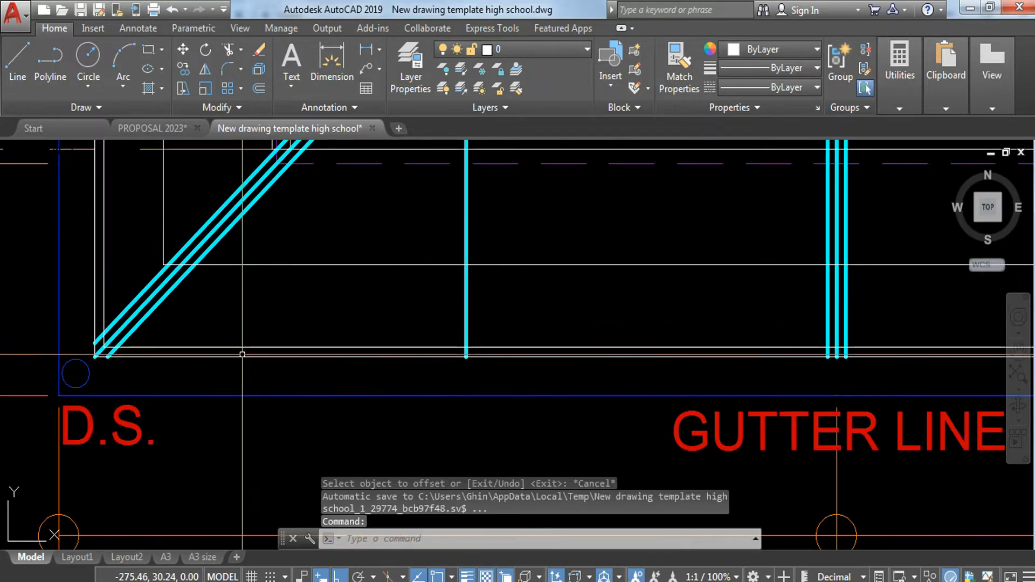
- Erase the source rectangle lying on the inner gutter outline, keeping its inward offset copy
{"action": "left_click", "coordinate": [241, 355]}
{"action": "type", "text": "E"}
{"action": "key", "text": "Return"}
{"action": "scroll", "coordinate": [205, 392], "scroll_direction": "down", "scroll_amount": 4}
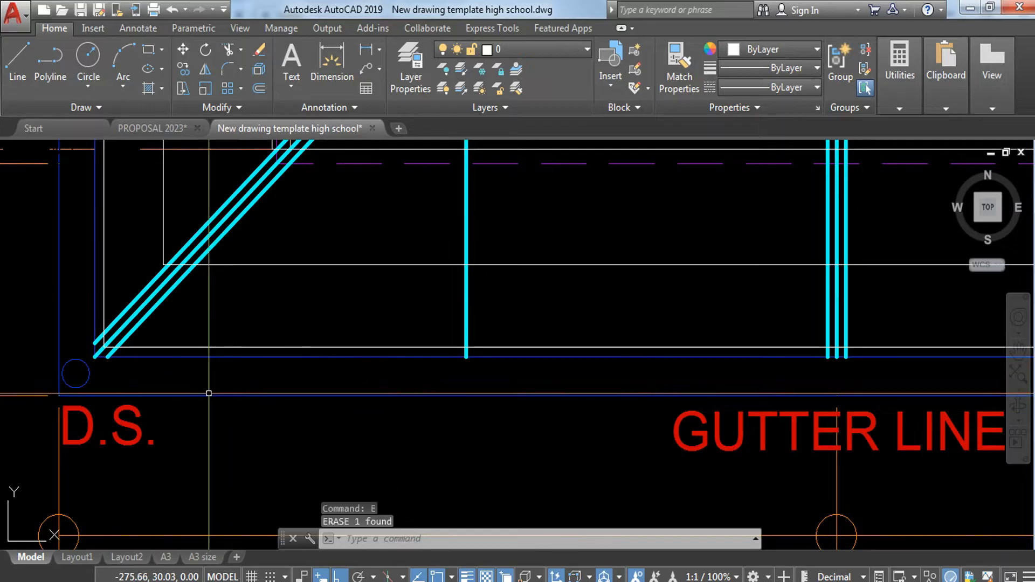
- Put the white concentric purlin rectangles between the ridge and the outermost rectangle on the FINE LINES layer
{"action": "middle_click_drag", "start_coordinate": [419, 209], "coordinate": [416, 323]}
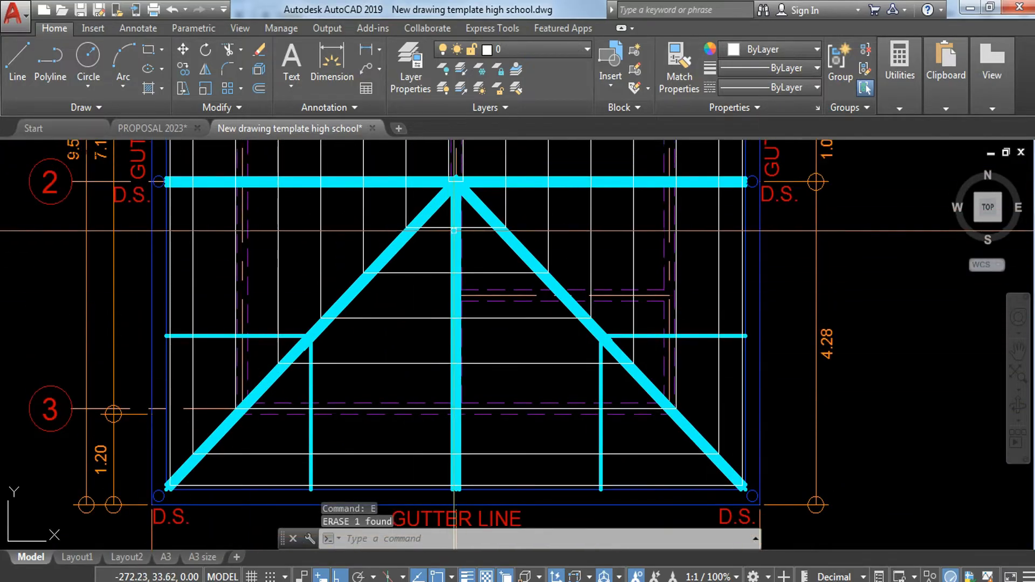
{"action": "left_click", "coordinate": [444, 218]}
{"action": "left_click", "coordinate": [438, 326]}
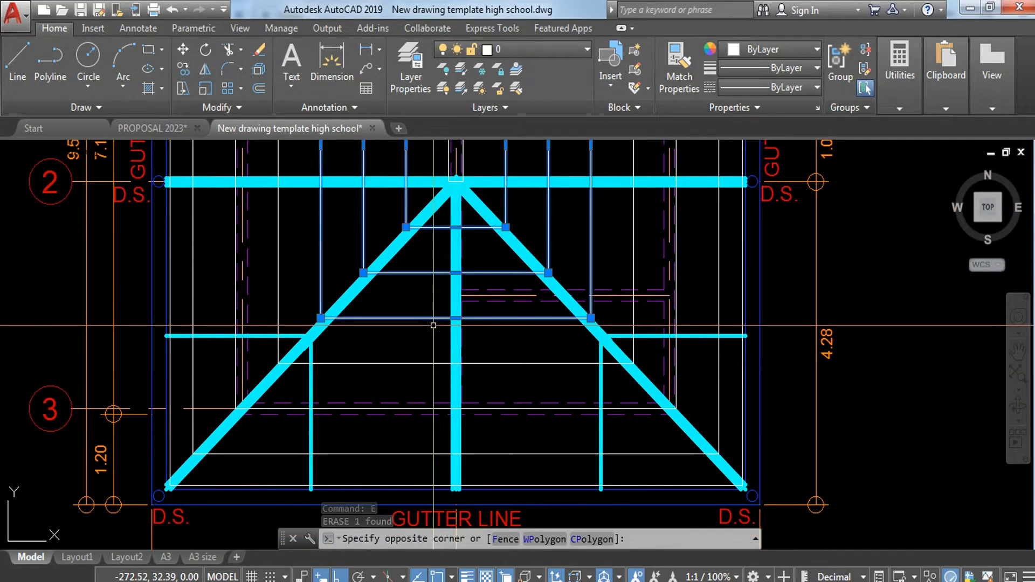
{"action": "left_click", "coordinate": [428, 345]}
{"action": "left_click", "coordinate": [405, 369]}
{"action": "left_click", "coordinate": [418, 423]}
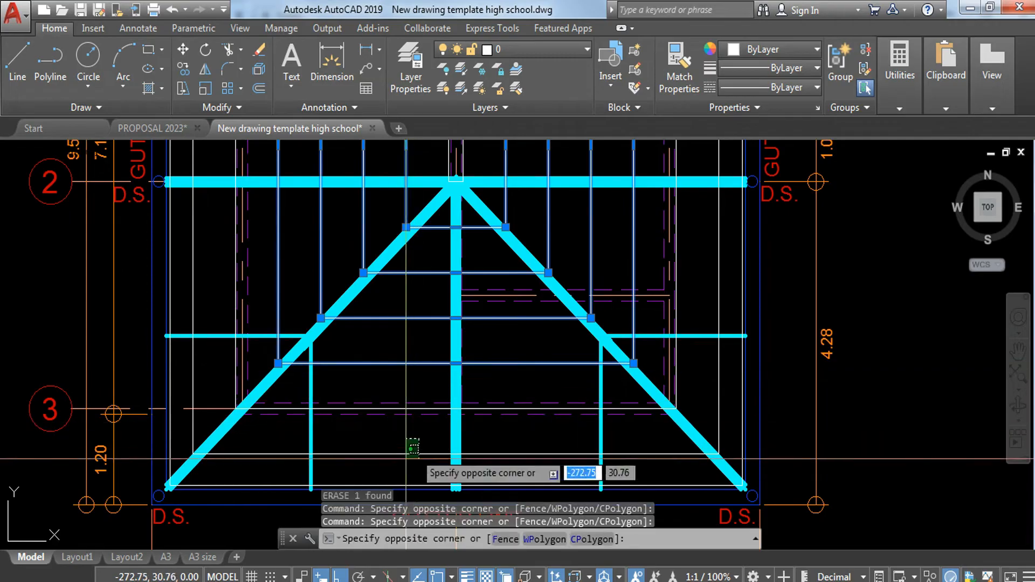
{"action": "left_click", "coordinate": [408, 460]}
{"action": "scroll", "coordinate": [302, 402], "scroll_direction": "up", "scroll_amount": 4}
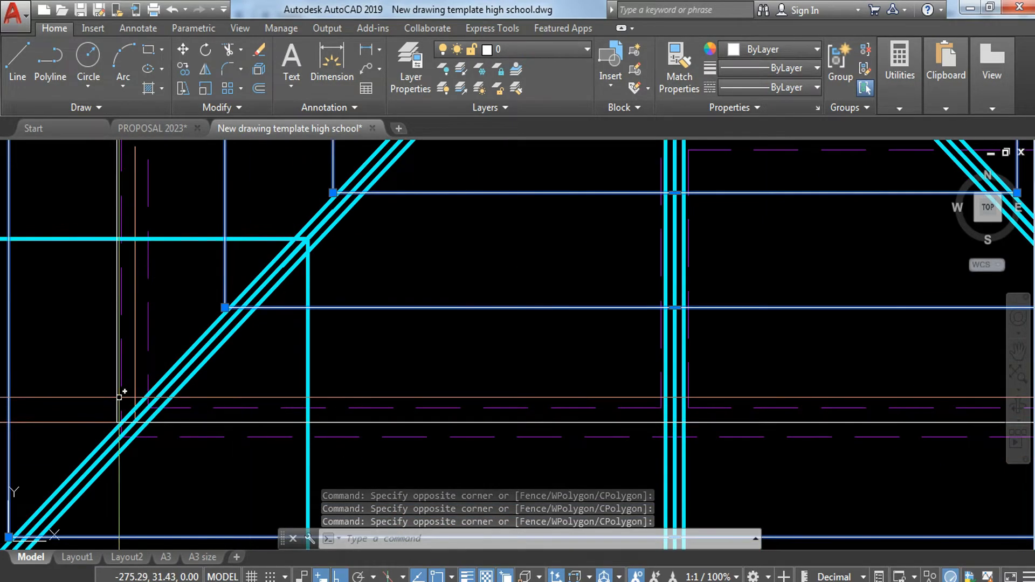
{"action": "left_click", "coordinate": [119, 402]}
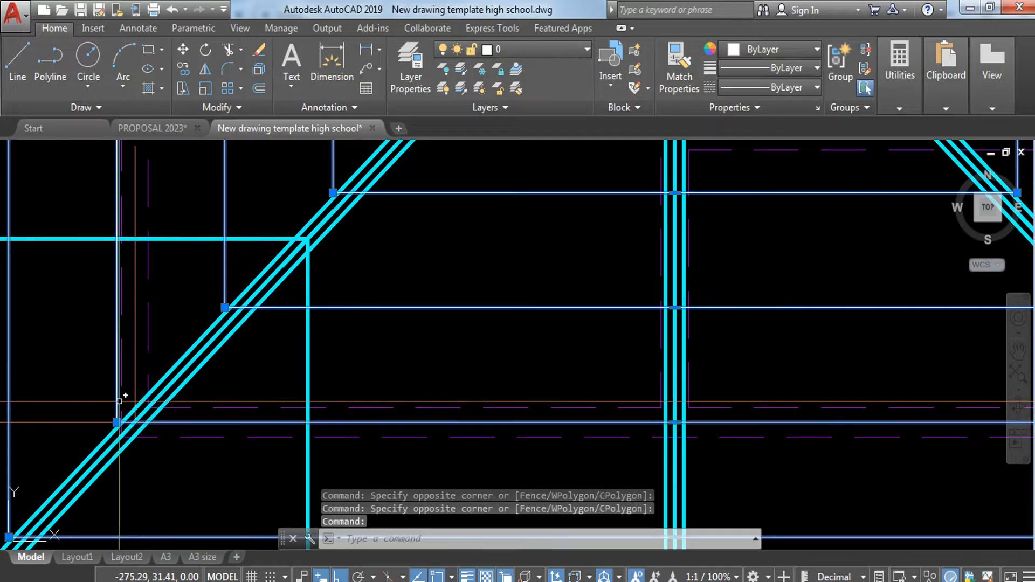
{"action": "left_click", "coordinate": [583, 46]}
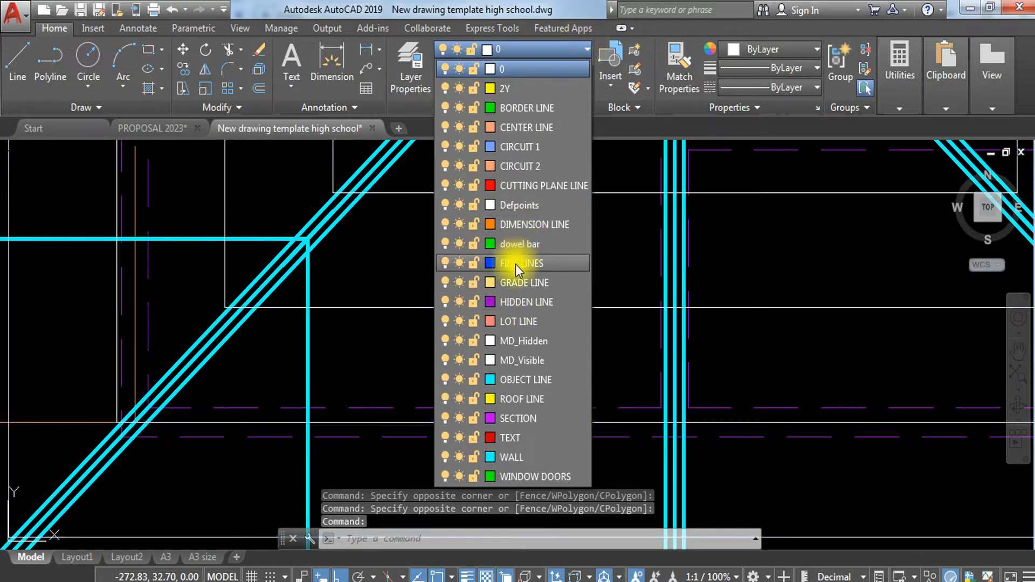
{"action": "left_click", "coordinate": [515, 264]}
{"action": "key", "text": "Escape"}
{"action": "scroll", "coordinate": [525, 263], "scroll_direction": "down", "scroll_amount": 6}
{"action": "middle_click_drag", "start_coordinate": [561, 325], "coordinate": [568, 316]}
{"action": "key", "text": "Escape"}
- Match the outermost white purlin rectangle's properties to those of a blue purlin line
{"action": "scroll", "coordinate": [475, 345], "scroll_direction": "up", "scroll_amount": 4}
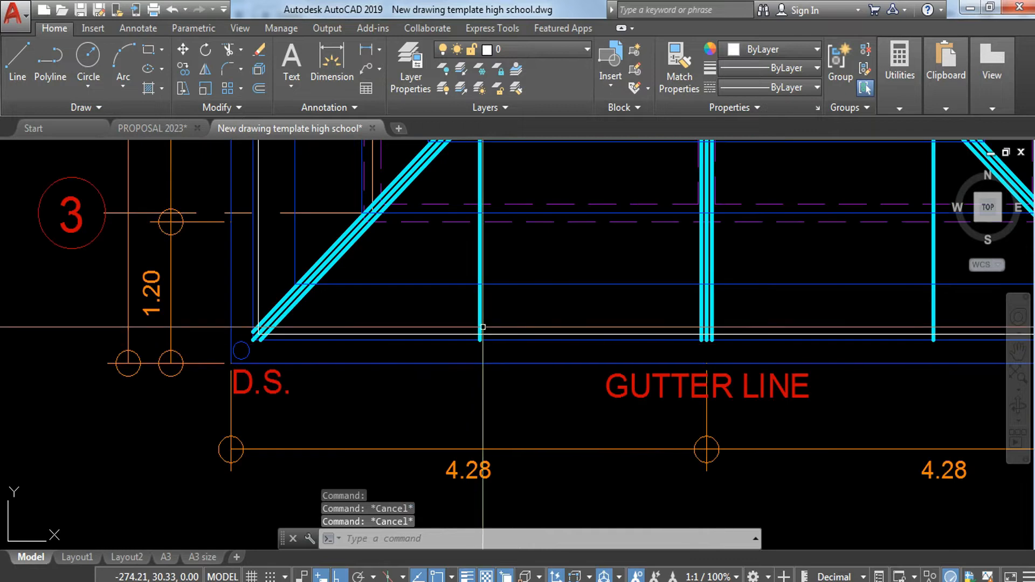
{"action": "key", "text": "Return"}
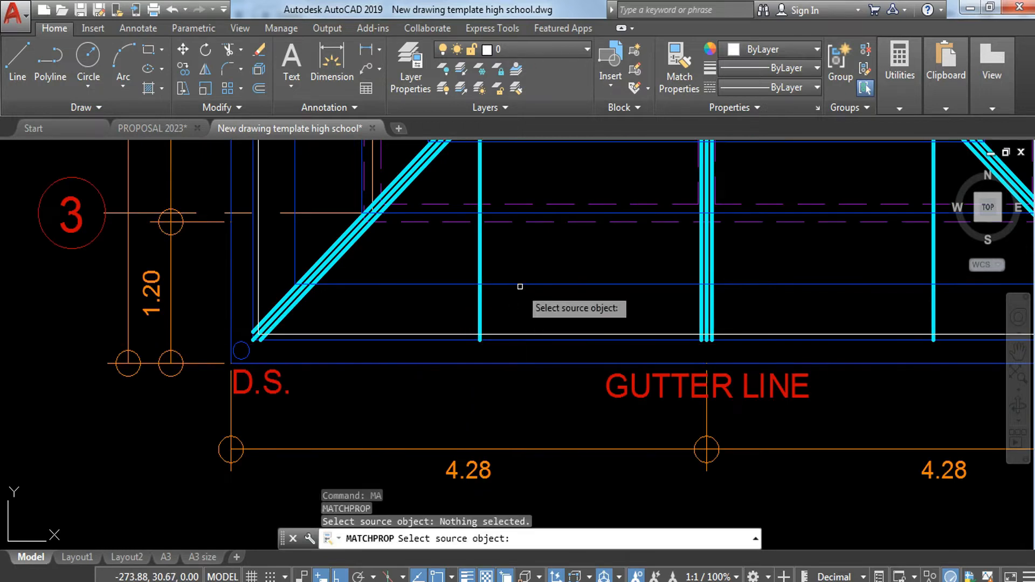
{"action": "left_click", "coordinate": [527, 284]}
{"action": "scroll", "coordinate": [520, 348], "scroll_direction": "up", "scroll_amount": 2}
{"action": "left_click", "coordinate": [521, 316]}
{"action": "left_click", "coordinate": [502, 332]}
{"action": "scroll", "coordinate": [502, 333], "scroll_direction": "down", "scroll_amount": 4}
{"action": "key", "text": "Escape"}
{"action": "middle_click_drag", "start_coordinate": [636, 200], "coordinate": [438, 448]}
{"action": "key", "text": "Escape"}
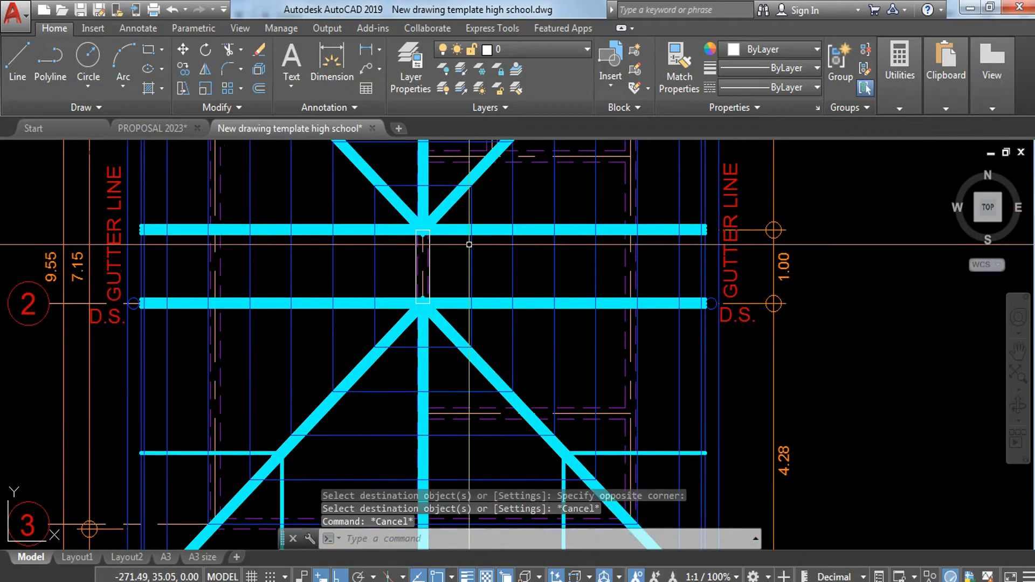
- Match the white ridge rectangle between the two horizontal rafters to the properties of a blue purlin line
{"action": "scroll", "coordinate": [451, 237], "scroll_direction": "up", "scroll_amount": 2}
{"action": "type", "text": "ma"}
{"action": "key", "text": "Return"}
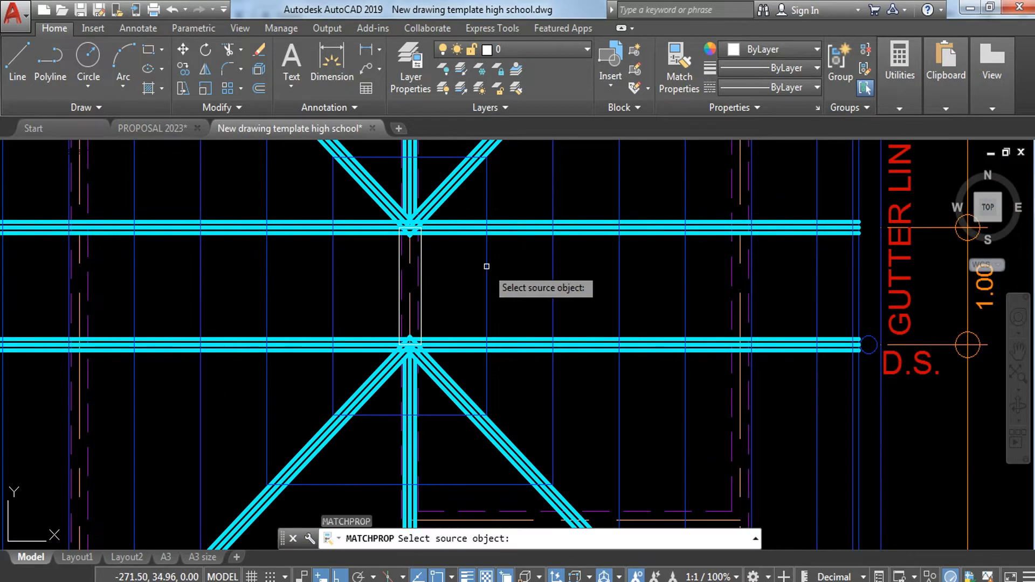
{"action": "left_click", "coordinate": [486, 261]}
{"action": "scroll", "coordinate": [406, 283], "scroll_direction": "up", "scroll_amount": 5}
{"action": "left_click", "coordinate": [451, 256]}
{"action": "scroll", "coordinate": [450, 270], "scroll_direction": "down", "scroll_amount": 4}
{"action": "key", "text": "Escape"}
{"action": "scroll", "coordinate": [474, 339], "scroll_direction": "down", "scroll_amount": 3}
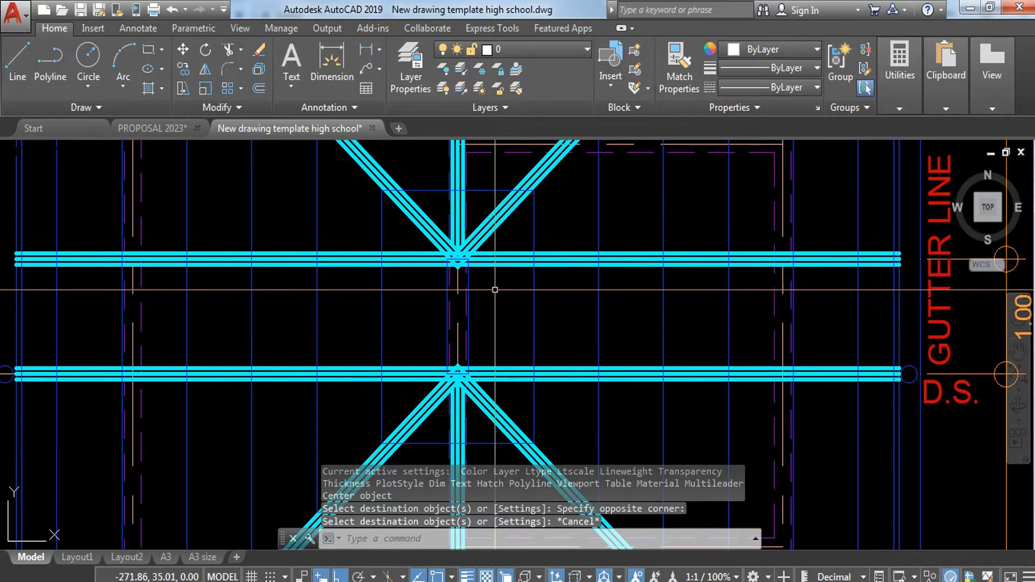
- Erase the west-pointing slope arrow beside the roof plan together with its SLOPE label
{"action": "scroll", "coordinate": [475, 287], "scroll_direction": "down", "scroll_amount": 4}
{"action": "middle_click_drag", "start_coordinate": [562, 285], "coordinate": [528, 279]}
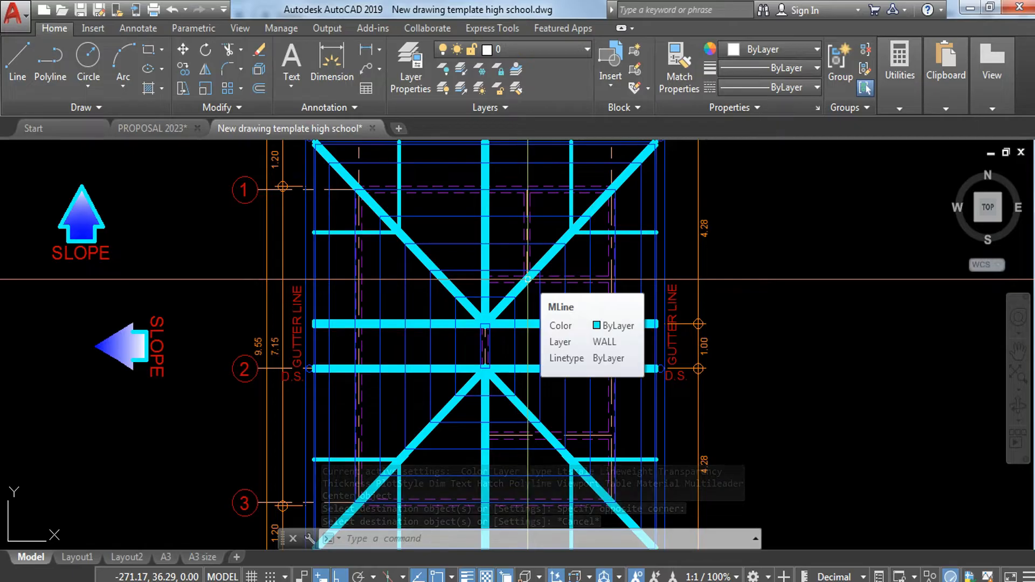
{"action": "scroll", "coordinate": [528, 280], "scroll_direction": "down", "scroll_amount": 2}
{"action": "middle_click_drag", "start_coordinate": [523, 279], "coordinate": [533, 299]}
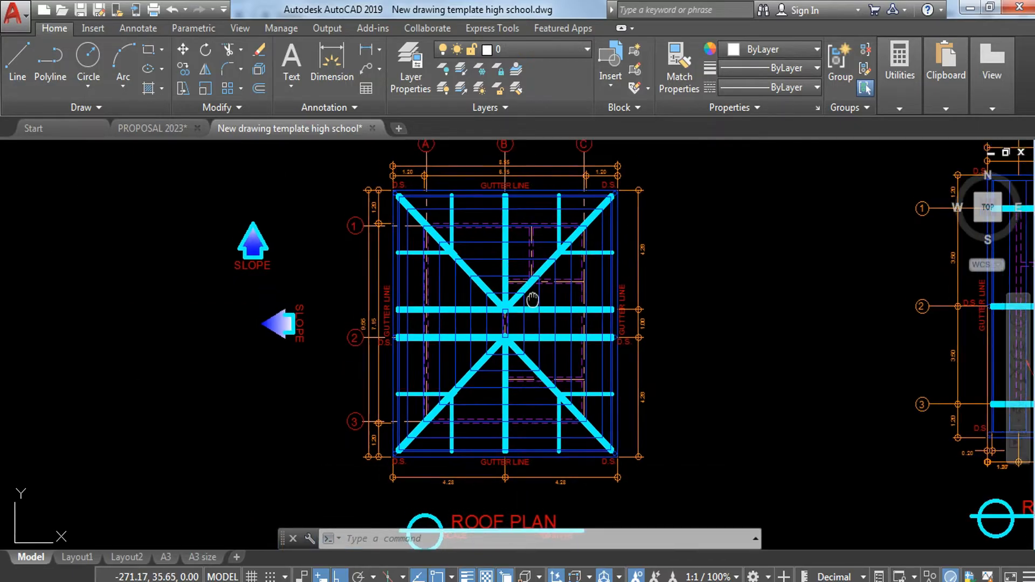
{"action": "scroll", "coordinate": [351, 309], "scroll_direction": "up", "scroll_amount": 2}
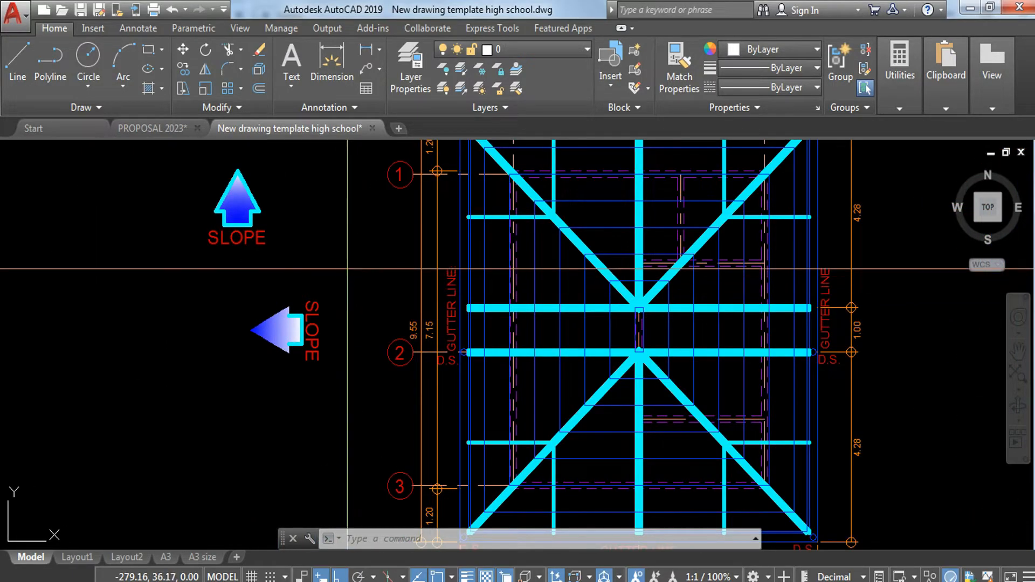
{"action": "left_click", "coordinate": [347, 268]}
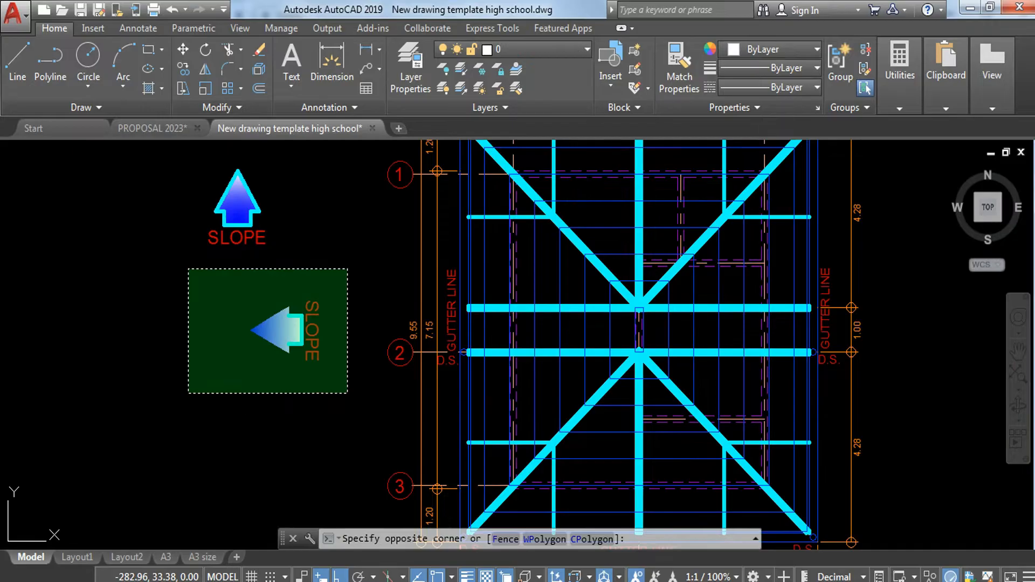
{"action": "left_click", "coordinate": [188, 393]}
{"action": "left_click", "coordinate": [155, 340]}
{"action": "type", "text": "E"}
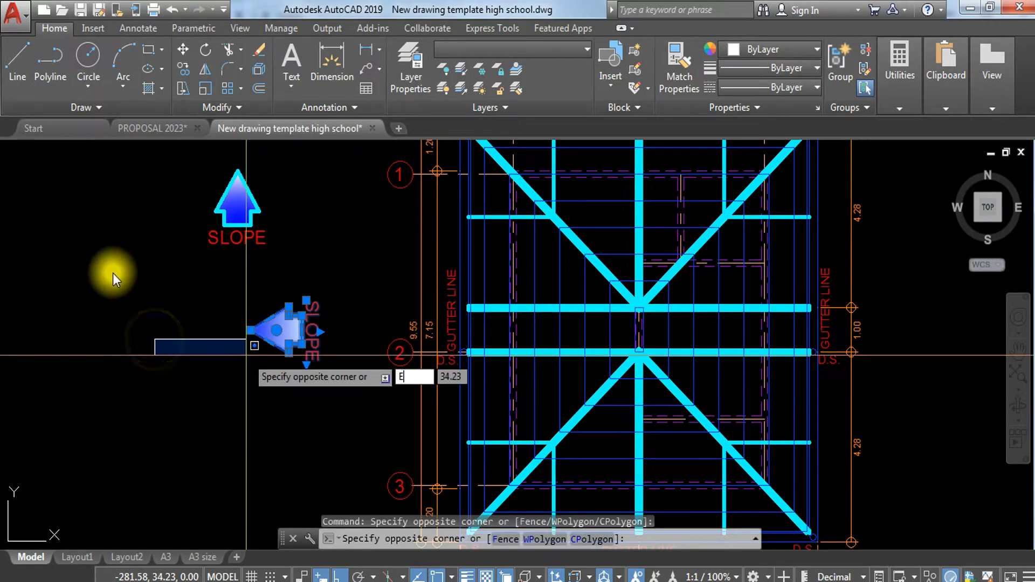
{"action": "key", "text": "Return"}
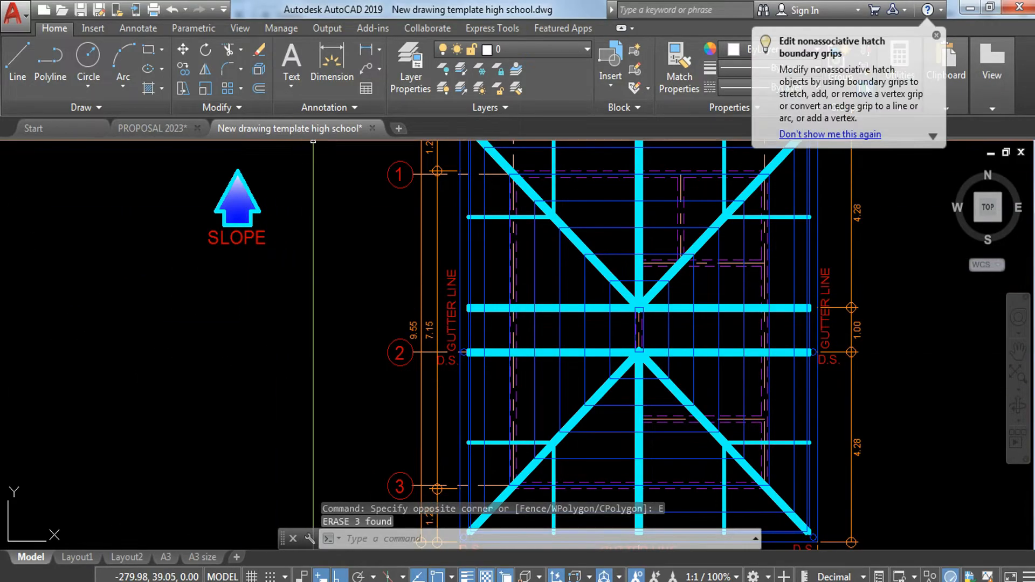
- Erase the remaining north-pointing slope arrow west of the roof plan together with its SLOPE label, and dismiss the hatch grip tip
{"action": "left_click", "coordinate": [289, 161]}
{"action": "left_click", "coordinate": [162, 286]}
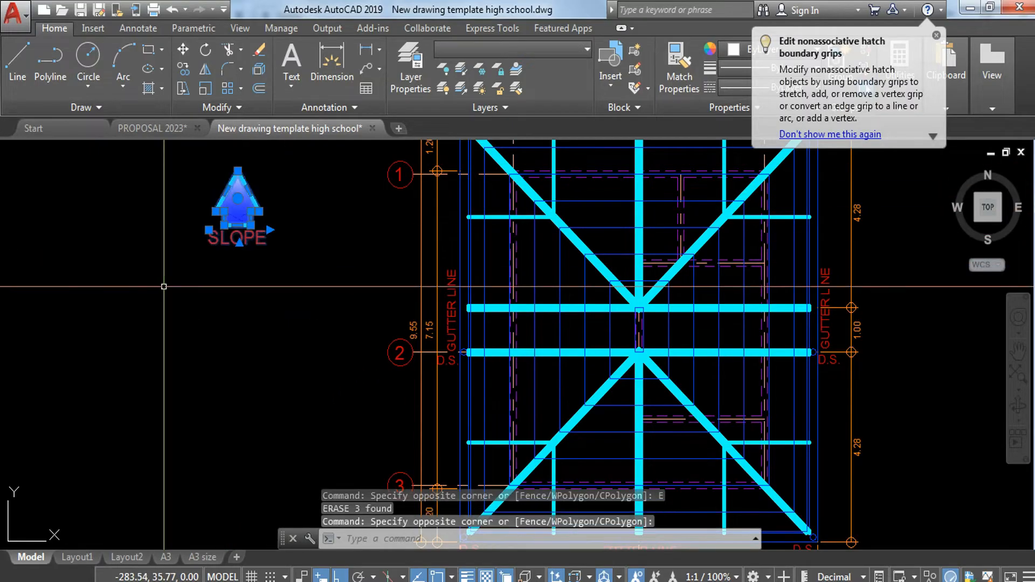
{"action": "type", "text": "E"}
{"action": "key", "text": "Return"}
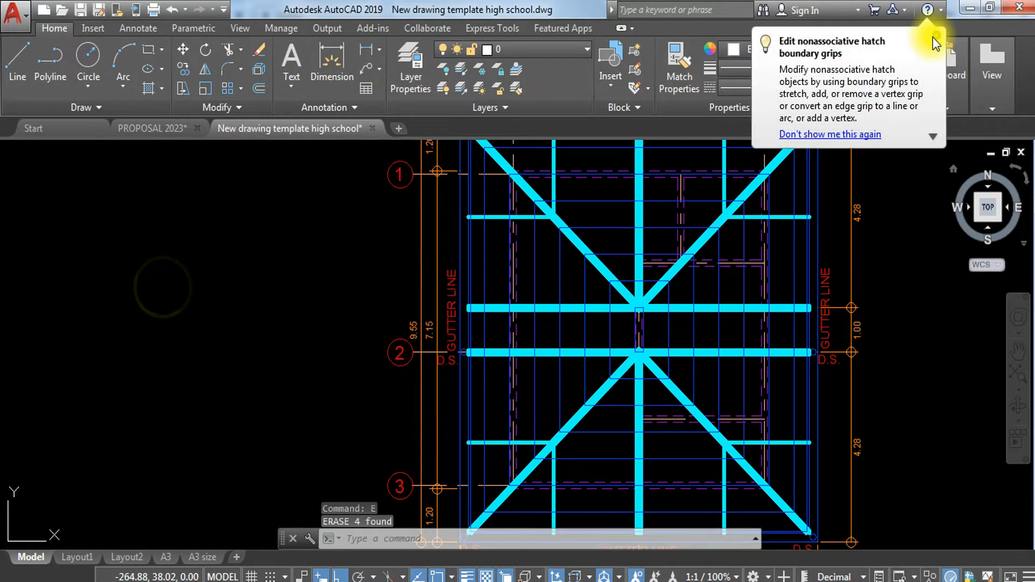
{"action": "left_click", "coordinate": [937, 43]}
- Review the Draft a Roof Framing Plan procedure in the PDF document and compare it with the framing drawing in AutoCAD
{"action": "mouse_move", "coordinate": [696, 352]}
{"action": "middle_mouse_down"}
{"action": "mouse_move", "coordinate": [395, 294]}
{"action": "mouse_move", "coordinate": [407, 314]}
{"action": "mouse_move", "coordinate": [369, 390]}
{"action": "middle_mouse_up"}
{"action": "scroll", "coordinate": [407, 314], "scroll_direction": "down", "scroll_amount": 3}
{"action": "scroll", "coordinate": [393, 312], "scroll_direction": "up", "scroll_amount": 1}
{"action": "left_click", "coordinate": [167, 581]}
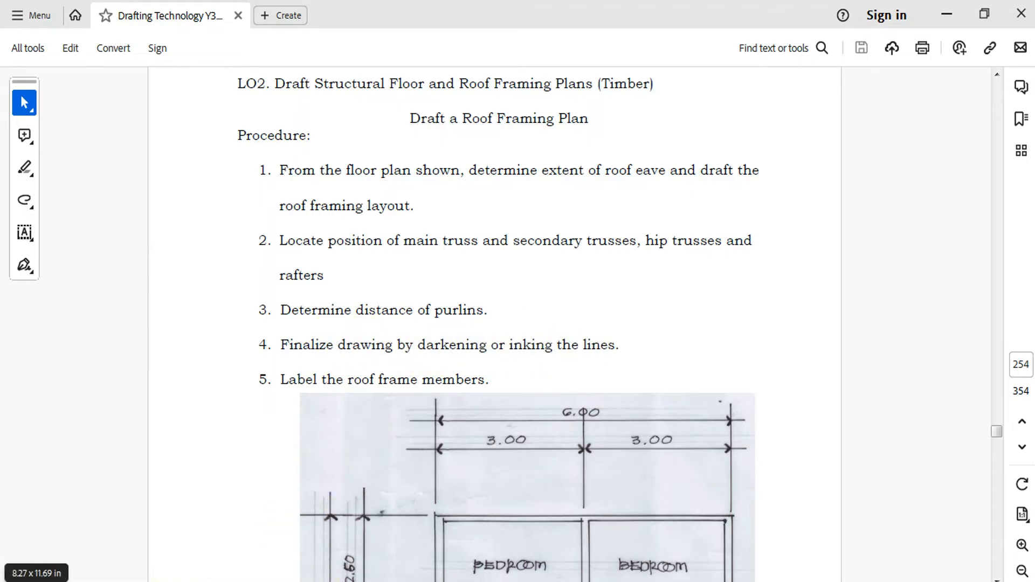
{"action": "mouse_move", "coordinate": [119, 580]}
{"action": "left_click", "coordinate": [278, 528]}
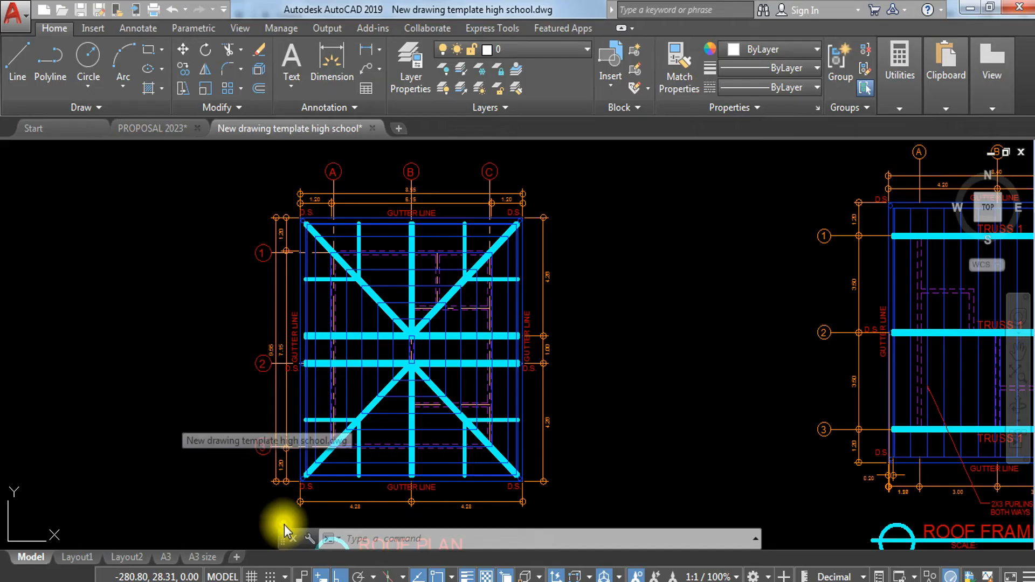
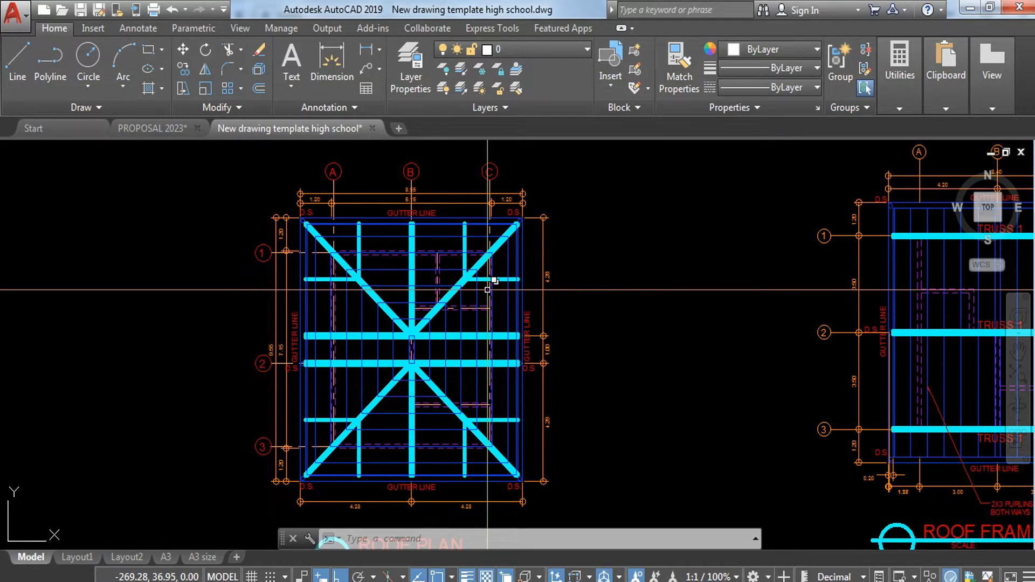
{"action": "scroll", "coordinate": [554, 332], "scroll_direction": "up", "scroll_amount": 3}
{"action": "scroll", "coordinate": [519, 335], "scroll_direction": "down", "scroll_amount": 2}
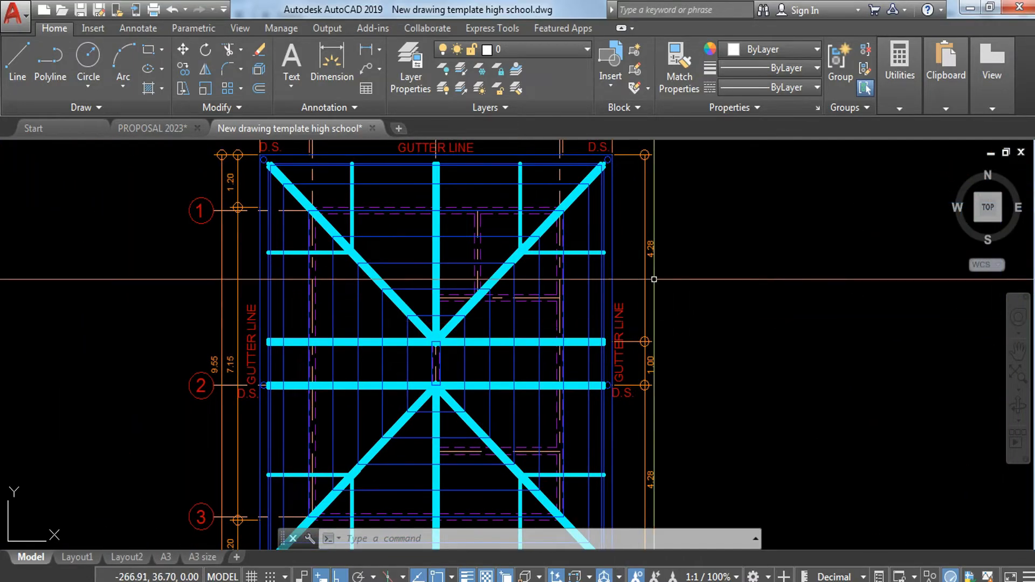
{"action": "scroll", "coordinate": [654, 279], "scroll_direction": "down", "scroll_amount": 3}
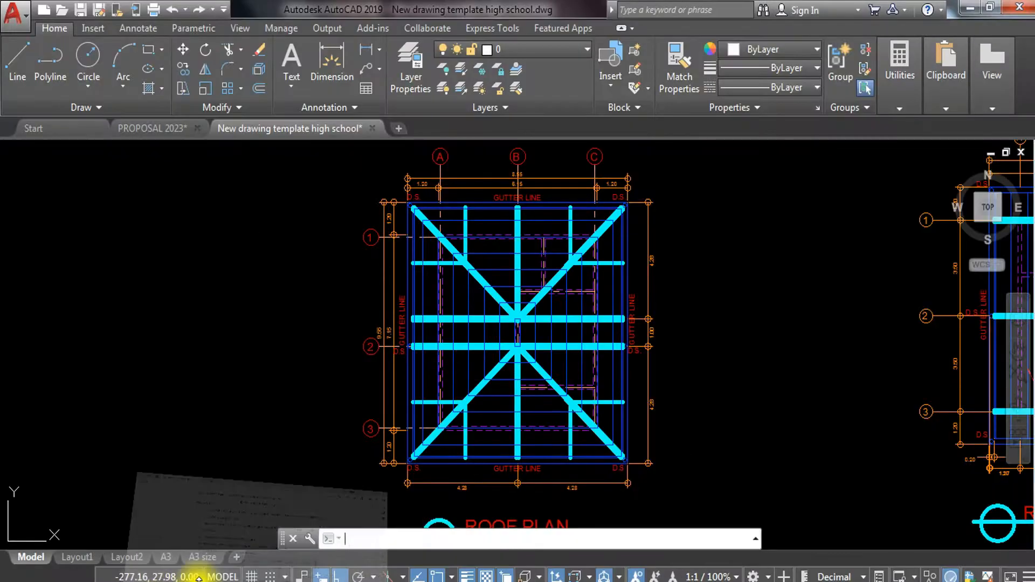
- Add the multiline text TRUSS 1 with a height of 0.25 in the empty area east of the roof plan
{"action": "scroll", "coordinate": [431, 345], "scroll_direction": "up", "scroll_amount": 3}
{"action": "middle_click_drag", "start_coordinate": [516, 412], "coordinate": [453, 359]}
{"action": "middle_click_drag", "start_coordinate": [753, 408], "coordinate": [529, 367]}
{"action": "type", "text": "T"}
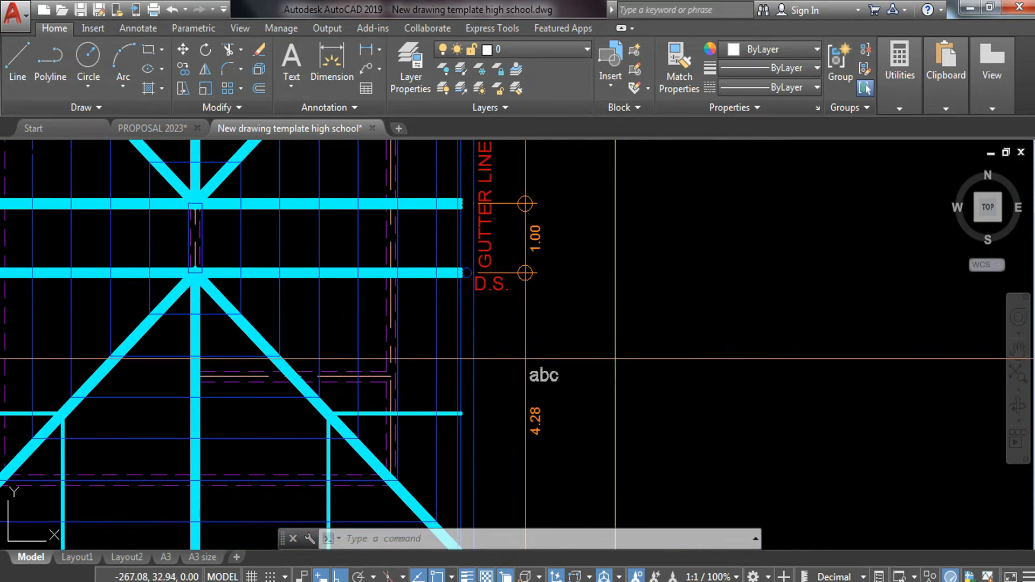
{"action": "left_click", "coordinate": [589, 325]}
{"action": "left_click", "coordinate": [711, 340]}
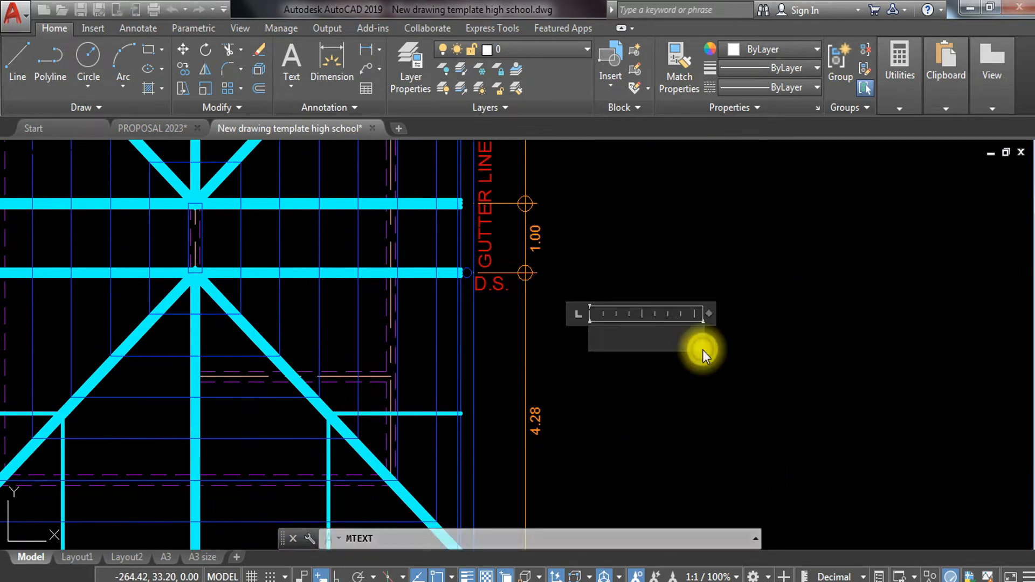
{"action": "type", "text": "TRUSS 1"}
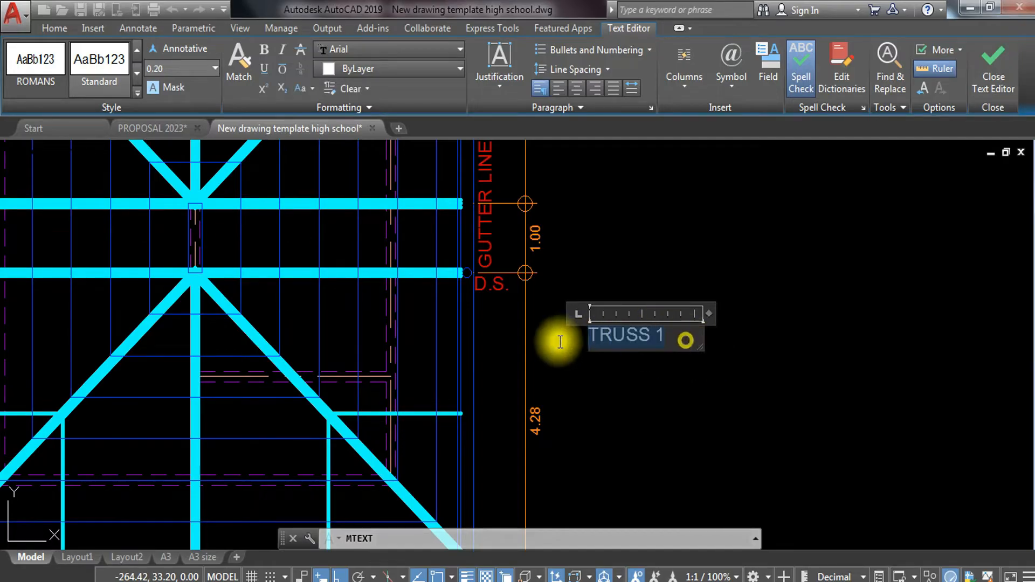
{"action": "left_click", "coordinate": [180, 59]}
{"action": "type", "text": ".25"}
{"action": "key", "text": "Return"}
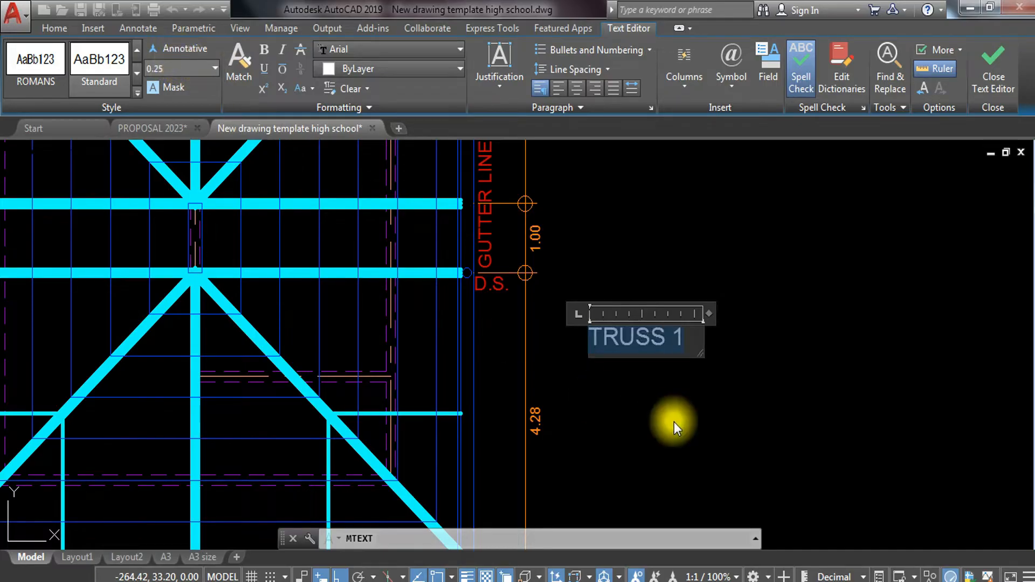
{"action": "left_click", "coordinate": [721, 302]}
- Put the TRUSS 1 label on the TEXT layer
{"action": "left_click", "coordinate": [721, 303]}
{"action": "left_click", "coordinate": [622, 381]}
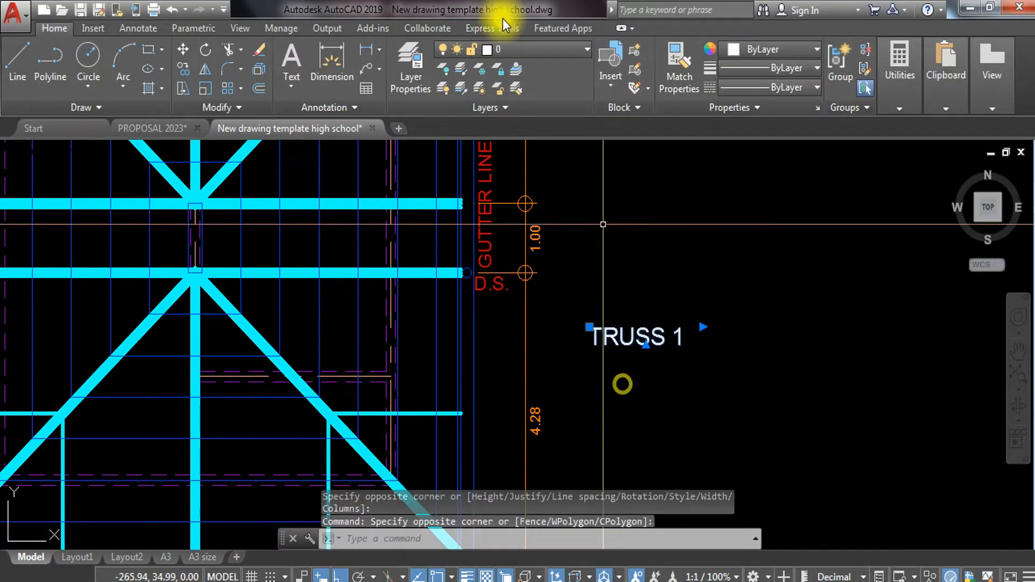
{"action": "left_click", "coordinate": [543, 48]}
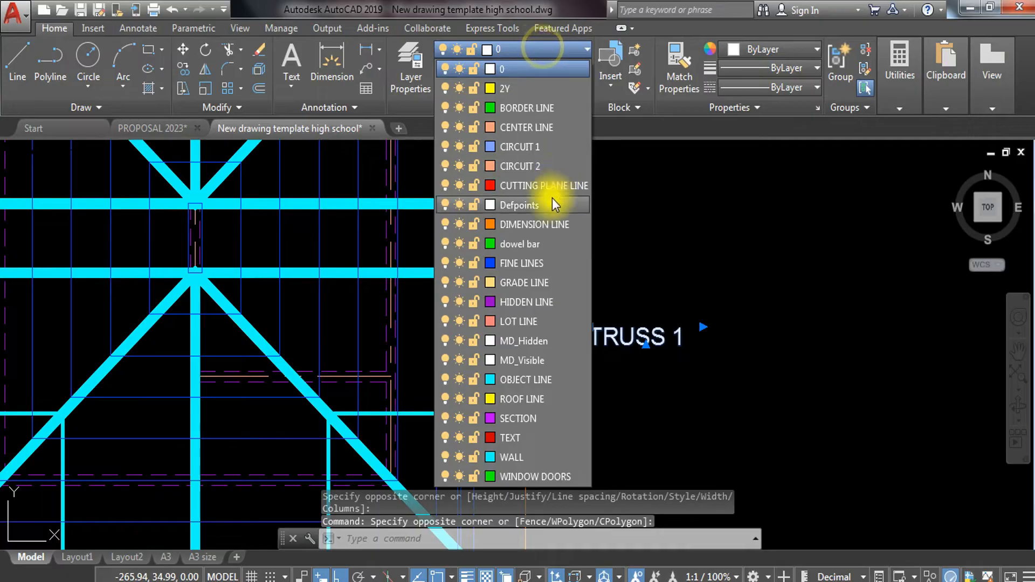
{"action": "left_click", "coordinate": [538, 436]}
{"action": "key", "text": "Escape"}
- With Ortho off, copy the TRUSS 1 label below the upper horizontal truss and above the lower one, centered on the ridge
{"action": "left_click", "coordinate": [745, 309]}
{"action": "left_click", "coordinate": [655, 400]}
{"action": "type", "text": "c"}
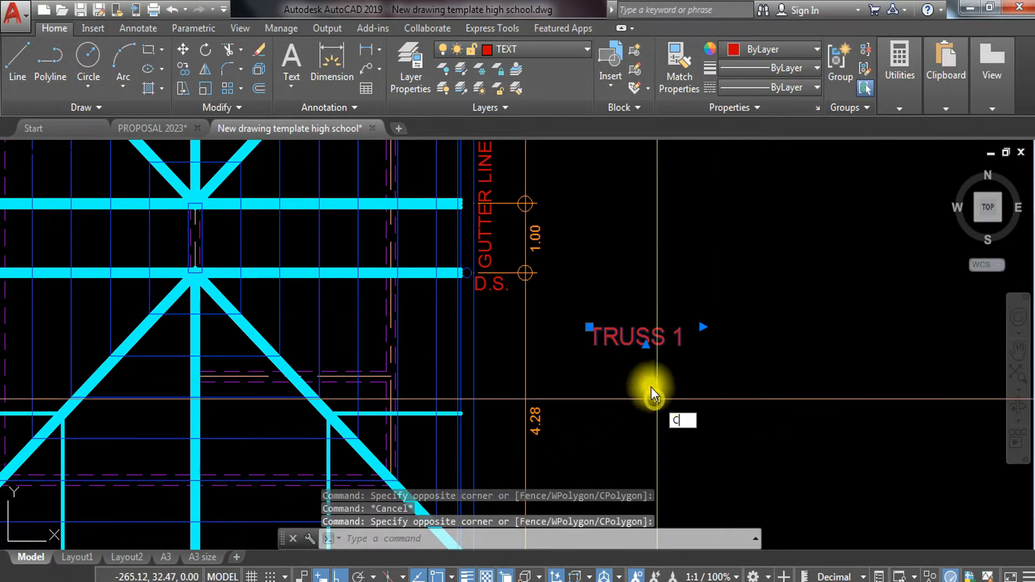
{"action": "type", "text": "o"}
{"action": "key", "text": "Return"}
{"action": "left_click", "coordinate": [589, 329]}
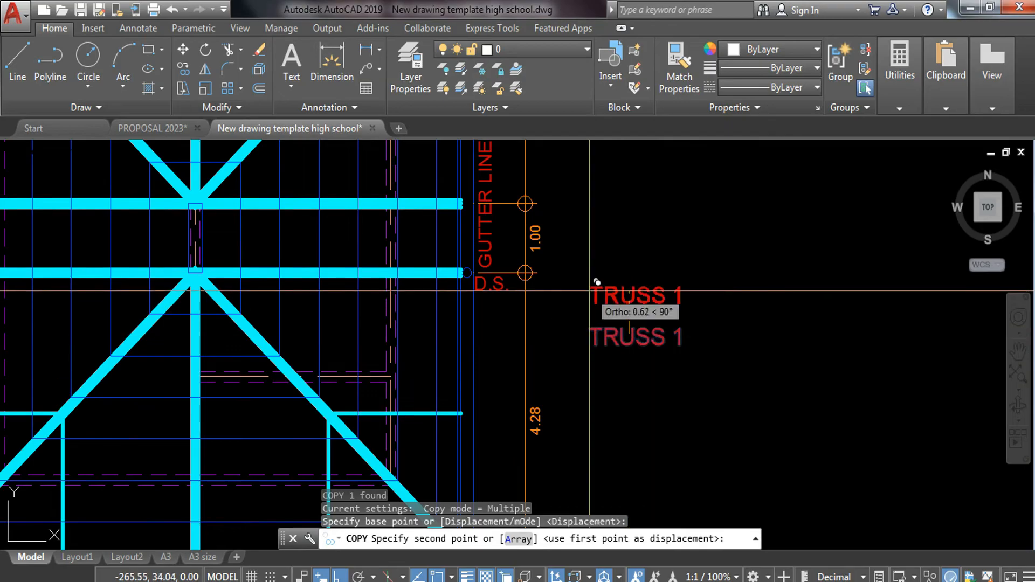
{"action": "key", "text": "F8"}
{"action": "scroll", "coordinate": [311, 247], "scroll_direction": "down", "scroll_amount": 2}
{"action": "scroll", "coordinate": [378, 178], "scroll_direction": "up", "scroll_amount": 4}
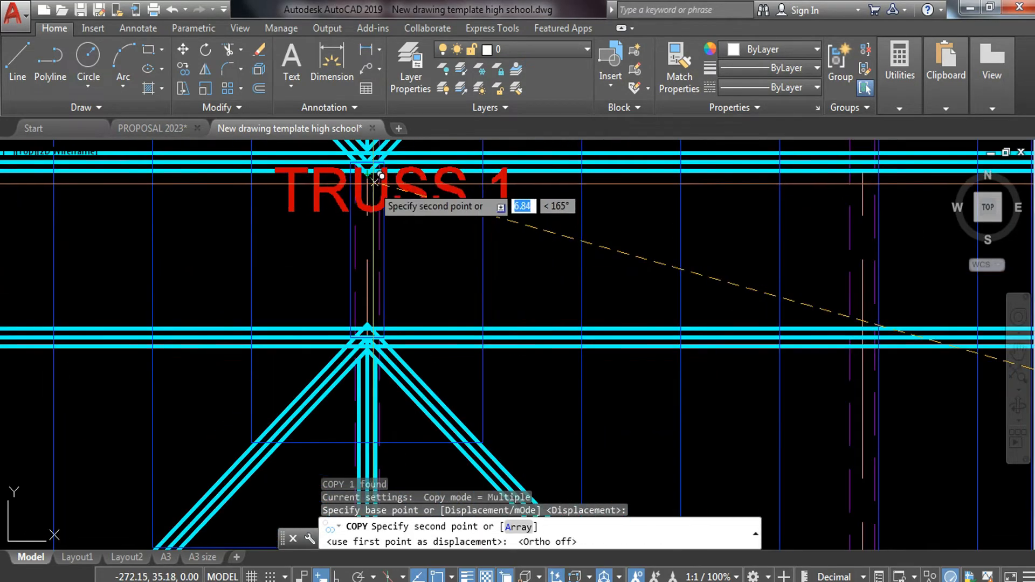
{"action": "scroll", "coordinate": [375, 185], "scroll_direction": "up", "scroll_amount": 2}
{"action": "left_click", "coordinate": [362, 198]}
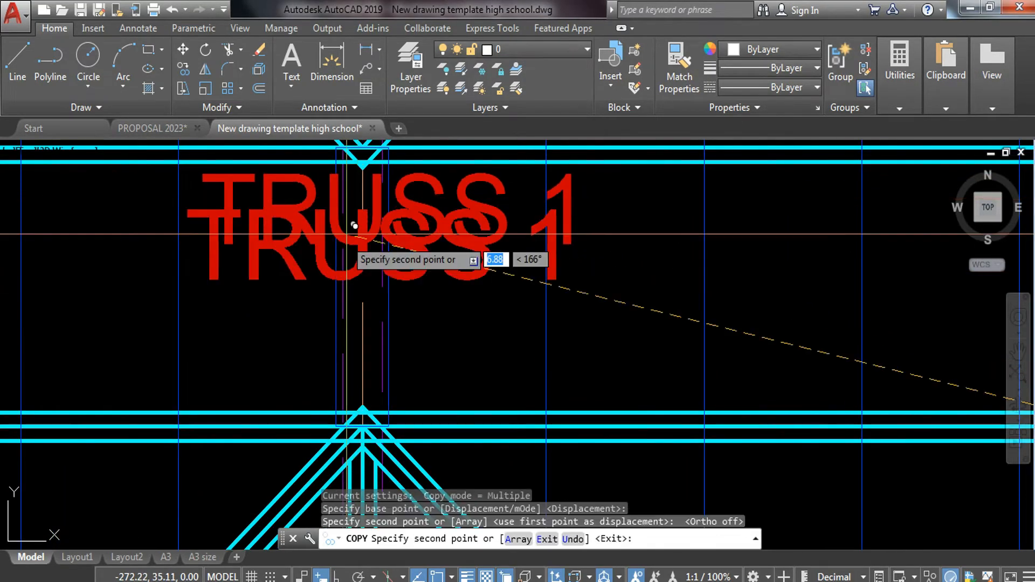
{"action": "left_click", "coordinate": [363, 353]}
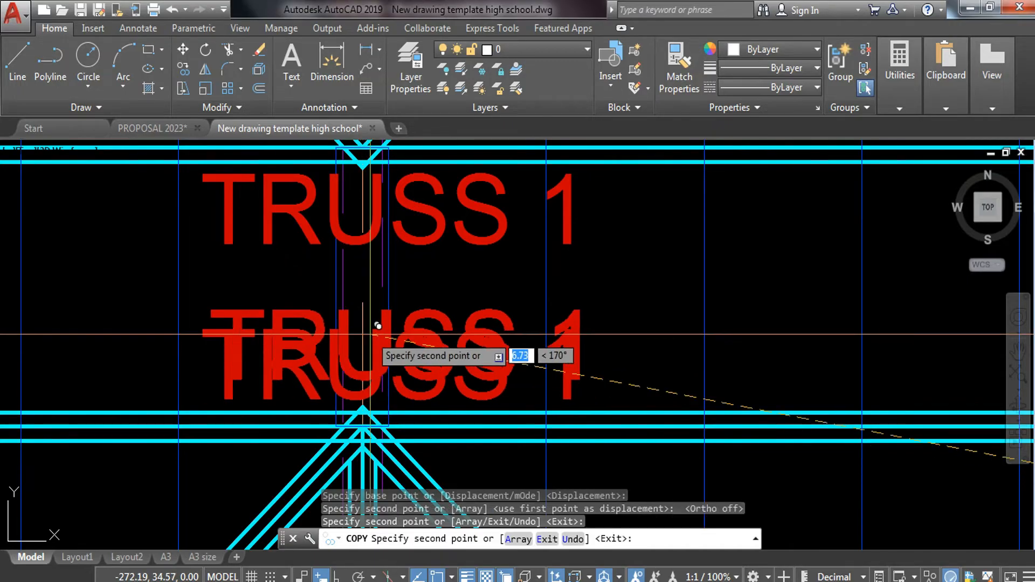
{"action": "scroll", "coordinate": [364, 352], "scroll_direction": "down", "scroll_amount": 5}
{"action": "key", "text": "Escape"}
{"action": "scroll", "coordinate": [401, 298], "scroll_direction": "up", "scroll_amount": 5}
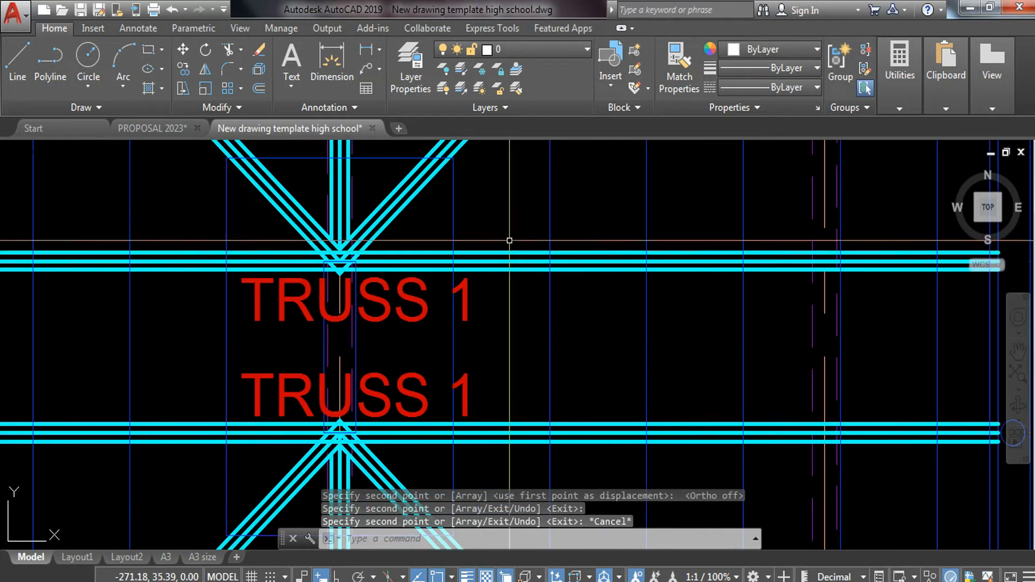
- Rotate the original TRUSS 1 label east of the plan by 45 degrees
{"action": "scroll", "coordinate": [451, 256], "scroll_direction": "down", "scroll_amount": 4}
{"action": "middle_click_drag", "start_coordinate": [684, 399], "coordinate": [349, 293]}
{"action": "left_click", "coordinate": [545, 263]}
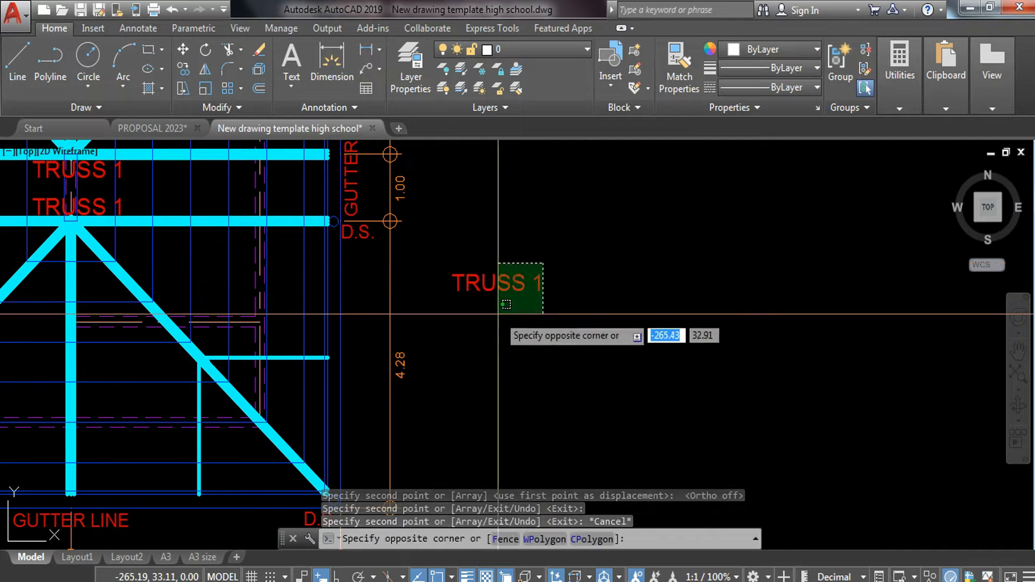
{"action": "left_click", "coordinate": [497, 320]}
{"action": "type", "text": "ro"}
{"action": "key", "text": "Return"}
{"action": "left_click", "coordinate": [488, 288]}
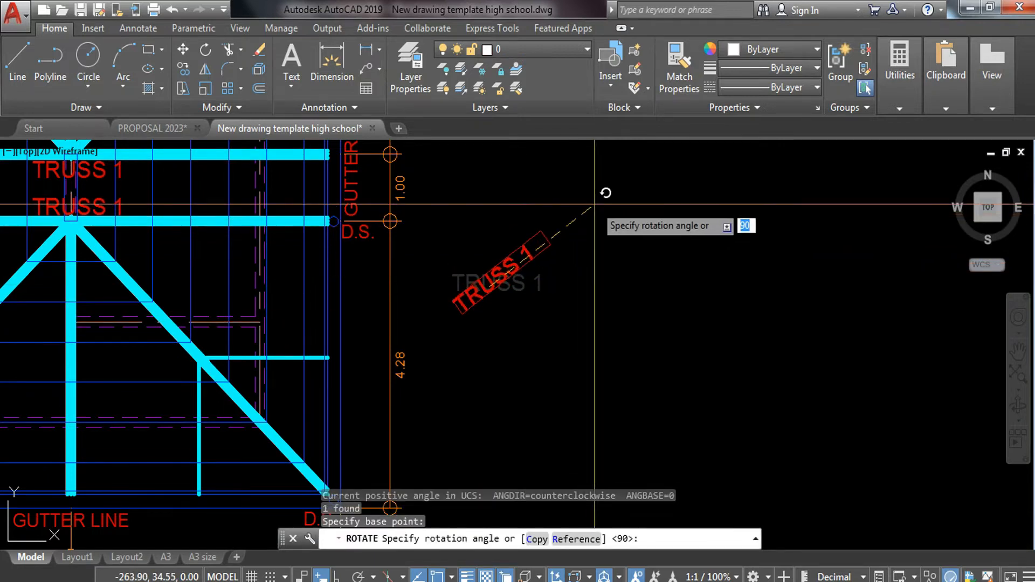
{"action": "key", "text": "Return"}
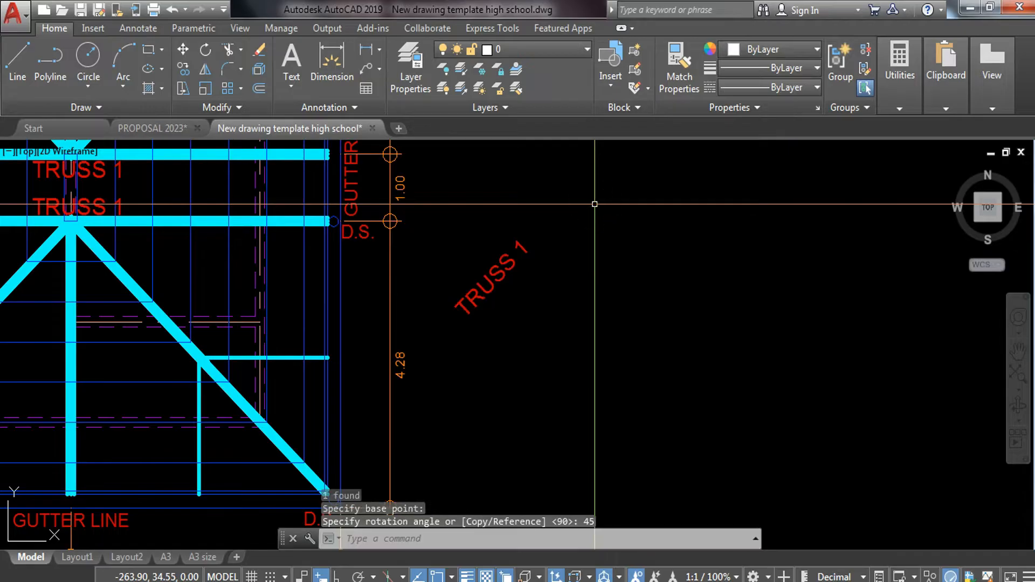
- Copy the rotated TRUSS 1 label alongside the northeast hip truss
{"action": "left_click", "coordinate": [561, 225]}
{"action": "left_click", "coordinate": [476, 327]}
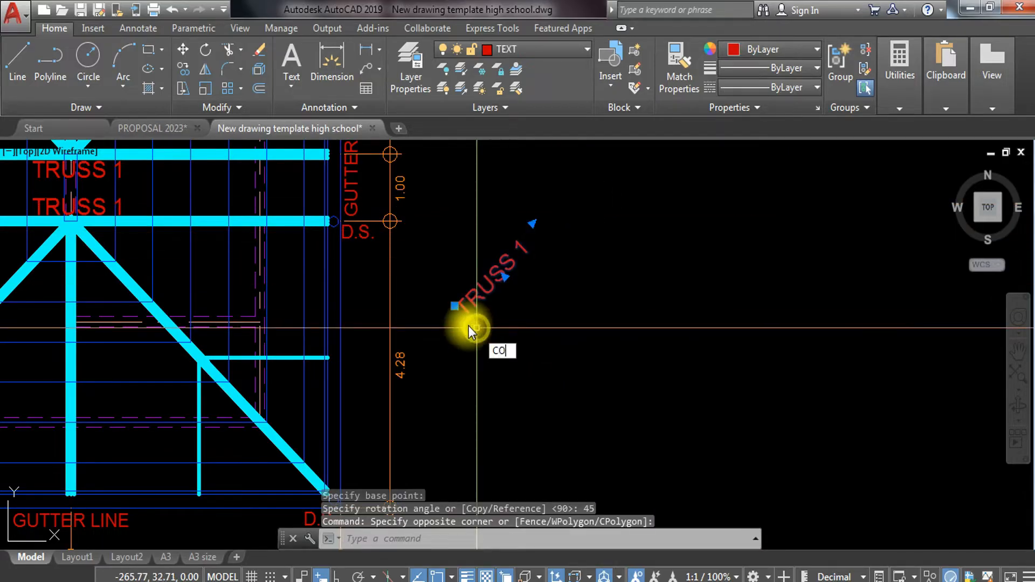
{"action": "key", "text": "Return"}
{"action": "left_click", "coordinate": [502, 289]}
{"action": "middle_click_drag", "start_coordinate": [453, 306], "coordinate": [463, 581]}
{"action": "middle_click_drag", "start_coordinate": [462, 519], "coordinate": [469, 581]}
{"action": "middle_click_drag", "start_coordinate": [328, 452], "coordinate": [397, 282]}
{"action": "scroll", "coordinate": [261, 308], "scroll_direction": "up", "scroll_amount": 4}
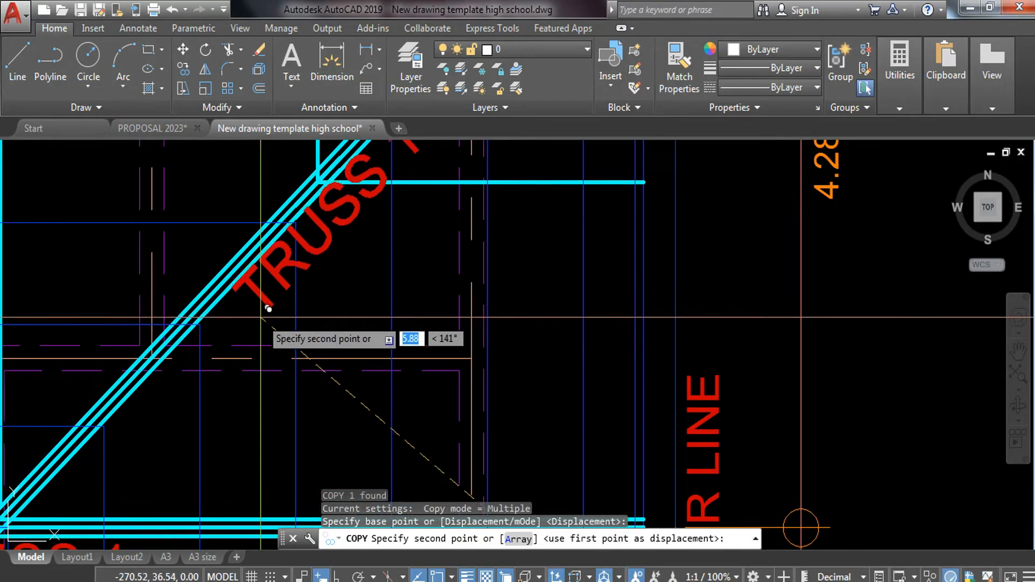
{"action": "scroll", "coordinate": [268, 309], "scroll_direction": "up", "scroll_amount": 2}
{"action": "left_click", "coordinate": [272, 311]}
{"action": "scroll", "coordinate": [272, 312], "scroll_direction": "down", "scroll_amount": 6}
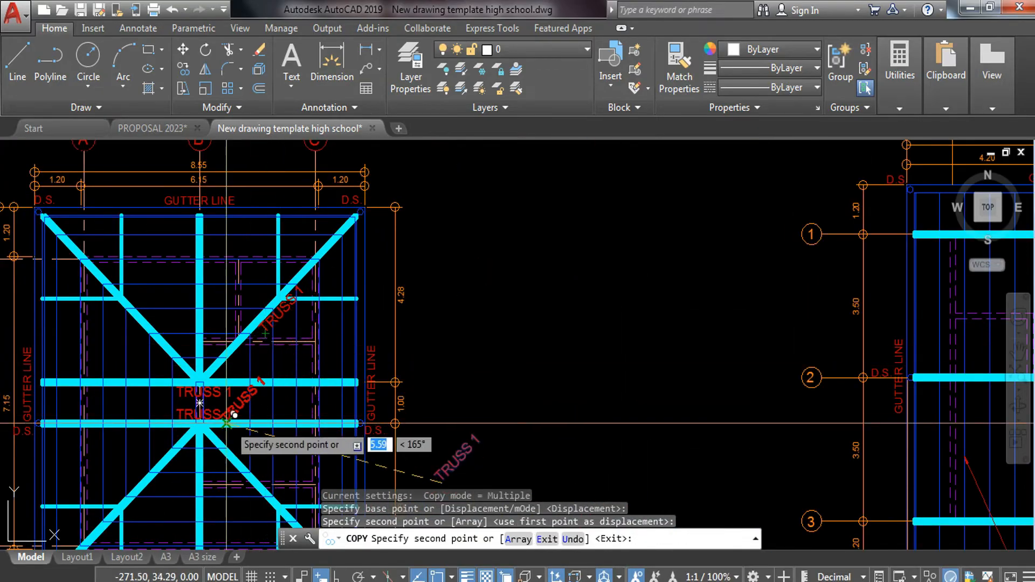
{"action": "scroll", "coordinate": [234, 414], "scroll_direction": "down", "scroll_amount": 3}
{"action": "key", "text": "Escape"}
- Change the text of the label along the northeast hip truss to TRUSS 2
{"action": "scroll", "coordinate": [334, 243], "scroll_direction": "up", "scroll_amount": 4}
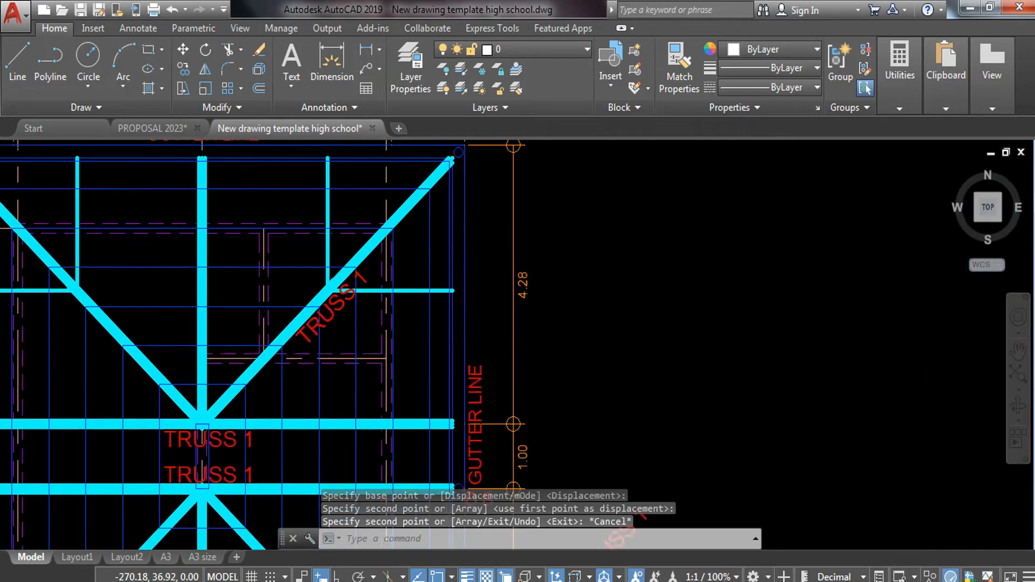
{"action": "scroll", "coordinate": [339, 316], "scroll_direction": "up", "scroll_amount": 4}
{"action": "double_click", "coordinate": [409, 221]}
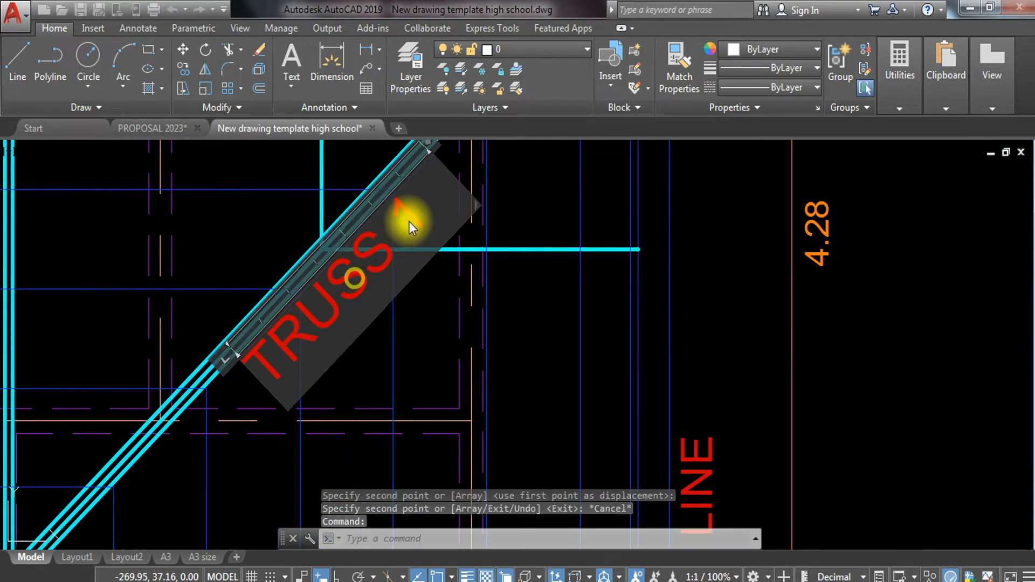
{"action": "left_click", "coordinate": [693, 305]}
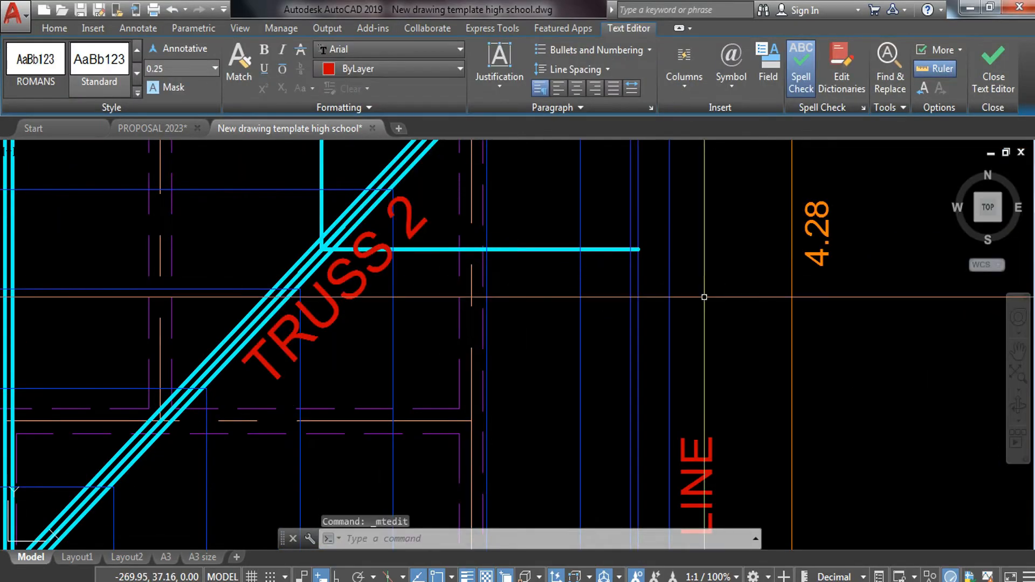
{"action": "scroll", "coordinate": [701, 377], "scroll_direction": "down", "scroll_amount": 2}
{"action": "scroll", "coordinate": [370, 222], "scroll_direction": "down", "scroll_amount": 5}
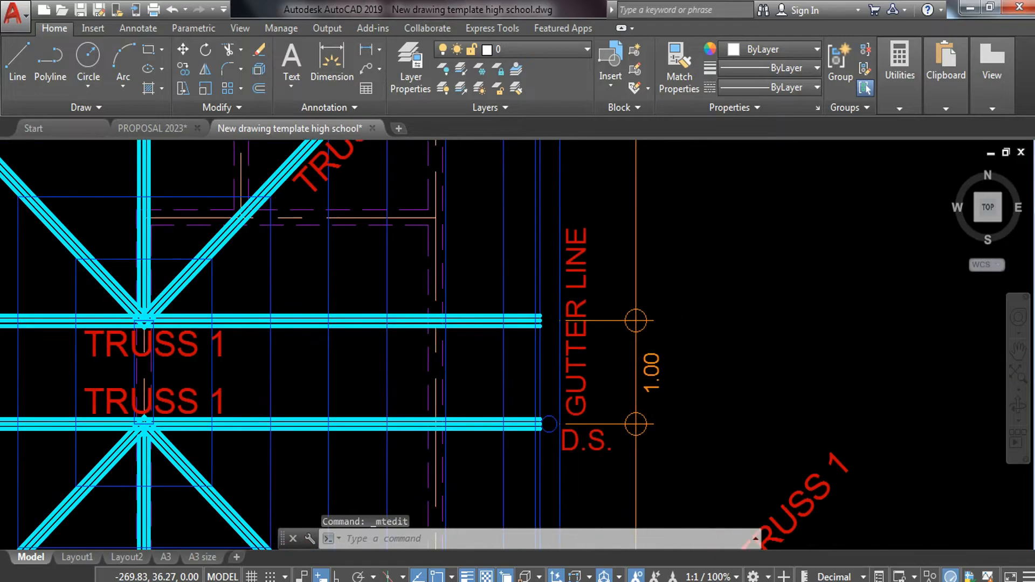
{"action": "scroll", "coordinate": [513, 352], "scroll_direction": "up", "scroll_amount": 5}
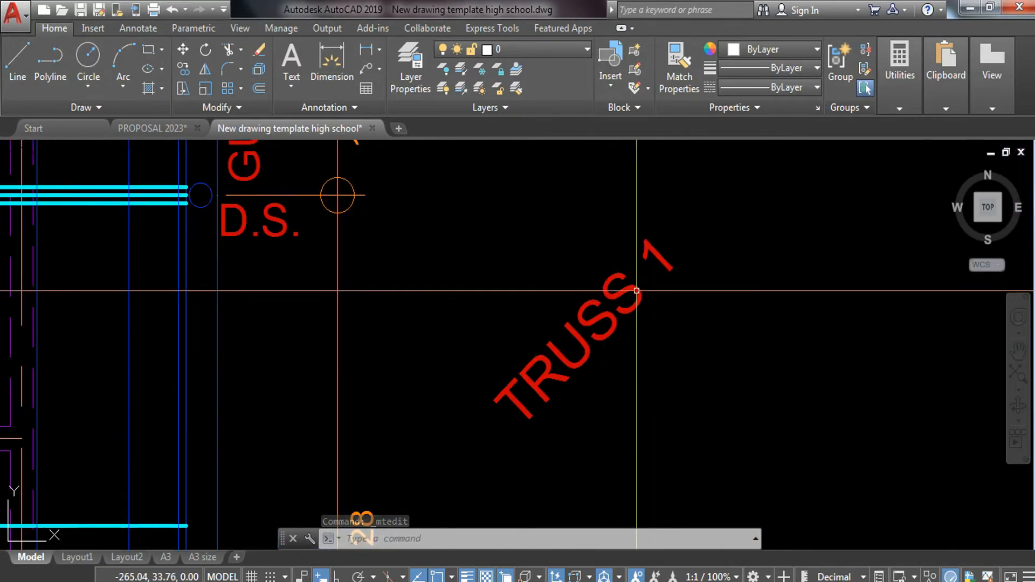
{"action": "left_click", "coordinate": [686, 259]}
{"action": "left_click", "coordinate": [595, 329]}
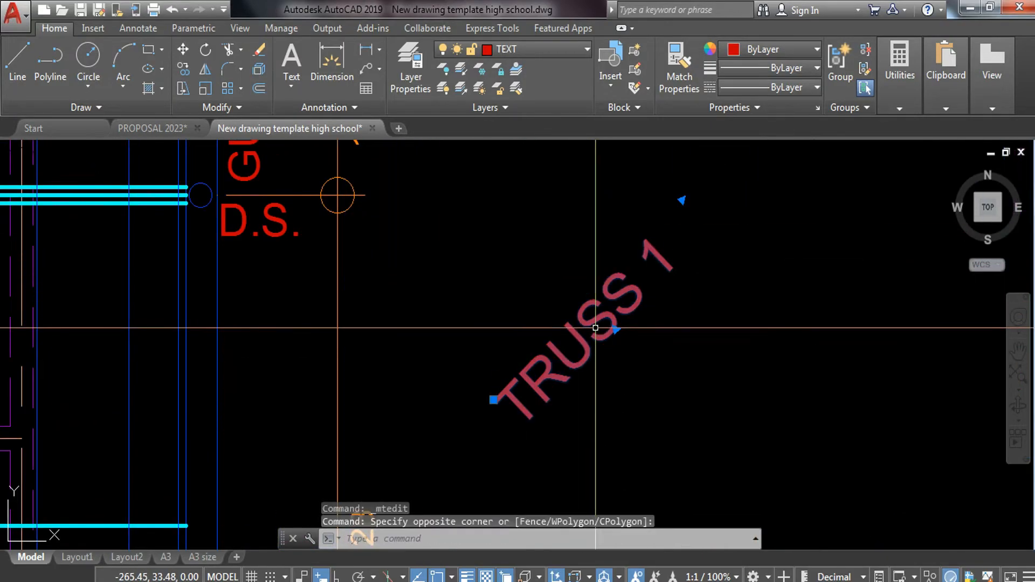
{"action": "key", "text": "Escape"}
{"action": "mouse_move", "coordinate": [559, 265]}
{"action": "middle_mouse_down"}
{"action": "mouse_move", "coordinate": [571, 270]}
{"action": "mouse_move", "coordinate": [305, 203]}
{"action": "middle_mouse_up"}
{"action": "scroll", "coordinate": [622, 256], "scroll_direction": "down", "scroll_amount": 4}
{"action": "middle_click_drag", "start_coordinate": [344, 231], "coordinate": [468, 536]}
{"action": "scroll", "coordinate": [287, 291], "scroll_direction": "up", "scroll_amount": 2}
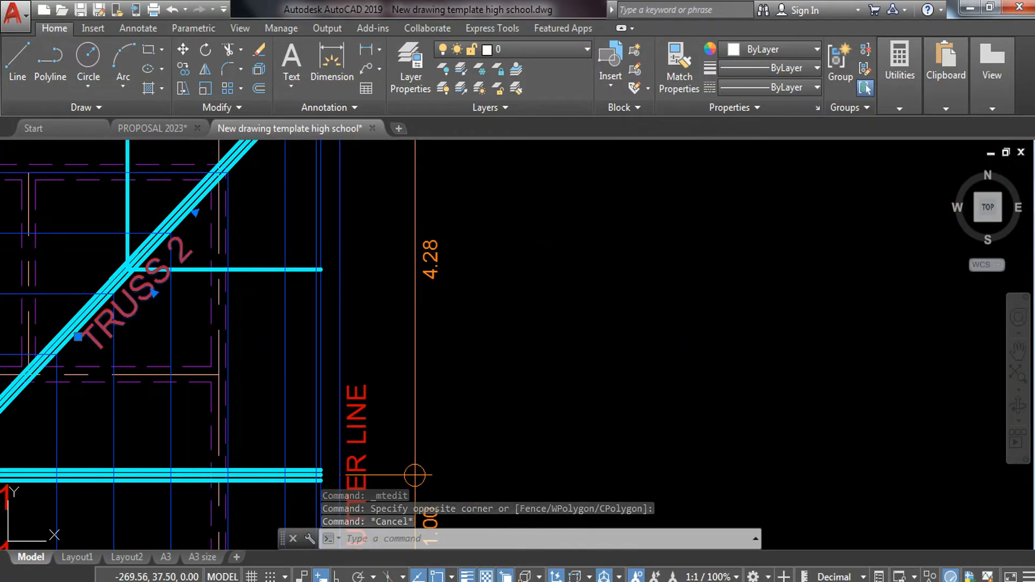
{"action": "double_click", "coordinate": [199, 266]}
{"action": "left_click", "coordinate": [414, 475]}
- Copy the TRUSS 2 label from the northeast hip truss to alongside the southwest hip truss
{"action": "scroll", "coordinate": [414, 475], "scroll_direction": "down", "scroll_amount": 5}
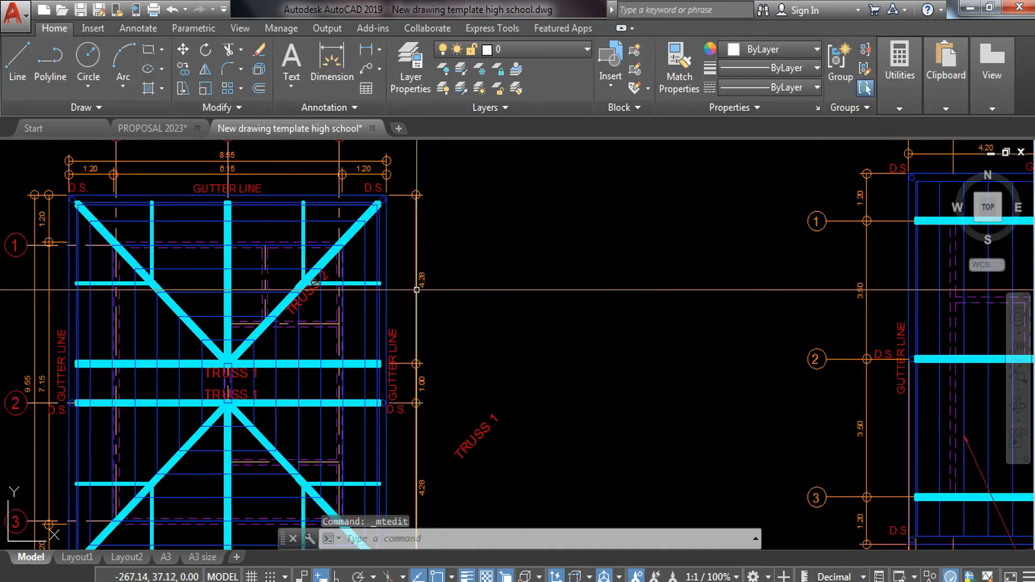
{"action": "scroll", "coordinate": [362, 200], "scroll_direction": "up", "scroll_amount": 5}
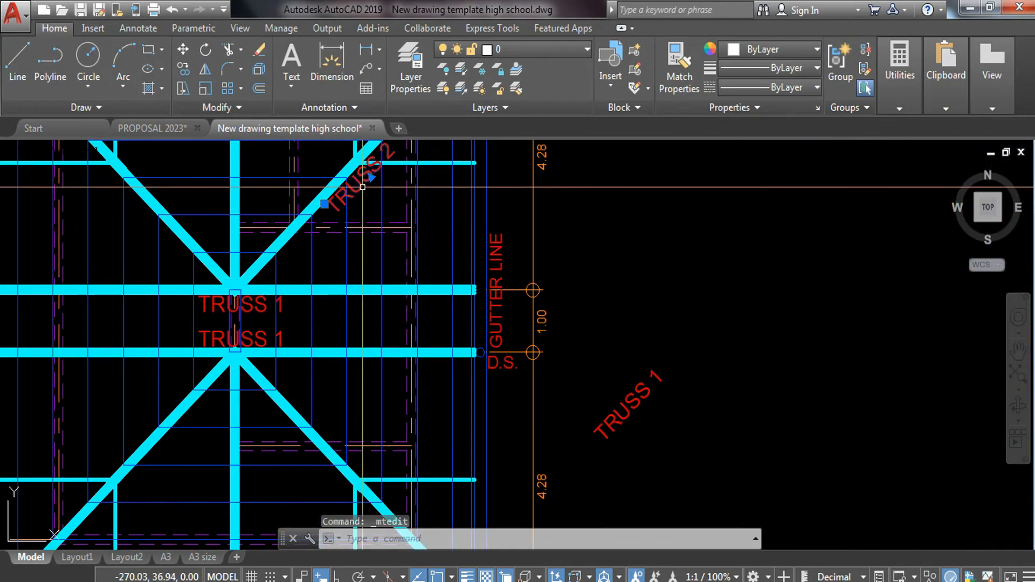
{"action": "type", "text": "CO"}
{"action": "key", "text": "Return"}
{"action": "scroll", "coordinate": [358, 184], "scroll_direction": "up", "scroll_amount": 4}
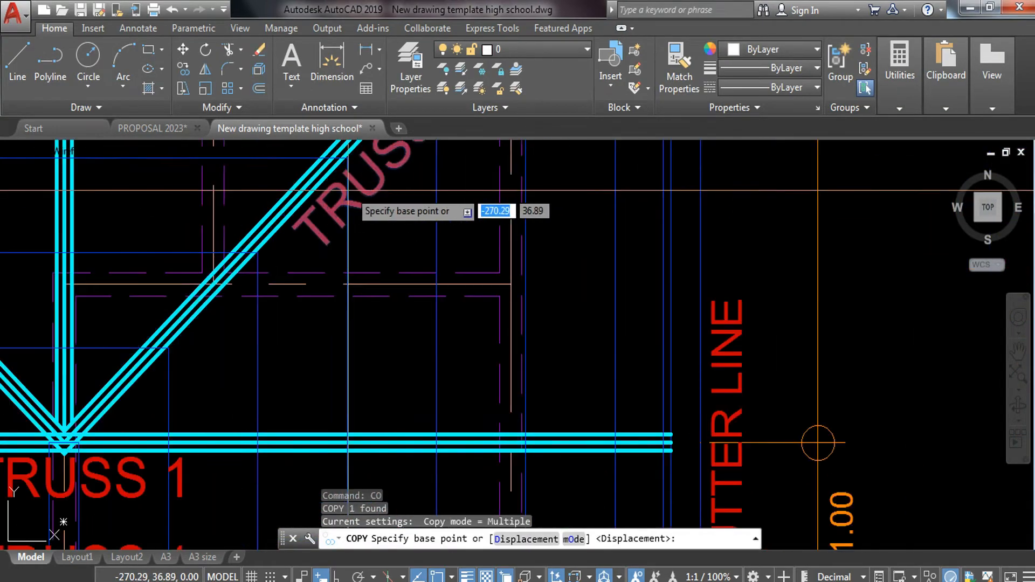
{"action": "left_click", "coordinate": [338, 287]}
{"action": "scroll", "coordinate": [345, 280], "scroll_direction": "down", "scroll_amount": 5}
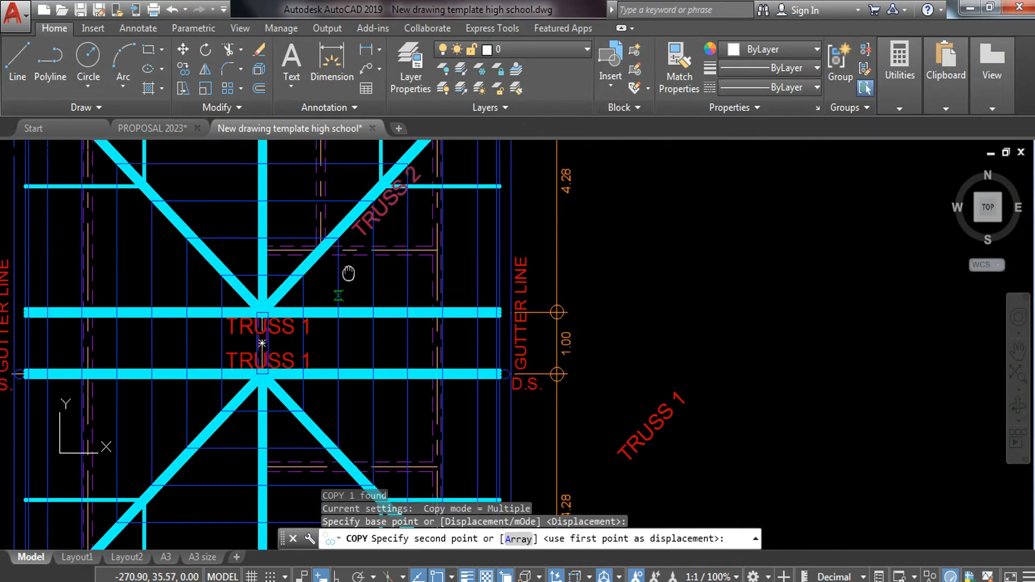
{"action": "scroll", "coordinate": [286, 412], "scroll_direction": "up", "scroll_amount": 4}
{"action": "scroll", "coordinate": [259, 399], "scroll_direction": "up", "scroll_amount": 2}
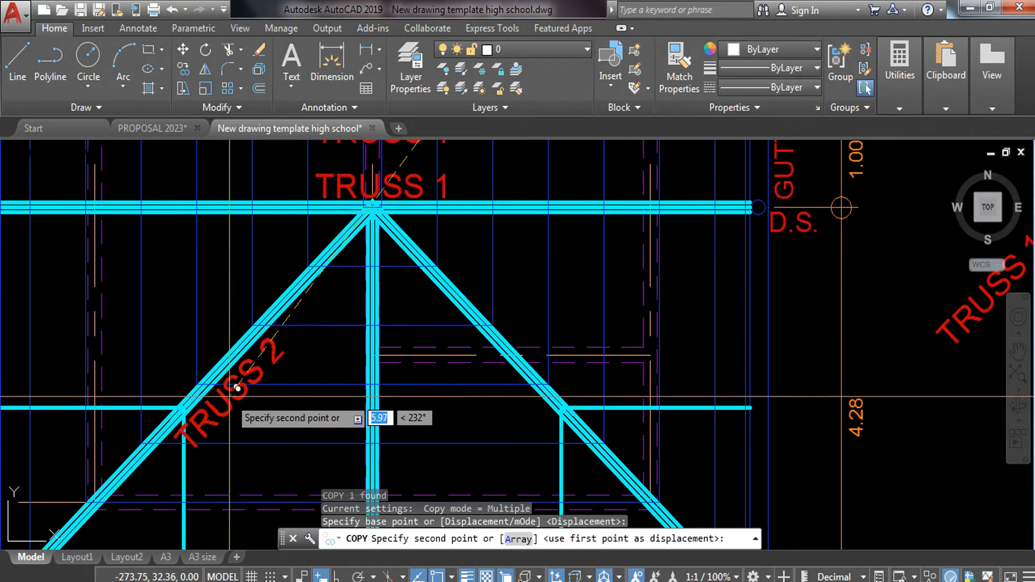
{"action": "left_click", "coordinate": [248, 381]}
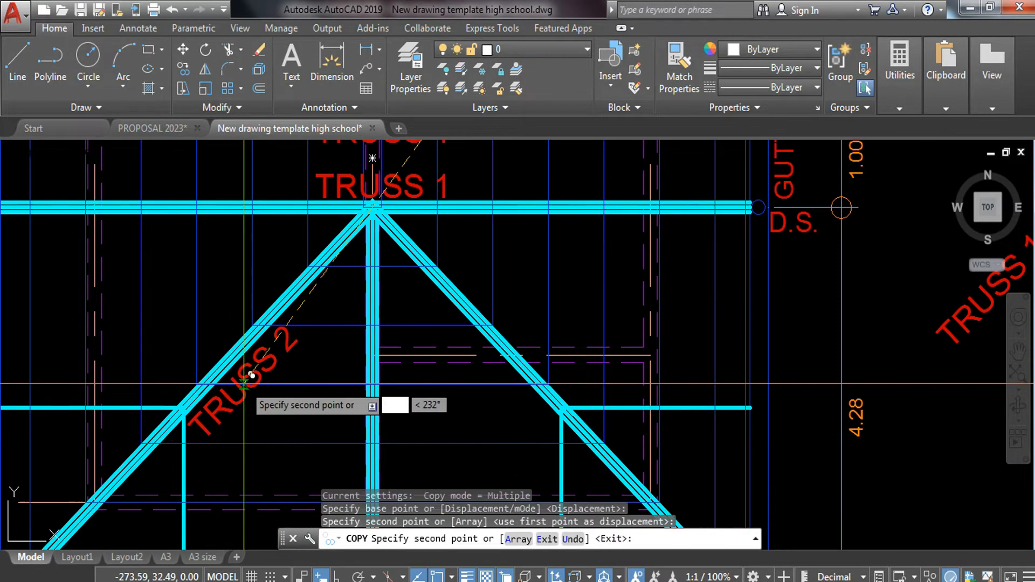
{"action": "scroll", "coordinate": [249, 383], "scroll_direction": "down", "scroll_amount": 6}
{"action": "key", "text": "Escape"}
- Move the TRUSS 2 label on the northeast hip truss slightly southwest along the truss, toward the ridge
{"action": "scroll", "coordinate": [305, 308], "scroll_direction": "up", "scroll_amount": 5}
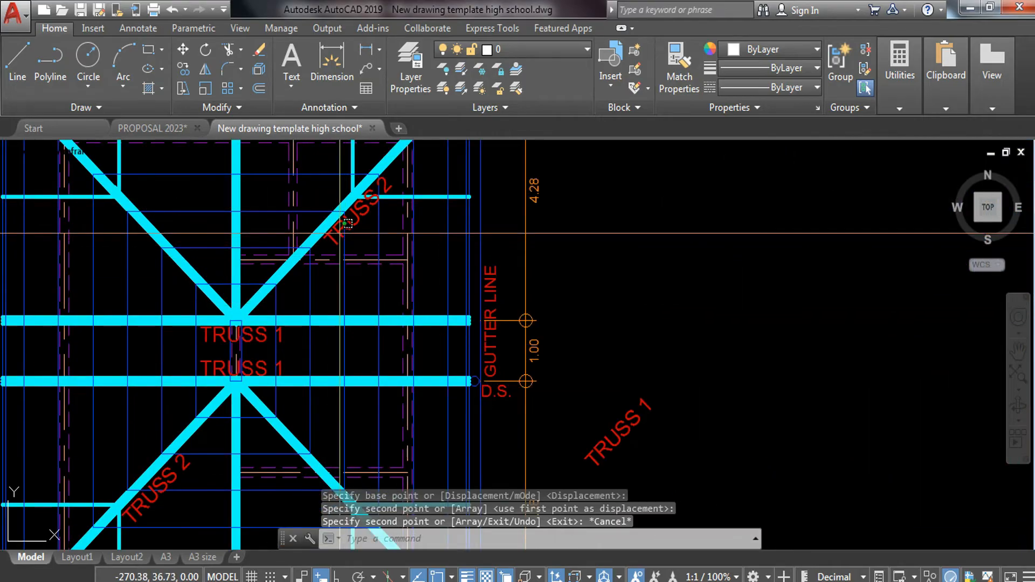
{"action": "left_click", "coordinate": [348, 223]}
{"action": "type", "text": "m"}
{"action": "key", "text": "Return"}
{"action": "left_click", "coordinate": [662, 231]}
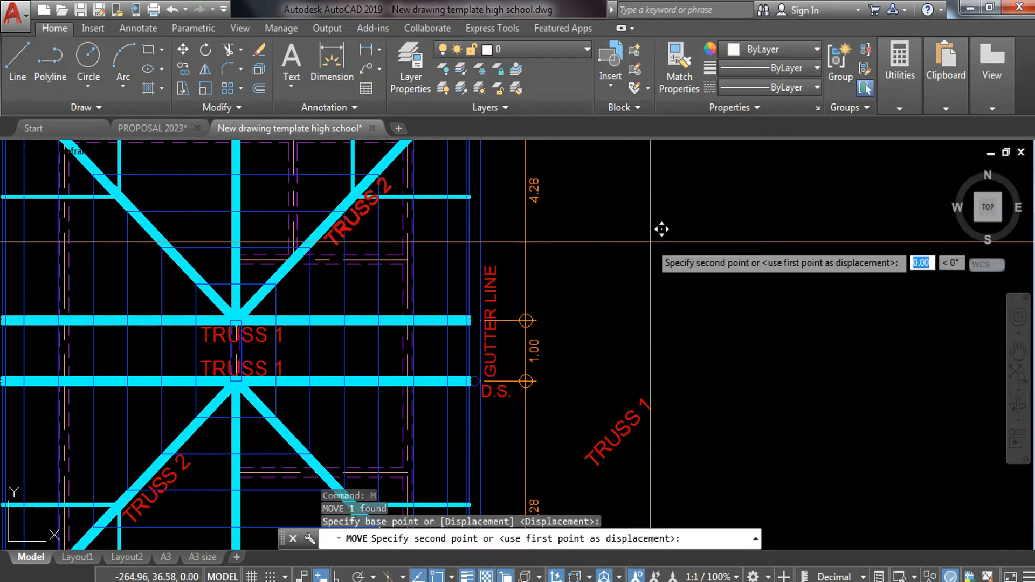
{"action": "key", "text": "Escape"}
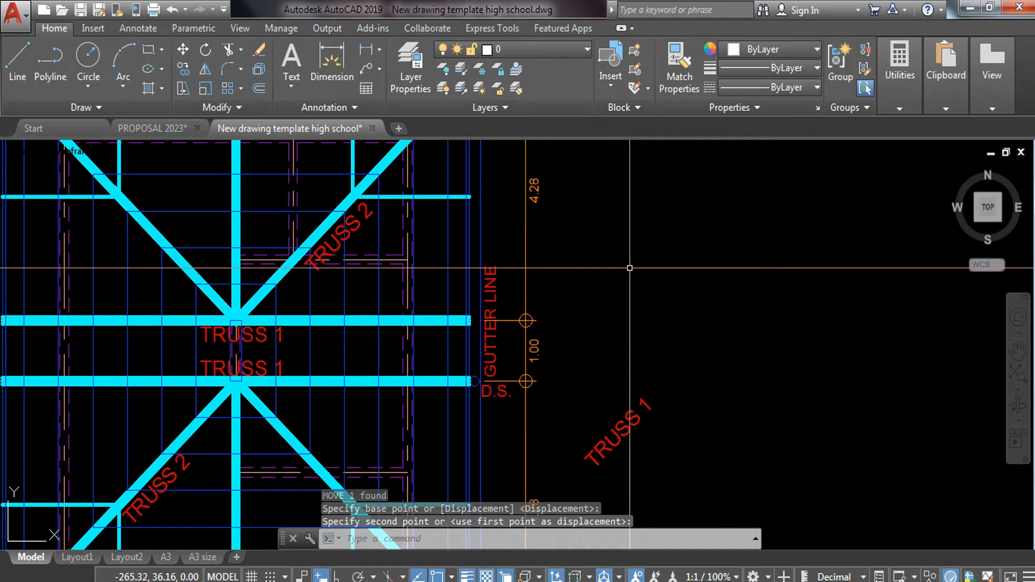
- Try rotating the spare TRUSS 1 label east of the plan by another 45 degrees, and undo the rotation
{"action": "scroll", "coordinate": [647, 324], "scroll_direction": "down", "scroll_amount": 5}
{"action": "scroll", "coordinate": [647, 323], "scroll_direction": "up", "scroll_amount": 6}
{"action": "left_click", "coordinate": [506, 381]}
{"action": "type", "text": "R"}
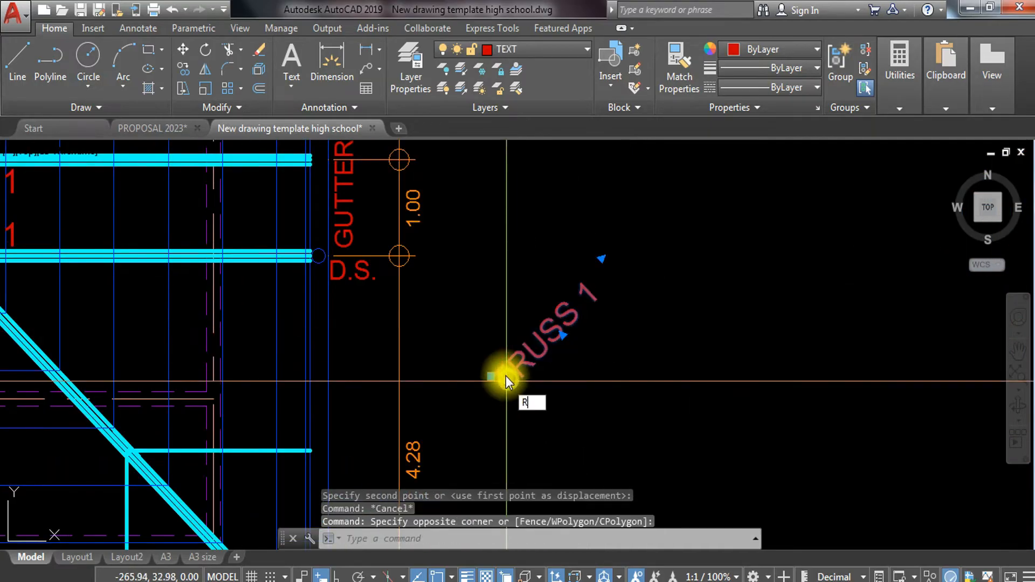
{"action": "type", "text": "O"}
{"action": "key", "text": "Return"}
{"action": "left_click", "coordinate": [539, 336]}
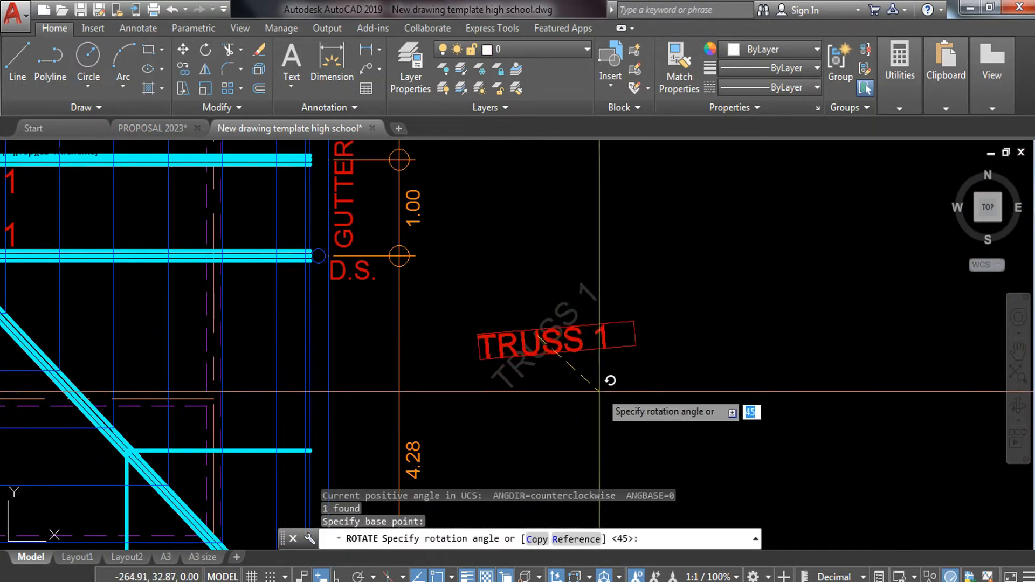
{"action": "key", "text": "Return"}
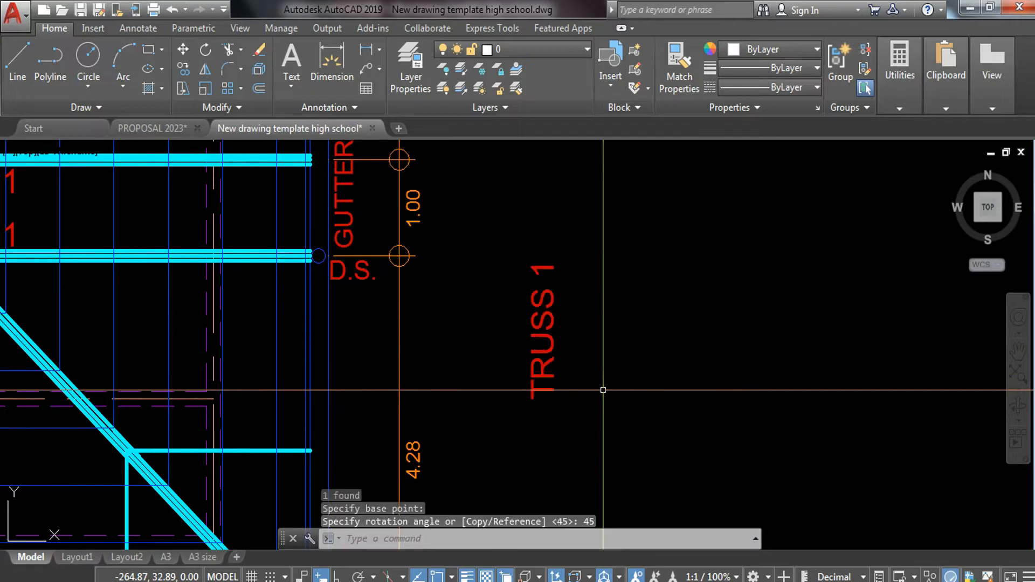
{"action": "key", "text": "ctrl+z"}
{"action": "left_click", "coordinate": [605, 295]}
{"action": "left_click", "coordinate": [512, 370]}
{"action": "type", "text": "RO"}
{"action": "key", "text": "Return"}
{"action": "left_click", "coordinate": [618, 276]}
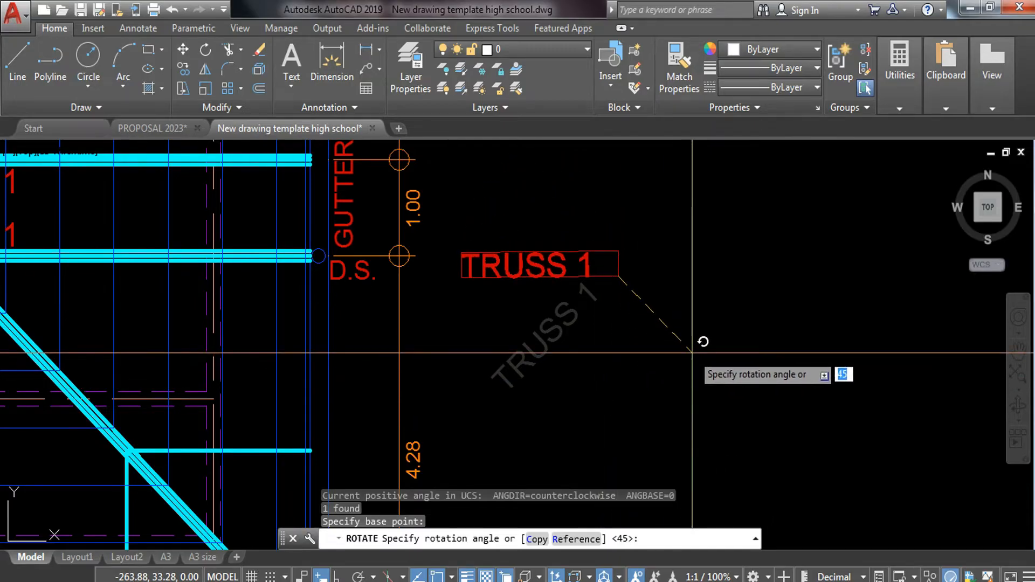
{"action": "key", "text": "Escape"}
- Change the text of the spare angled label east of the plan to TRUSS 2
{"action": "left_click", "coordinate": [595, 288]}
{"action": "double_click", "coordinate": [589, 292]}
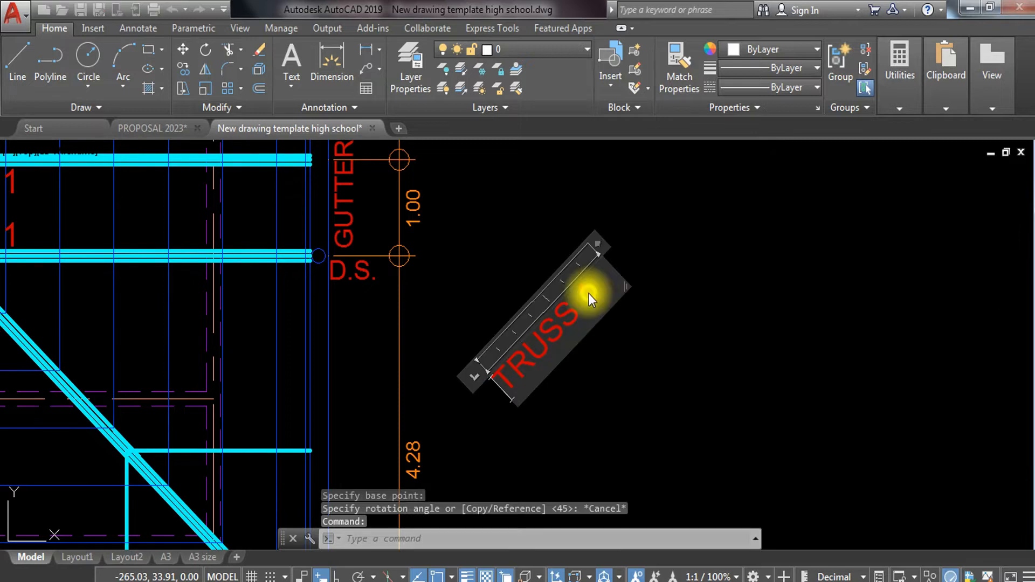
{"action": "double_click", "coordinate": [599, 286]}
{"action": "type", "text": "2"}
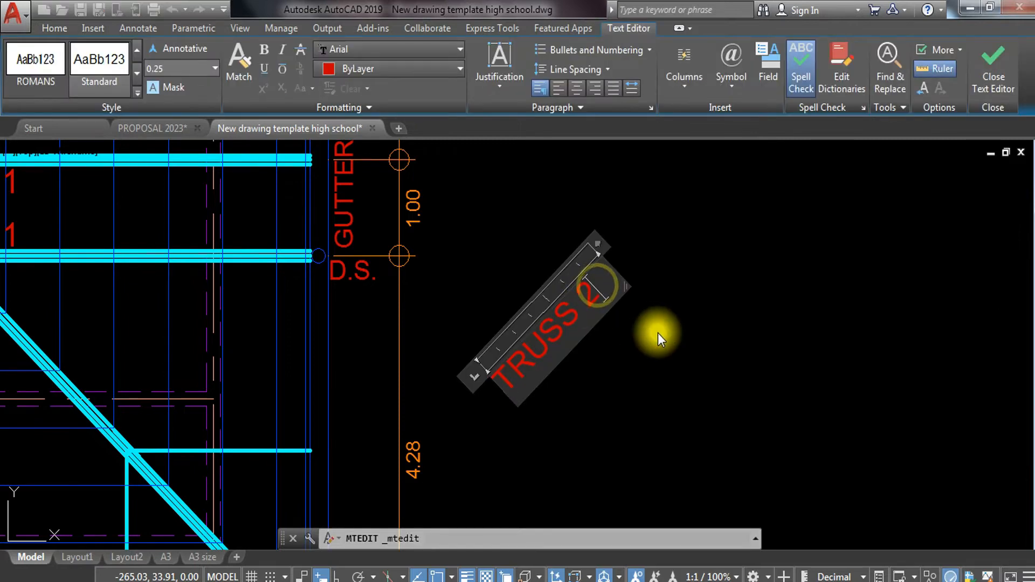
{"action": "left_click", "coordinate": [658, 332]}
- With Ortho on, mirror the spare TRUSS 2 label across a horizontal line at its upper end, erasing the source
{"action": "left_click", "coordinate": [562, 357]}
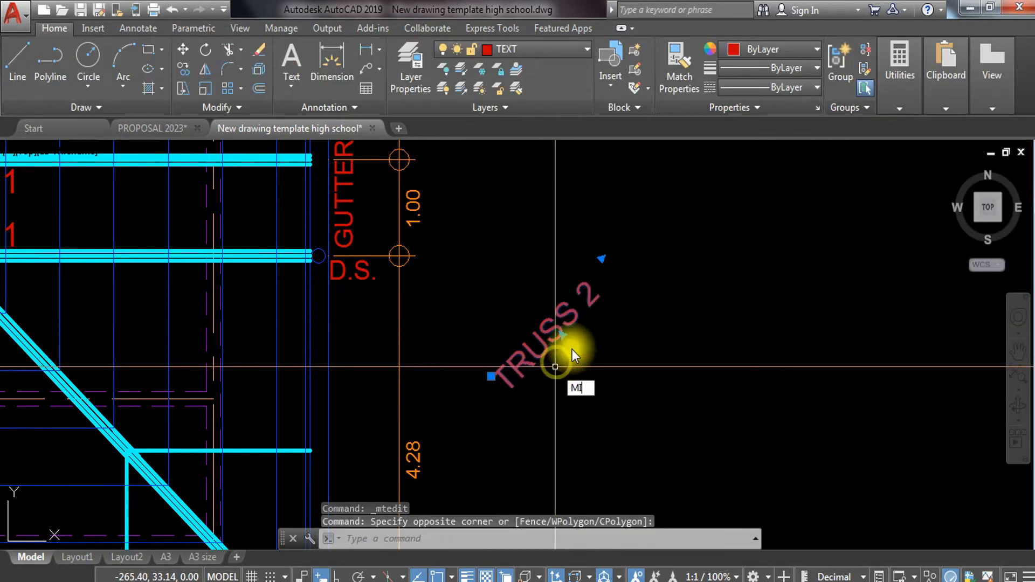
{"action": "key", "text": "Return"}
{"action": "left_click", "coordinate": [595, 274]}
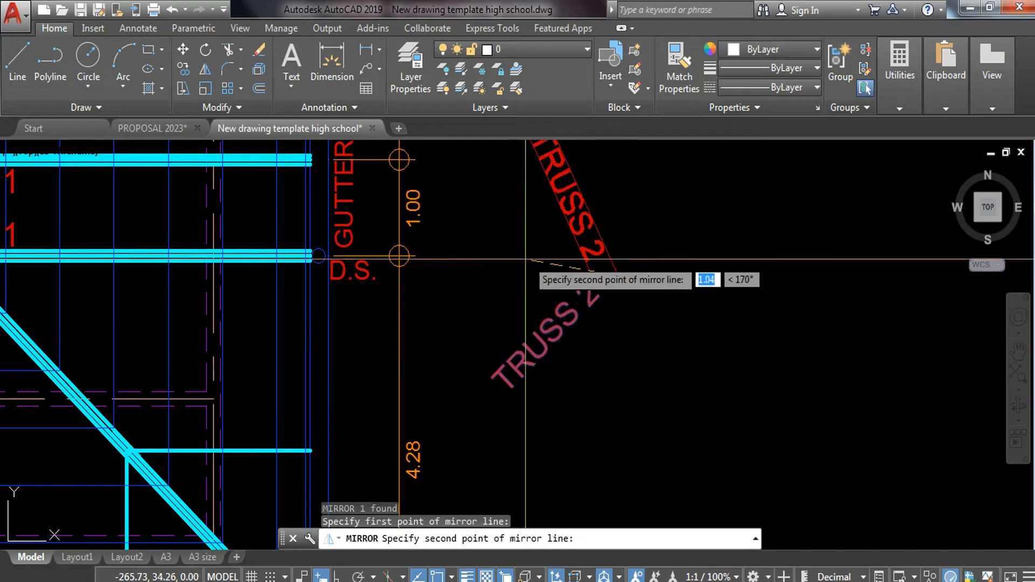
{"action": "key", "text": "F8"}
{"action": "left_click", "coordinate": [501, 289]}
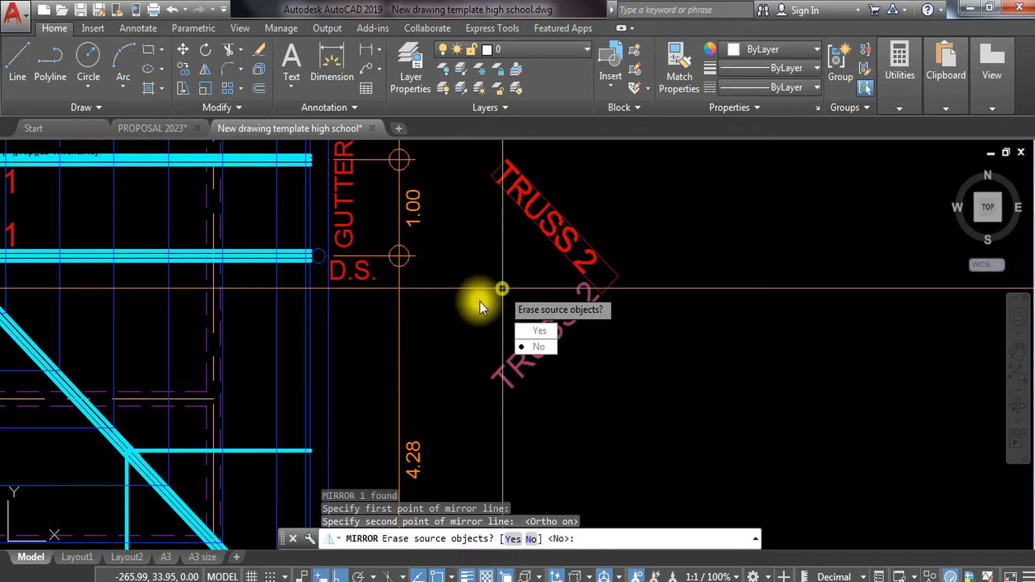
{"action": "left_click", "coordinate": [539, 330]}
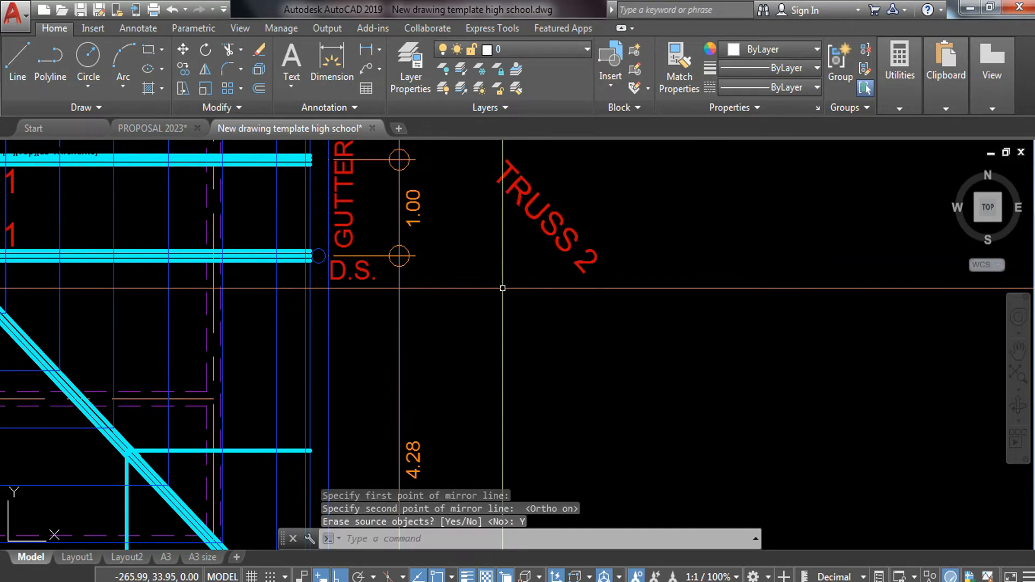
{"action": "left_click", "coordinate": [637, 180]}
{"action": "left_click", "coordinate": [529, 294]}
{"action": "type", "text": "C"}
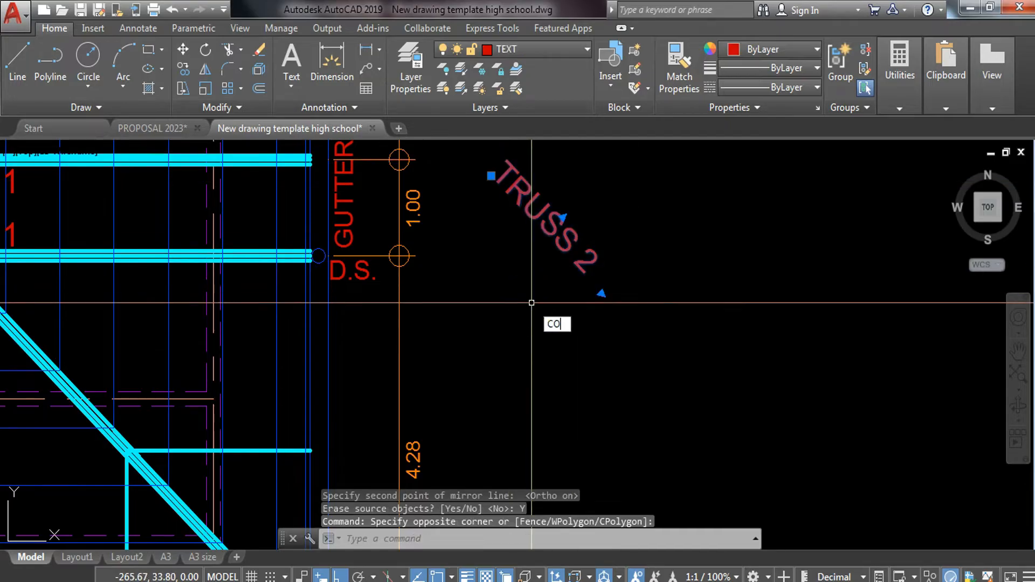
{"action": "type", "text": "O"}
{"action": "key", "text": "Return"}
{"action": "left_click", "coordinate": [547, 216]}
{"action": "scroll", "coordinate": [538, 313], "scroll_direction": "down", "scroll_amount": 4}
{"action": "middle_click_drag", "start_coordinate": [410, 284], "coordinate": [461, 367]}
{"action": "scroll", "coordinate": [412, 327], "scroll_direction": "up", "scroll_amount": 5}
{"action": "scroll", "coordinate": [394, 217], "scroll_direction": "down", "scroll_amount": 3}
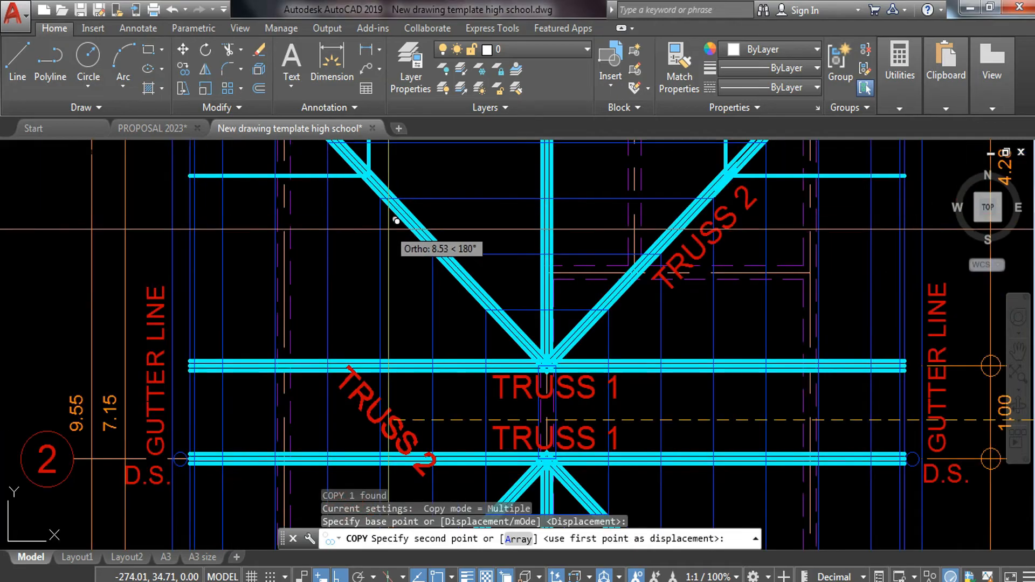
{"action": "key", "text": "Escape"}
{"action": "middle_click_drag", "start_coordinate": [862, 387], "coordinate": [2, 348]}
{"action": "key", "text": "Escape"}
- With Ortho off, copy the mirrored TRUSS 2 label alongside the northwest hip truss
{"action": "left_click", "coordinate": [291, 350]}
{"action": "left_click", "coordinate": [232, 442]}
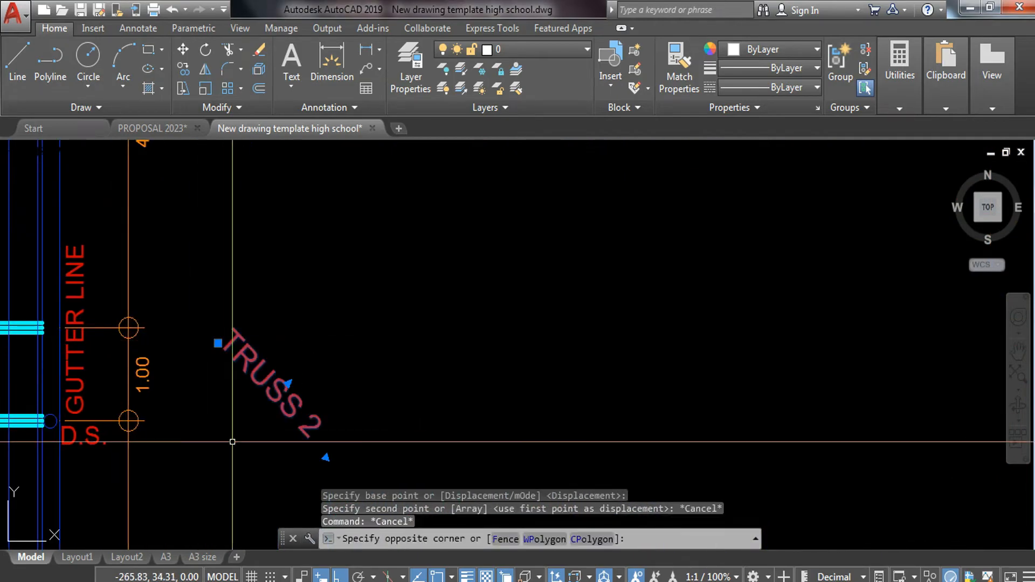
{"action": "left_click", "coordinate": [261, 432]}
{"action": "type", "text": "co"}
{"action": "key", "text": "Return"}
{"action": "left_click", "coordinate": [280, 391]}
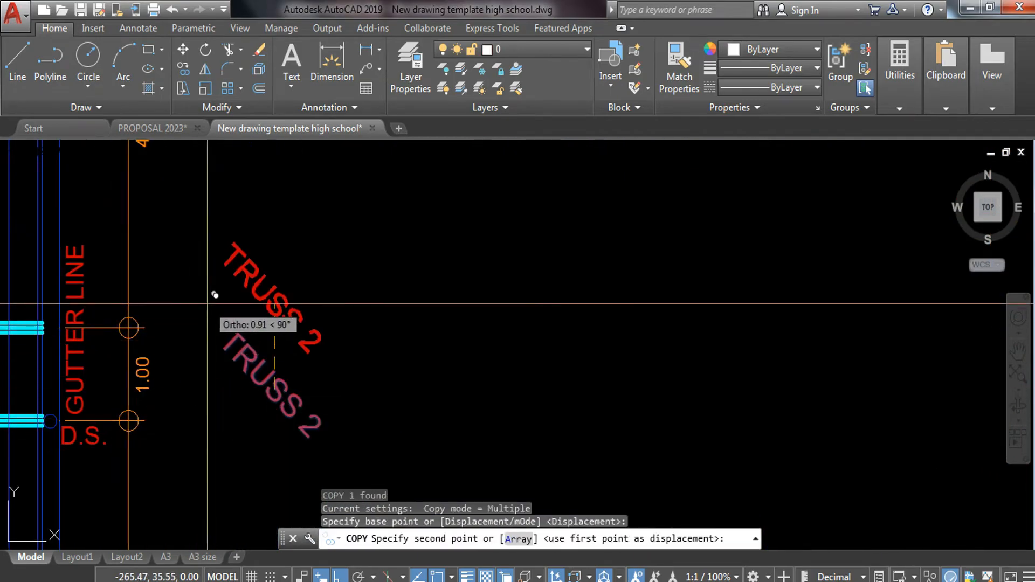
{"action": "key", "text": "F8"}
{"action": "middle_click_drag", "start_coordinate": [215, 295], "coordinate": [872, 254]}
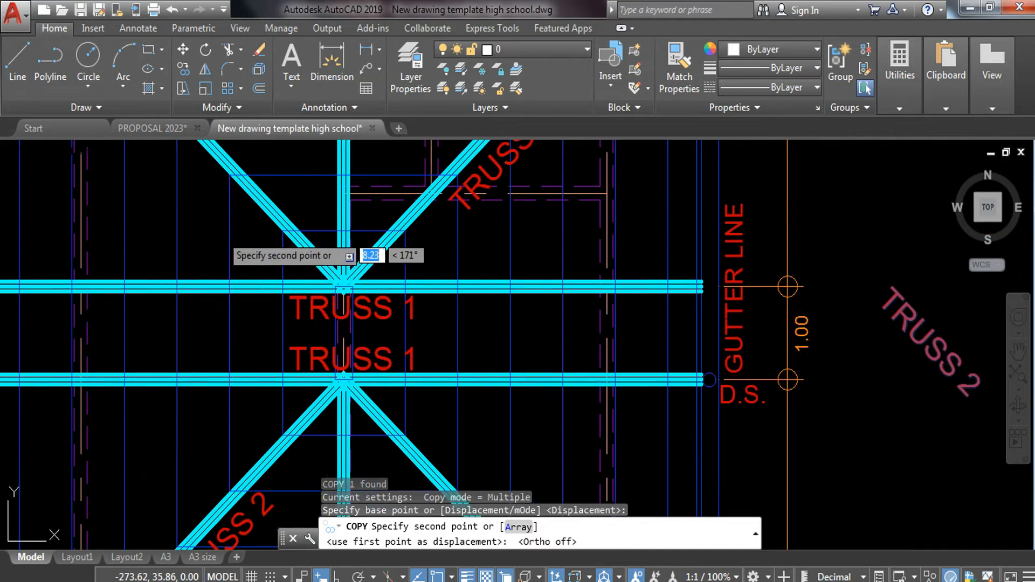
{"action": "middle_click_drag", "start_coordinate": [226, 226], "coordinate": [223, 263]}
{"action": "left_click", "coordinate": [226, 264]}
- Place another copy of the mirrored TRUSS 2 label alongside the southeast hip truss and end the copying
{"action": "scroll", "coordinate": [270, 309], "scroll_direction": "down", "scroll_amount": 5}
{"action": "middle_click_drag", "start_coordinate": [290, 356], "coordinate": [285, 310]}
{"action": "scroll", "coordinate": [300, 339], "scroll_direction": "up", "scroll_amount": 5}
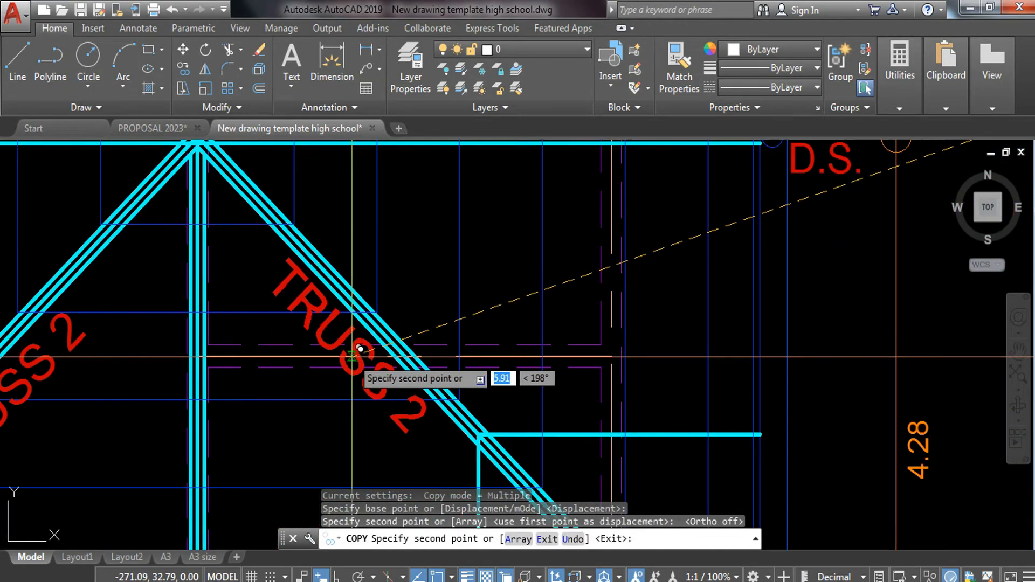
{"action": "scroll", "coordinate": [360, 349], "scroll_direction": "down", "scroll_amount": 5}
{"action": "key", "text": "Escape"}
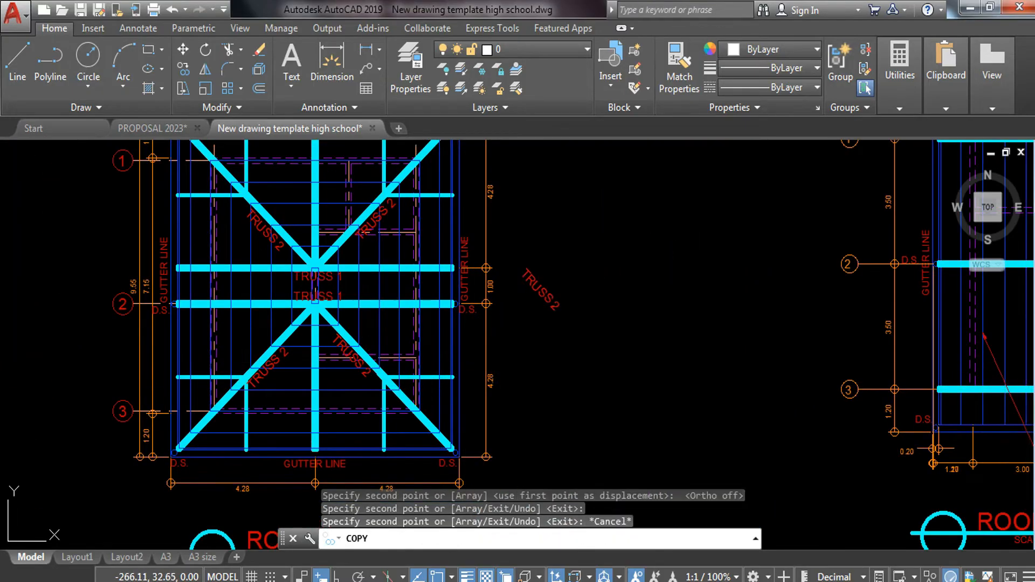
- Erase the spare TRUSS 2 label east of the plan
{"action": "left_click", "coordinate": [563, 286]}
{"action": "left_click", "coordinate": [525, 377]}
{"action": "type", "text": "E"}
{"action": "key", "text": "Return"}
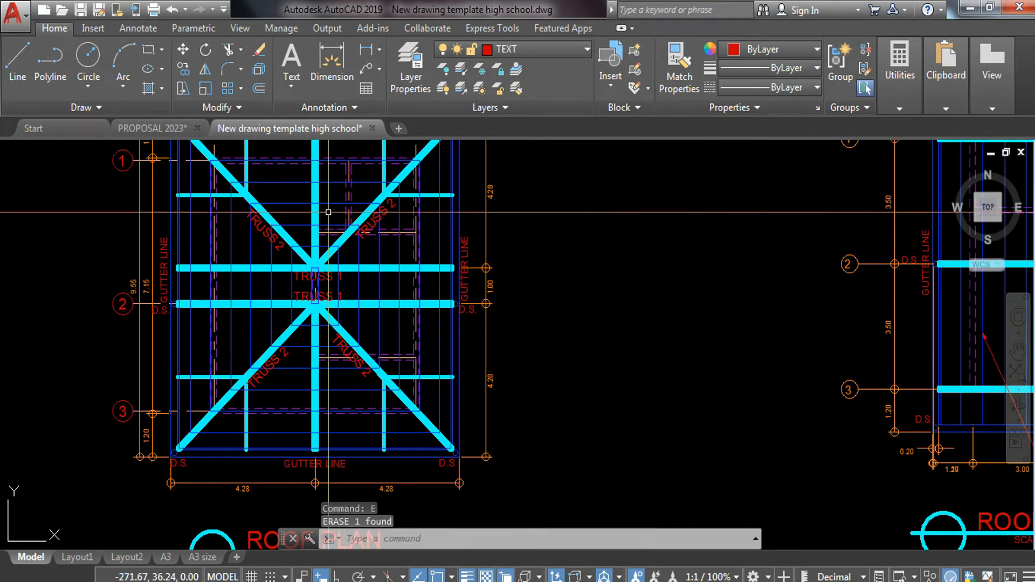
- Copy a TRUSS 1 label from the ridge area to the empty space east of the plan
{"action": "scroll", "coordinate": [327, 259], "scroll_direction": "up", "scroll_amount": 3}
{"action": "type", "text": "co"}
{"action": "key", "text": "Return"}
{"action": "left_click", "coordinate": [324, 299]}
{"action": "middle_click_drag", "start_coordinate": [742, 370], "coordinate": [276, 385]}
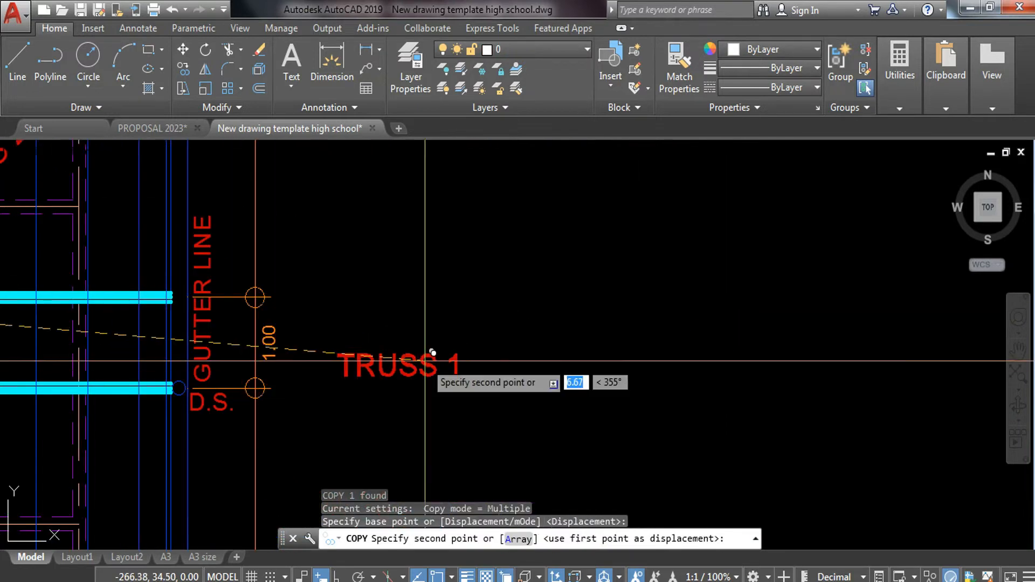
{"action": "left_click", "coordinate": [487, 357]}
{"action": "key", "text": "Escape"}
- Change the text of the copied label east of the plan to TRUSS 3
{"action": "double_click", "coordinate": [469, 357]}
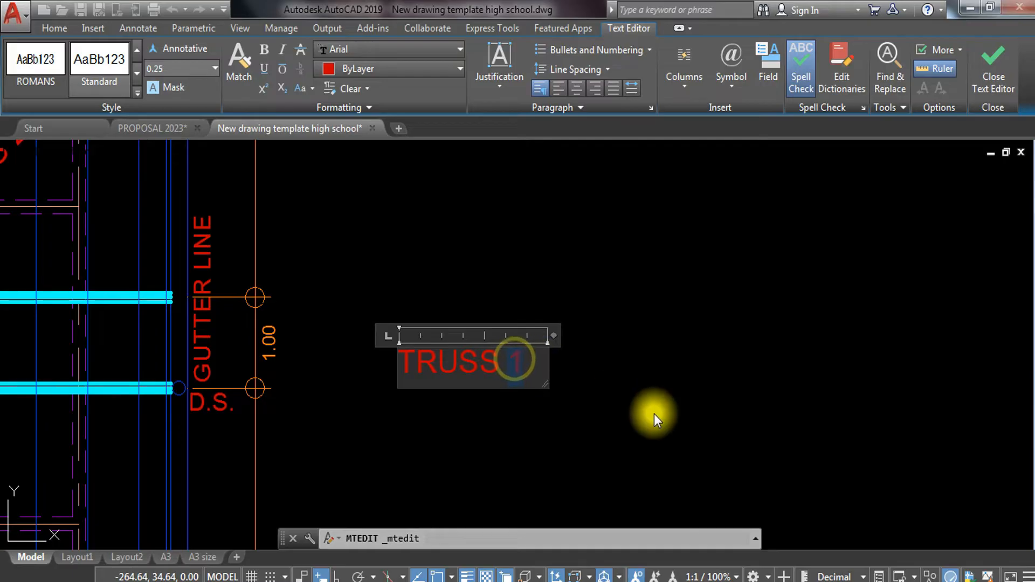
{"action": "type", "text": "3"}
{"action": "left_click", "coordinate": [634, 407]}
- Rotate the TRUSS 3 label east of the plan with Ortho on so that it reads vertically upward
{"action": "left_click", "coordinate": [532, 371]}
{"action": "left_click", "coordinate": [430, 416]}
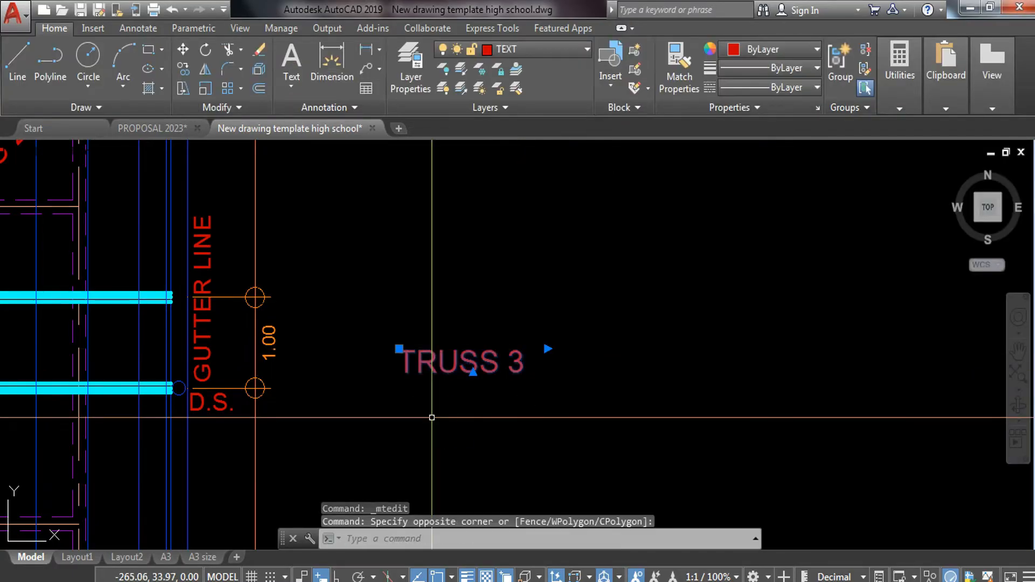
{"action": "type", "text": "ro"}
{"action": "key", "text": "Return"}
{"action": "left_click", "coordinate": [483, 366]}
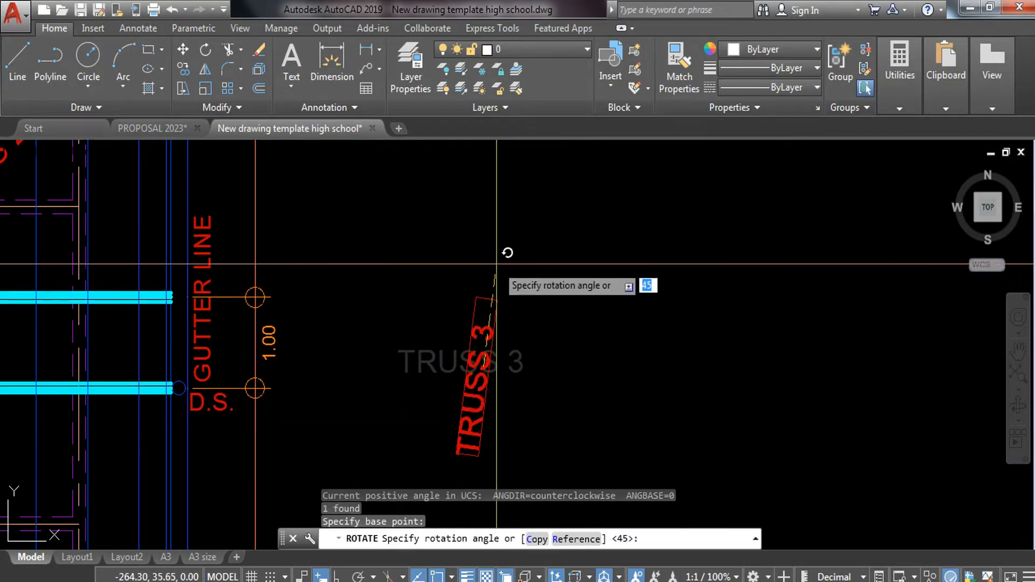
{"action": "key", "text": "F8"}
- Copy the vertical TRUSS 3 label to the west side of the upper vertical truss, with Ortho off for the placement
{"action": "left_click", "coordinate": [552, 295]}
{"action": "left_click", "coordinate": [457, 424]}
{"action": "type", "text": "co"}
{"action": "key", "text": "Return"}
{"action": "left_click", "coordinate": [476, 423]}
{"action": "scroll", "coordinate": [475, 423], "scroll_direction": "down", "scroll_amount": 2}
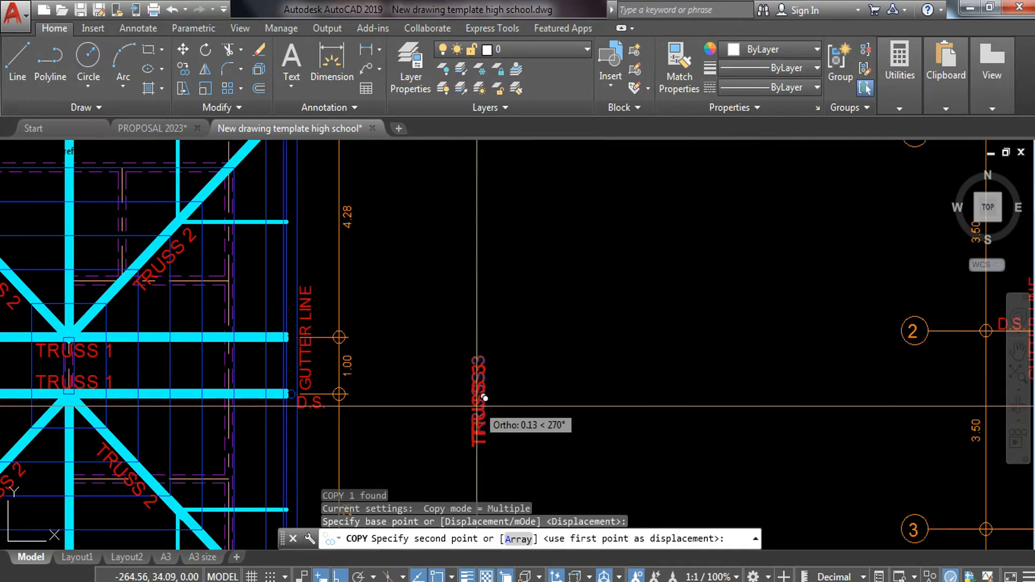
{"action": "middle_click_drag", "start_coordinate": [155, 255], "coordinate": [350, 360]}
{"action": "left_click", "coordinate": [268, 296]}
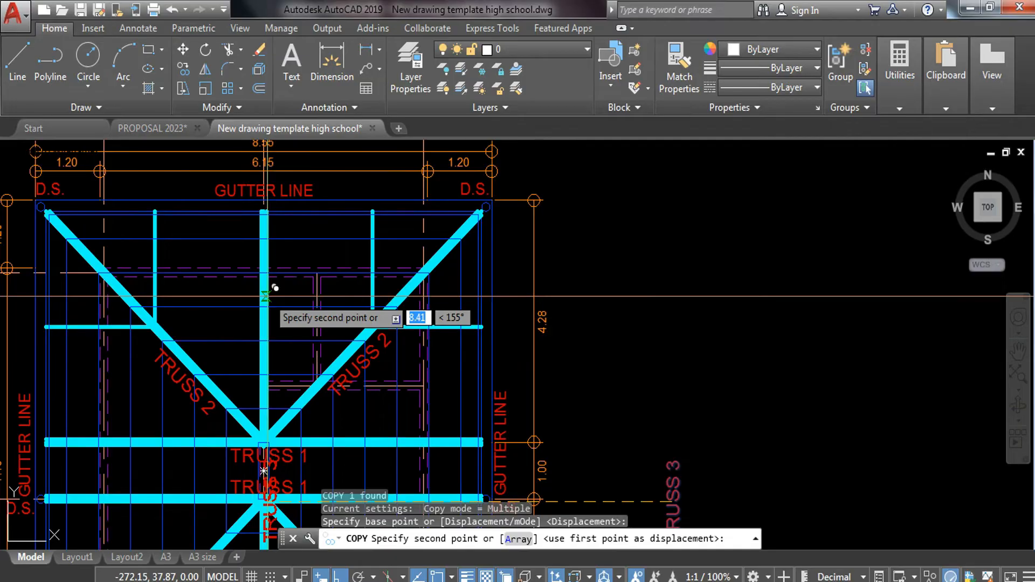
{"action": "scroll", "coordinate": [269, 298], "scroll_direction": "up", "scroll_amount": 3}
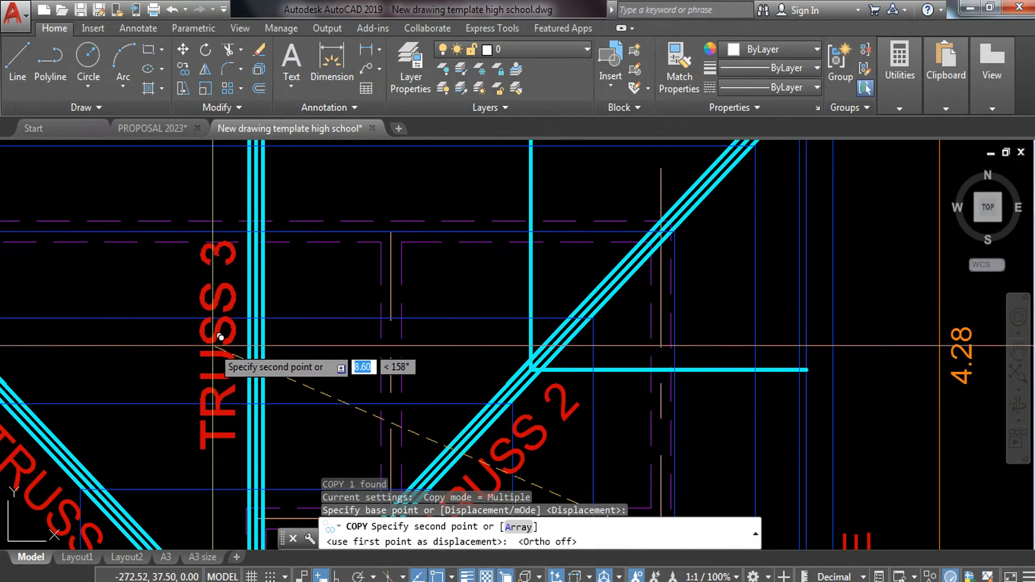
{"action": "left_click", "coordinate": [221, 337]}
- Place another copy of the vertical TRUSS 3 label on the west side of the lower vertical truss
{"action": "scroll", "coordinate": [220, 336], "scroll_direction": "down", "scroll_amount": 4}
{"action": "middle_click_drag", "start_coordinate": [315, 444], "coordinate": [334, 265]}
{"action": "scroll", "coordinate": [197, 360], "scroll_direction": "up", "scroll_amount": 5}
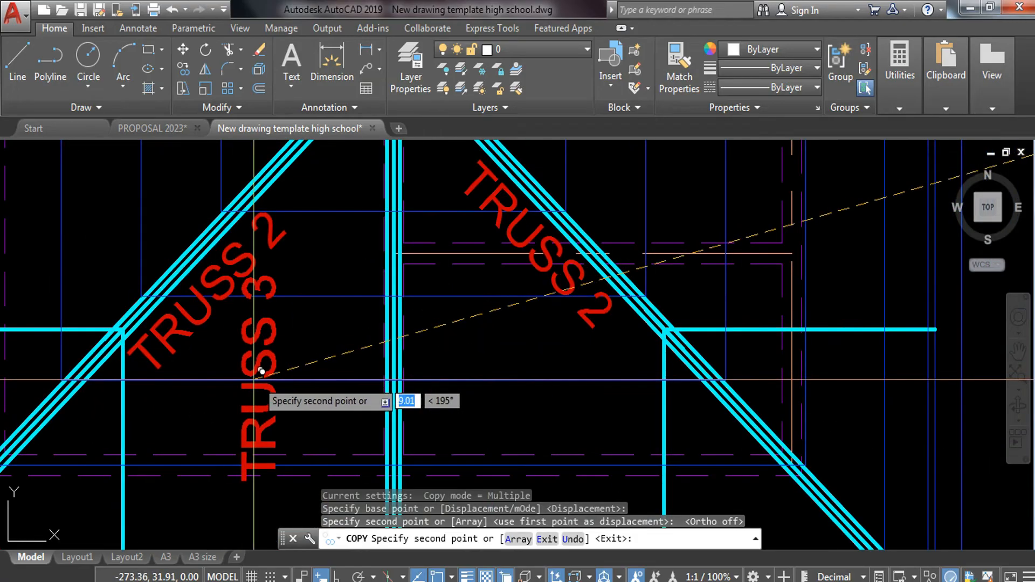
{"action": "left_click", "coordinate": [332, 375]}
{"action": "scroll", "coordinate": [333, 372], "scroll_direction": "down", "scroll_amount": 4}
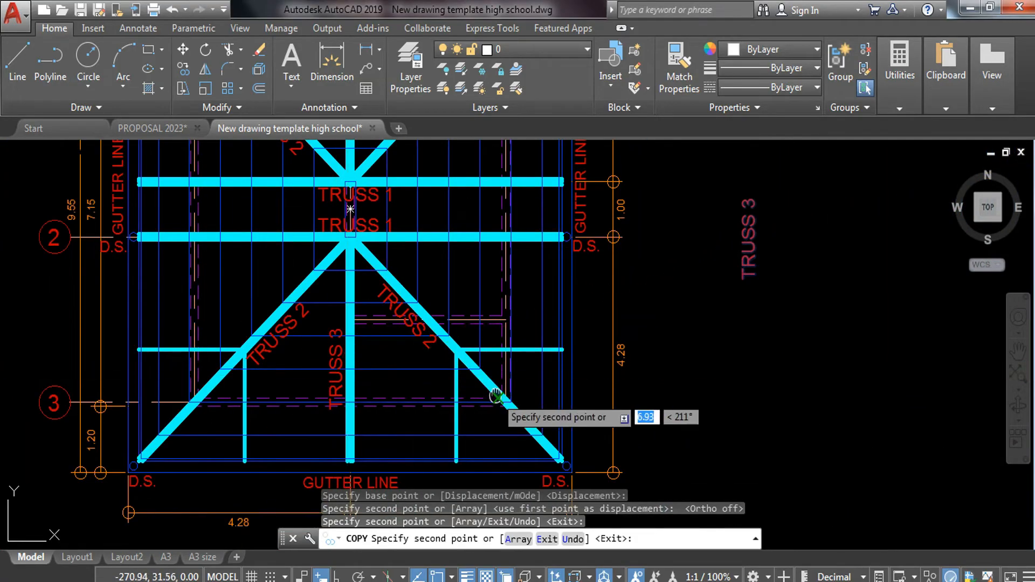
{"action": "middle_click_drag", "start_coordinate": [495, 396], "coordinate": [335, 396]}
{"action": "key", "text": "Escape"}
- Erase the leftover vertical TRUSS 3 label in the empty space east of the plan
{"action": "left_click", "coordinate": [623, 232]}
{"action": "left_click", "coordinate": [570, 271]}
{"action": "type", "text": "e"}
{"action": "key", "text": "space"}
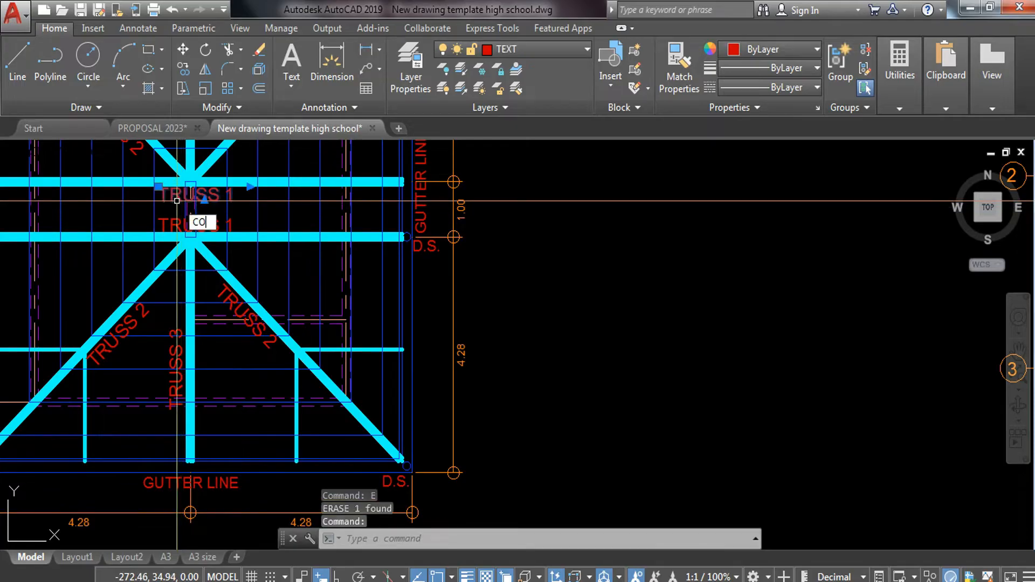
- Copy the upper TRUSS 1 label at the ridge to the empty space east of the plan
{"action": "type", "text": "co"}
{"action": "key", "text": "Return"}
{"action": "left_click", "coordinate": [206, 197]}
{"action": "left_click", "coordinate": [571, 314]}
{"action": "key", "text": "Escape"}
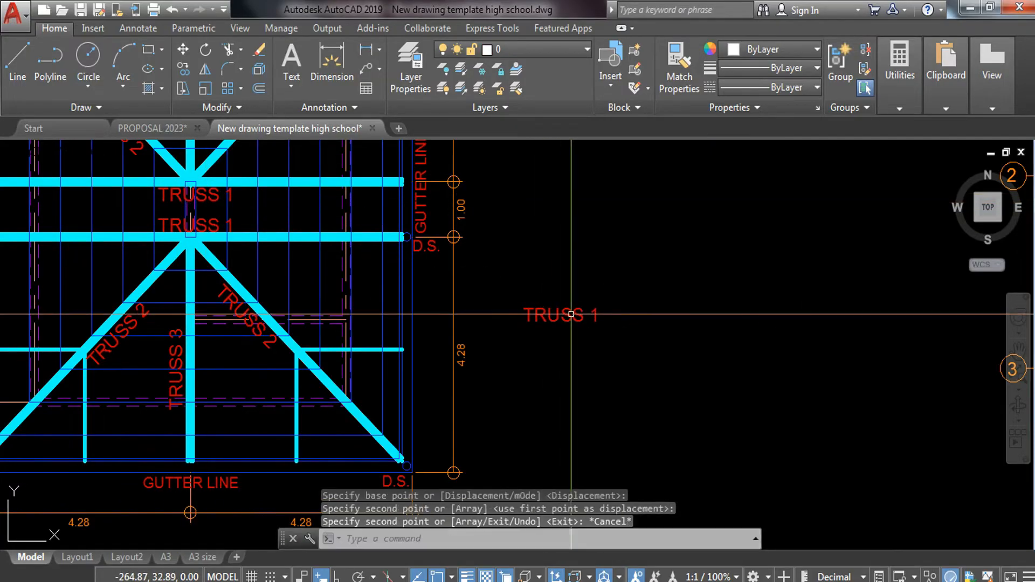
- Change the text of the copied TRUSS 1 label east of the plan to R1
{"action": "double_click", "coordinate": [606, 318]}
{"action": "type", "text": "R1"}
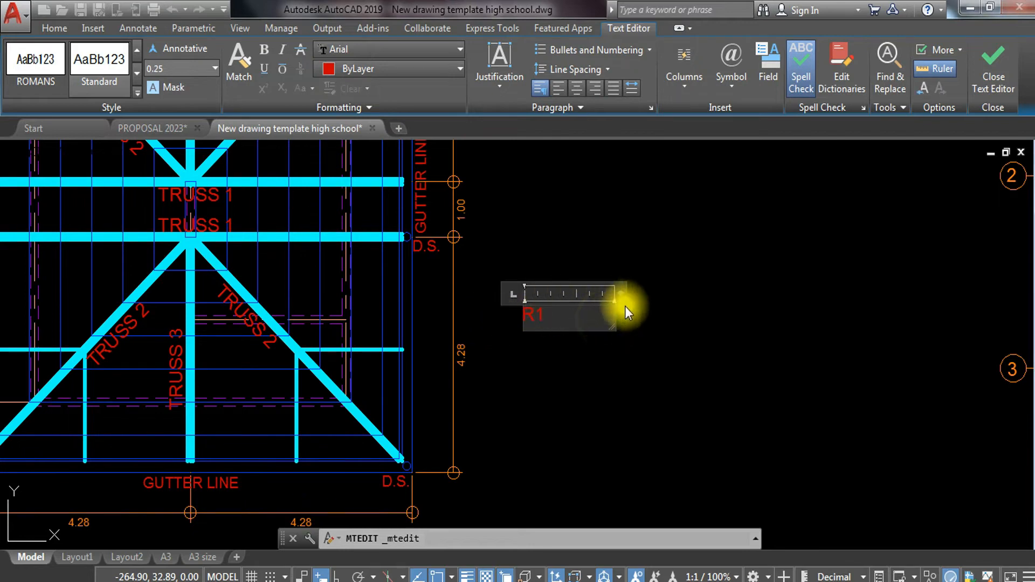
{"action": "left_click", "coordinate": [625, 307]}
- Copy the R1 label above the lower and upper horizontal rafters on the east side of the plan
{"action": "left_click", "coordinate": [523, 348]}
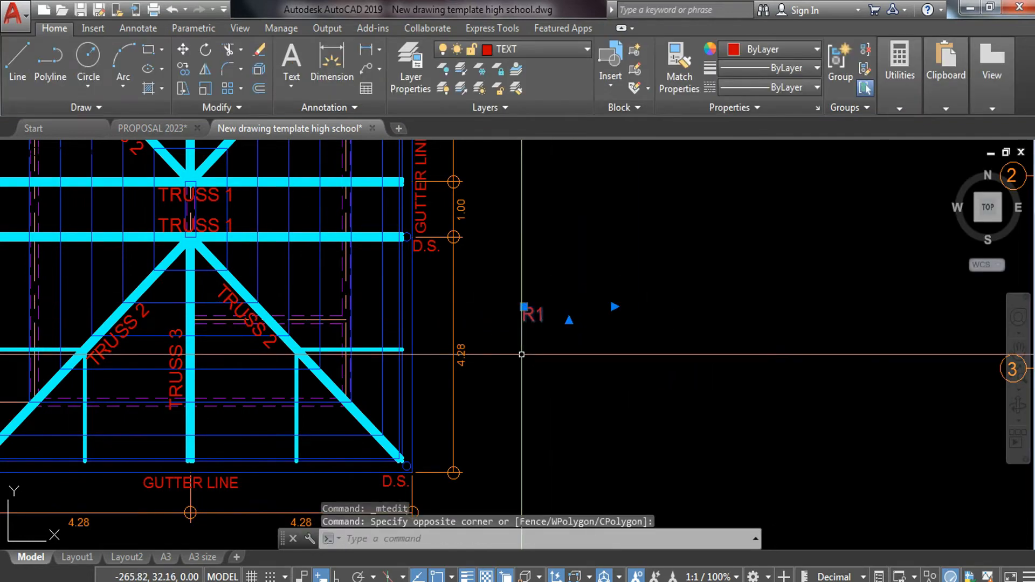
{"action": "type", "text": "CO"}
{"action": "key", "text": "space"}
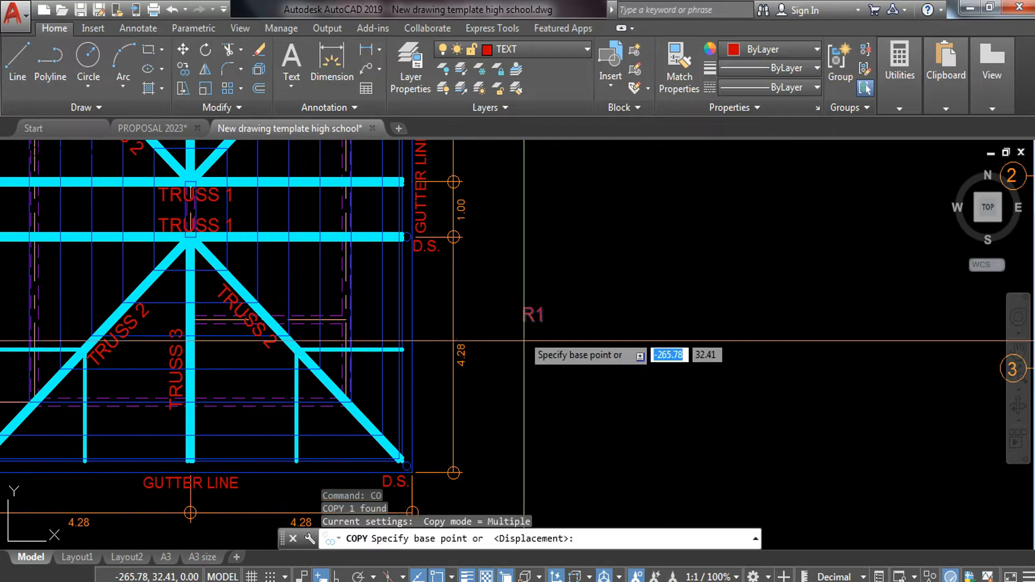
{"action": "scroll", "coordinate": [524, 323], "scroll_direction": "up", "scroll_amount": 5}
{"action": "left_click", "coordinate": [524, 299]}
{"action": "middle_click_drag", "start_coordinate": [115, 375], "coordinate": [345, 294]}
{"action": "scroll", "coordinate": [344, 294], "scroll_direction": "up", "scroll_amount": 2}
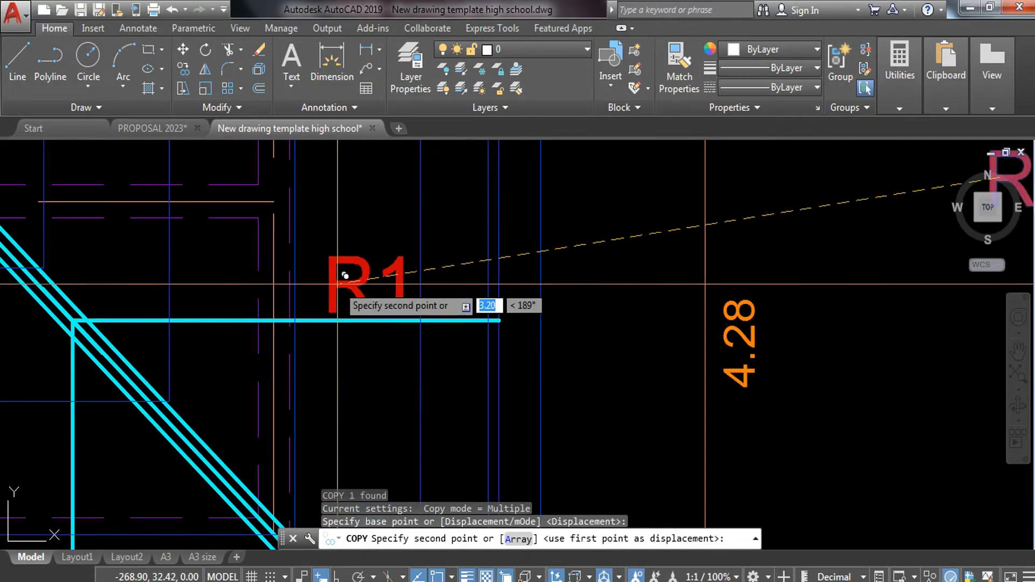
{"action": "left_click", "coordinate": [333, 287]}
{"action": "scroll", "coordinate": [333, 289], "scroll_direction": "down", "scroll_amount": 4}
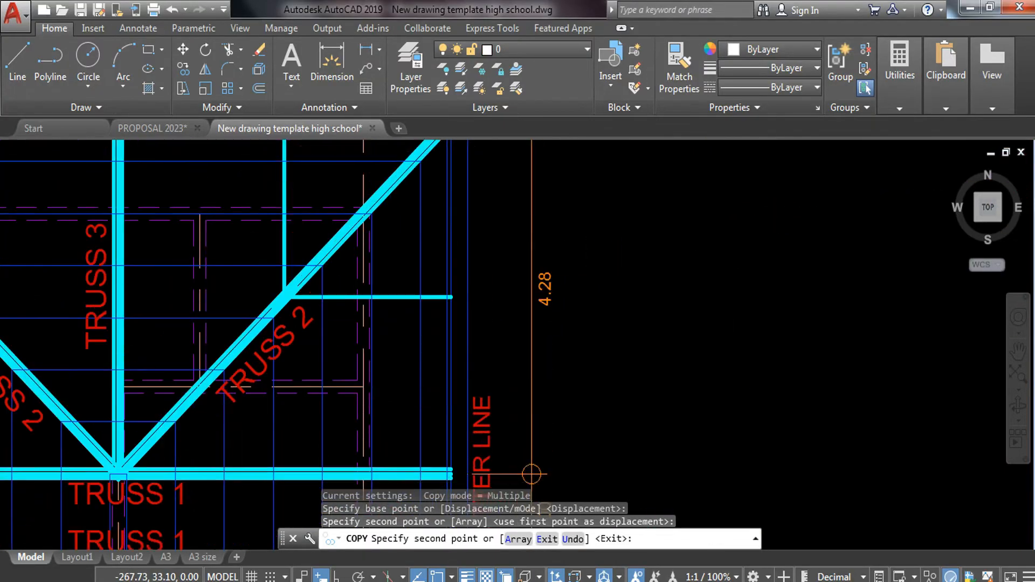
{"action": "scroll", "coordinate": [374, 290], "scroll_direction": "up", "scroll_amount": 4}
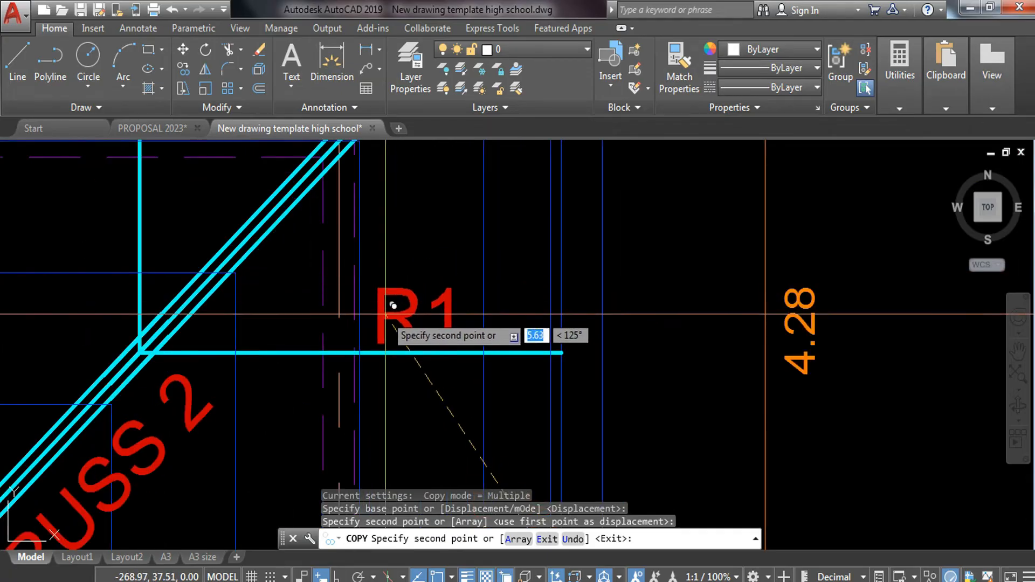
{"action": "left_click", "coordinate": [398, 293]}
- Place further R1 copies above the upper and lower horizontal rafters on the west side of the plan
{"action": "scroll", "coordinate": [402, 299], "scroll_direction": "down", "scroll_amount": 6}
{"action": "scroll", "coordinate": [211, 277], "scroll_direction": "up", "scroll_amount": 5}
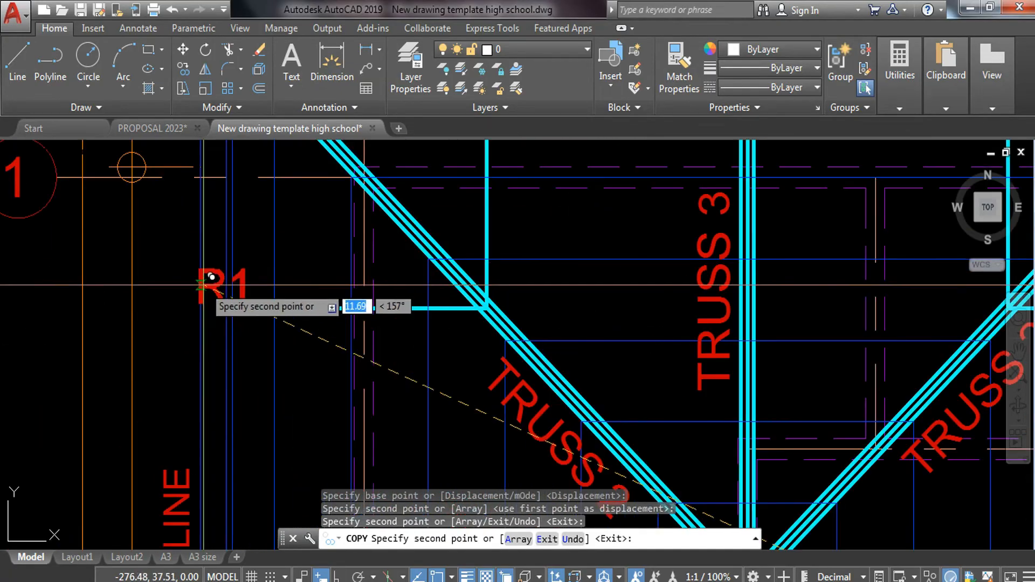
{"action": "left_click", "coordinate": [305, 273]}
{"action": "scroll", "coordinate": [324, 324], "scroll_direction": "down", "scroll_amount": 5}
{"action": "scroll", "coordinate": [302, 226], "scroll_direction": "up", "scroll_amount": 6}
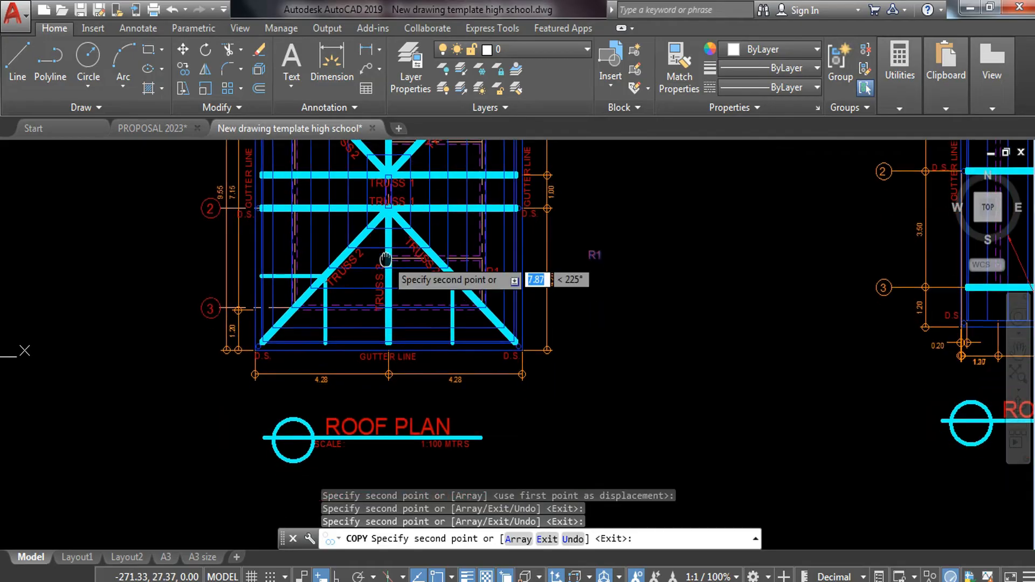
{"action": "scroll", "coordinate": [296, 189], "scroll_direction": "down", "scroll_amount": 4}
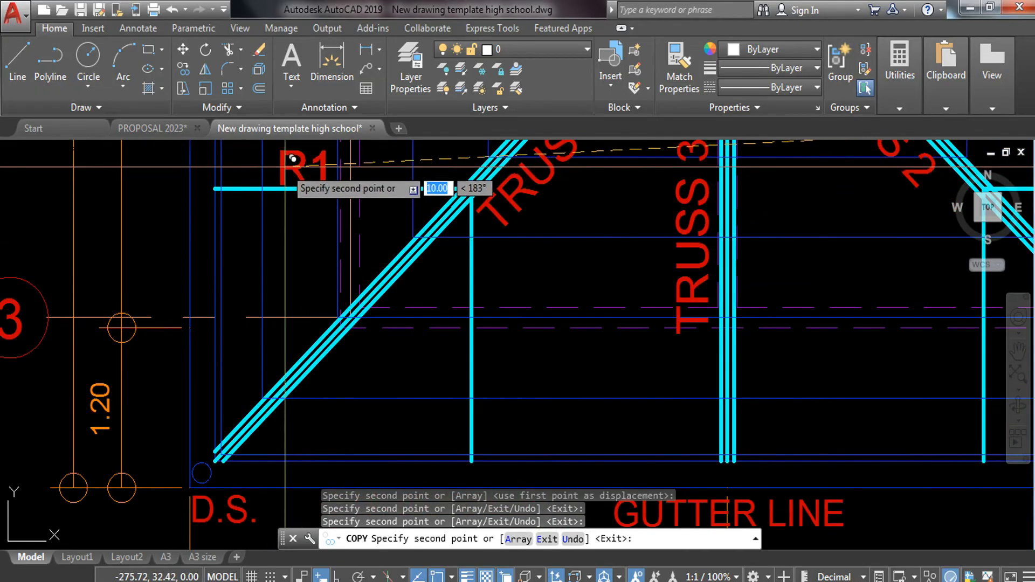
{"action": "scroll", "coordinate": [396, 323], "scroll_direction": "up", "scroll_amount": 4}
{"action": "key", "text": "Escape"}
- Rotate the R1 label east of the plan with Ortho on so that it reads vertically upward
{"action": "left_click", "coordinate": [642, 247]}
{"action": "left_click", "coordinate": [610, 309]}
{"action": "type", "text": "RO"}
{"action": "key", "text": "Return"}
{"action": "left_click", "coordinate": [648, 267]}
{"action": "key", "text": "F8"}
{"action": "left_click", "coordinate": [633, 199]}
- Copy the vertical R1 label to the west side of both lower vertical rafters, with Ortho off for the placement
{"action": "left_click", "coordinate": [672, 249]}
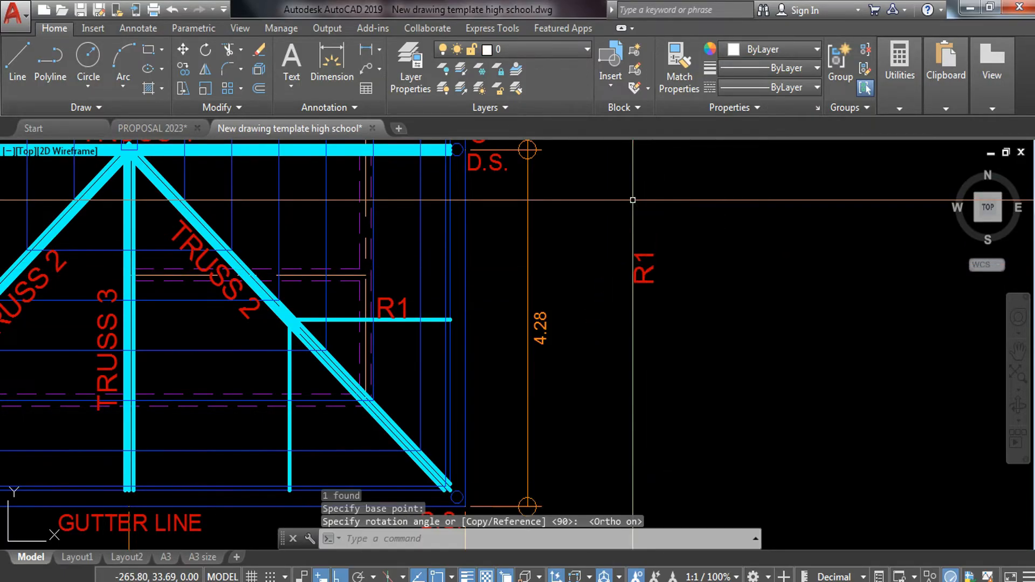
{"action": "left_click", "coordinate": [627, 326]}
{"action": "type", "text": "CO"}
{"action": "key", "text": "Return"}
{"action": "left_click", "coordinate": [634, 282]}
{"action": "key", "text": "F8"}
{"action": "scroll", "coordinate": [288, 412], "scroll_direction": "up", "scroll_amount": 2}
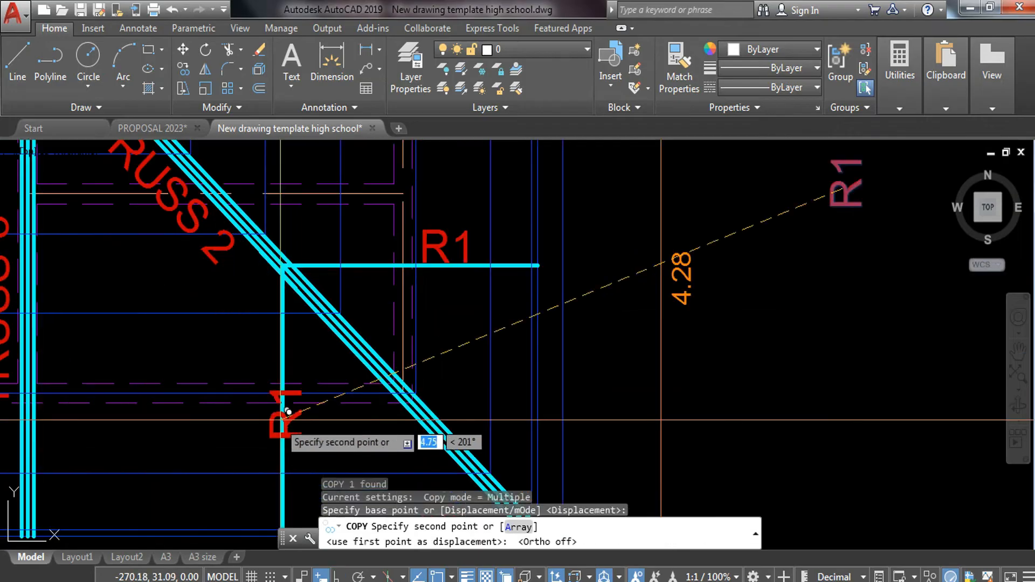
{"action": "left_click", "coordinate": [252, 437]}
{"action": "scroll", "coordinate": [306, 430], "scroll_direction": "down", "scroll_amount": 2}
{"action": "middle_click_drag", "start_coordinate": [342, 400], "coordinate": [699, 342]}
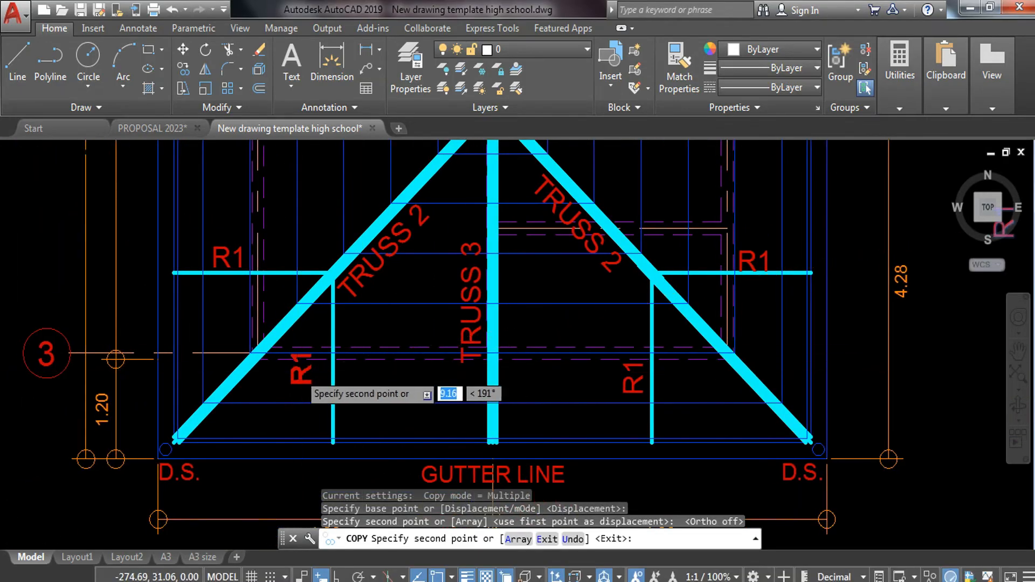
{"action": "scroll", "coordinate": [300, 370], "scroll_direction": "up", "scroll_amount": 4}
{"action": "left_click", "coordinate": [334, 400]}
{"action": "scroll", "coordinate": [344, 393], "scroll_direction": "down", "scroll_amount": 4}
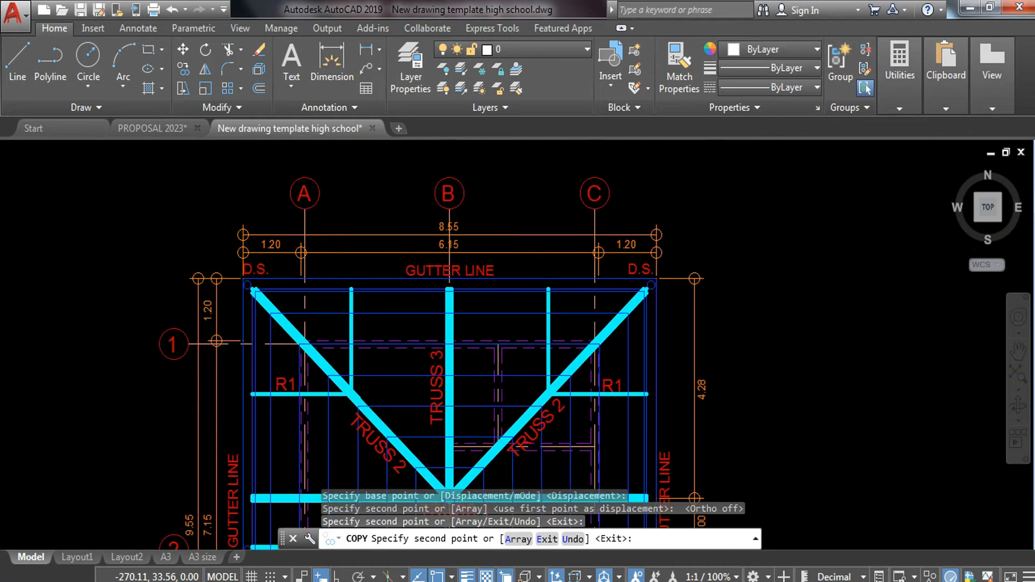
- Place copies of the vertical R1 label on the west side of both upper vertical rafters
{"action": "scroll", "coordinate": [347, 329], "scroll_direction": "up", "scroll_amount": 3}
{"action": "left_click", "coordinate": [345, 314]}
{"action": "middle_click_drag", "start_coordinate": [517, 361], "coordinate": [27, 369]}
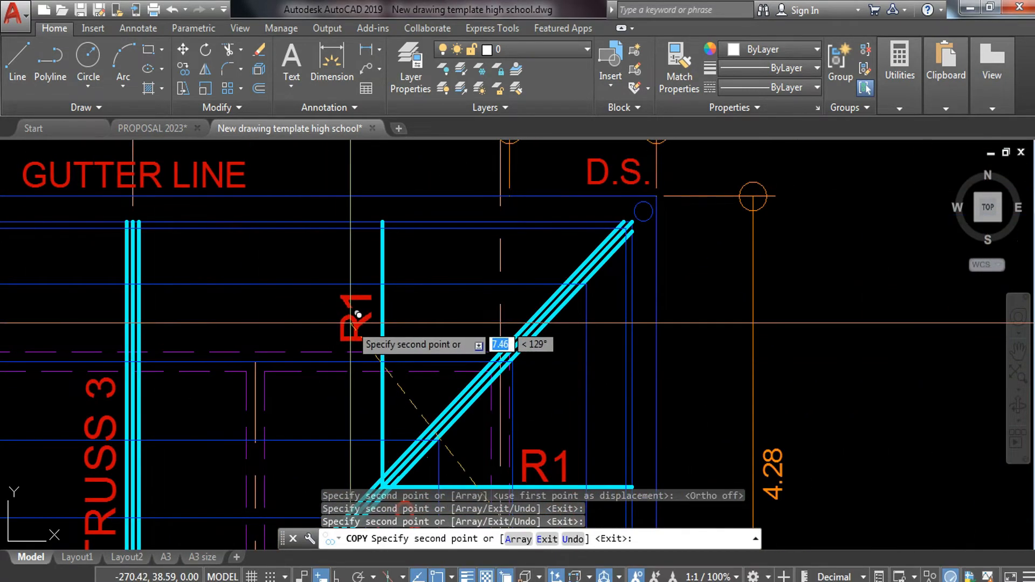
{"action": "left_click", "coordinate": [352, 317]}
{"action": "key", "text": "Escape"}
- Move the ROOF PLAN title with its circle, line and scale text farther down below the plan
{"action": "scroll", "coordinate": [350, 318], "scroll_direction": "down", "scroll_amount": 2}
{"action": "scroll", "coordinate": [357, 370], "scroll_direction": "down", "scroll_amount": 4}
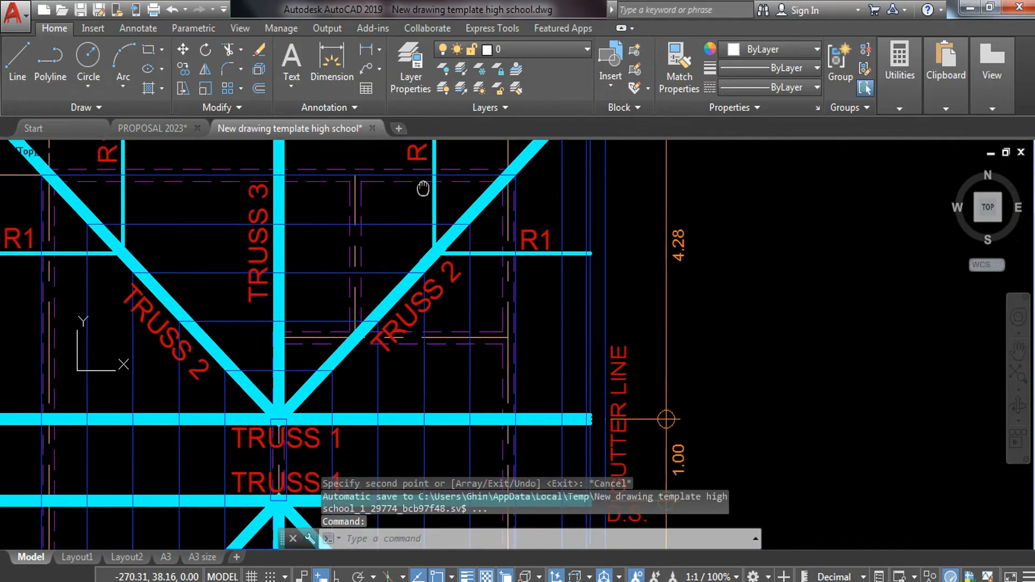
{"action": "middle_click_drag", "start_coordinate": [323, 293], "coordinate": [317, 177]}
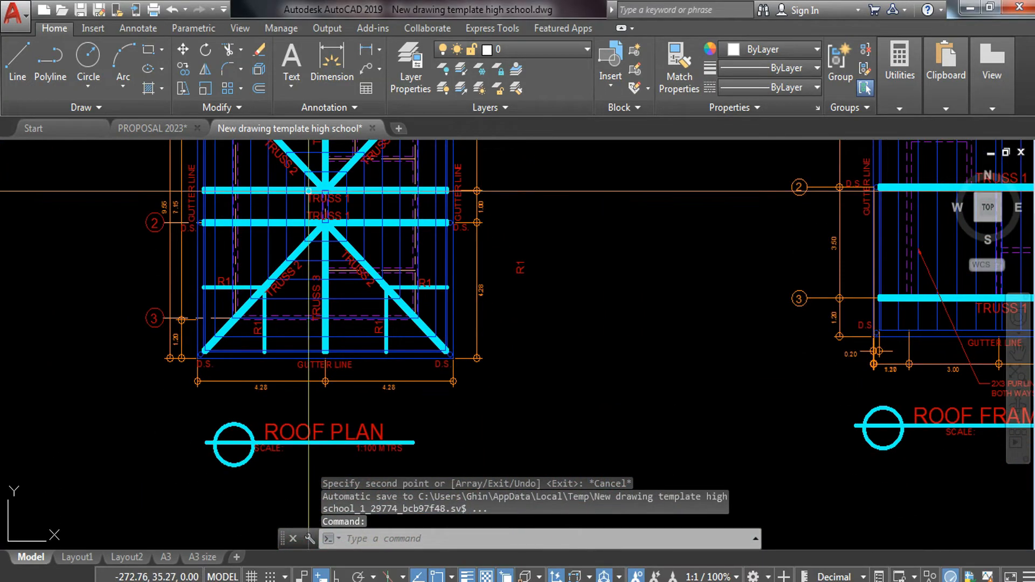
{"action": "left_click", "coordinate": [383, 406]}
{"action": "left_click", "coordinate": [244, 469]}
{"action": "type", "text": "m"}
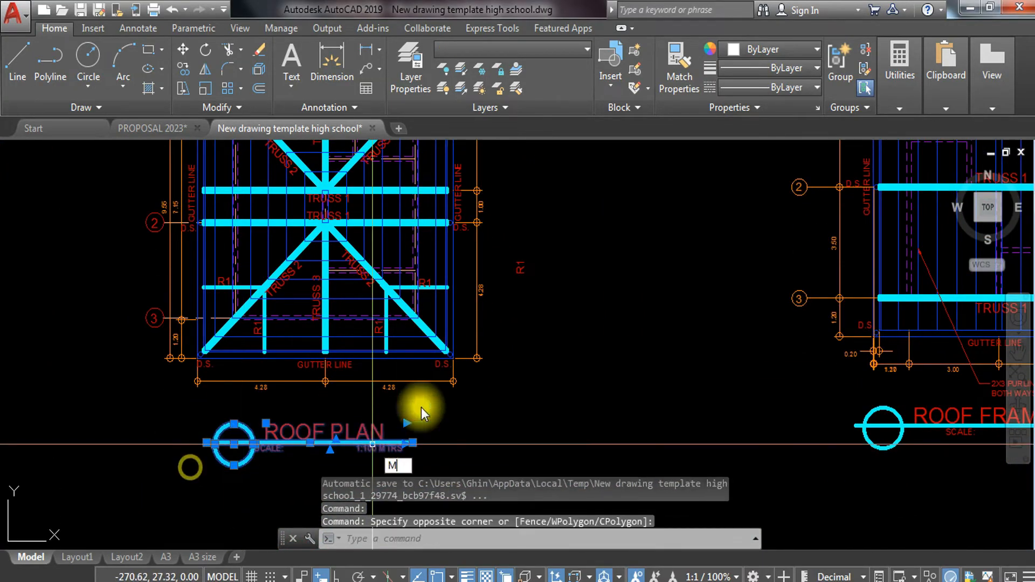
{"action": "key", "text": "Return"}
{"action": "left_click", "coordinate": [566, 266]}
{"action": "left_click", "coordinate": [562, 325]}
{"action": "key", "text": "Escape"}
- Draw a multileader from the purlin between the lower-west TRUSS 2 and TRUSS 3 straight down below the bottom dimensions, with Ortho on
{"action": "scroll", "coordinate": [306, 287], "scroll_direction": "up", "scroll_amount": 3}
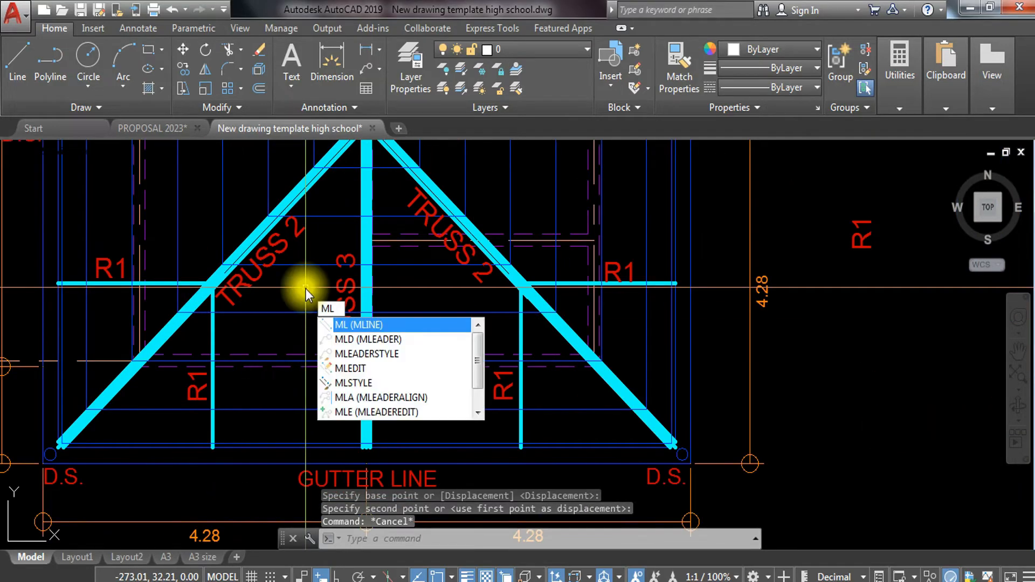
{"action": "type", "text": "d"}
{"action": "key", "text": "Return"}
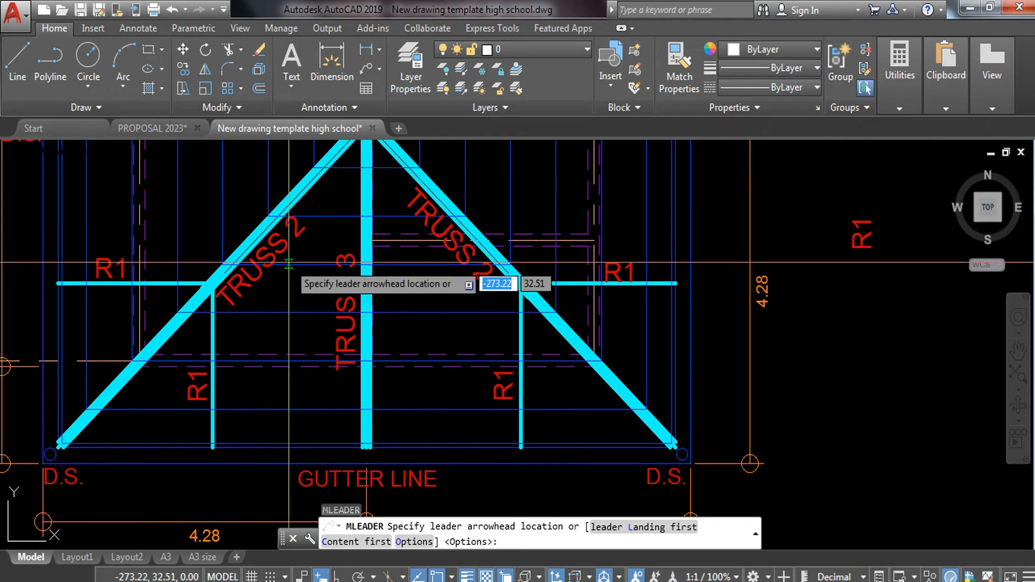
{"action": "left_click", "coordinate": [294, 264]}
{"action": "middle_click_drag", "start_coordinate": [312, 387], "coordinate": [258, 267]}
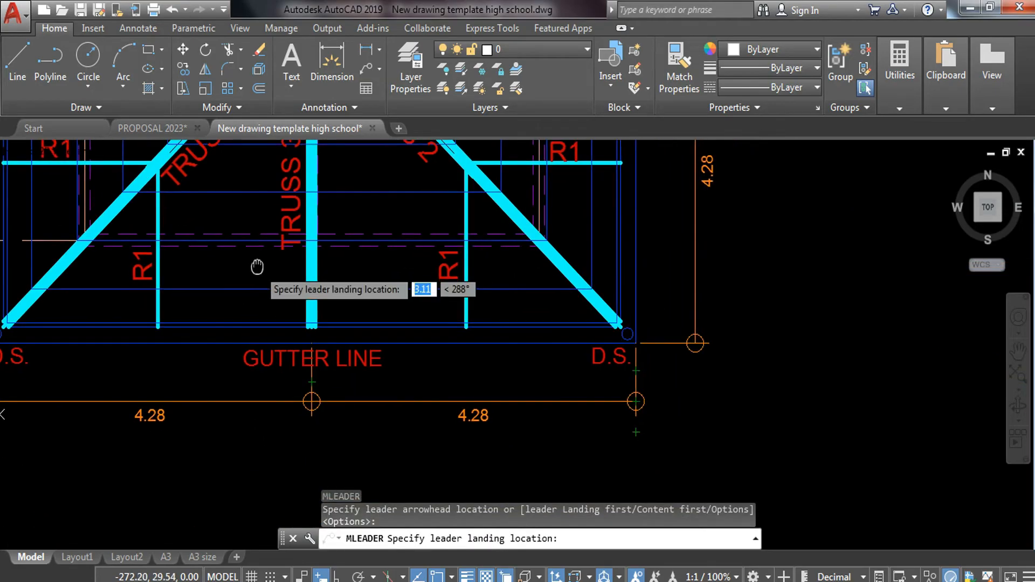
{"action": "key", "text": "F8"}
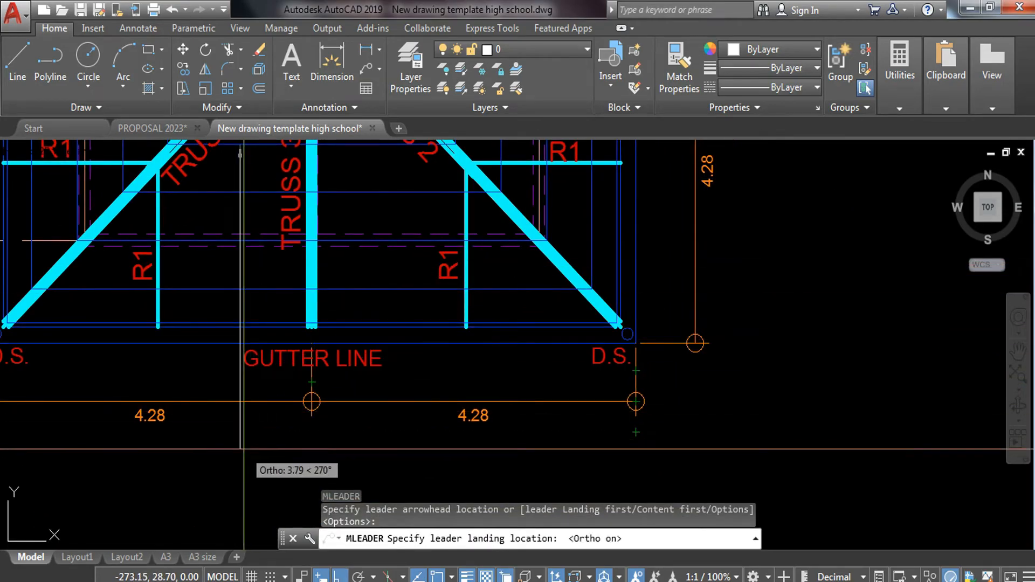
{"action": "left_click", "coordinate": [245, 448]}
- Enter the leader note 2X3 PURLINS SPACED AT 0.60 METERS with BOTH WAYS on a second line
{"action": "type", "text": "2X3 PURLINS"}
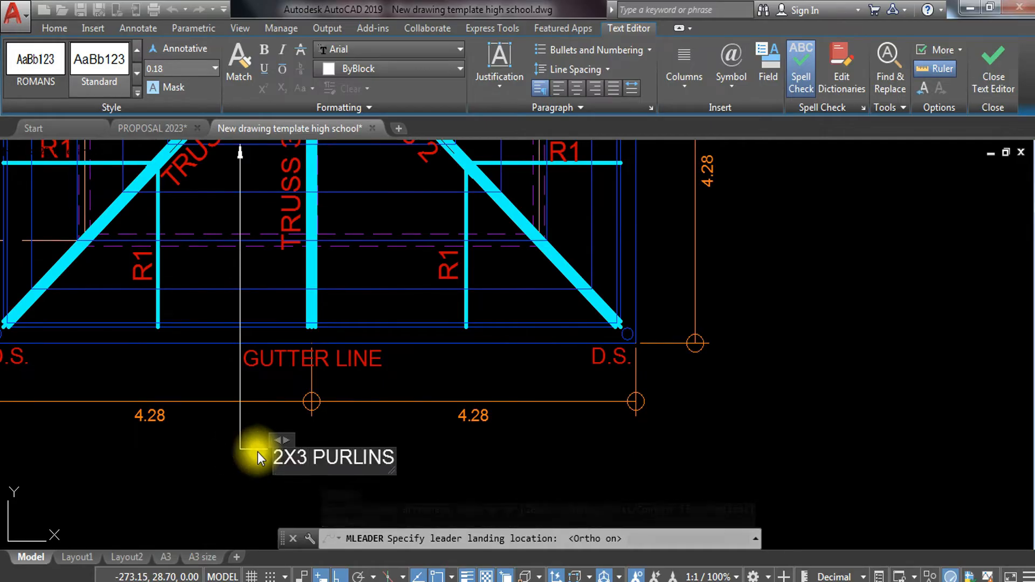
{"action": "type", "text": " SPACED A"}
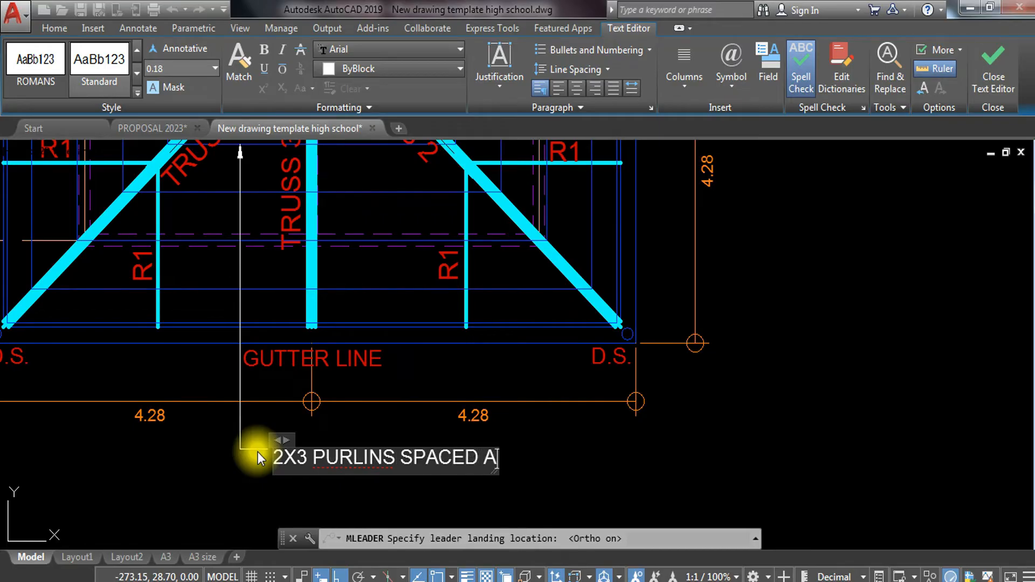
{"action": "type", "text": "T 0."}
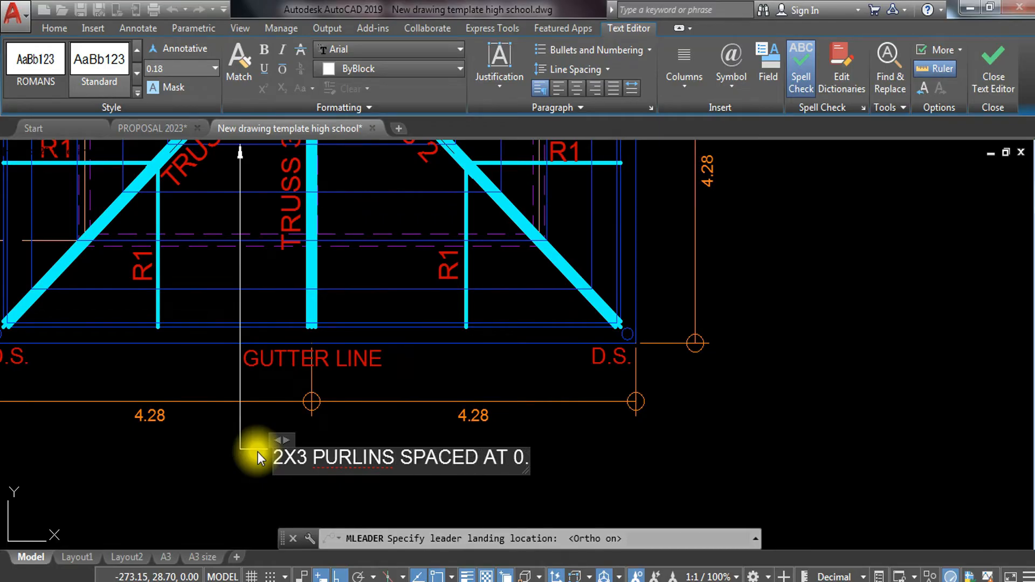
{"action": "type", "text": "60 METE"}
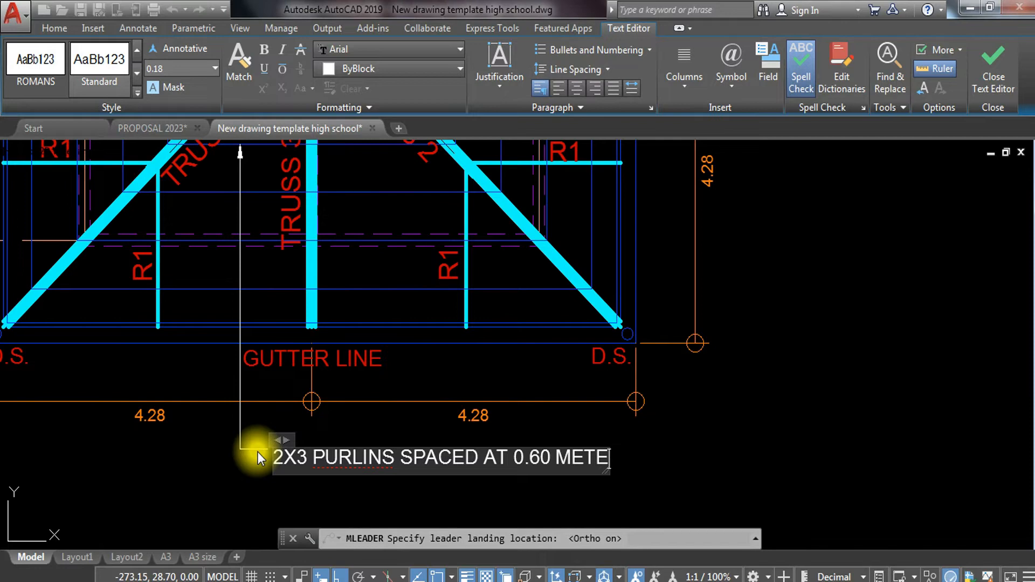
{"action": "type", "text": "RS N"}
{"action": "key", "text": "BackSpace"}
{"action": "key", "text": "Return"}
{"action": "type", "text": "BOTH WAYS"}
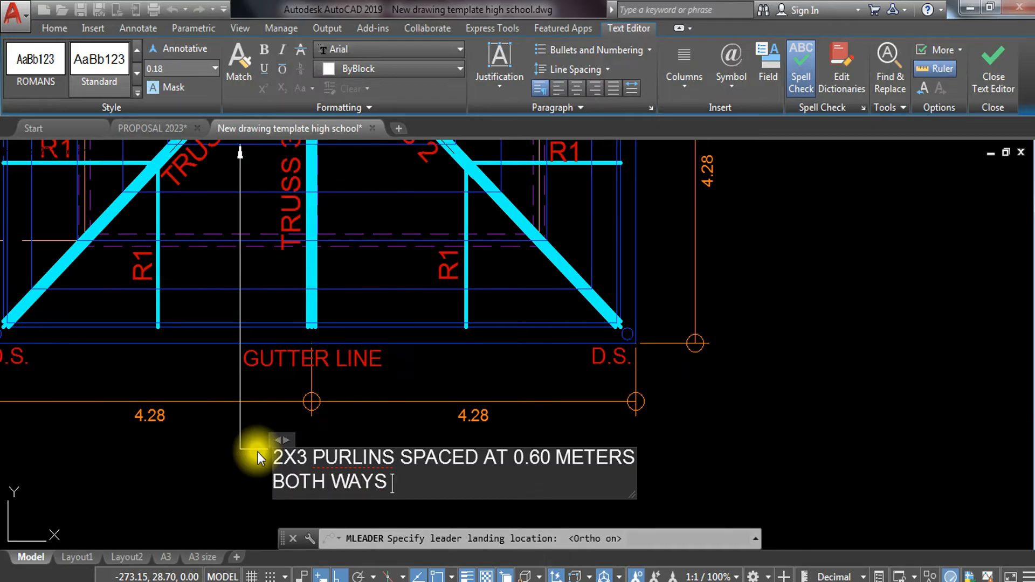
- Center-align both lines of the purlin note and finish the leader text
{"action": "left_click_drag", "start_coordinate": [408, 482], "coordinate": [268, 458]}
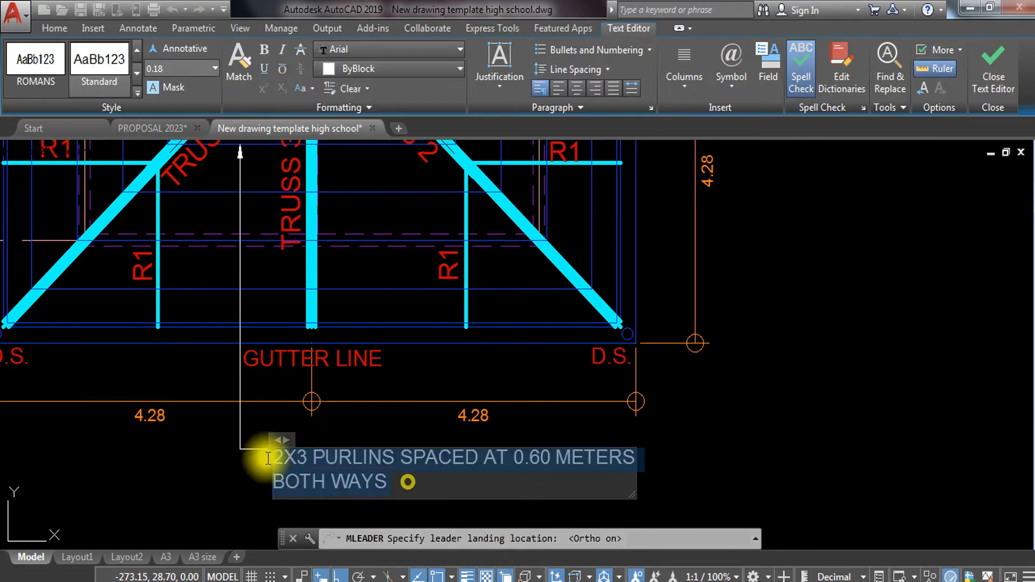
{"action": "left_click", "coordinate": [576, 85]}
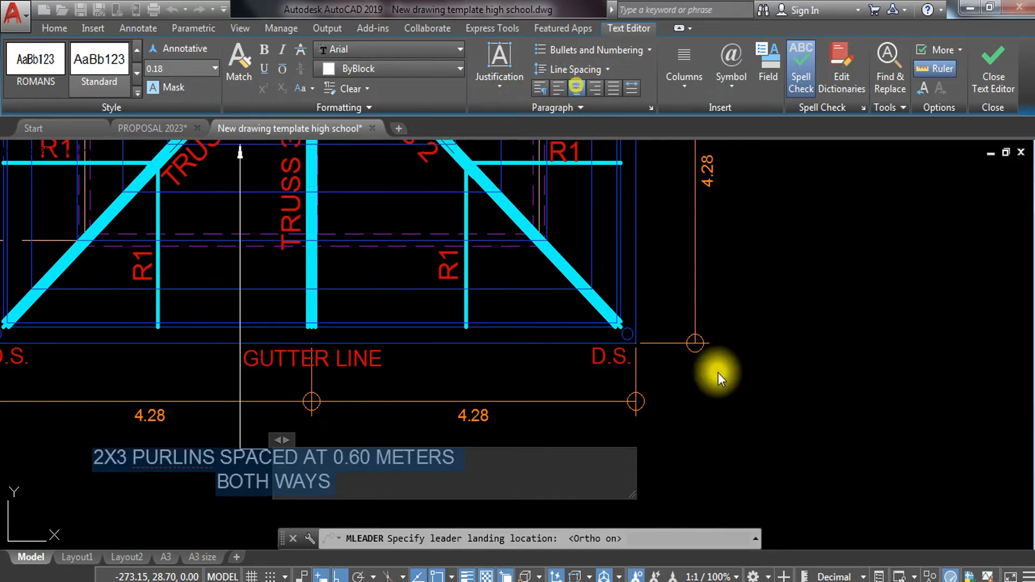
{"action": "left_click", "coordinate": [741, 415]}
{"action": "scroll", "coordinate": [611, 381], "scroll_direction": "down", "scroll_amount": 4}
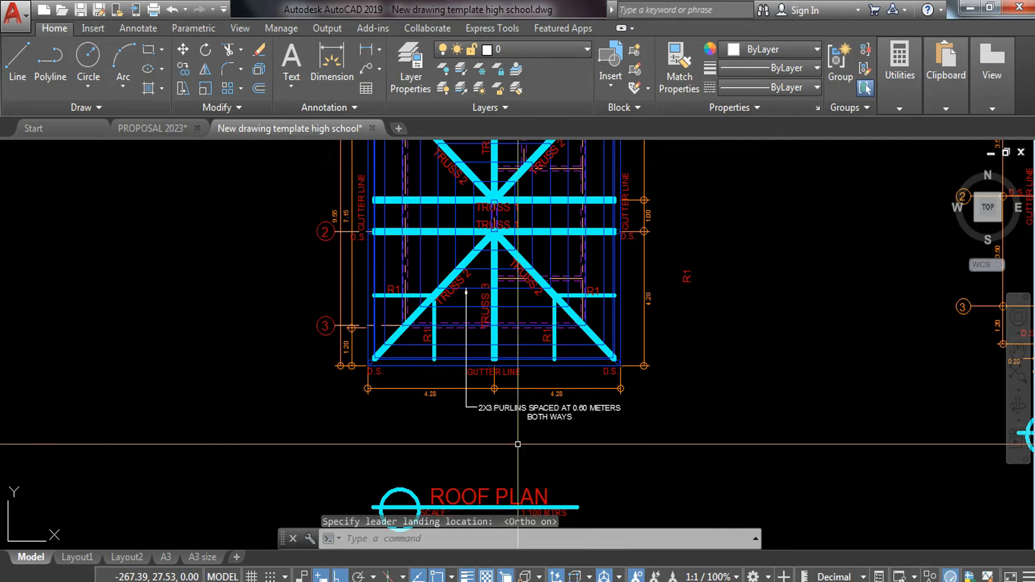
{"action": "scroll", "coordinate": [517, 444], "scroll_direction": "up", "scroll_amount": 4}
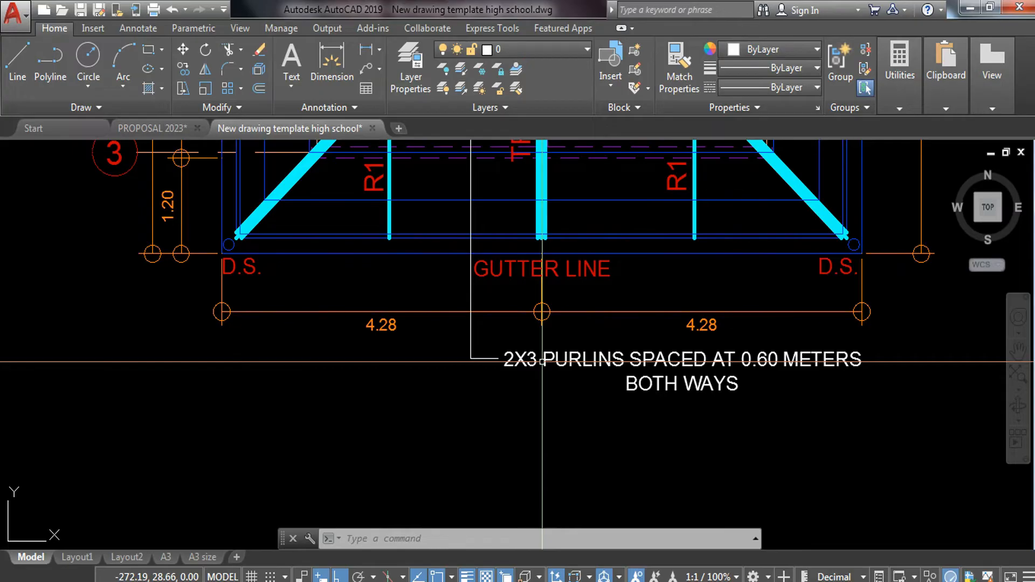
{"action": "middle_click_drag", "start_coordinate": [500, 312], "coordinate": [500, 361]}
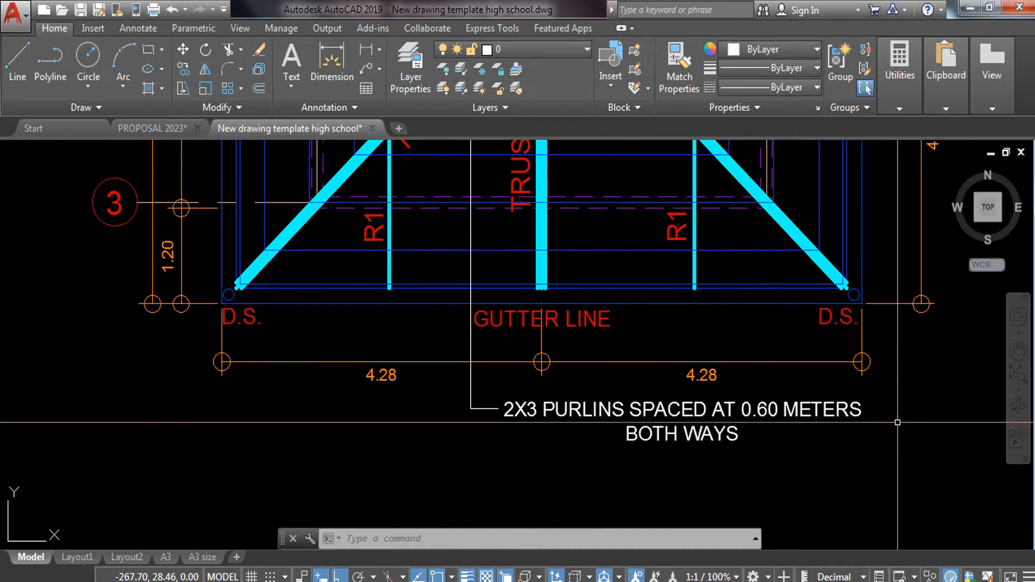
{"action": "left_click", "coordinate": [919, 409]}
{"action": "left_click", "coordinate": [780, 445]}
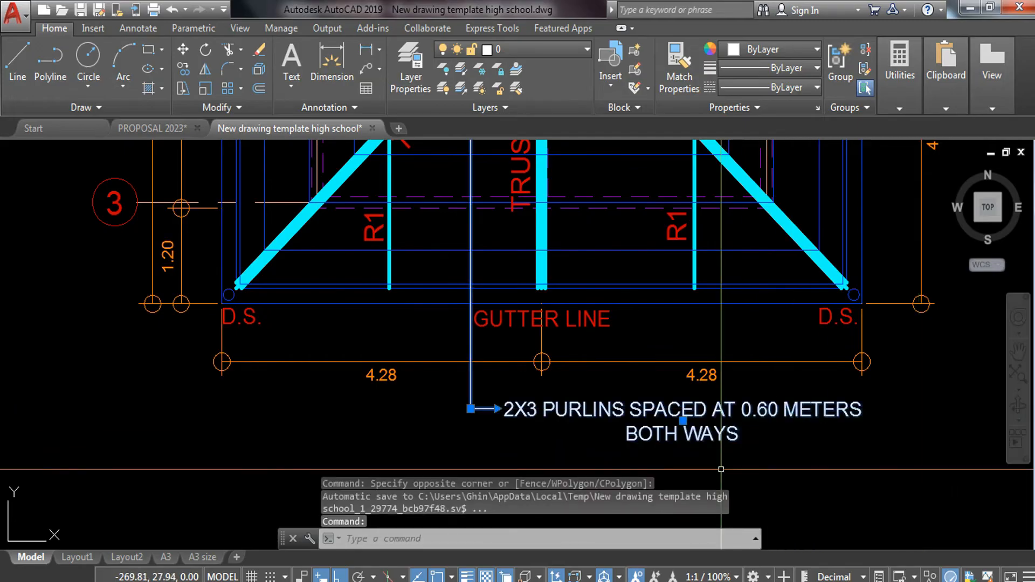
{"action": "key", "text": "Escape"}
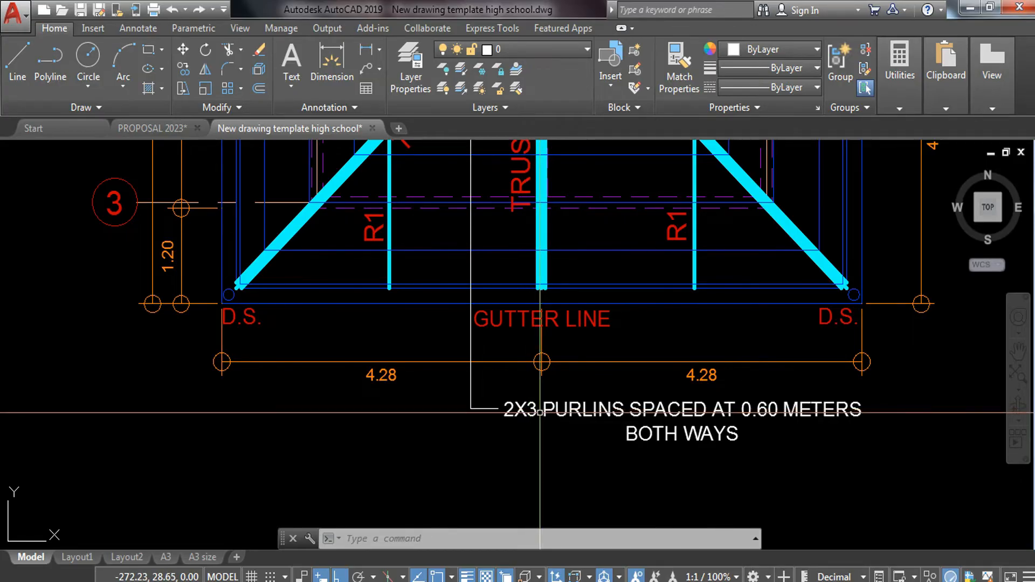
- Put the purlin leader and its note on the TEXT layer
{"action": "left_click", "coordinate": [577, 382]}
{"action": "left_click", "coordinate": [548, 442]}
{"action": "left_click", "coordinate": [568, 45]}
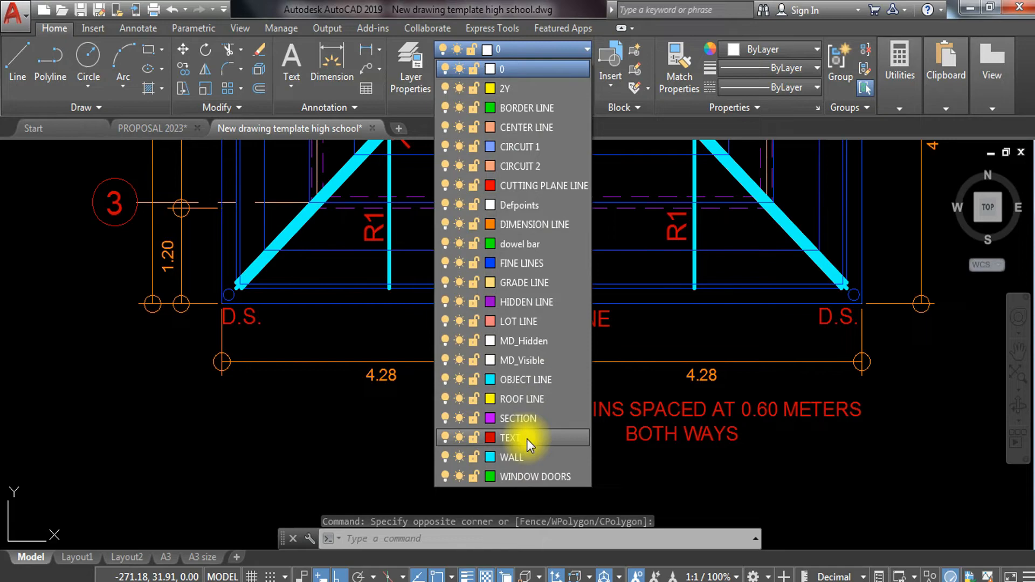
{"action": "left_click", "coordinate": [526, 438]}
{"action": "key", "text": "Escape"}
- Examine the truss, rafter and purlin layout around the two TRUSS 1 members and the gutter lines
{"action": "scroll", "coordinate": [486, 293], "scroll_direction": "down", "scroll_amount": 2}
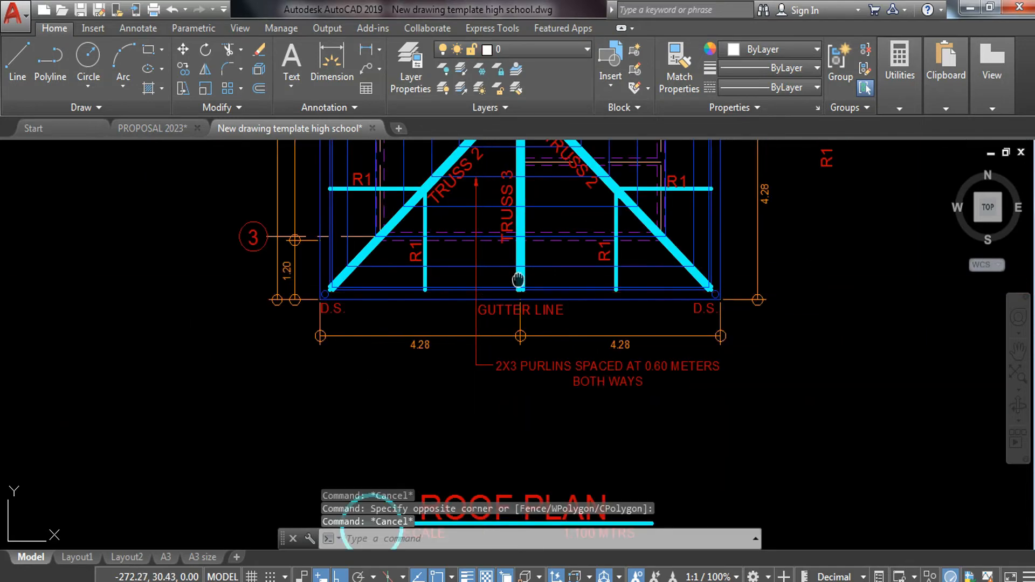
{"action": "middle_click_drag", "start_coordinate": [517, 282], "coordinate": [536, 435]}
{"action": "middle_click_drag", "start_coordinate": [269, 202], "coordinate": [284, 279]}
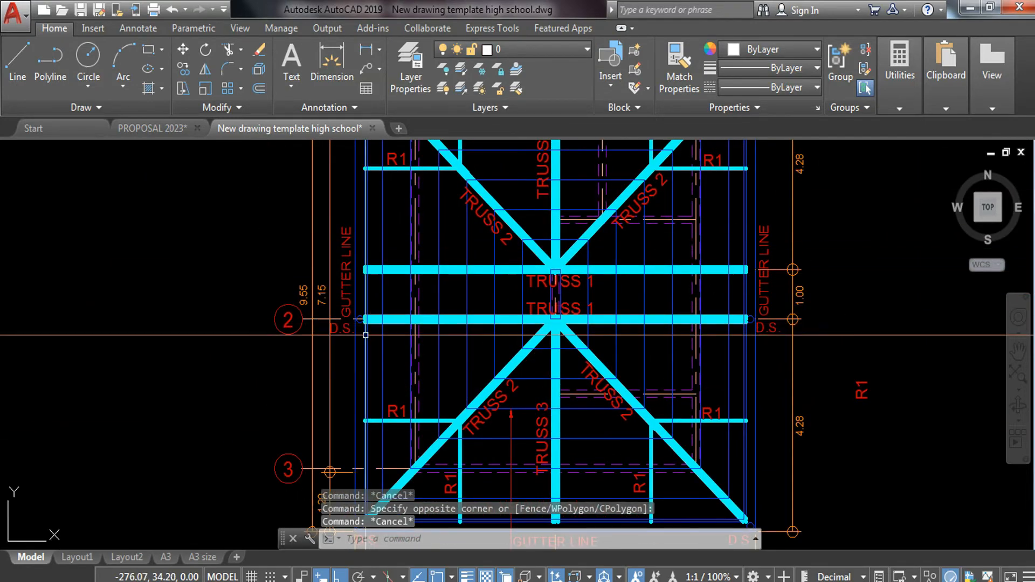
{"action": "scroll", "coordinate": [363, 342], "scroll_direction": "up", "scroll_amount": 4}
{"action": "scroll", "coordinate": [377, 323], "scroll_direction": "down", "scroll_amount": 4}
{"action": "middle_click_drag", "start_coordinate": [532, 222], "coordinate": [539, 293]}
{"action": "middle_click_drag", "start_coordinate": [548, 200], "coordinate": [531, 290]}
{"action": "middle_click_drag", "start_coordinate": [603, 359], "coordinate": [590, 318]}
{"action": "scroll", "coordinate": [532, 381], "scroll_direction": "up", "scroll_amount": 2}
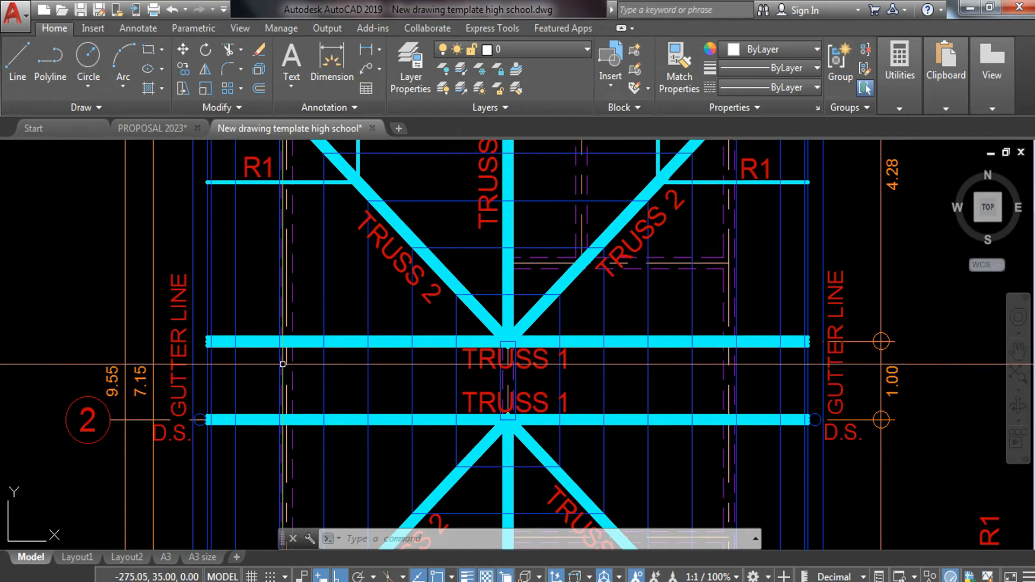
{"action": "scroll", "coordinate": [280, 358], "scroll_direction": "up", "scroll_amount": 2}
{"action": "scroll", "coordinate": [461, 354], "scroll_direction": "down", "scroll_amount": 2}
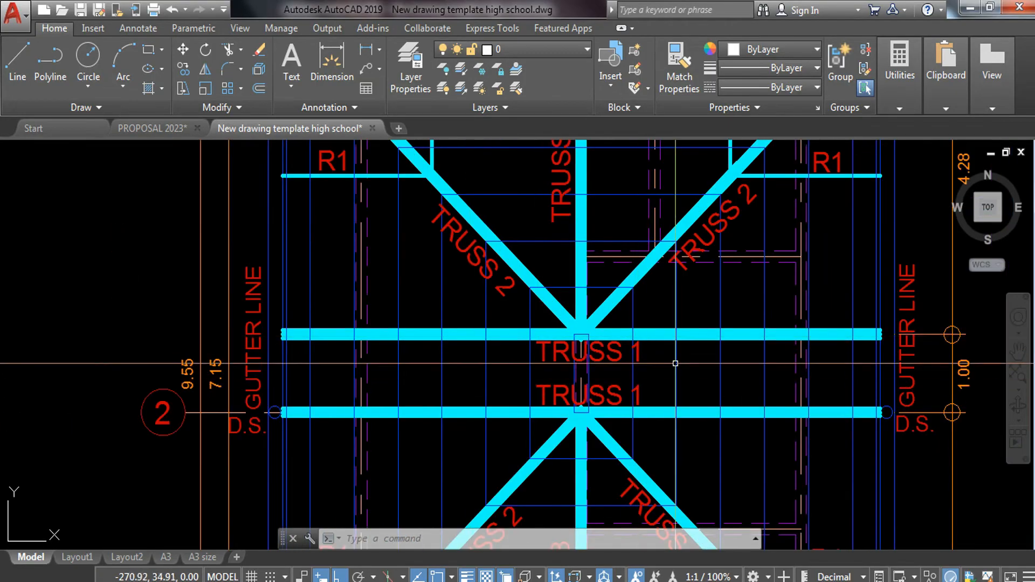
{"action": "mouse_move", "coordinate": [703, 370]}
{"action": "middle_mouse_down"}
{"action": "mouse_move", "coordinate": [594, 331]}
{"action": "mouse_move", "coordinate": [556, 300]}
{"action": "middle_mouse_up"}
{"action": "scroll", "coordinate": [557, 300], "scroll_direction": "down", "scroll_amount": 3}
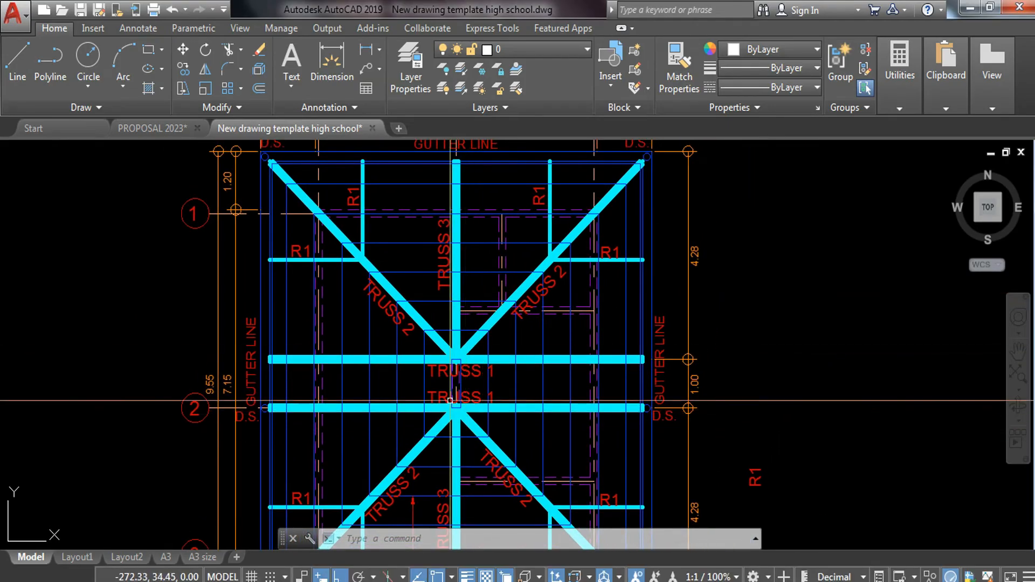
{"action": "scroll", "coordinate": [458, 393], "scroll_direction": "up", "scroll_amount": 2}
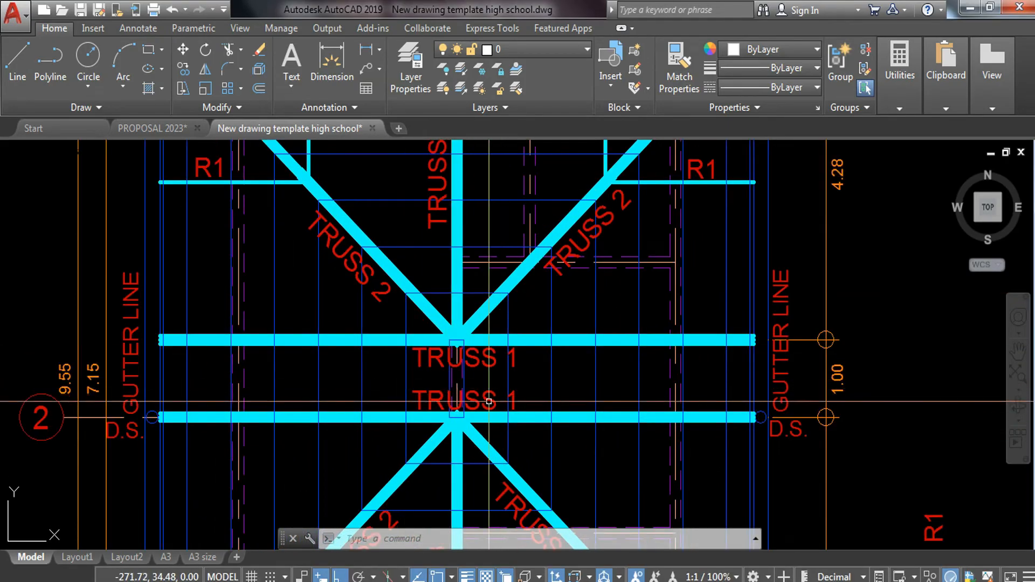
{"action": "scroll", "coordinate": [504, 383], "scroll_direction": "down", "scroll_amount": 2}
{"action": "middle_click_drag", "start_coordinate": [552, 427], "coordinate": [507, 364]}
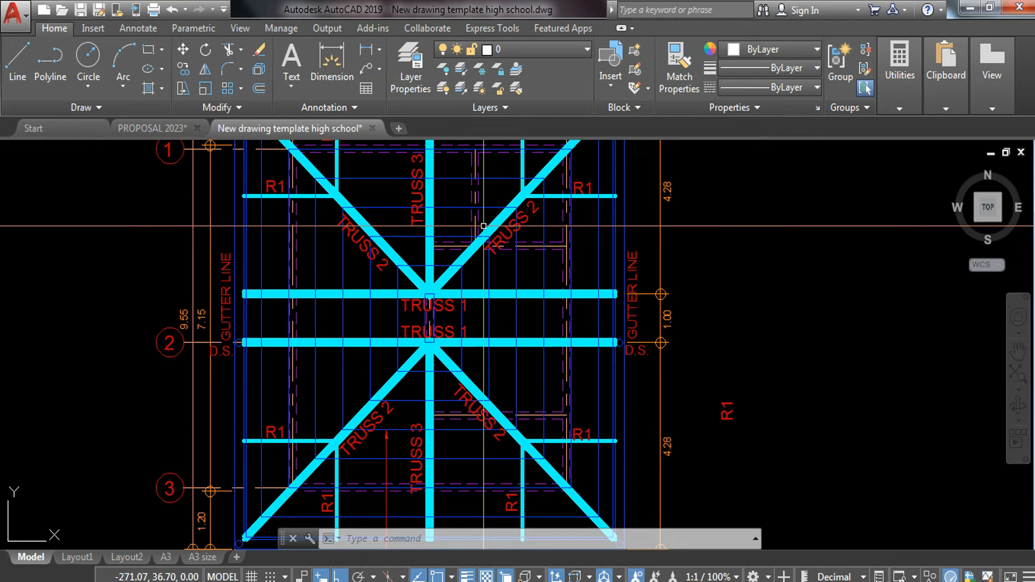
{"action": "mouse_move", "coordinate": [496, 217]}
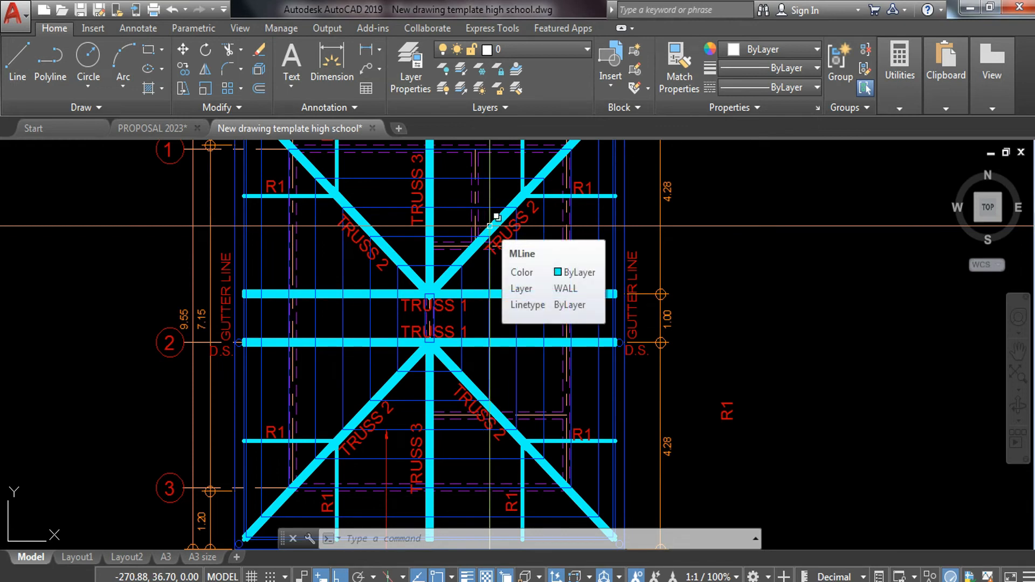
- Erase the stray vertical R1 label outside the plan, east of the 4.28 dimension
{"action": "left_click", "coordinate": [767, 382]}
{"action": "left_click", "coordinate": [718, 430]}
{"action": "type", "text": "E"}
{"action": "key", "text": "Return"}
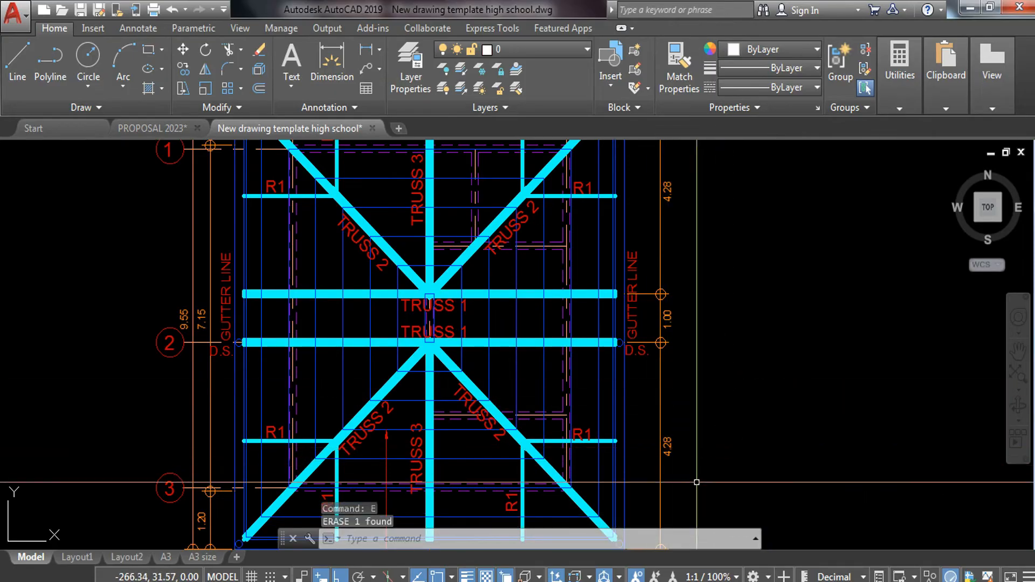
- Change the title below the plan to ROOF FRAMING PLAN and widen its text box so it fits on one line
{"action": "scroll", "coordinate": [583, 408], "scroll_direction": "down", "scroll_amount": 2}
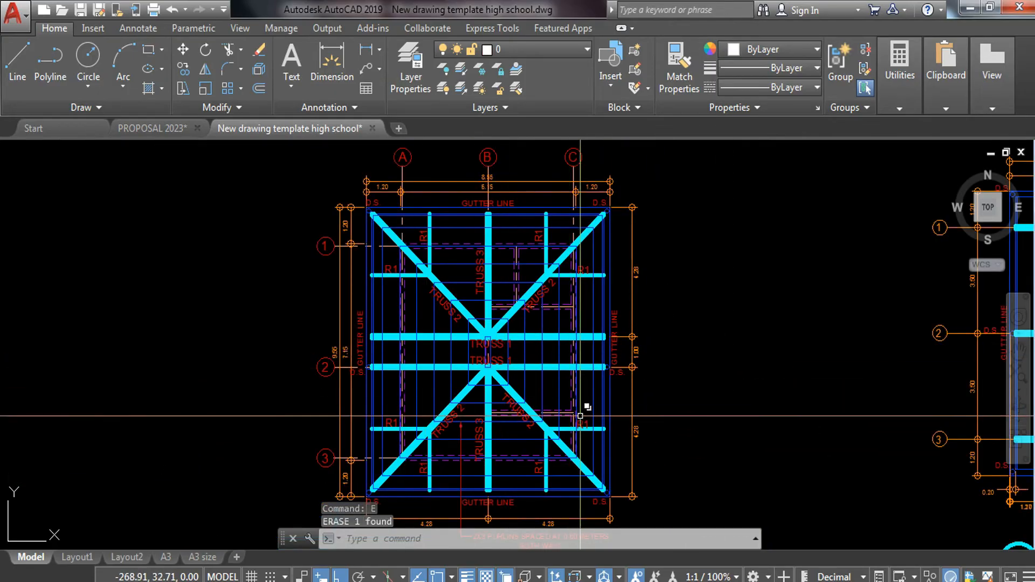
{"action": "scroll", "coordinate": [580, 415], "scroll_direction": "up", "scroll_amount": 2}
{"action": "scroll", "coordinate": [513, 351], "scroll_direction": "down", "scroll_amount": 2}
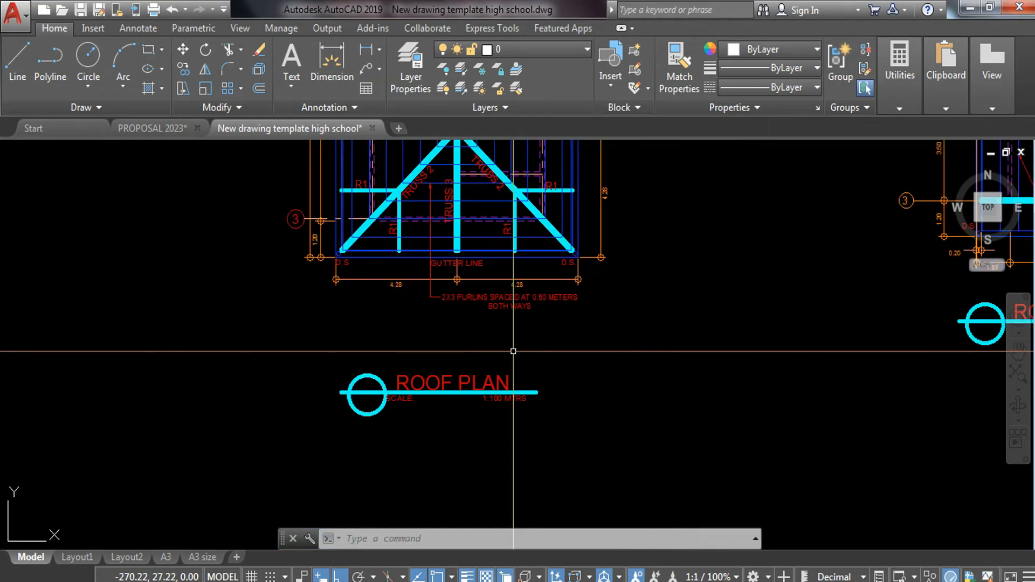
{"action": "scroll", "coordinate": [513, 351], "scroll_direction": "up", "scroll_amount": 2}
{"action": "left_click", "coordinate": [454, 423]}
{"action": "double_click", "coordinate": [454, 424]}
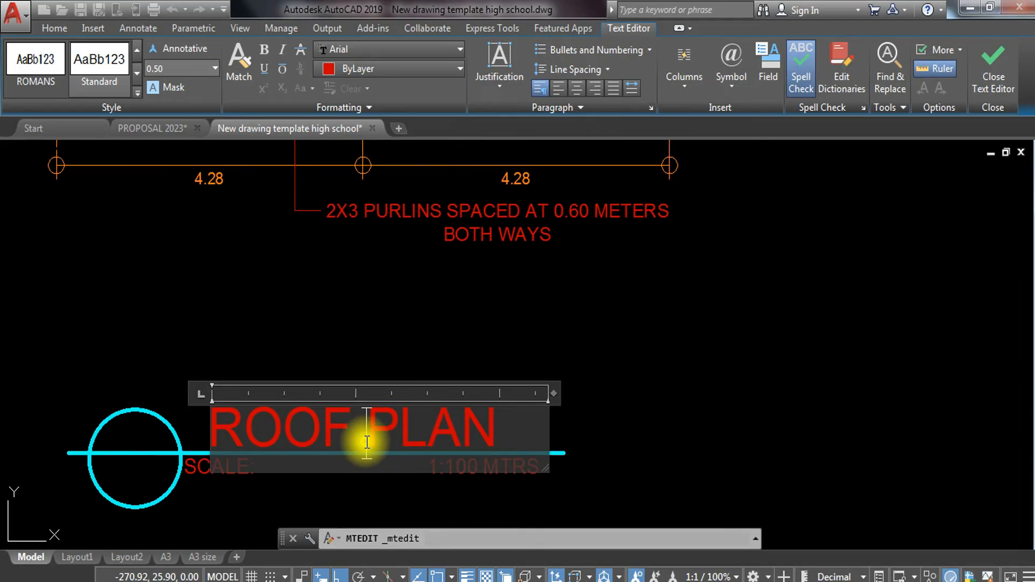
{"action": "type", "text": "FRAMING"}
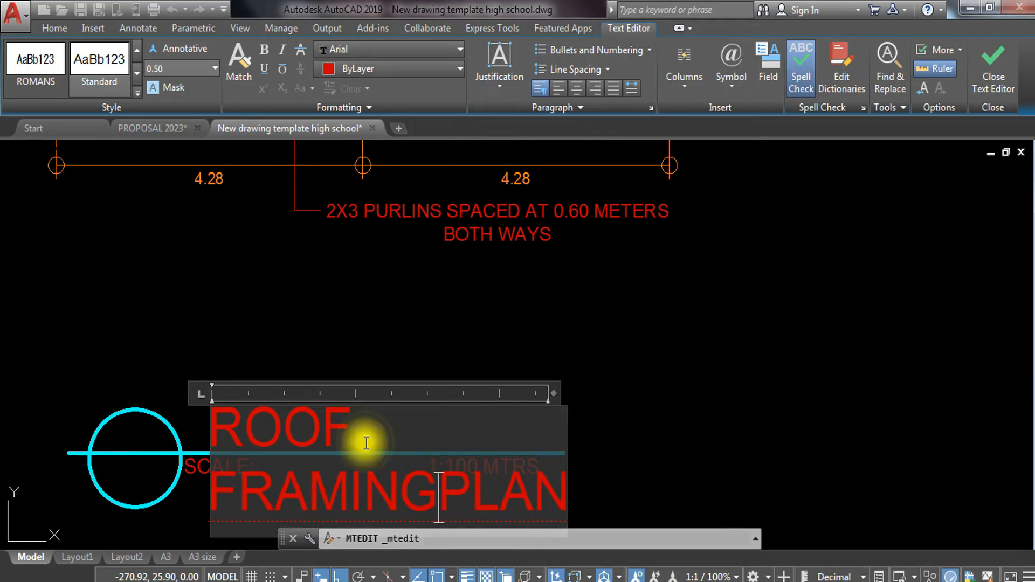
{"action": "left_click_drag", "start_coordinate": [555, 396], "coordinate": [799, 393]}
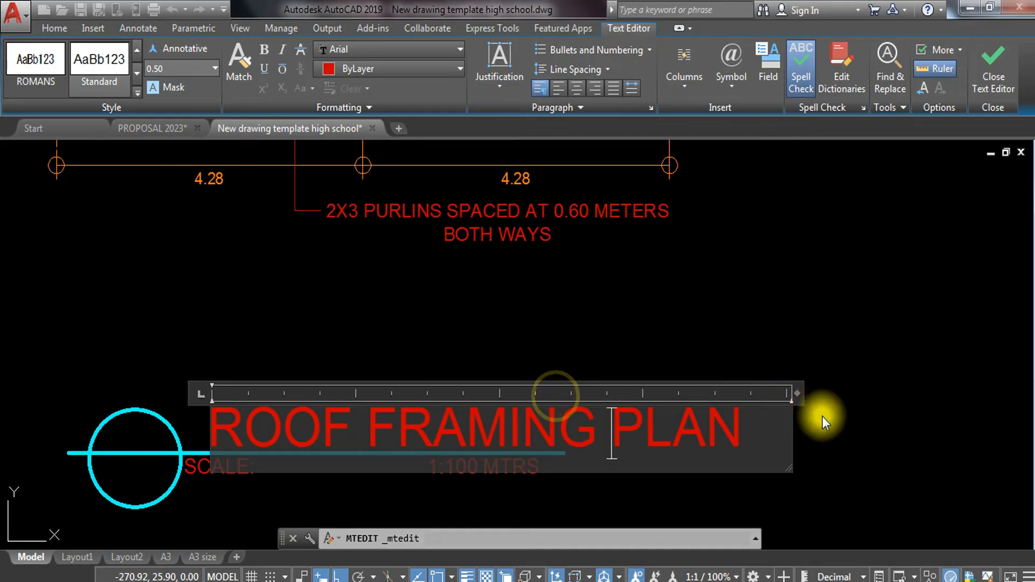
{"action": "left_click", "coordinate": [820, 415]}
- Stretch the east end of the title line by about 2.80 so it underlines the whole title
{"action": "left_click", "coordinate": [554, 455]}
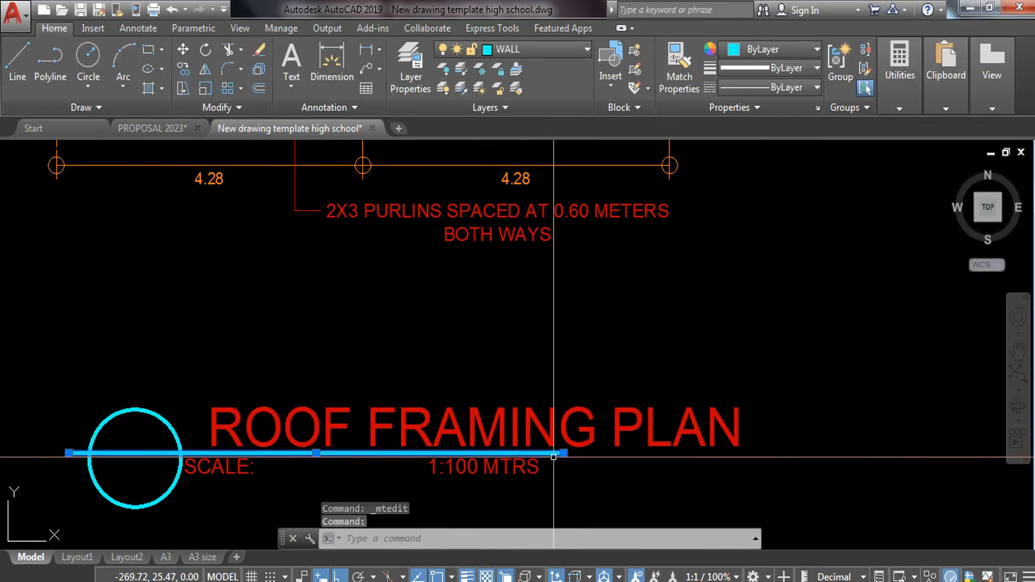
{"action": "left_click", "coordinate": [564, 452]}
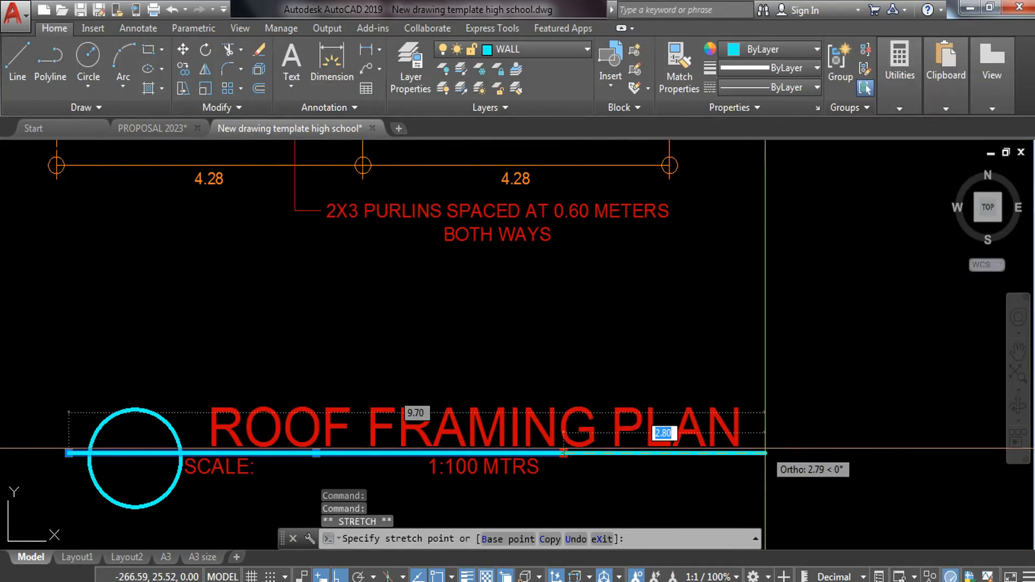
{"action": "left_click", "coordinate": [767, 448]}
{"action": "key", "text": "Escape"}
- Move the SCALE 1:100 MTRS text horizontally east to sit centered under the title
{"action": "left_click", "coordinate": [458, 467]}
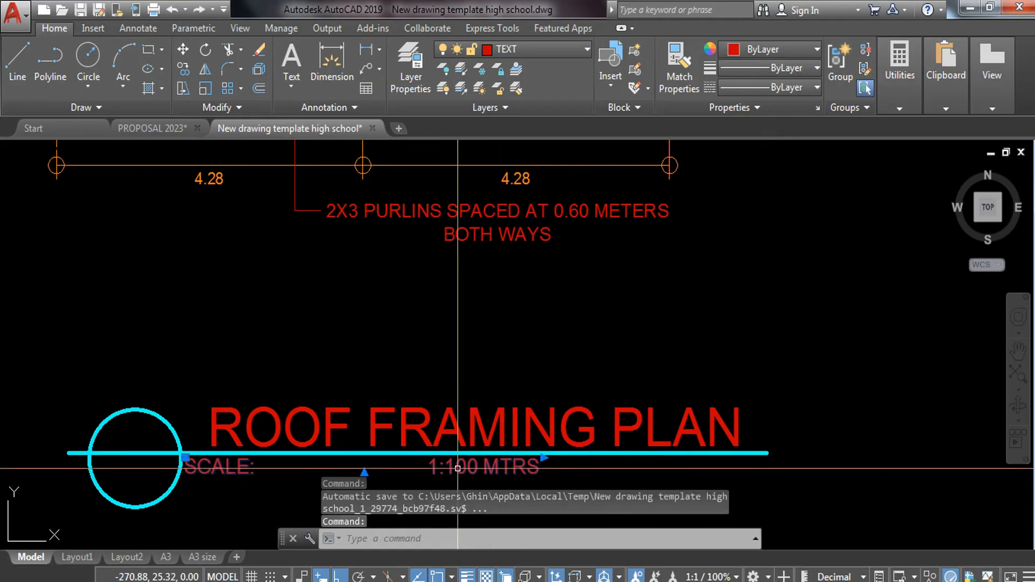
{"action": "type", "text": "m"}
{"action": "key", "text": "space"}
{"action": "left_click", "coordinate": [798, 360]}
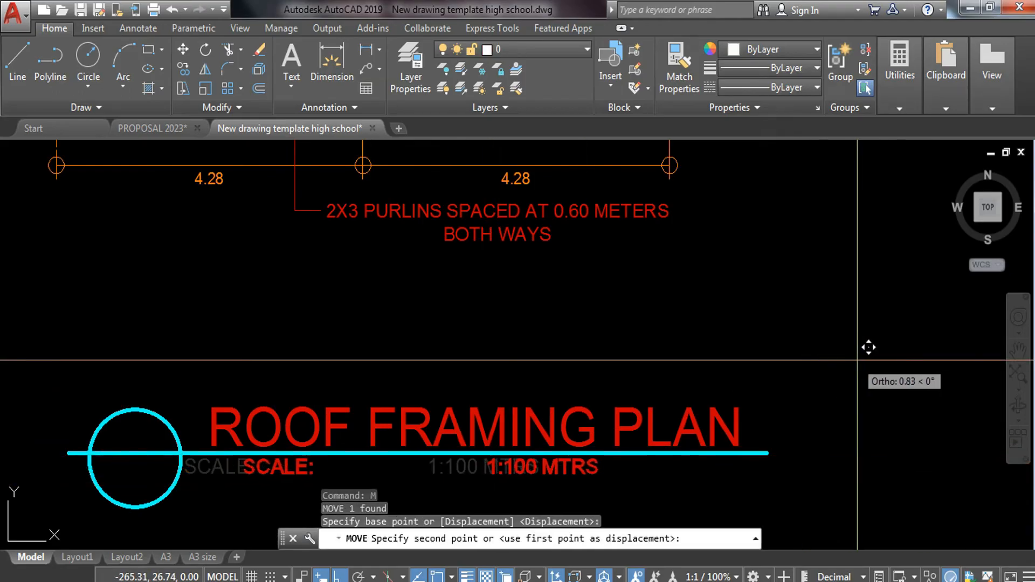
{"action": "left_click", "coordinate": [898, 344]}
{"action": "key", "text": "Escape"}
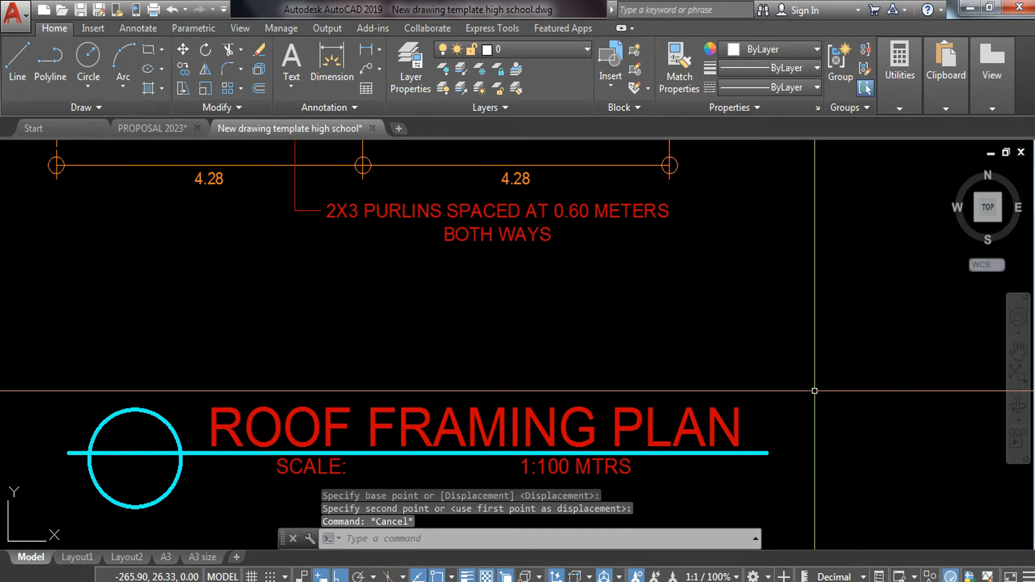
- Move the title with its circle, line and scale text straight up to just below the purlin note
{"action": "middle_click_drag", "start_coordinate": [814, 392], "coordinate": [813, 301]}
{"action": "left_click", "coordinate": [822, 293]}
{"action": "left_click", "coordinate": [134, 426]}
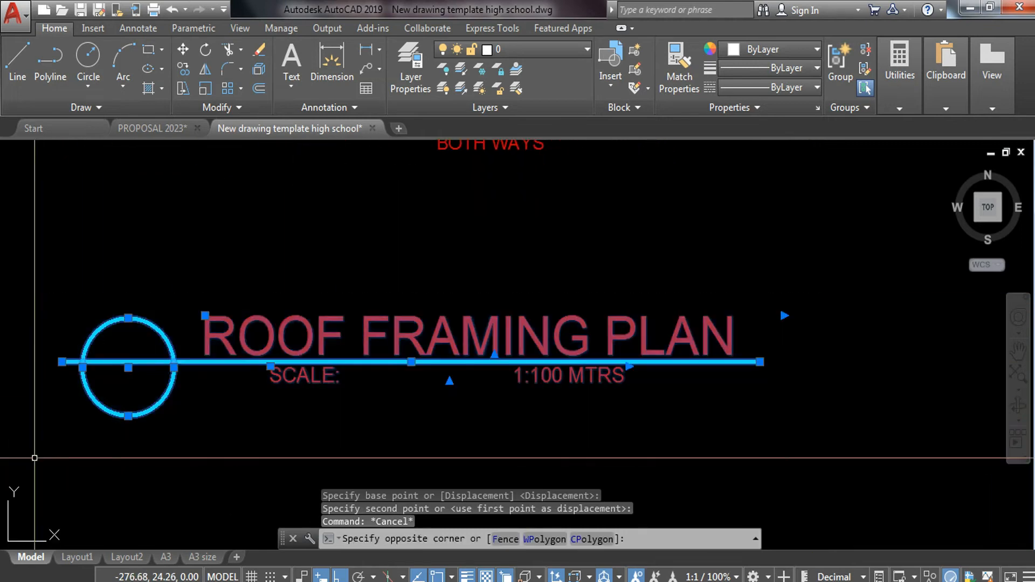
{"action": "type", "text": "m"}
{"action": "key", "text": "Return"}
{"action": "left_click", "coordinate": [868, 426]}
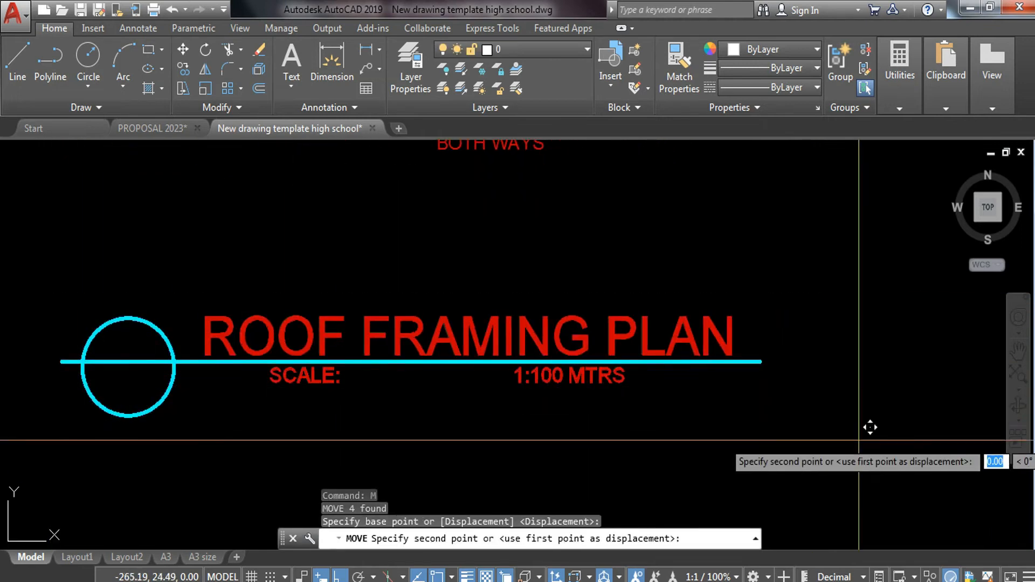
{"action": "scroll", "coordinate": [857, 405], "scroll_direction": "down", "scroll_amount": 4}
{"action": "left_click", "coordinate": [854, 365]}
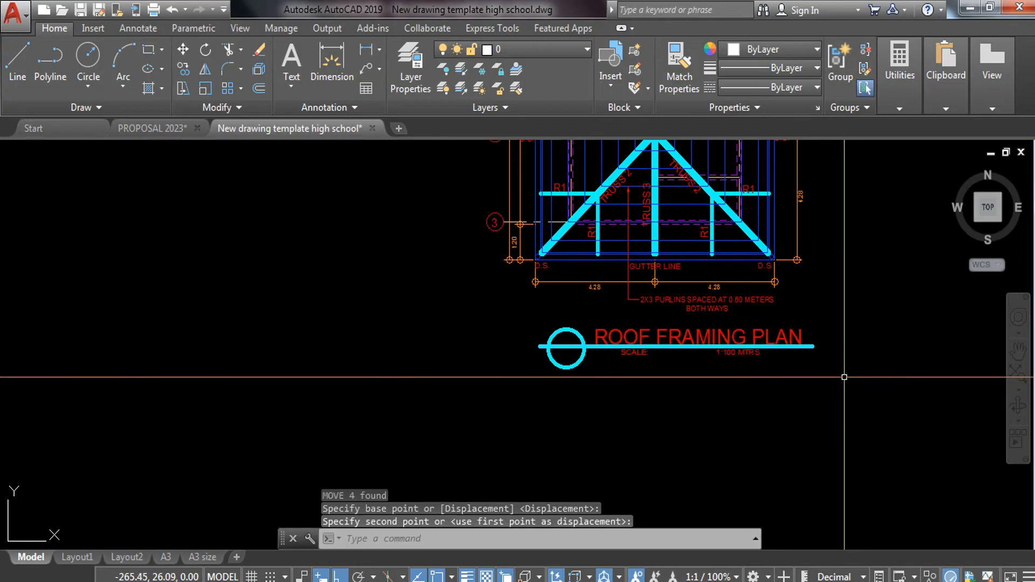
- Move the title, circle, line and scale text slightly west to center them under the roof framing plan
{"action": "left_click", "coordinate": [837, 325]}
{"action": "left_click", "coordinate": [649, 367]}
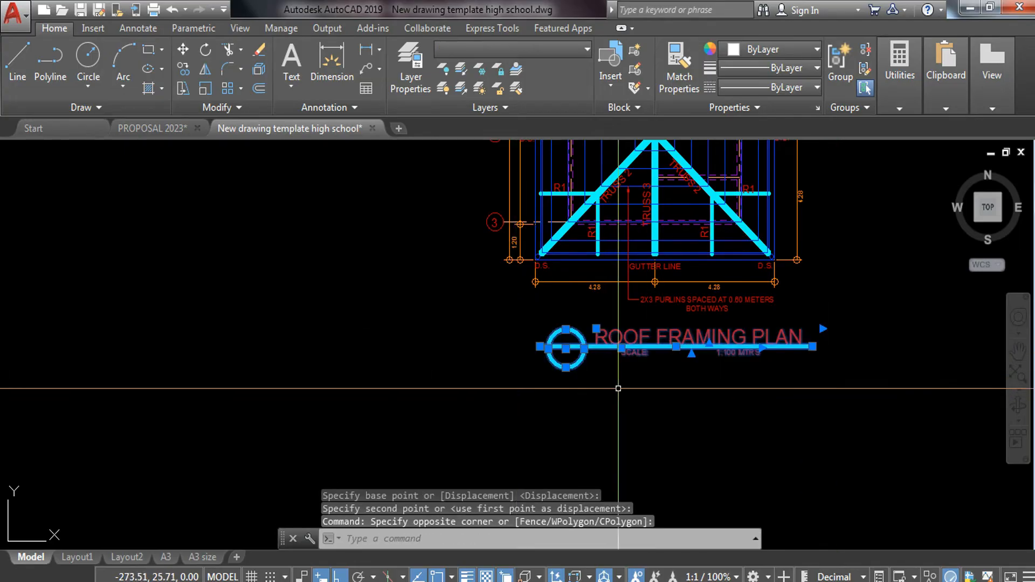
{"action": "type", "text": "m"}
{"action": "key", "text": "Return"}
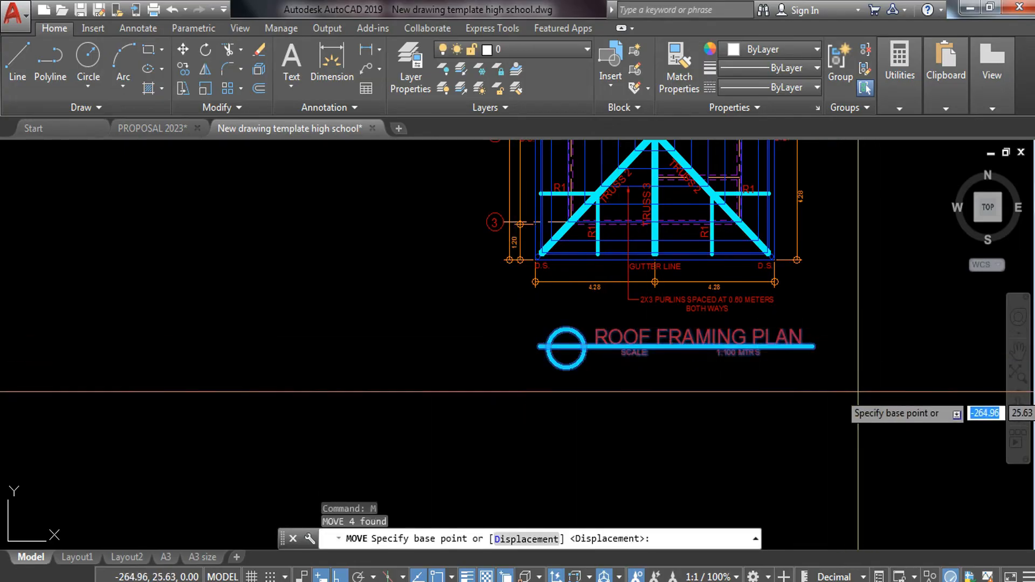
{"action": "left_click", "coordinate": [842, 384]}
{"action": "left_click", "coordinate": [828, 385]}
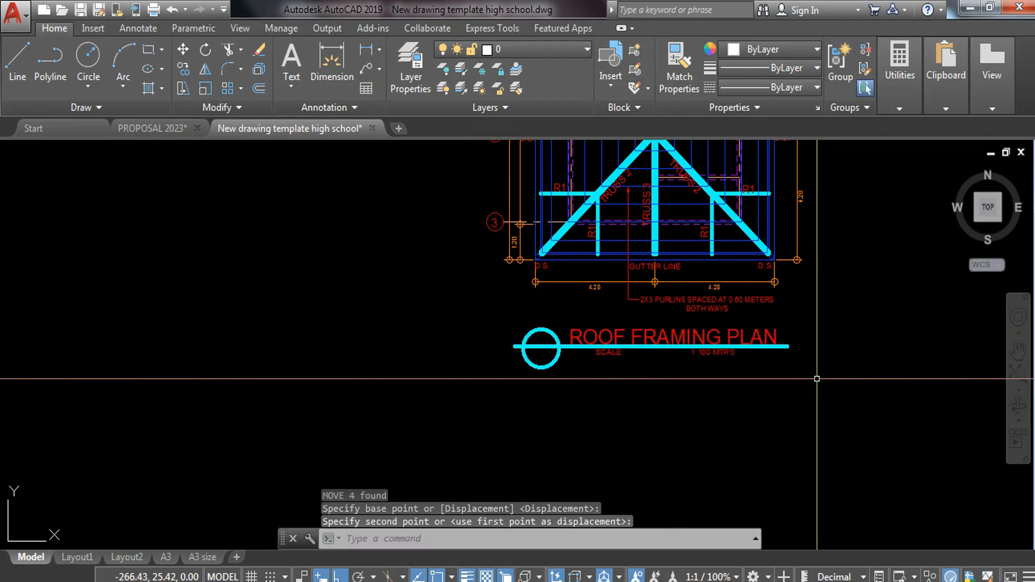
- Review the finished hip roof framing plan and examine the neighboring roof framing plans and sloped roof plans
{"action": "middle_click_drag", "start_coordinate": [813, 330], "coordinate": [780, 514]}
{"action": "scroll", "coordinate": [612, 404], "scroll_direction": "down", "scroll_amount": 3}
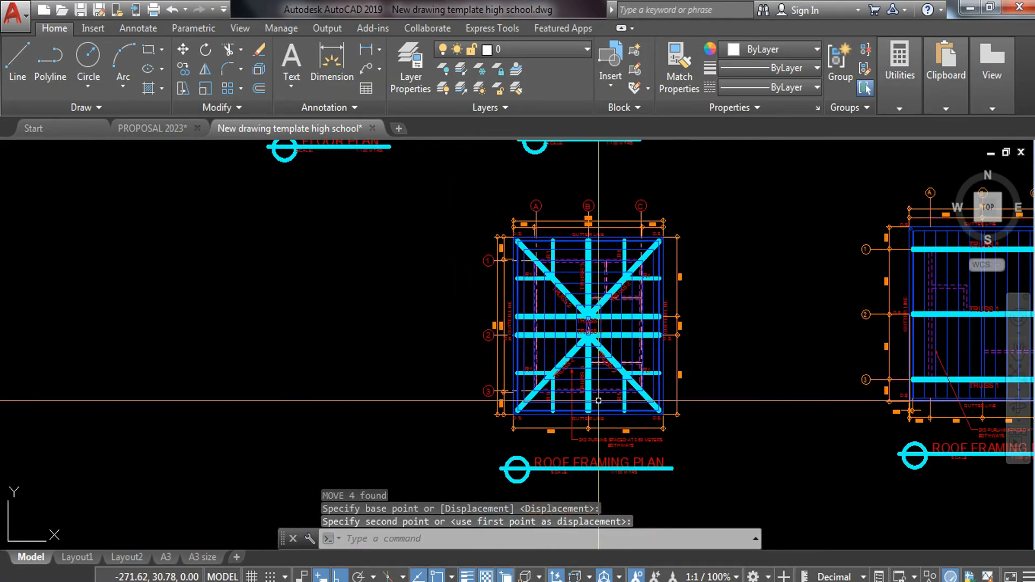
{"action": "scroll", "coordinate": [612, 474], "scroll_direction": "up", "scroll_amount": 5}
{"action": "middle_click_drag", "start_coordinate": [612, 470], "coordinate": [625, 496]}
{"action": "scroll", "coordinate": [567, 409], "scroll_direction": "down", "scroll_amount": 2}
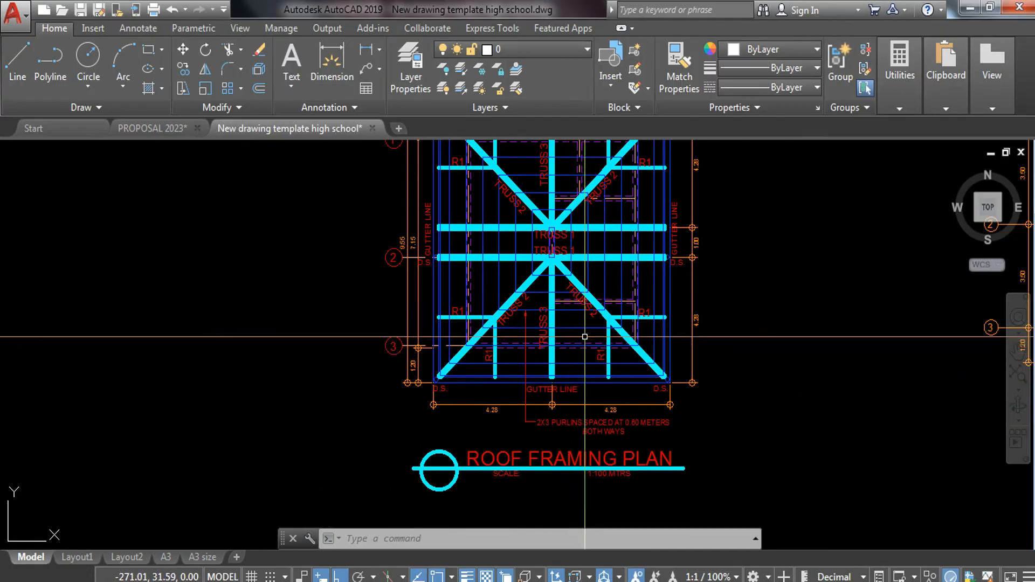
{"action": "middle_click_drag", "start_coordinate": [613, 333], "coordinate": [30, 354]}
{"action": "middle_click_drag", "start_coordinate": [463, 340], "coordinate": [437, 404]}
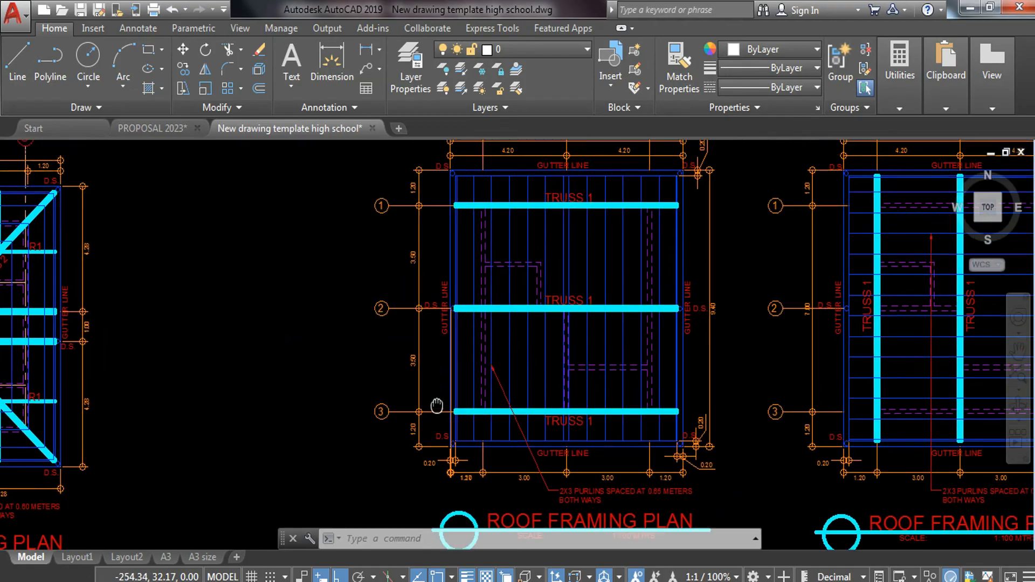
{"action": "scroll", "coordinate": [607, 320], "scroll_direction": "up", "scroll_amount": 2}
{"action": "middle_click_drag", "start_coordinate": [607, 317], "coordinate": [598, 359]}
{"action": "scroll", "coordinate": [564, 324], "scroll_direction": "down", "scroll_amount": 2}
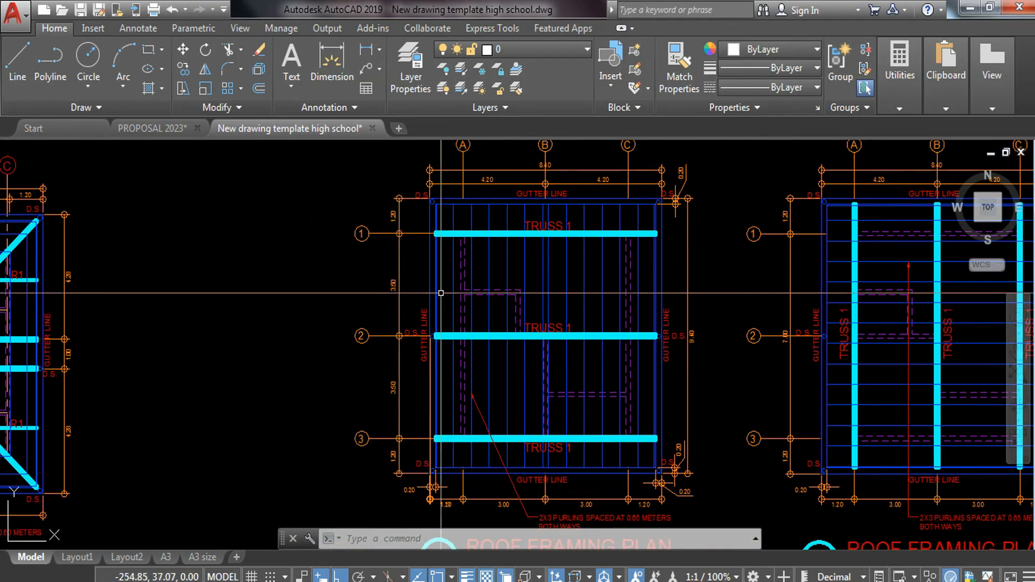
{"action": "scroll", "coordinate": [617, 359], "scroll_direction": "up", "scroll_amount": 2}
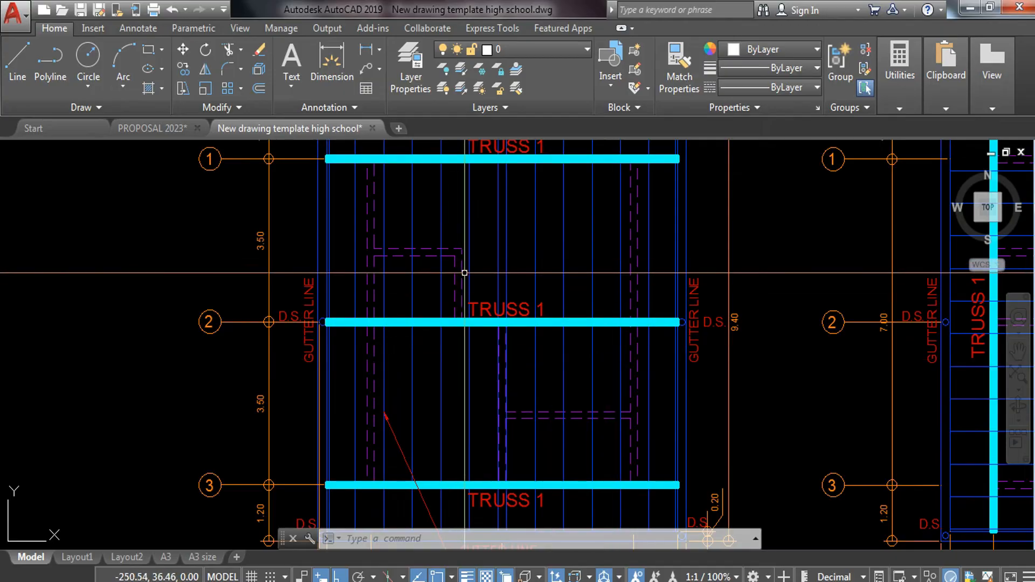
{"action": "scroll", "coordinate": [595, 278], "scroll_direction": "down", "scroll_amount": 2}
{"action": "mouse_move", "coordinate": [601, 258]}
{"action": "middle_mouse_down"}
{"action": "mouse_move", "coordinate": [600, 515]}
{"action": "mouse_move", "coordinate": [576, 514]}
{"action": "middle_mouse_up"}
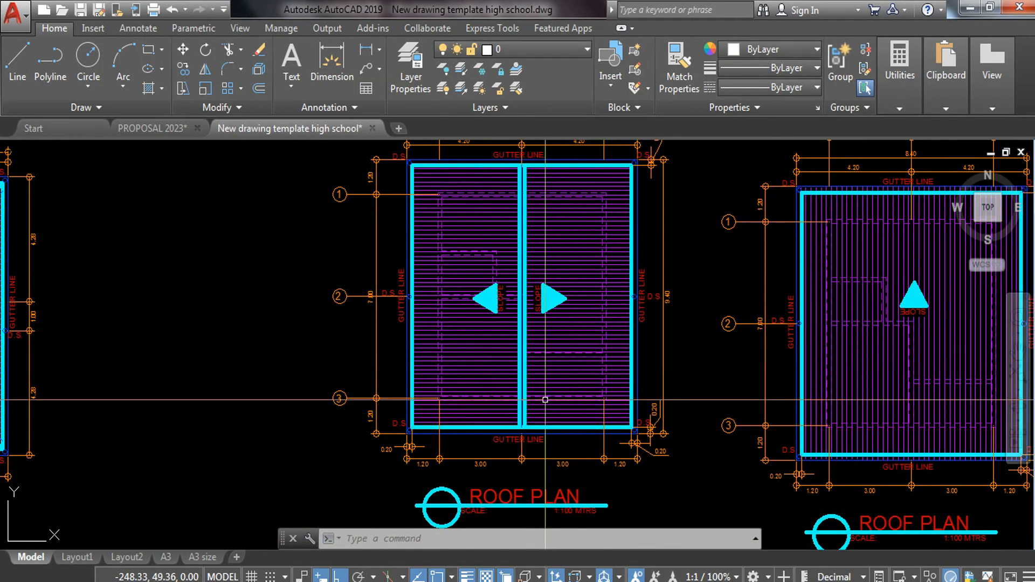
{"action": "scroll", "coordinate": [536, 369], "scroll_direction": "up", "scroll_amount": 2}
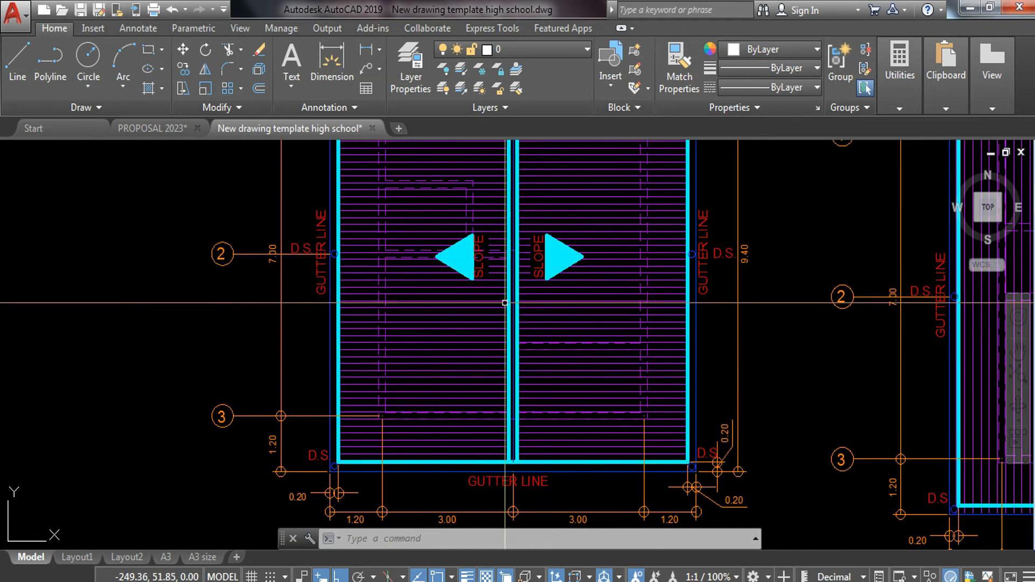
- Examine the two neighboring sloped roof plans and their TRUSS 1 roof framing plans with the purlin notes
{"action": "scroll", "coordinate": [465, 299], "scroll_direction": "down", "scroll_amount": 2}
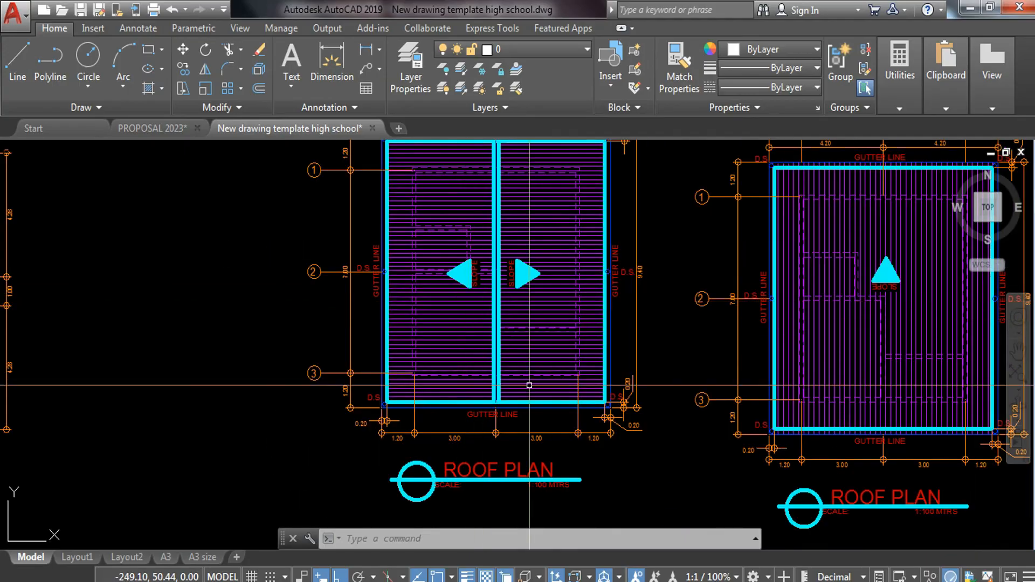
{"action": "middle_click_drag", "start_coordinate": [547, 381], "coordinate": [287, 356]}
{"action": "scroll", "coordinate": [644, 280], "scroll_direction": "up", "scroll_amount": 2}
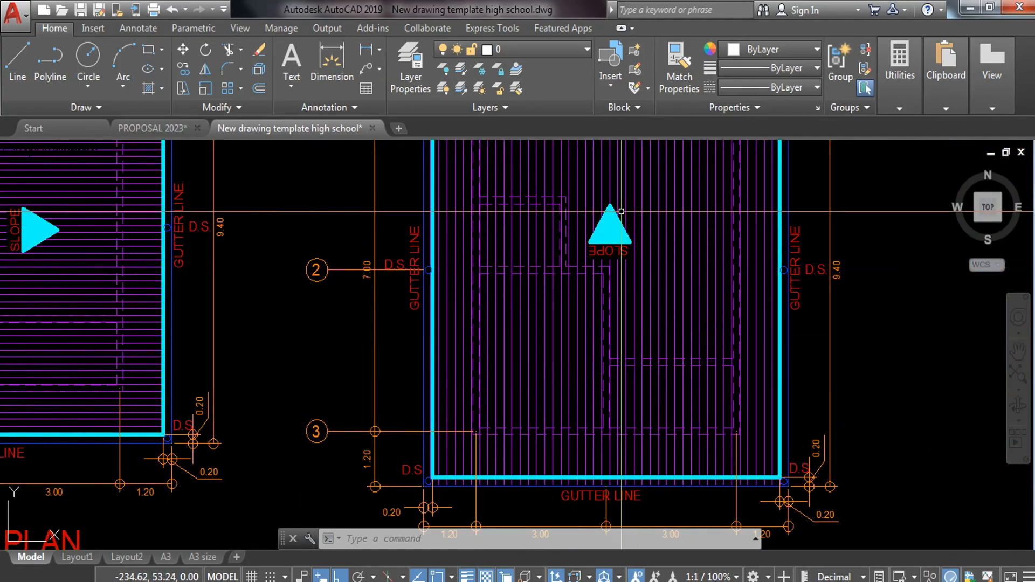
{"action": "mouse_move", "coordinate": [621, 211]}
{"action": "middle_mouse_down"}
{"action": "mouse_move", "coordinate": [550, 246]}
{"action": "mouse_move", "coordinate": [534, 243]}
{"action": "middle_mouse_up"}
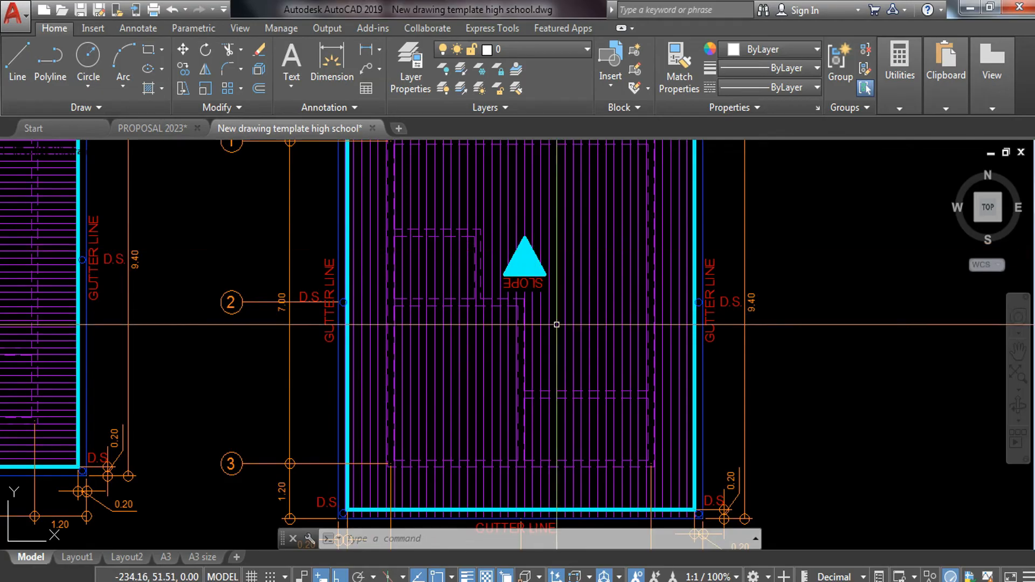
{"action": "scroll", "coordinate": [534, 282], "scroll_direction": "down", "scroll_amount": 2}
{"action": "middle_click_drag", "start_coordinate": [557, 350], "coordinate": [539, 101]}
{"action": "middle_click_drag", "start_coordinate": [525, 395], "coordinate": [535, 230]}
{"action": "scroll", "coordinate": [475, 388], "scroll_direction": "up", "scroll_amount": 2}
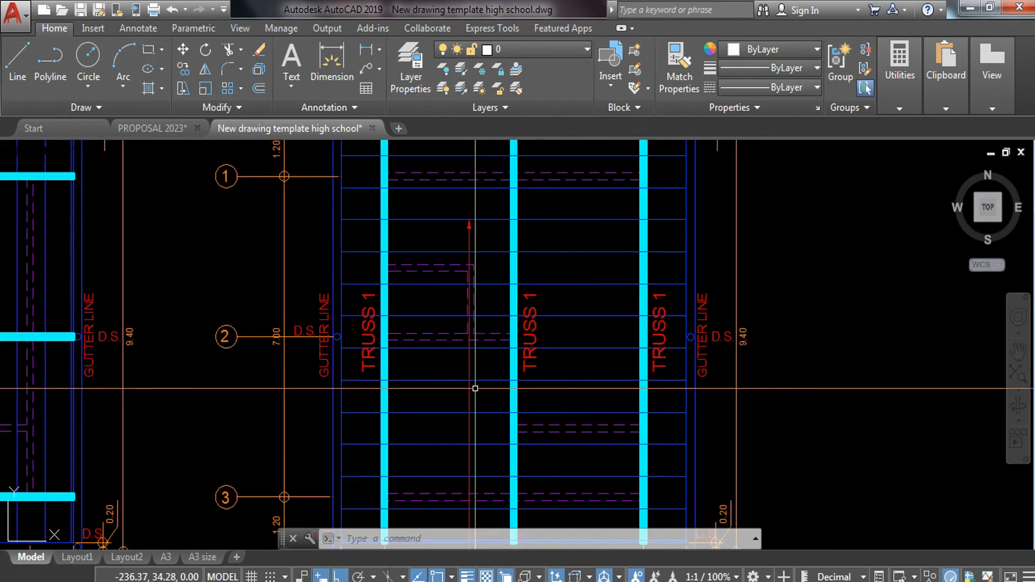
{"action": "scroll", "coordinate": [474, 388], "scroll_direction": "down", "scroll_amount": 2}
{"action": "scroll", "coordinate": [481, 381], "scroll_direction": "up", "scroll_amount": 2}
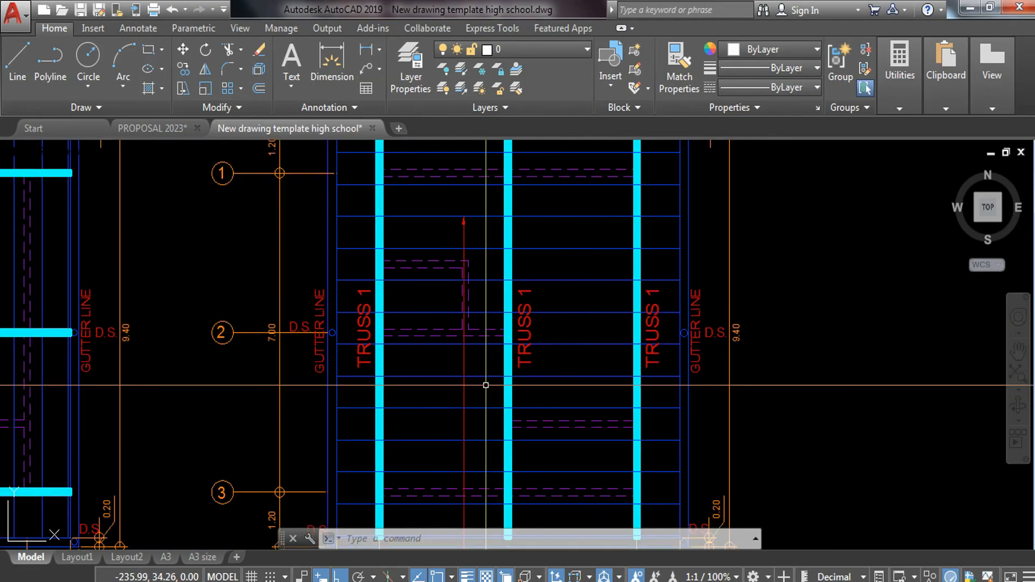
{"action": "scroll", "coordinate": [486, 384], "scroll_direction": "down", "scroll_amount": 2}
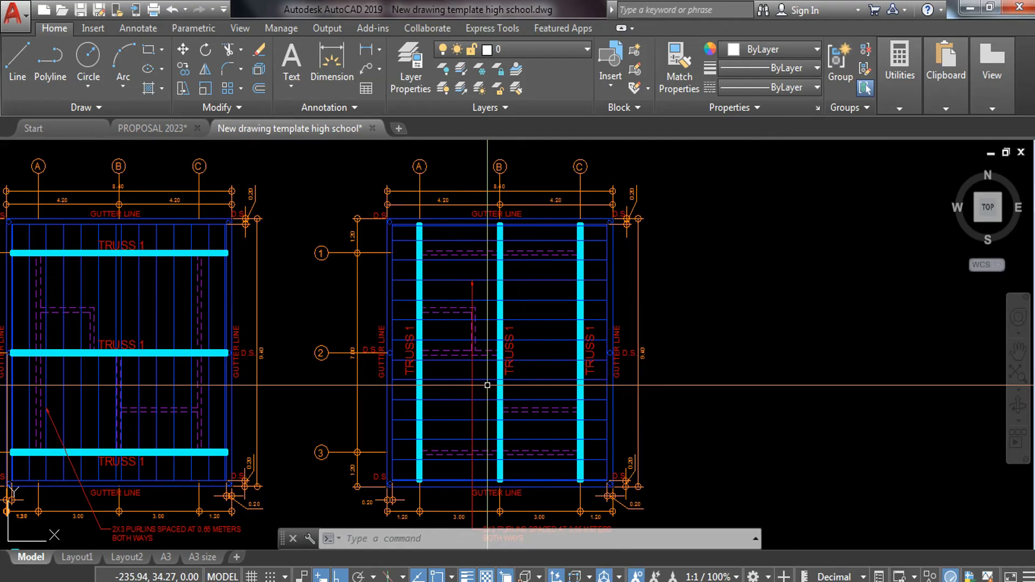
{"action": "middle_click_drag", "start_coordinate": [434, 383], "coordinate": [487, 358]}
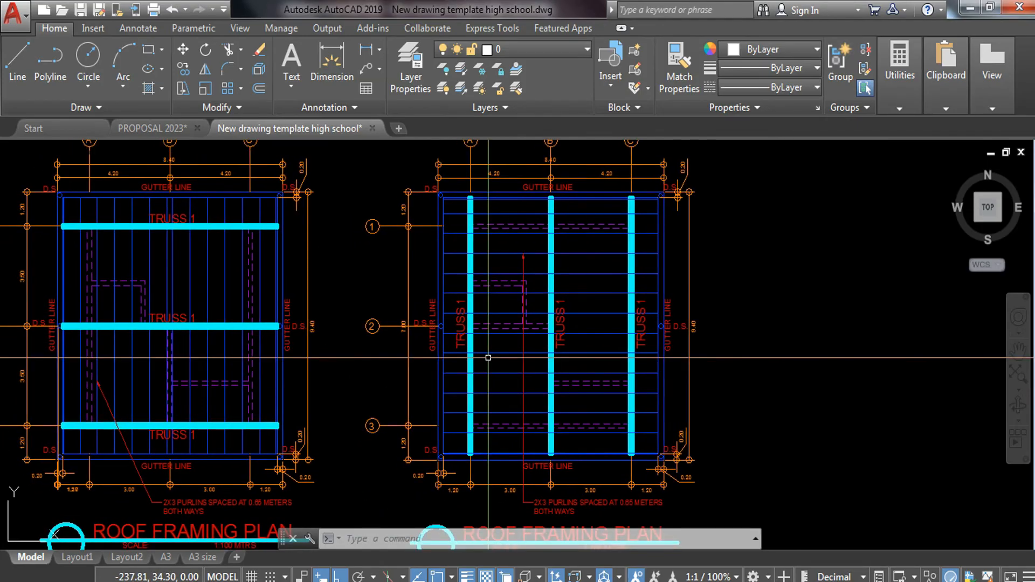
- Examine the hip roof plan beside the floor plan and the finished hip roof framing plan below it
{"action": "middle_click_drag", "start_coordinate": [331, 363], "coordinate": [727, 291]}
{"action": "scroll", "coordinate": [635, 308], "scroll_direction": "down", "scroll_amount": 4}
{"action": "middle_click_drag", "start_coordinate": [499, 320], "coordinate": [575, 391]}
{"action": "scroll", "coordinate": [600, 265], "scroll_direction": "up", "scroll_amount": 3}
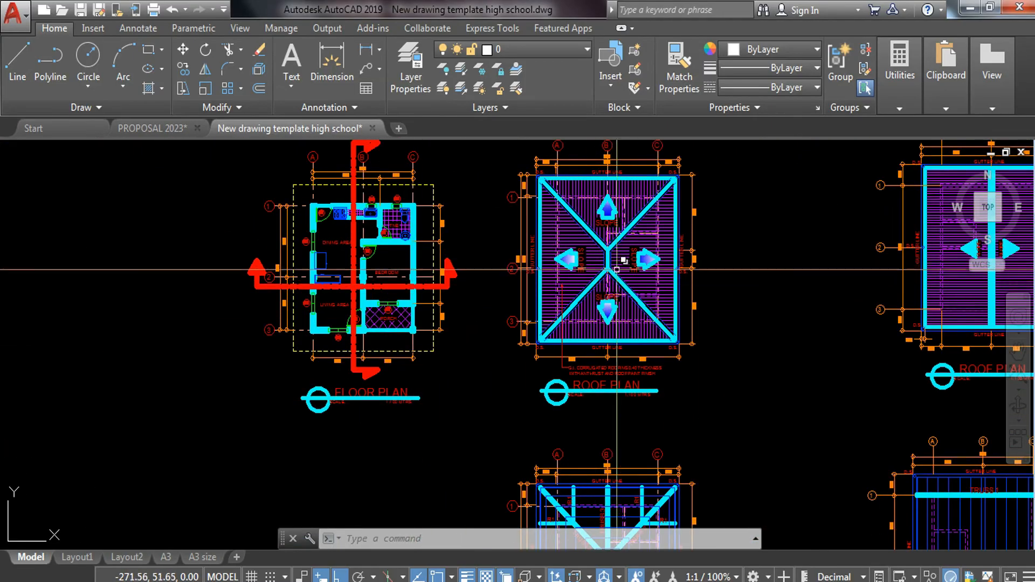
{"action": "scroll", "coordinate": [606, 367], "scroll_direction": "up", "scroll_amount": 2}
{"action": "mouse_move", "coordinate": [643, 502]}
{"action": "middle_mouse_down"}
{"action": "mouse_move", "coordinate": [605, 279]}
{"action": "mouse_move", "coordinate": [589, 244]}
{"action": "mouse_move", "coordinate": [543, 268]}
{"action": "mouse_move", "coordinate": [544, 245]}
{"action": "middle_mouse_up"}
{"action": "scroll", "coordinate": [613, 325], "scroll_direction": "down", "scroll_amount": 2}
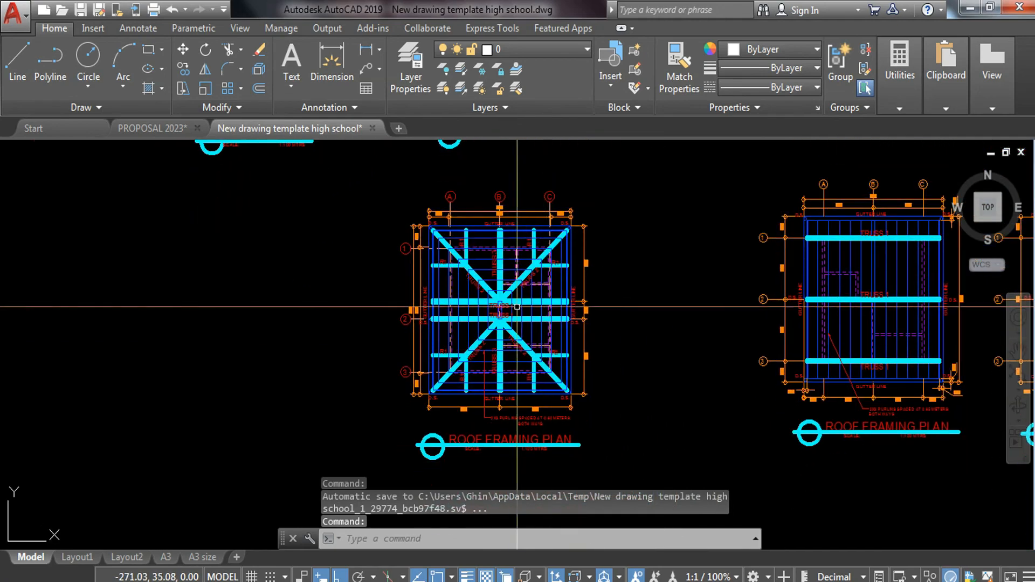
{"action": "scroll", "coordinate": [524, 304], "scroll_direction": "up", "scroll_amount": 3}
{"action": "scroll", "coordinate": [493, 297], "scroll_direction": "down", "scroll_amount": 3}
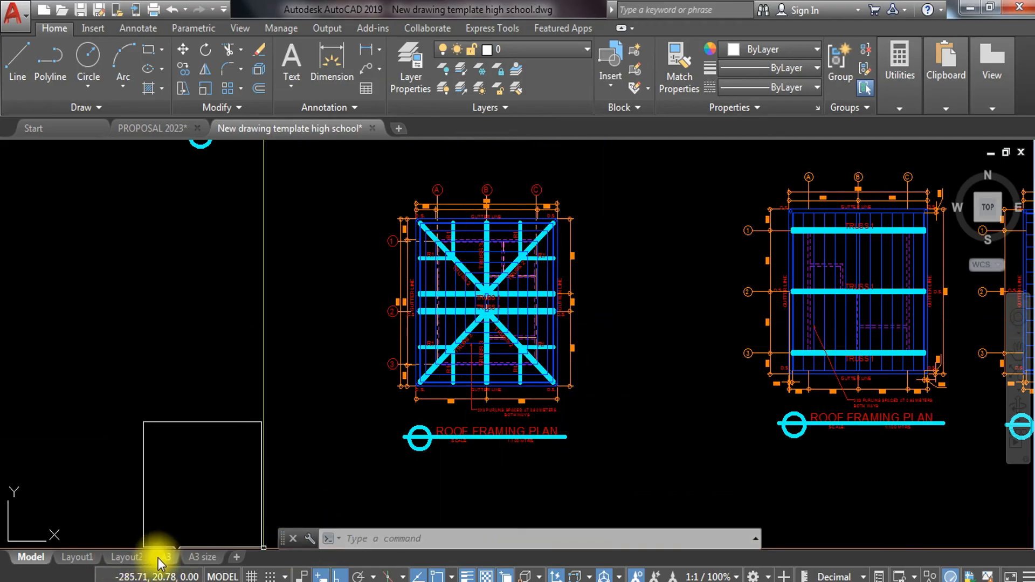
- Open Layout1, activate its viewport and bring the hip roof framing plan into view inside the sheet frame
{"action": "left_click", "coordinate": [75, 558]}
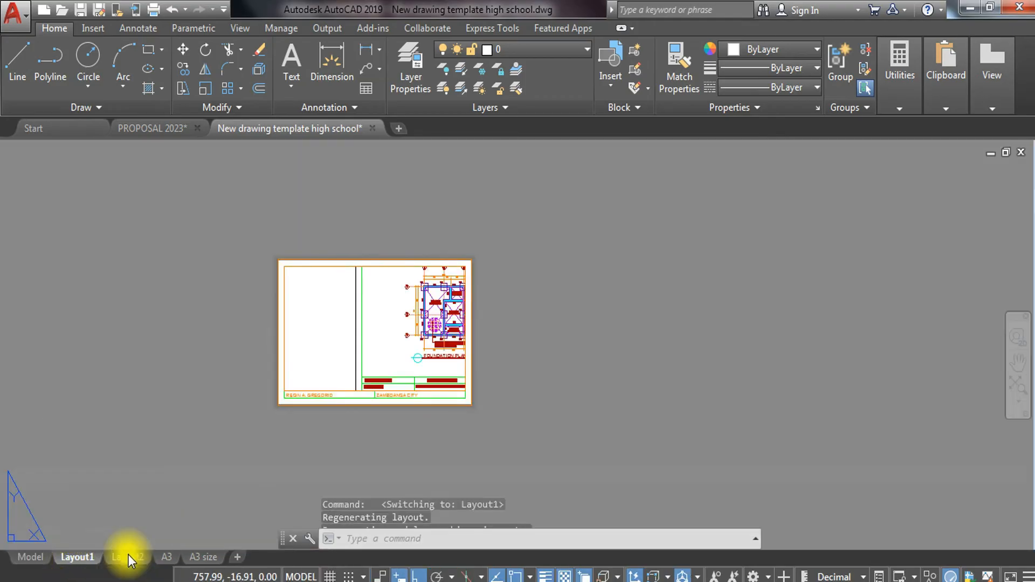
{"action": "left_click", "coordinate": [129, 556]}
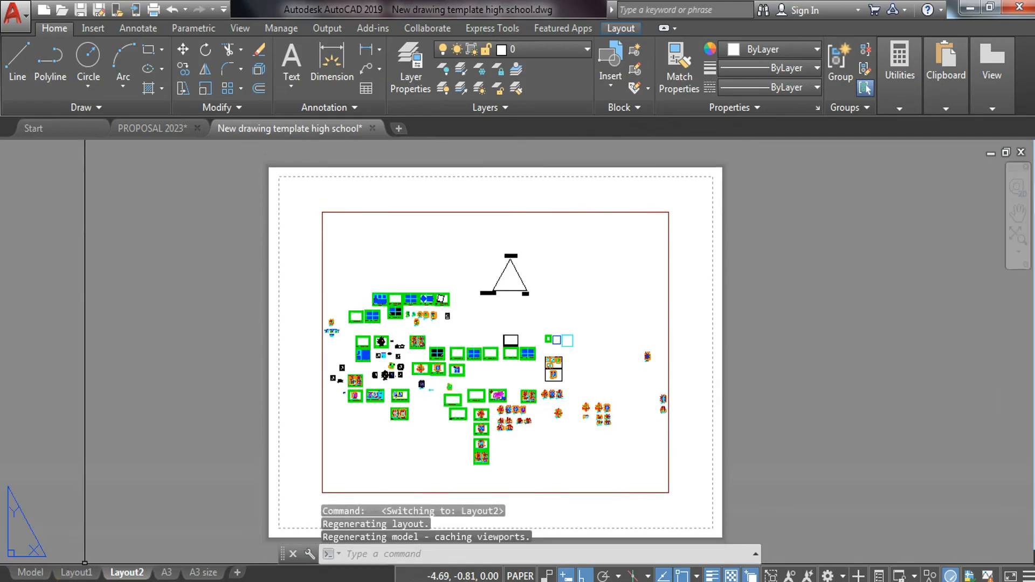
{"action": "left_click", "coordinate": [76, 572]}
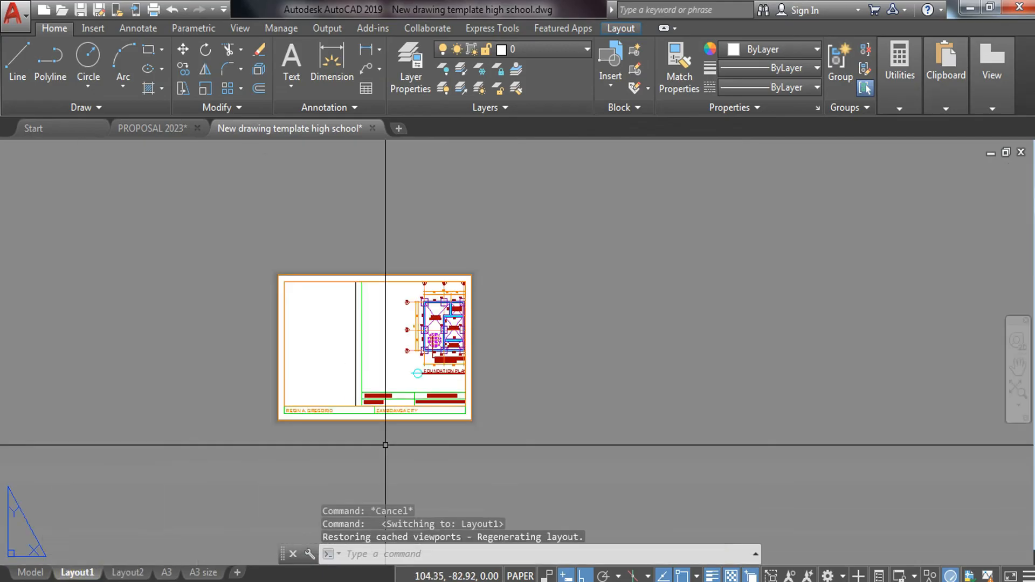
{"action": "scroll", "coordinate": [358, 342], "scroll_direction": "up", "scroll_amount": 2}
{"action": "double_click", "coordinate": [397, 346]}
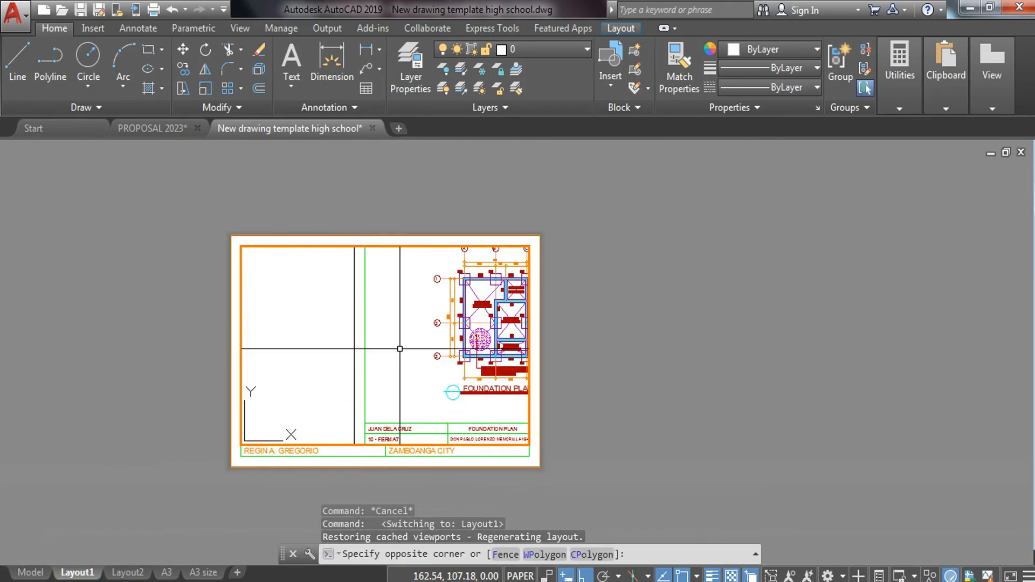
{"action": "scroll", "coordinate": [363, 353], "scroll_direction": "down", "scroll_amount": 6}
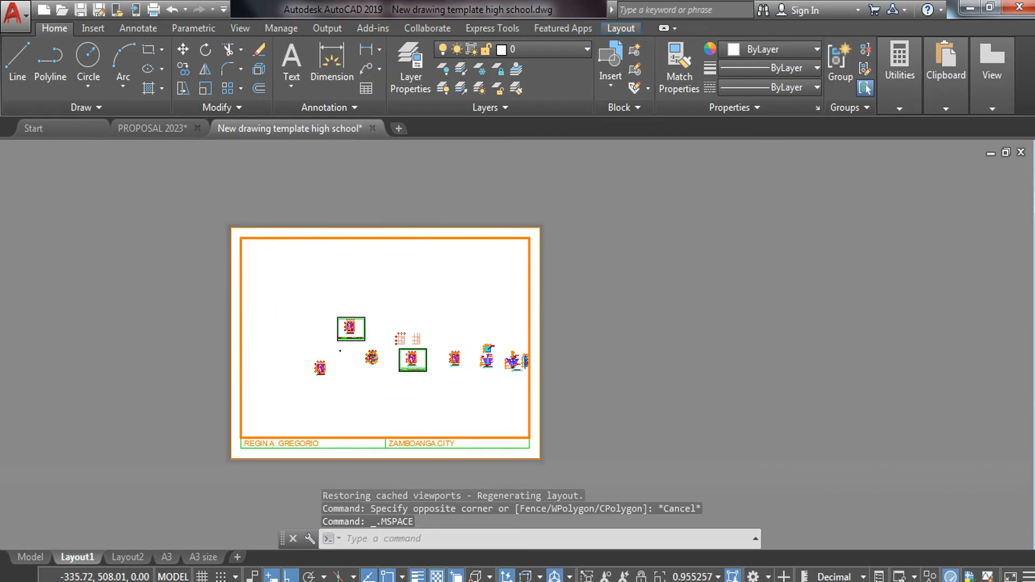
{"action": "mouse_move", "coordinate": [450, 369]}
{"action": "middle_mouse_down"}
{"action": "mouse_move", "coordinate": [443, 214]}
{"action": "mouse_move", "coordinate": [462, 275]}
{"action": "mouse_move", "coordinate": [463, 207]}
{"action": "middle_mouse_up"}
{"action": "scroll", "coordinate": [478, 381], "scroll_direction": "up", "scroll_amount": 9}
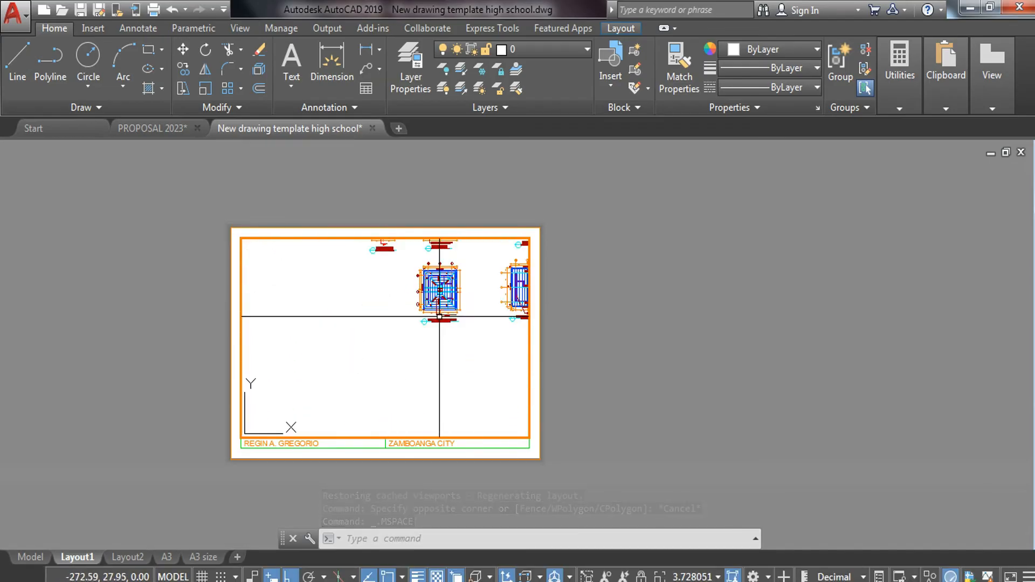
{"action": "middle_click_drag", "start_coordinate": [439, 321], "coordinate": [397, 383]}
{"action": "scroll", "coordinate": [400, 365], "scroll_direction": "up", "scroll_amount": 2}
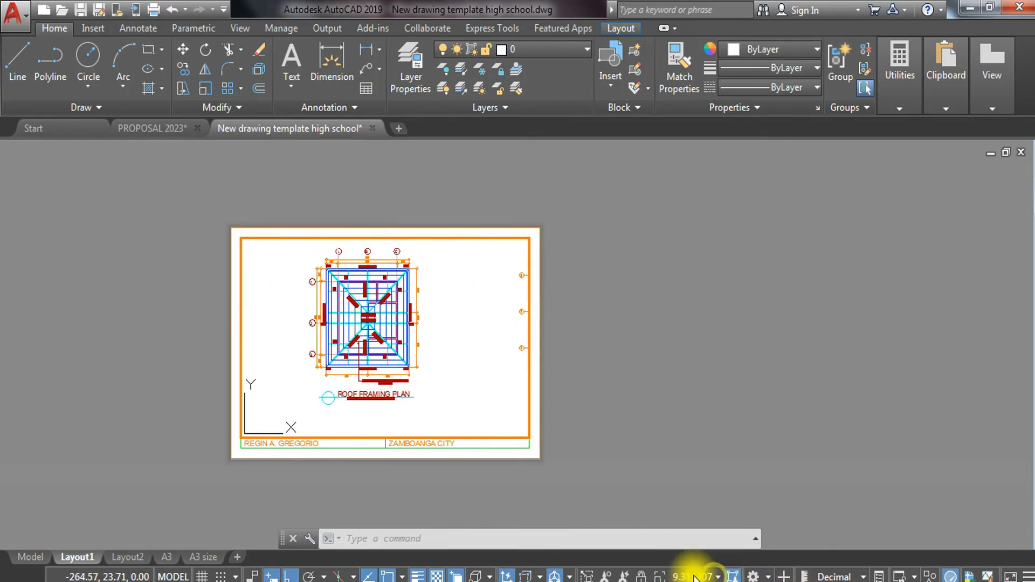
- Set the viewport scale to 10:1, center the roof framing plan in the sheet and return to paper space
{"action": "left_click", "coordinate": [715, 577]}
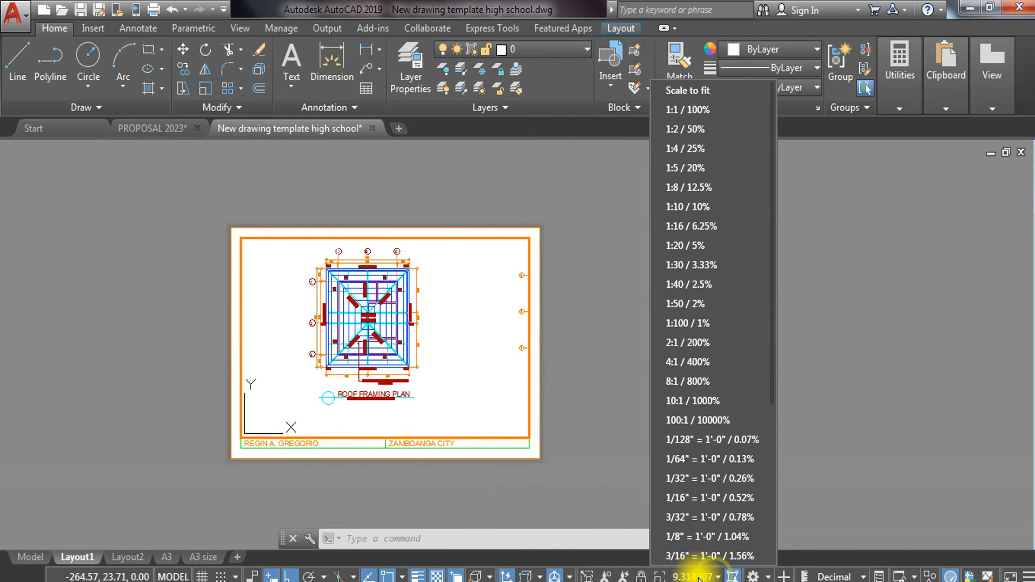
{"action": "left_click", "coordinate": [681, 400]}
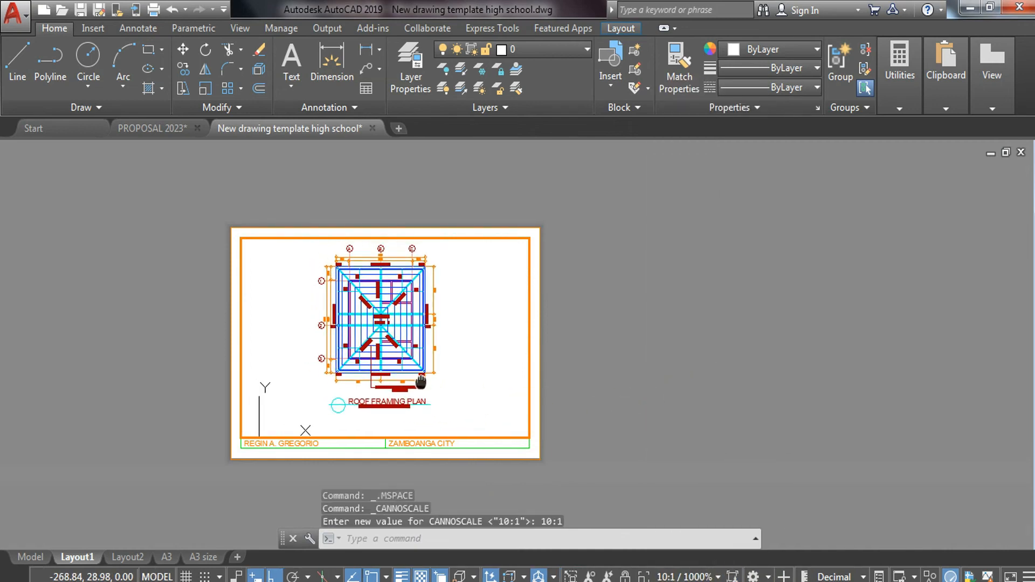
{"action": "double_click", "coordinate": [671, 410]}
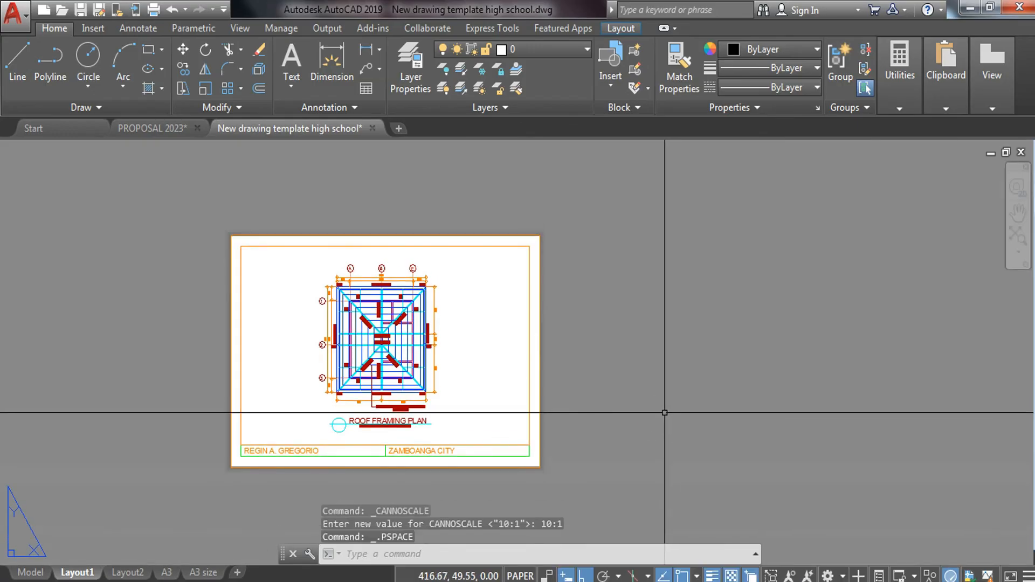
- Start the Plot command for Layout1 and check the paper sizes, keeping ISO full bleed A4 (210.00 x 297.00 MM)
{"action": "type", "text": "PLOT"}
{"action": "key", "text": "Return"}
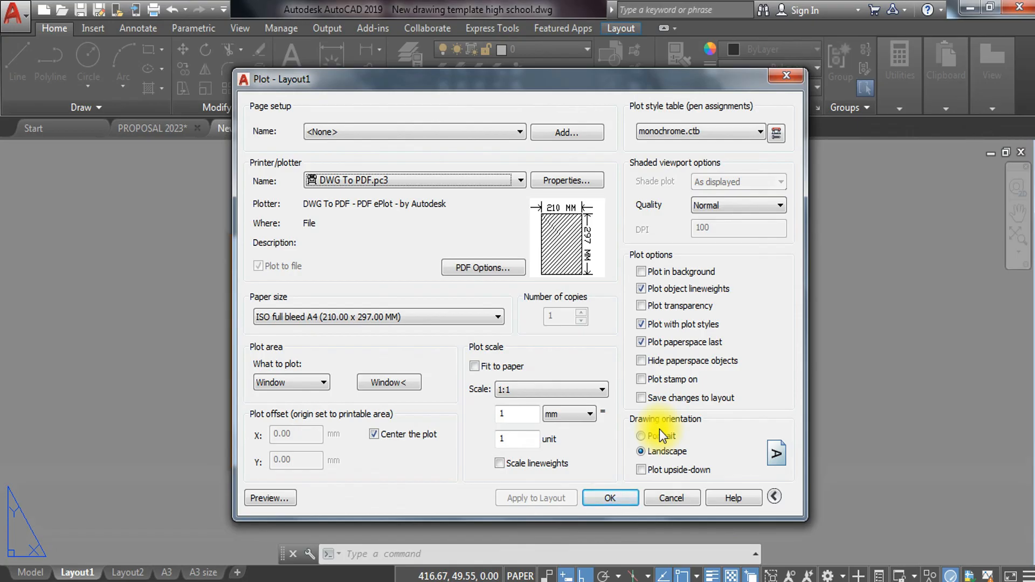
{"action": "left_click", "coordinate": [485, 318]}
{"action": "scroll", "coordinate": [432, 273], "scroll_direction": "down", "scroll_amount": 8}
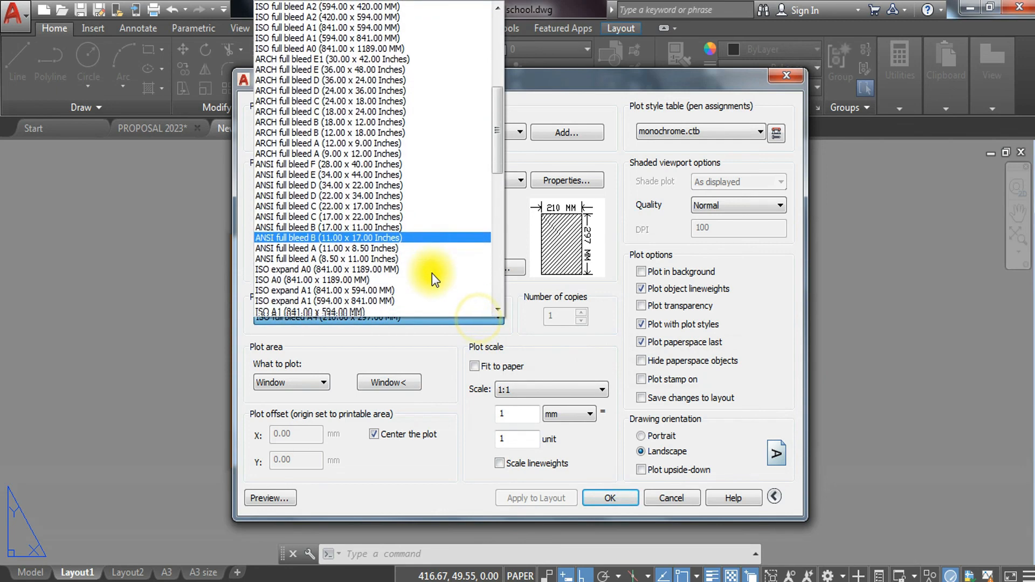
{"action": "left_click", "coordinate": [435, 350]}
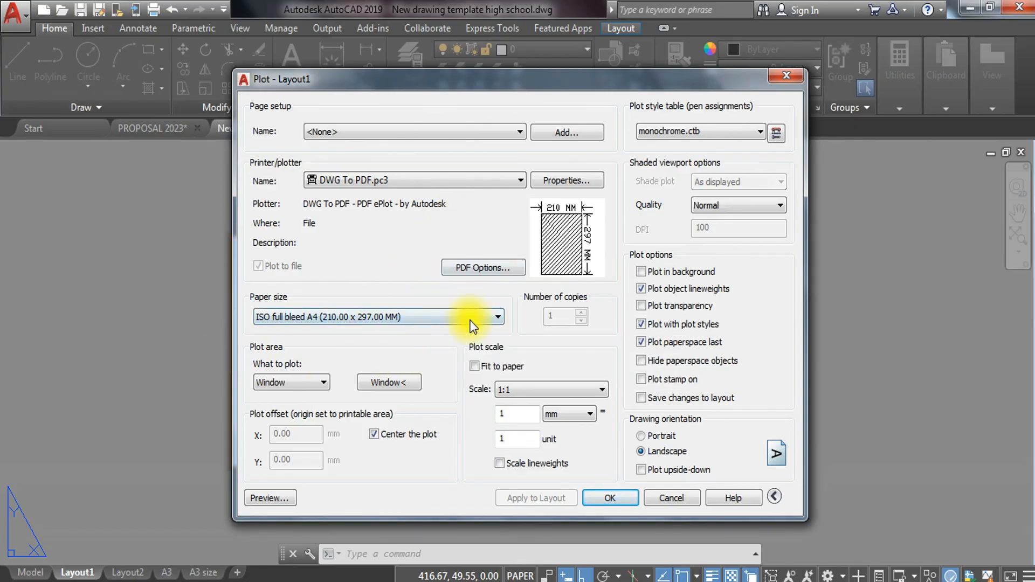
- Define the plot area as a window around the outer corners of the layout sheet
{"action": "left_click", "coordinate": [389, 382]}
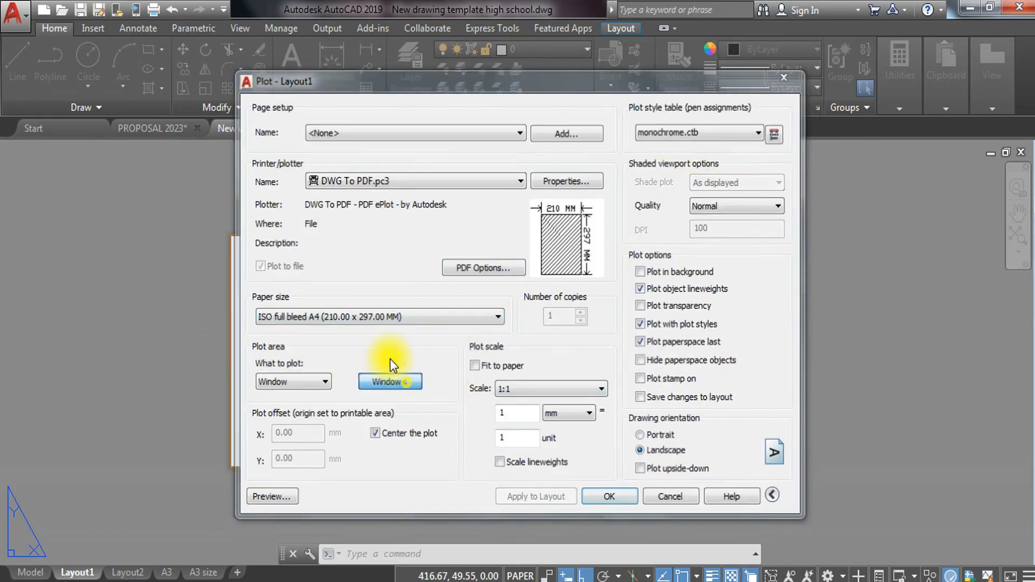
{"action": "left_click", "coordinate": [230, 235]}
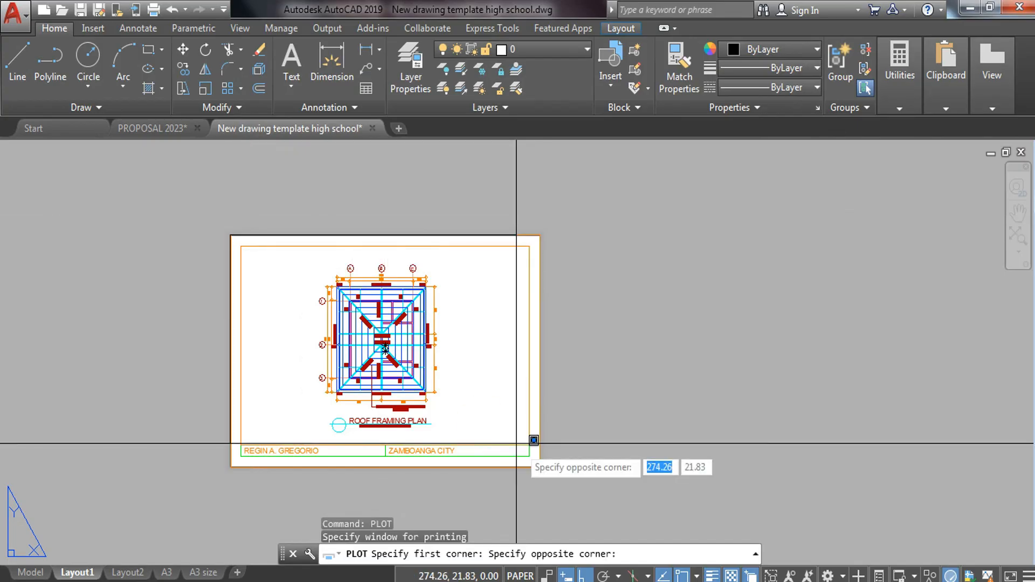
{"action": "left_click", "coordinate": [540, 467]}
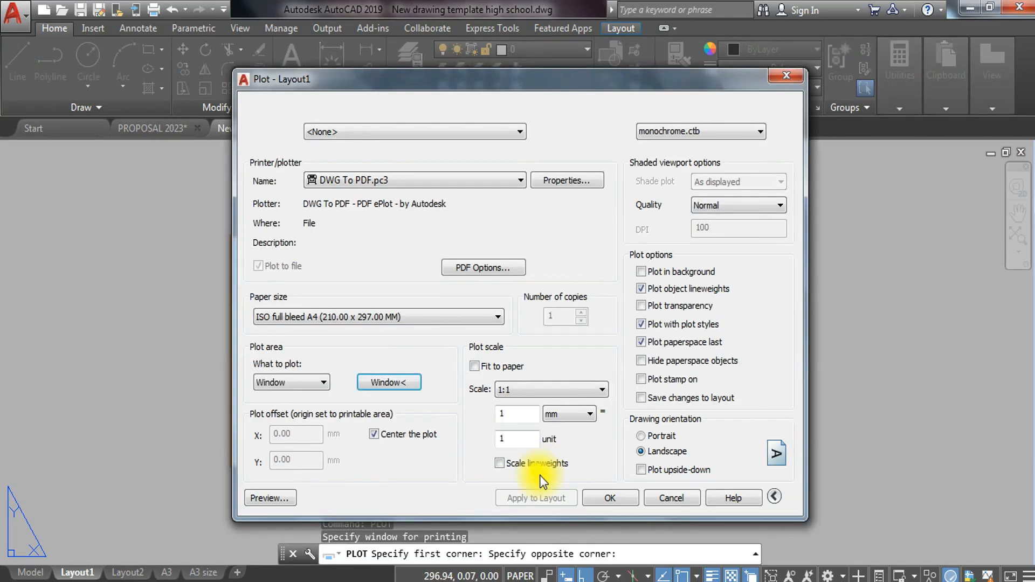
- Preview the plot and examine the roof framing plan's trusses, labels, purlin note and title on the sheet
{"action": "left_click", "coordinate": [272, 497]}
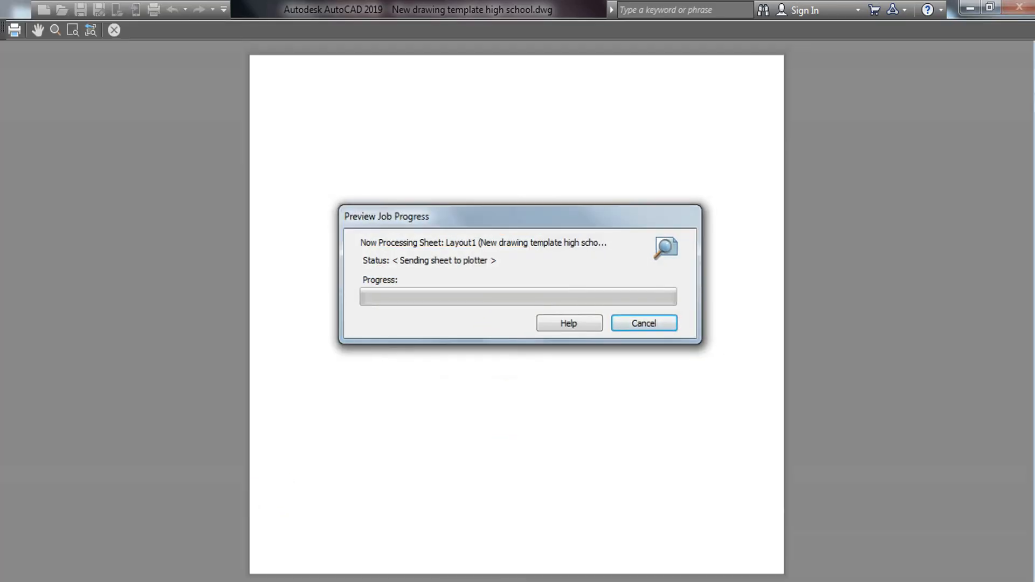
{"action": "scroll", "coordinate": [521, 402], "scroll_direction": "up", "scroll_amount": 2}
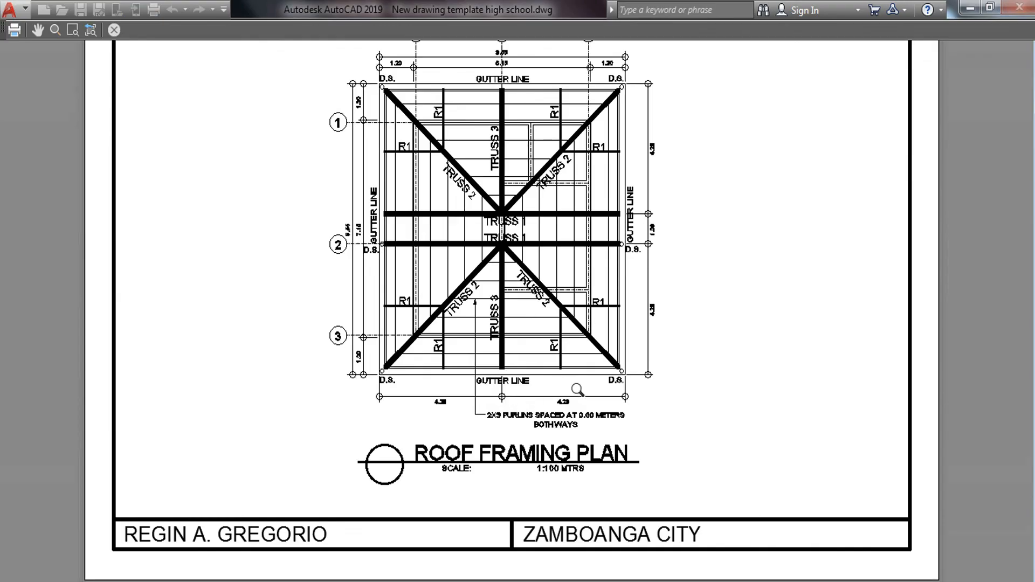
{"action": "middle_click_drag", "start_coordinate": [644, 371], "coordinate": [651, 385]}
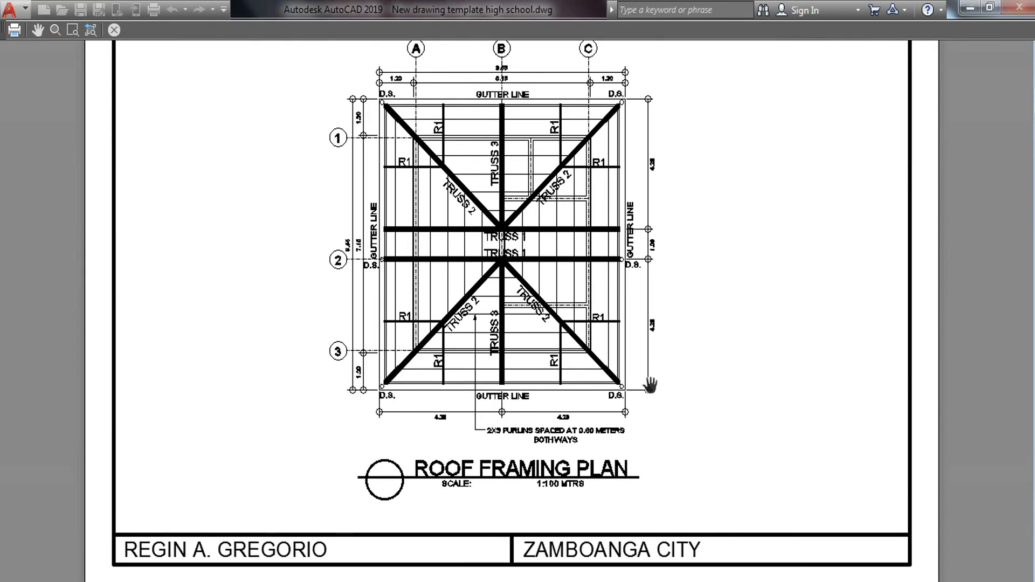